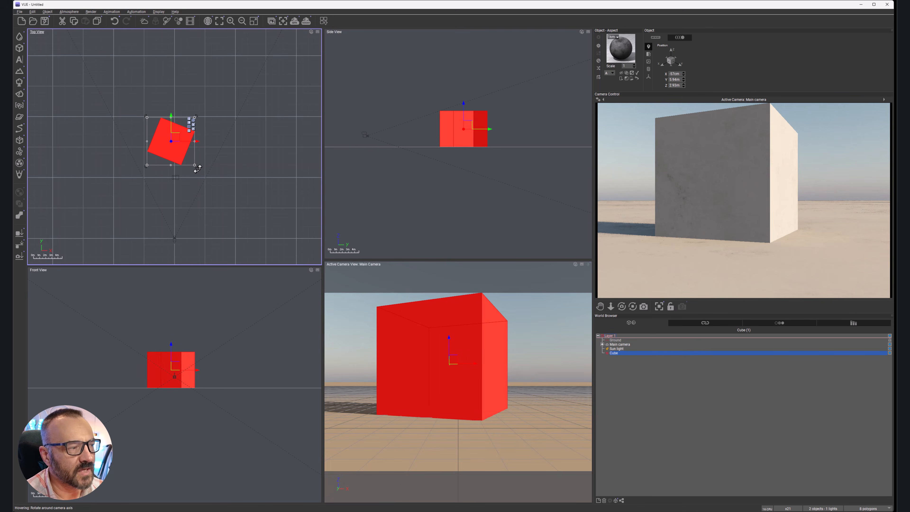
Step: Rotate the cube so one corner faces the camera, and raise the main camera to about 7.7 m high, tilted down toward the cube
left_click_drag(193, 166, 189, 176)
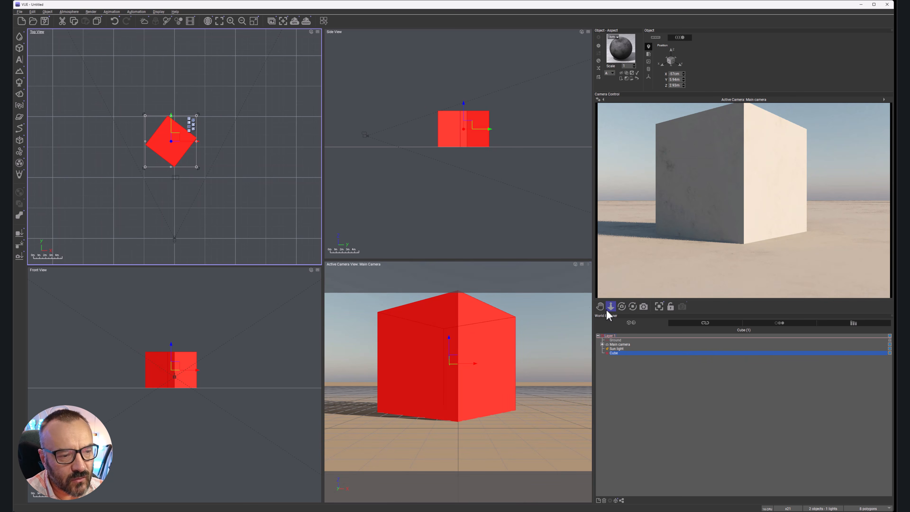
right_click_drag(420, 161, 477, 185)
left_click_drag(409, 139, 386, 123)
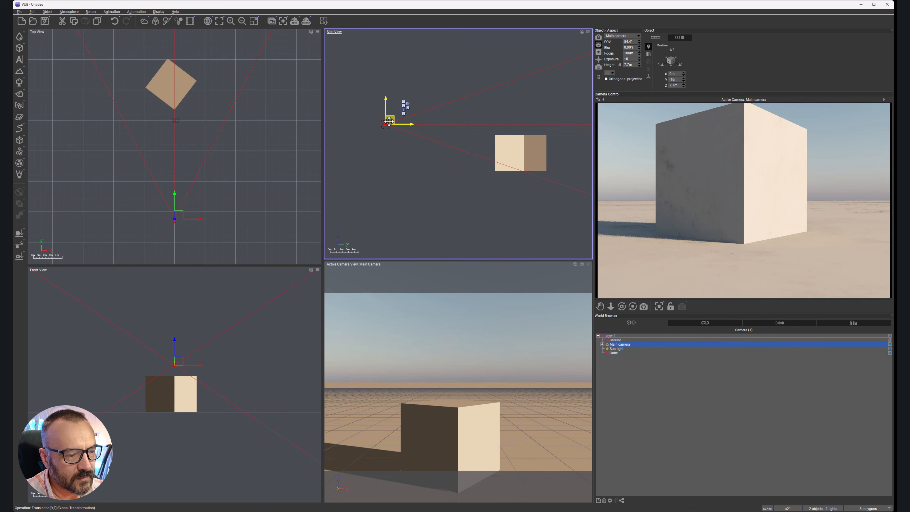
left_click_drag(622, 306, 622, 326)
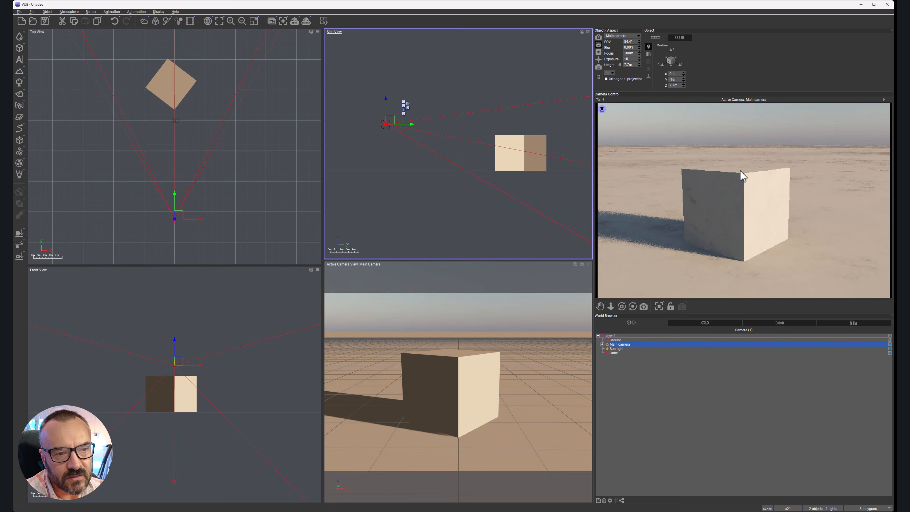
right_click(778, 200)
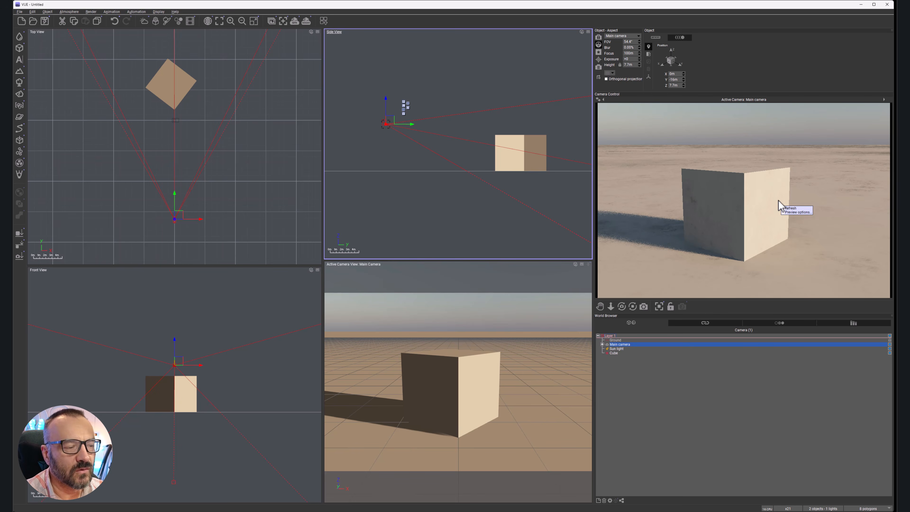
Step: Apply the black-and-white checkered material from the Basic materials folder to the cube
left_click(624, 353)
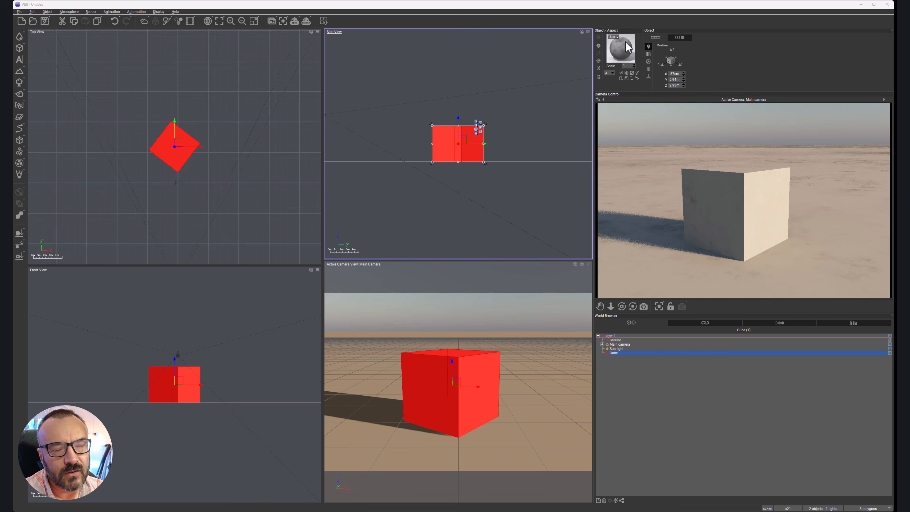
left_click(598, 61)
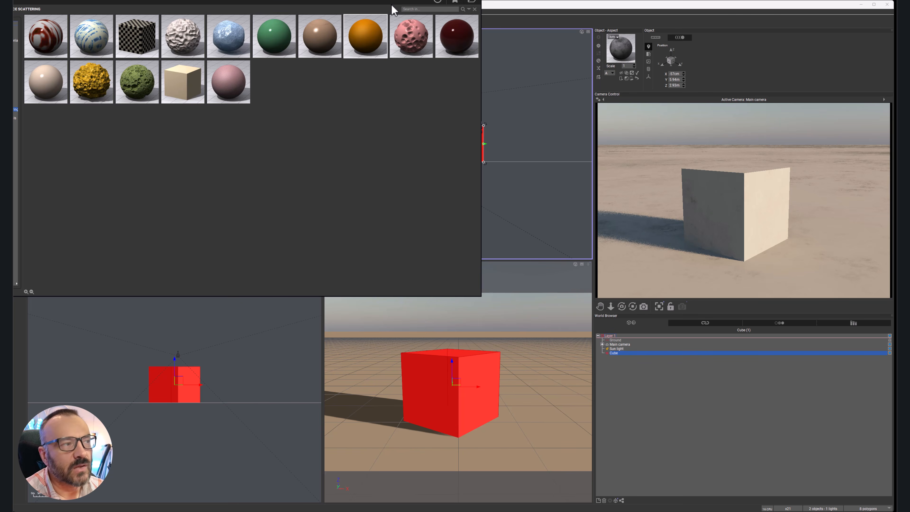
left_click_drag(343, 0, 500, 70)
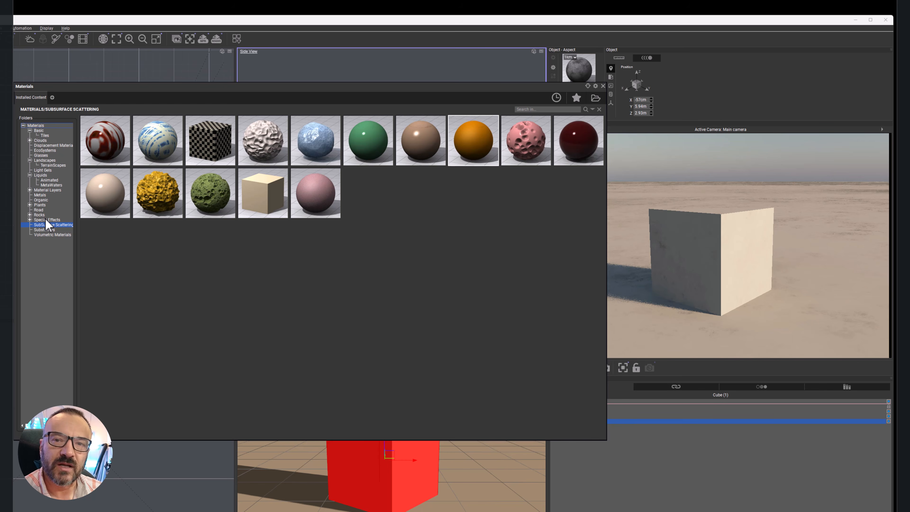
left_click(39, 130)
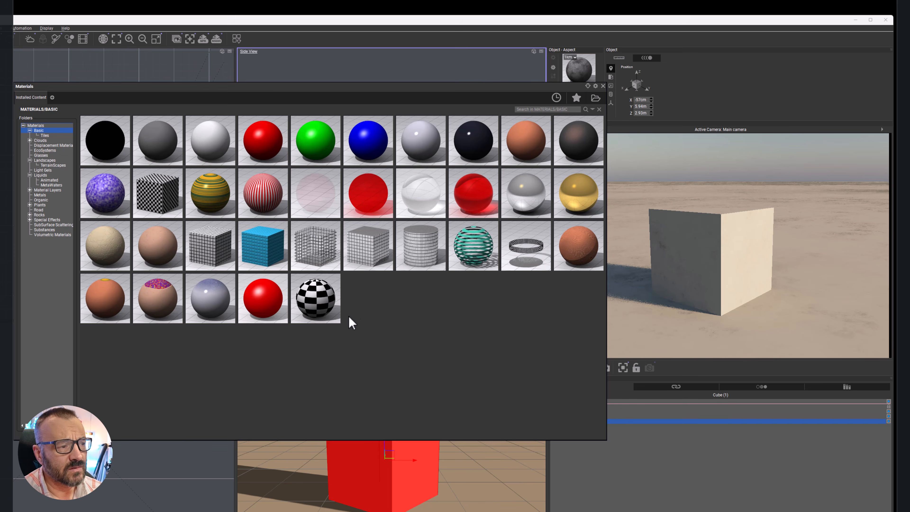
double_click(322, 303)
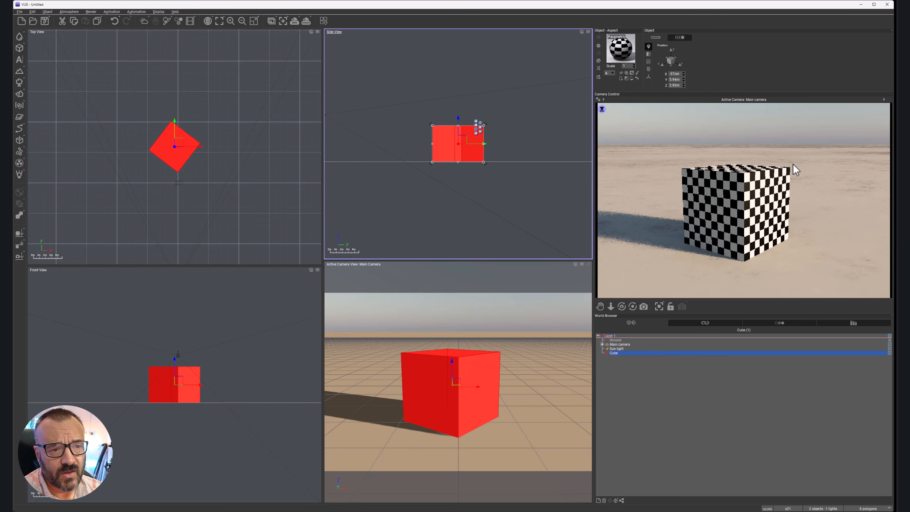
right_click(794, 241)
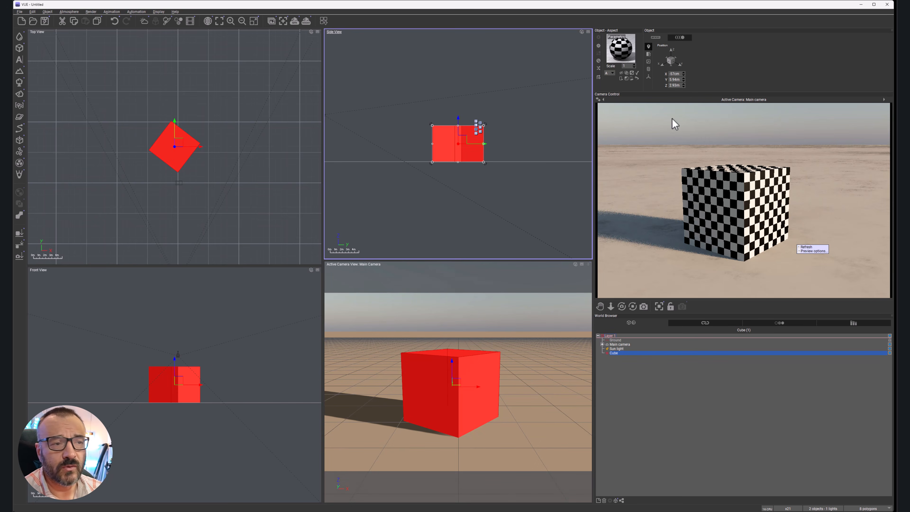
Step: Replace the cube's material with the see-through wire grid from the Basic materials folder and refresh the preview
left_click(598, 62)
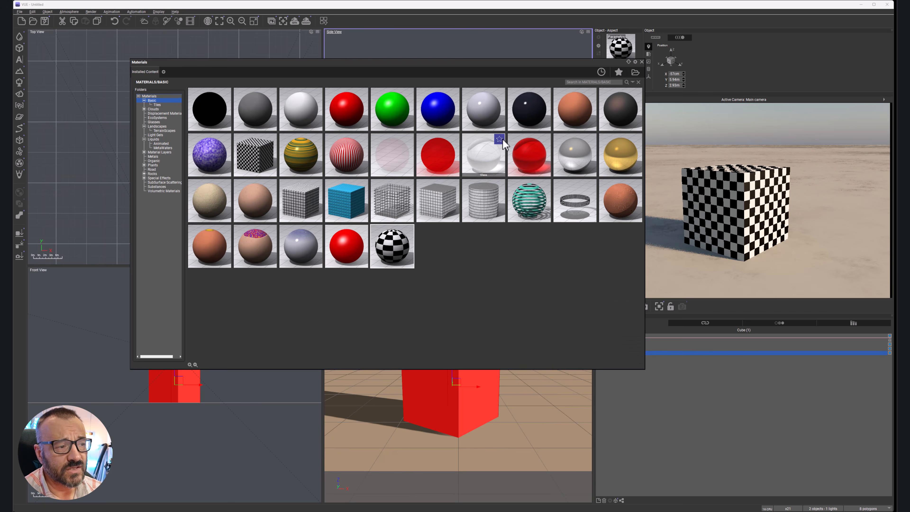
double_click(403, 201)
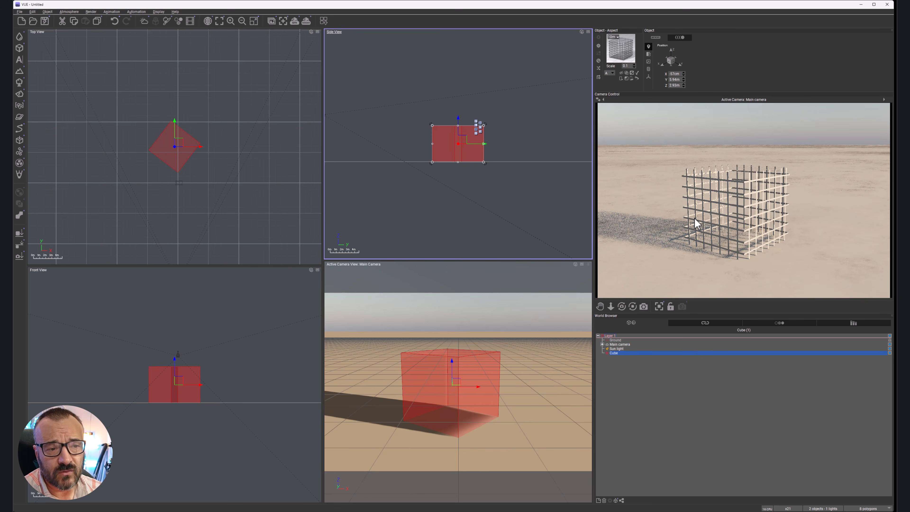
right_click(737, 223)
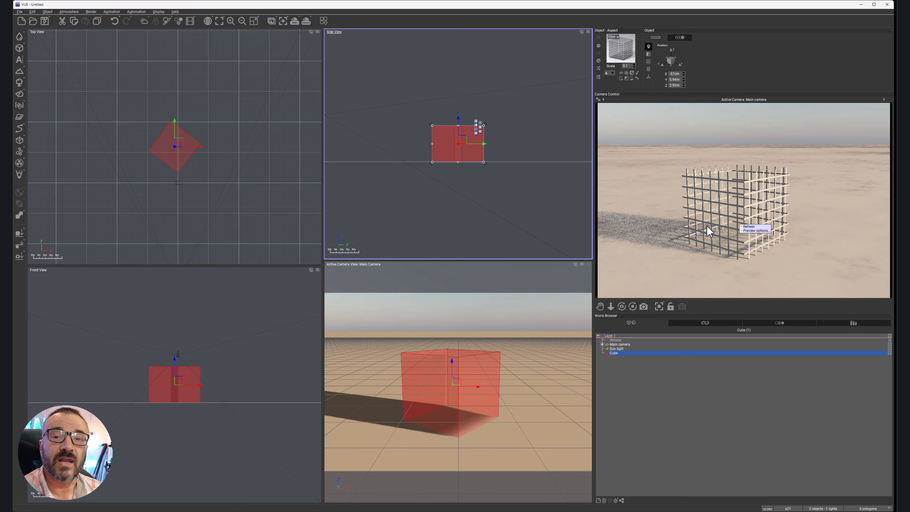
left_click(748, 226)
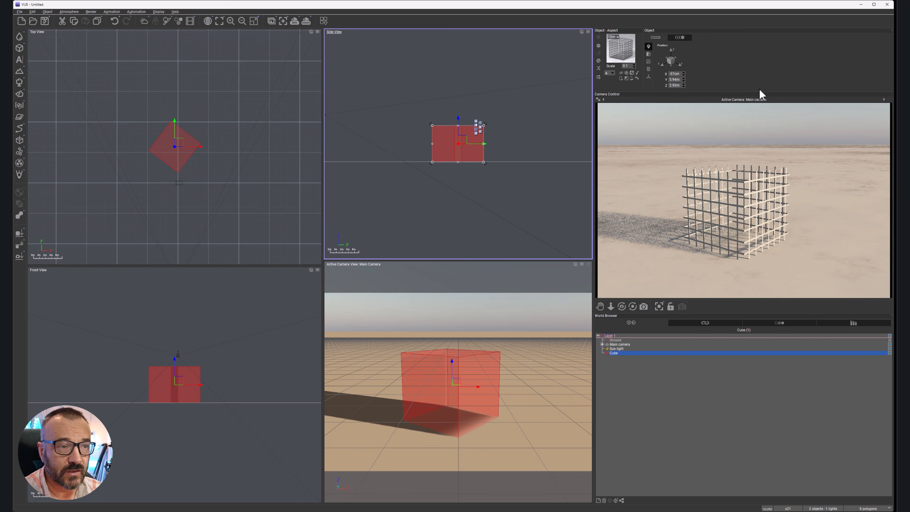
Step: Replace the cube's material with Rock 5 from the Displacement Materials folder
left_click(599, 61)
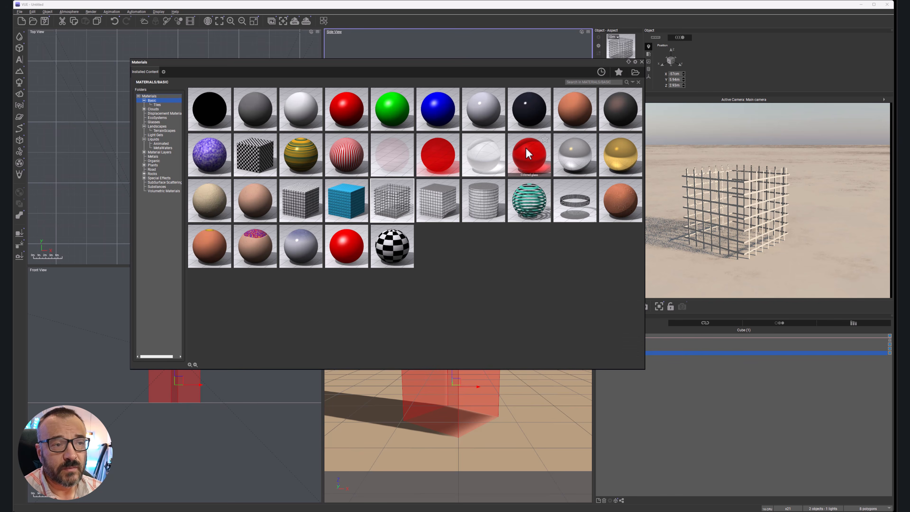
mouse_move(529, 154)
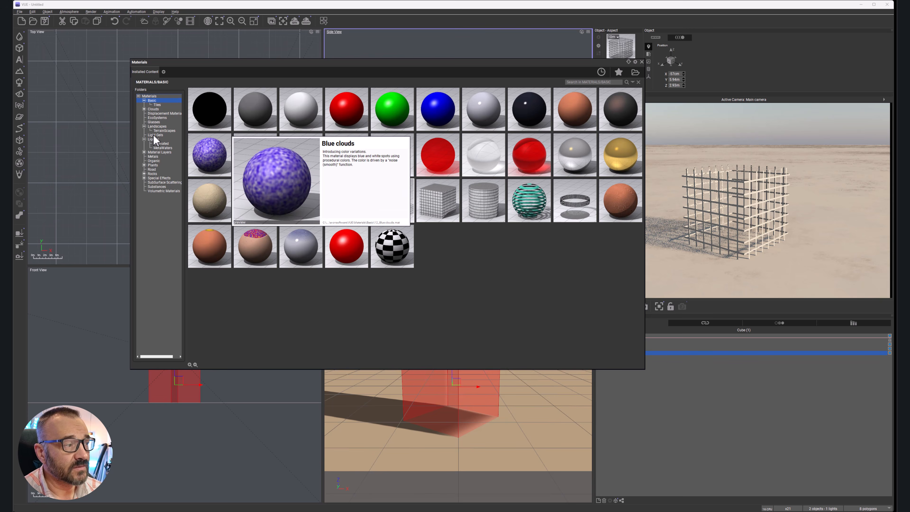
left_click(161, 113)
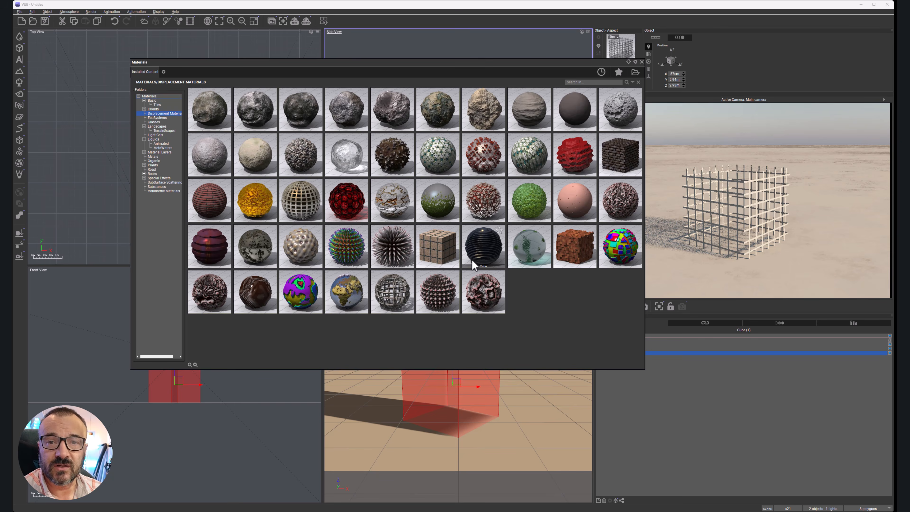
mouse_move(405, 117)
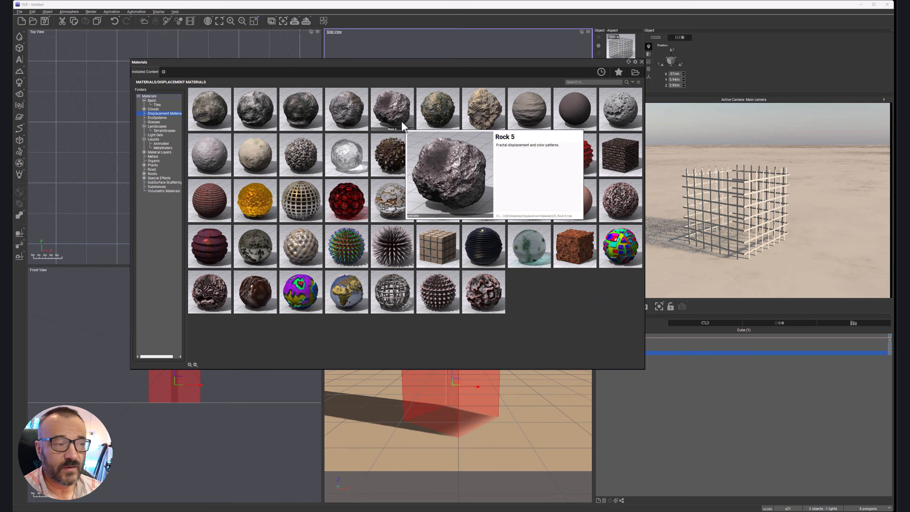
double_click(401, 120)
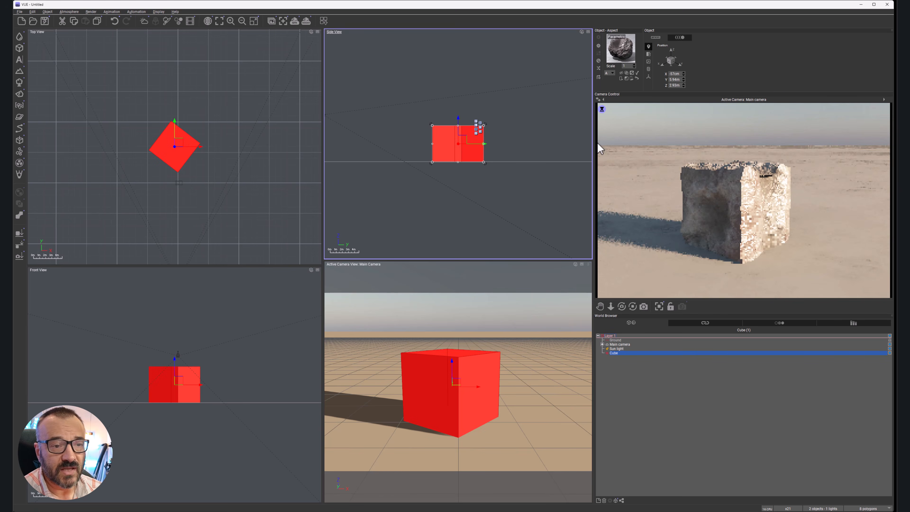
right_click(782, 197)
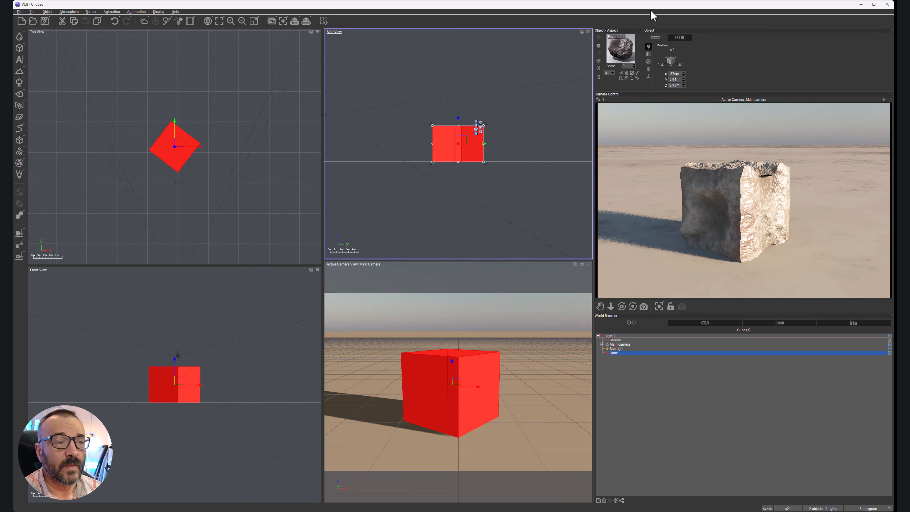
Step: Load the black-and-white checkered Basic material back onto the cube in place of the rock material
left_click(600, 61)
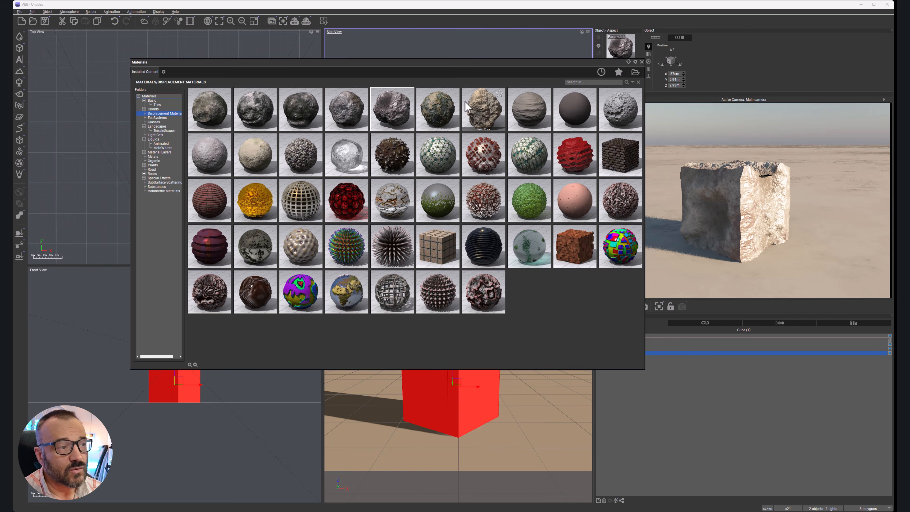
left_click(151, 101)
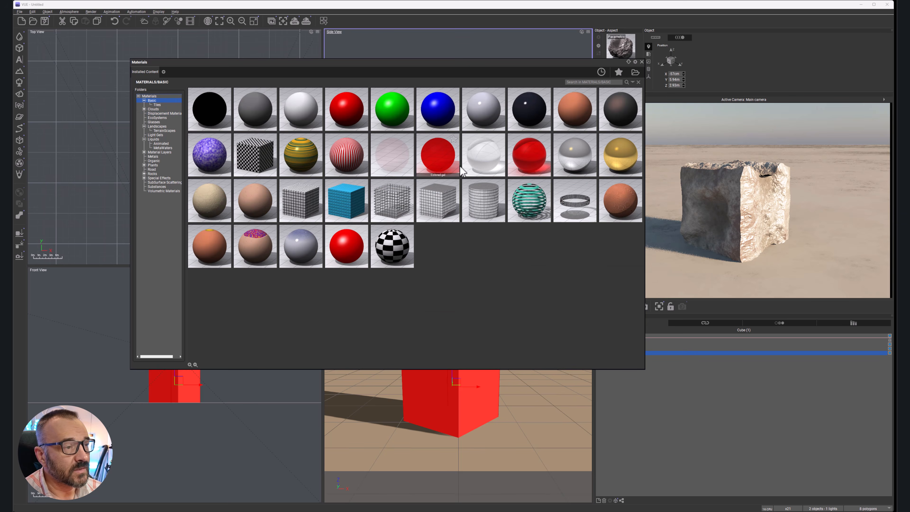
double_click(393, 237)
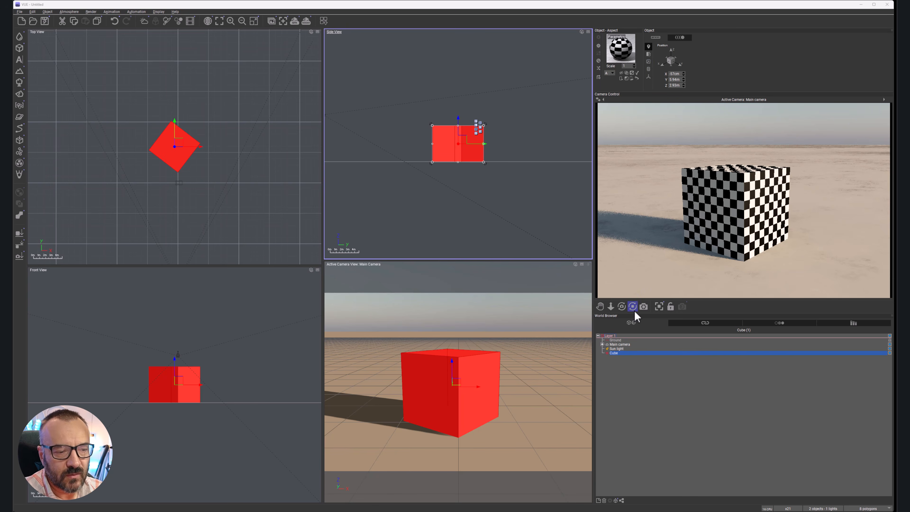
Step: Open the cube's checkered material for editing and switch the material editor to basic mode
right_click(625, 354)
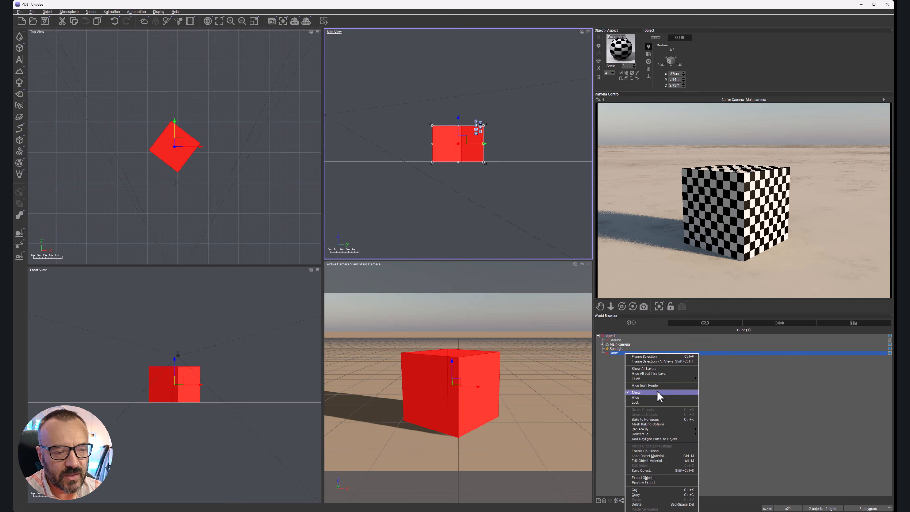
left_click(624, 41)
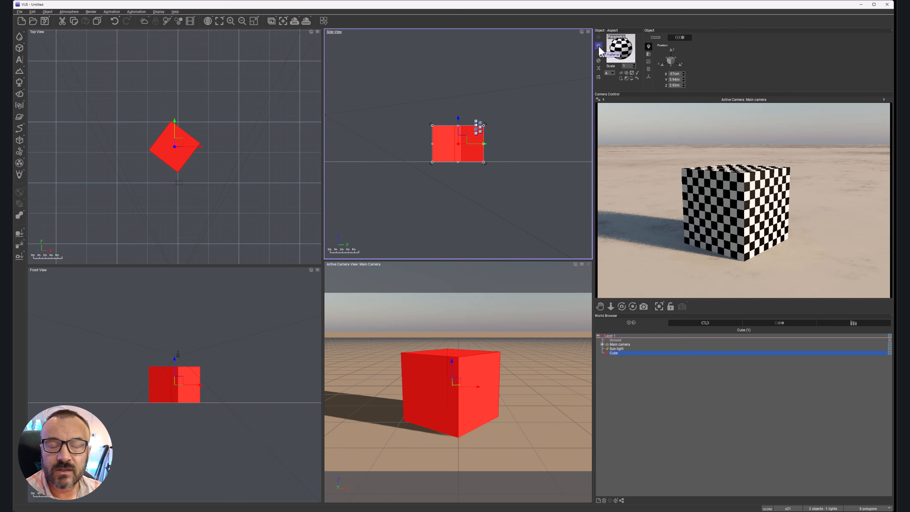
double_click(626, 52)
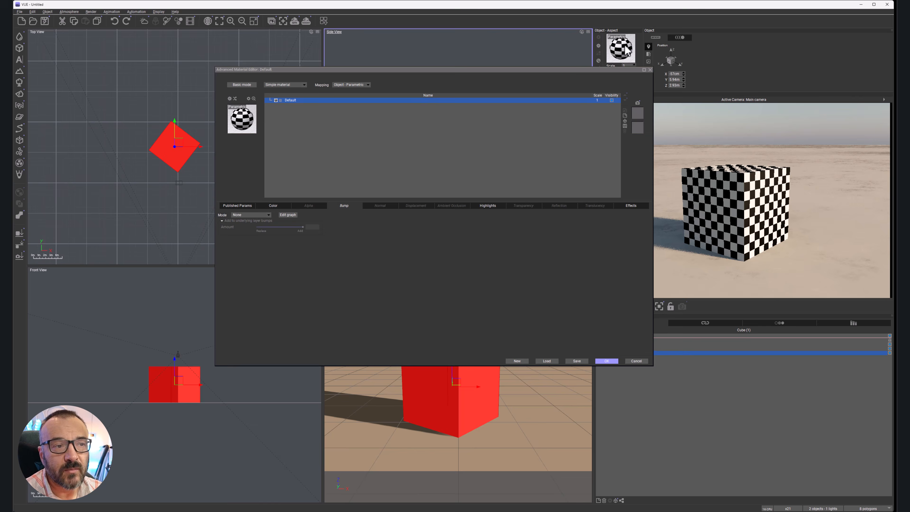
left_click(242, 84)
left_click_drag(331, 65, 401, 77)
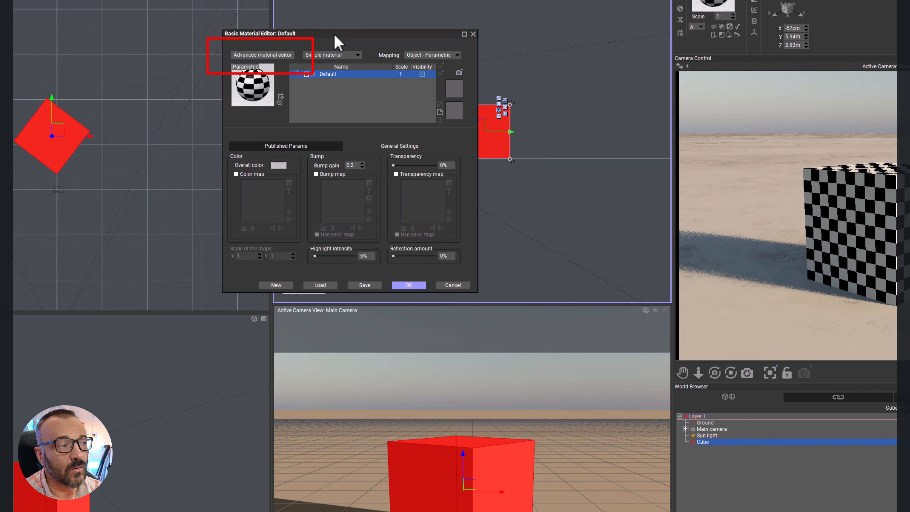
Step: Switch the material editor to its advanced version, then enlarge and reposition its window
left_click(262, 55)
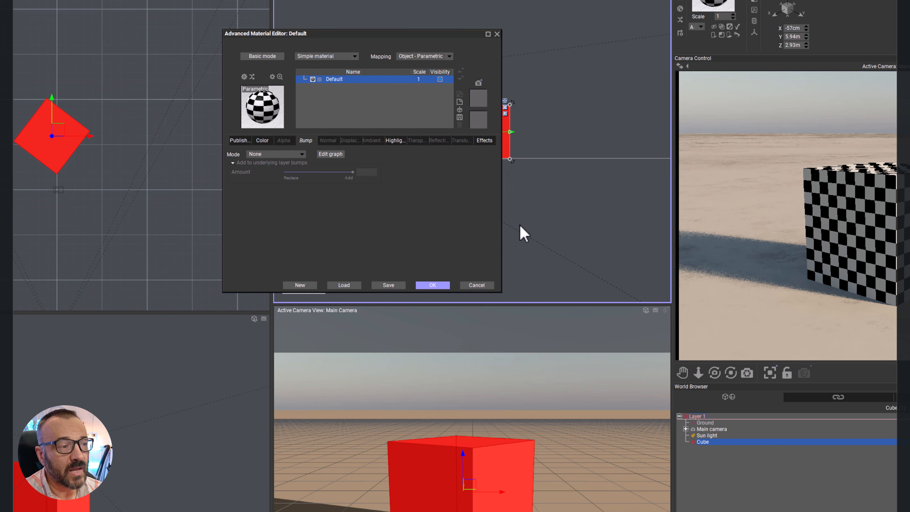
left_click_drag(503, 293, 859, 445)
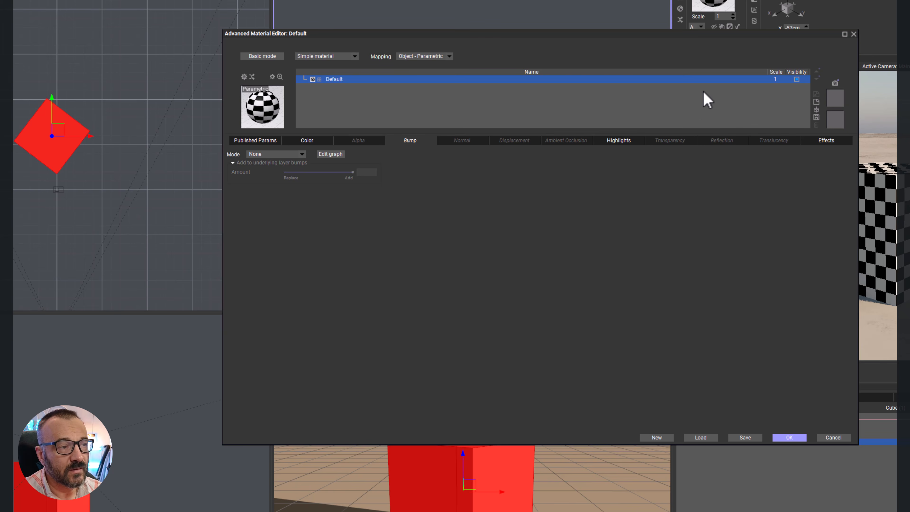
left_click_drag(697, 40, 594, 46)
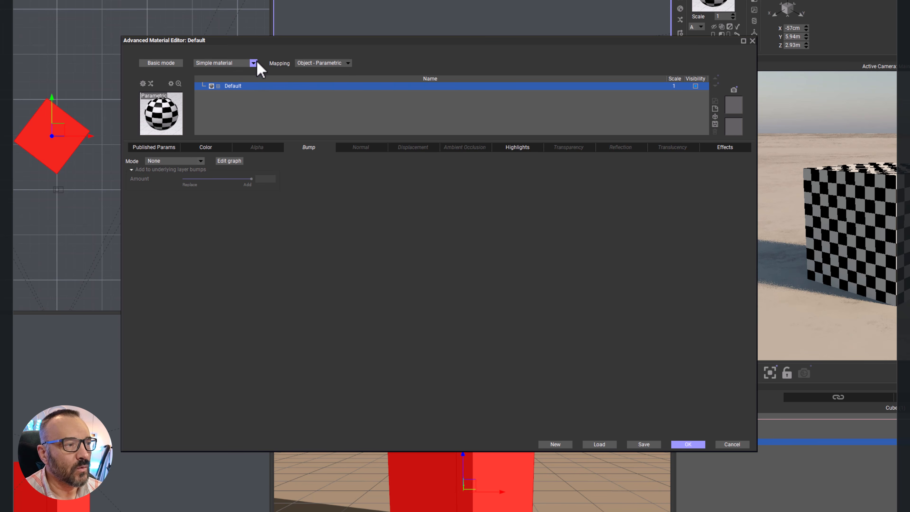
Step: Try a Constant color mode on the cube's material with color red 255, green 127, blue 127, and discard the material edits
left_click(224, 148)
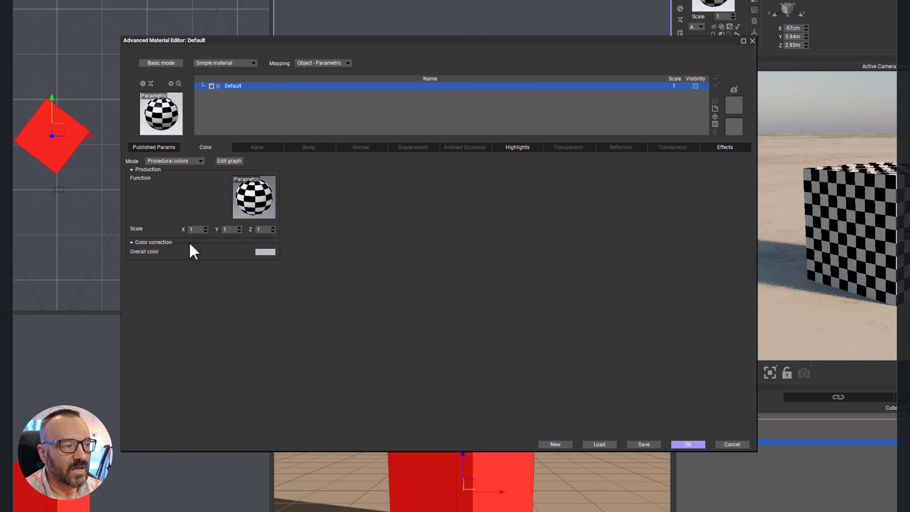
left_click(200, 161)
left_click(169, 168)
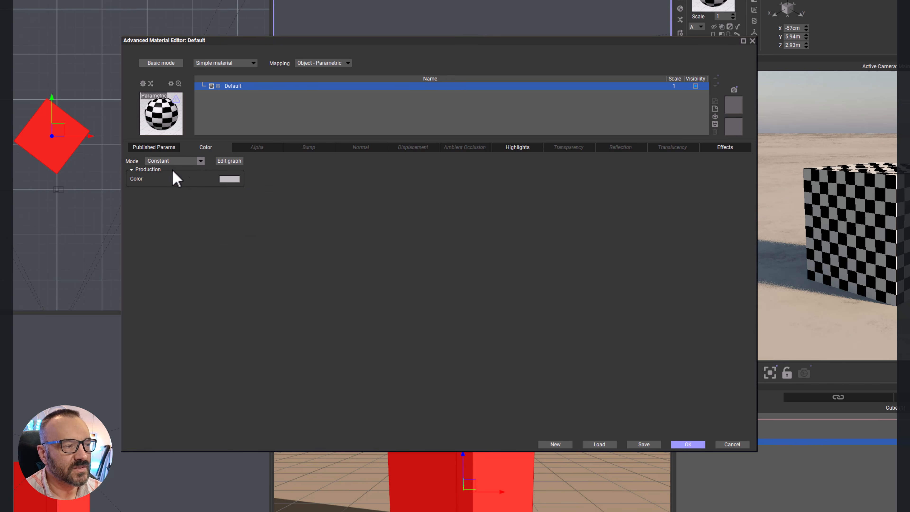
left_click(230, 179)
left_click_drag(416, 300, 402, 270)
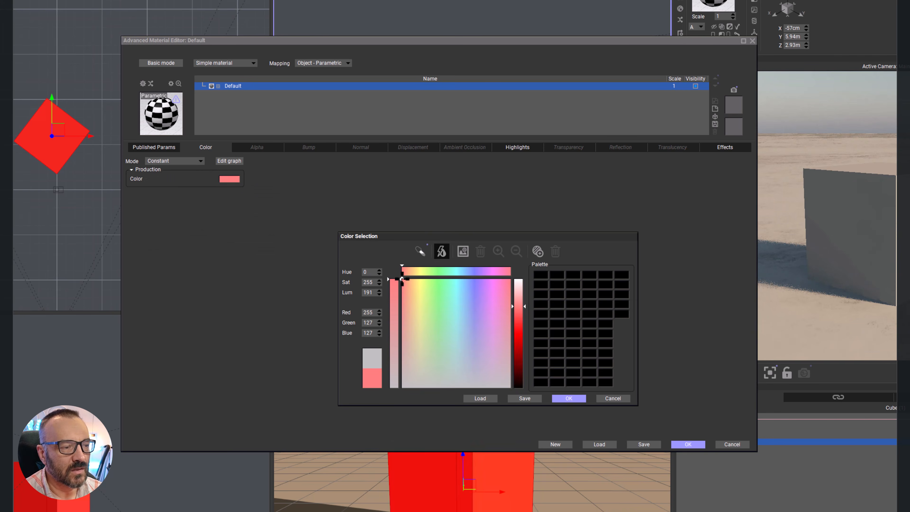
left_click(577, 398)
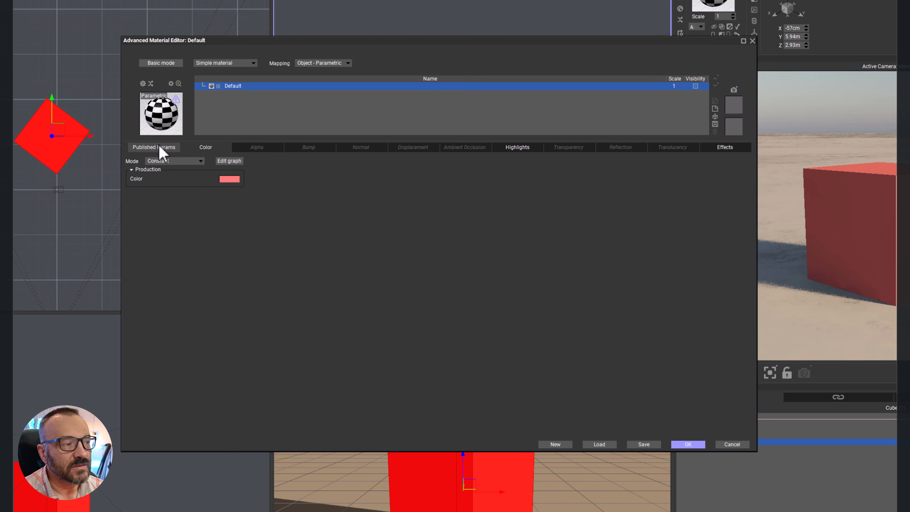
left_click(731, 445)
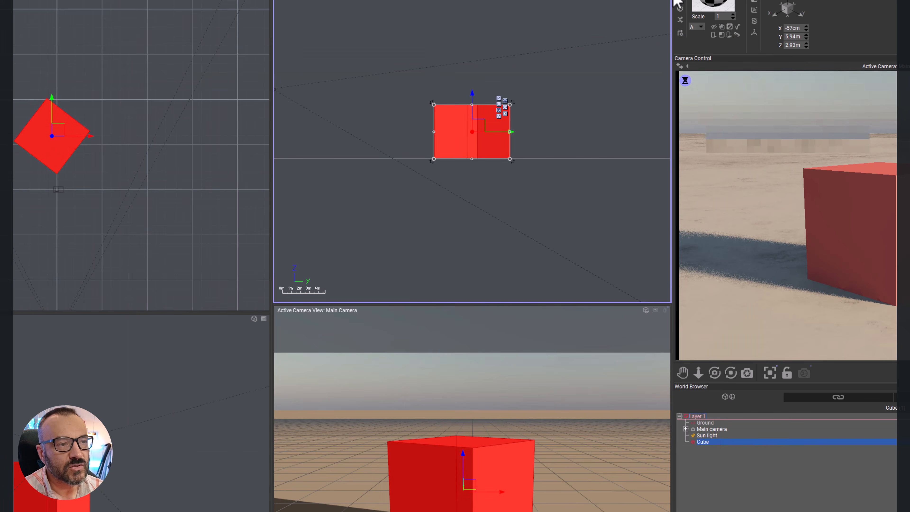
Step: Load the Flat gray Basic material onto the cube, open it in the advanced material editor and examine the material type choices
left_click(678, 10)
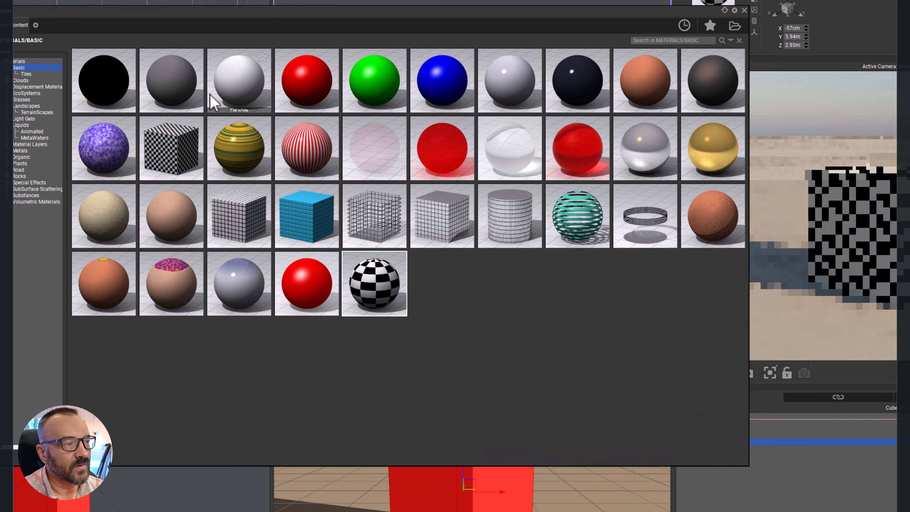
double_click(169, 94)
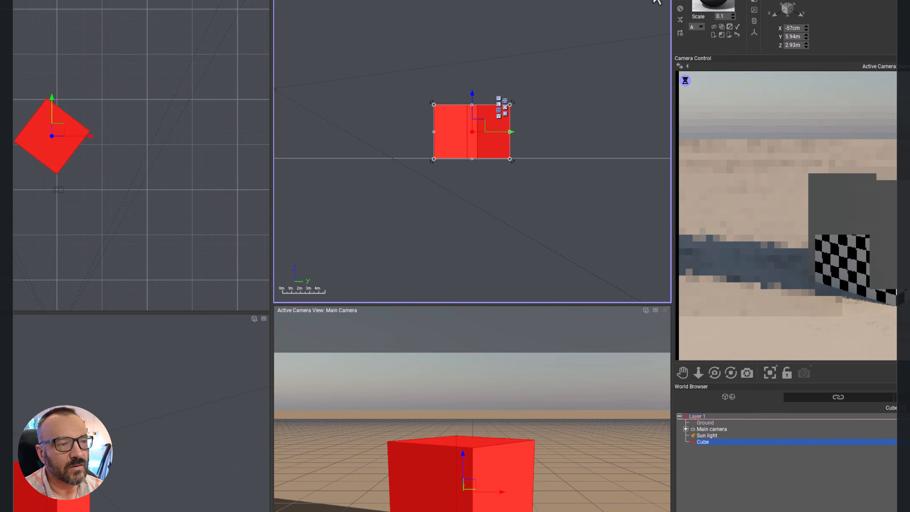
double_click(713, 5)
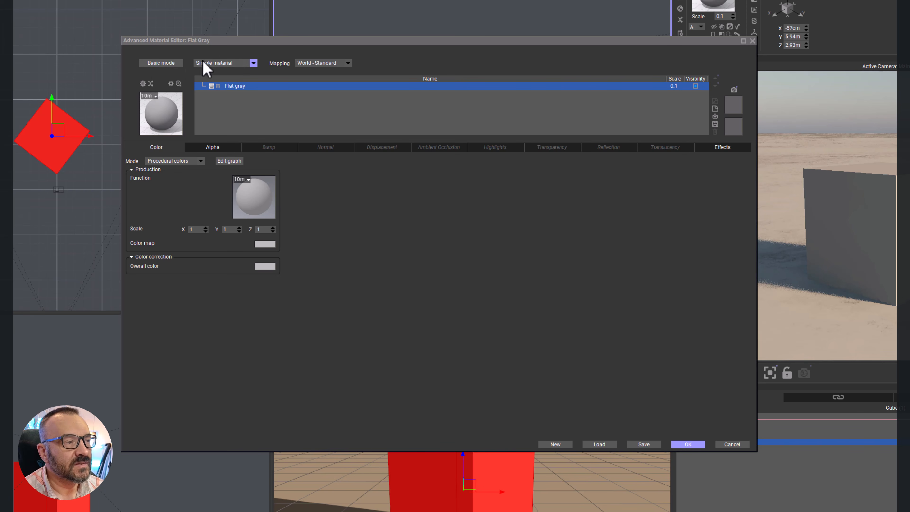
left_click(253, 64)
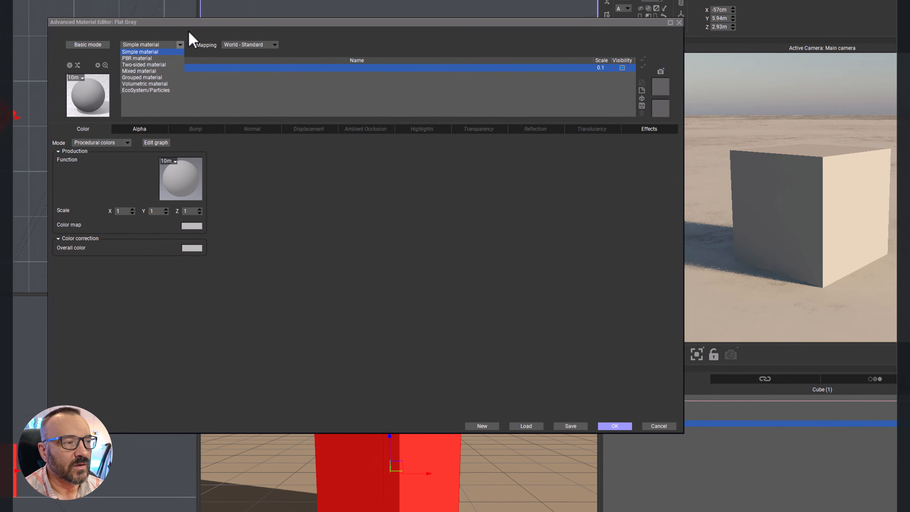
left_click(352, 55)
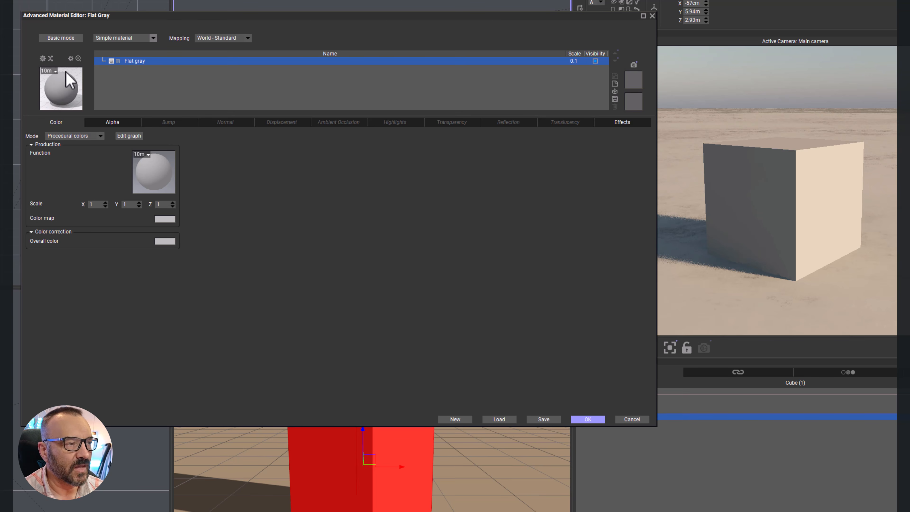
Step: Try the Only shadows option on the Flat gray material, turn it off again and close the material options
left_click(42, 58)
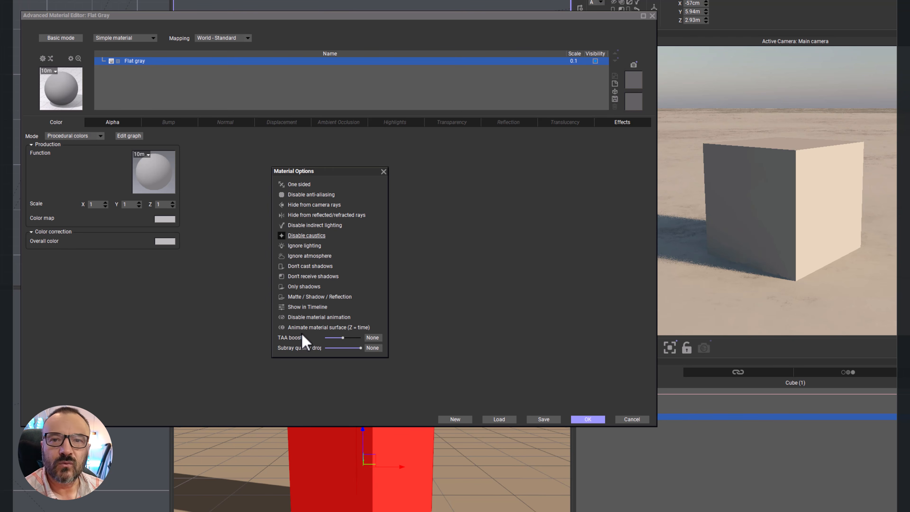
left_click(299, 288)
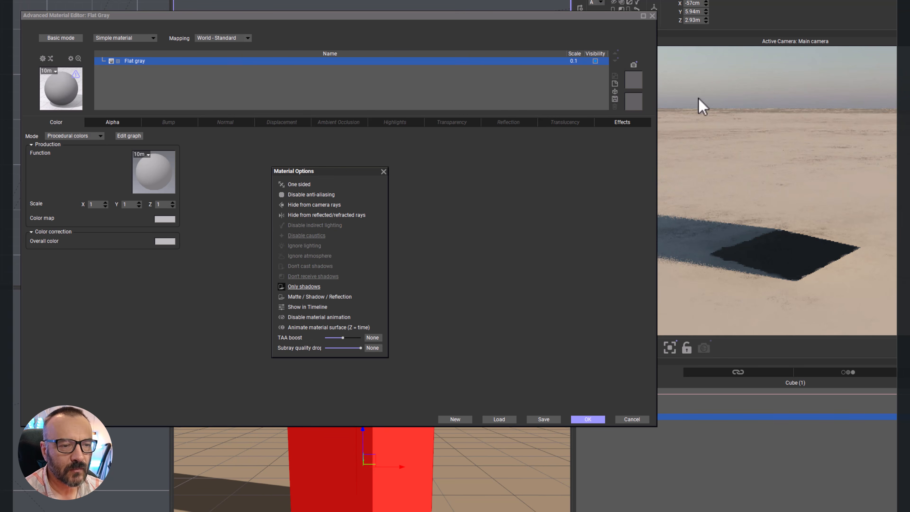
left_click_drag(536, 16, 525, 18)
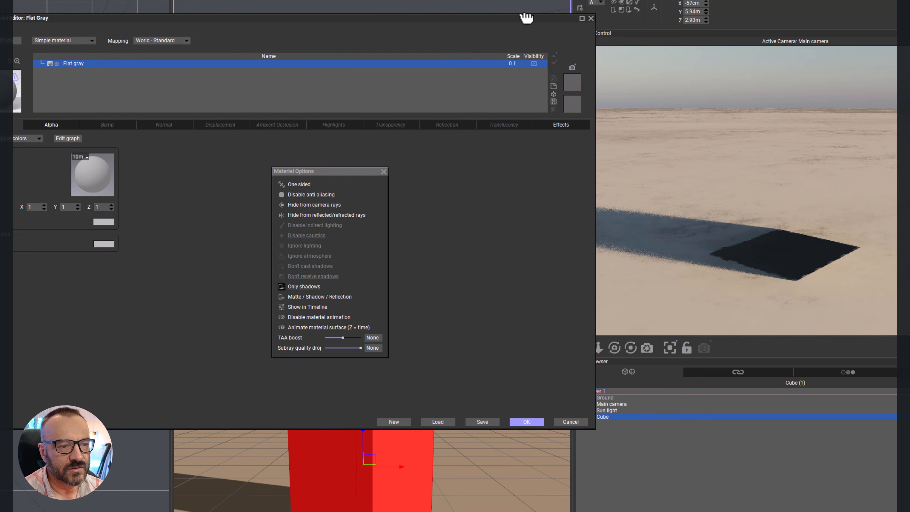
right_click(832, 249)
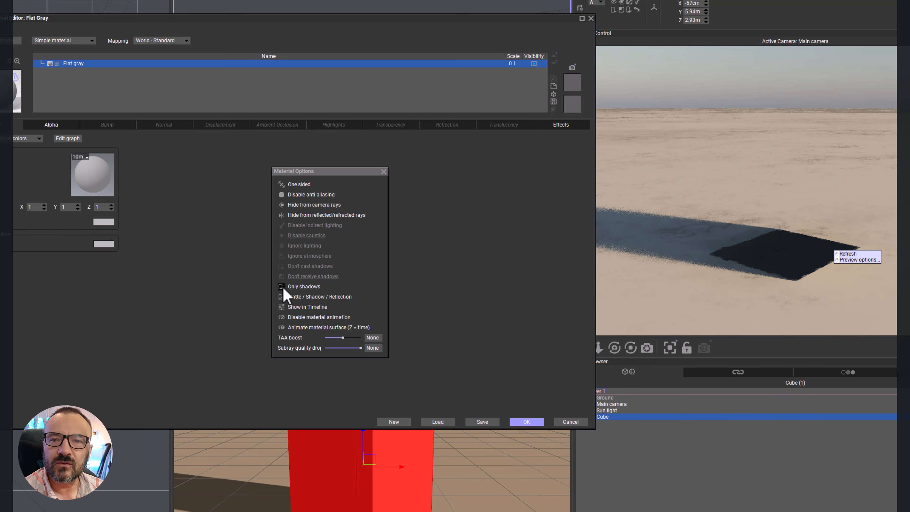
left_click(286, 286)
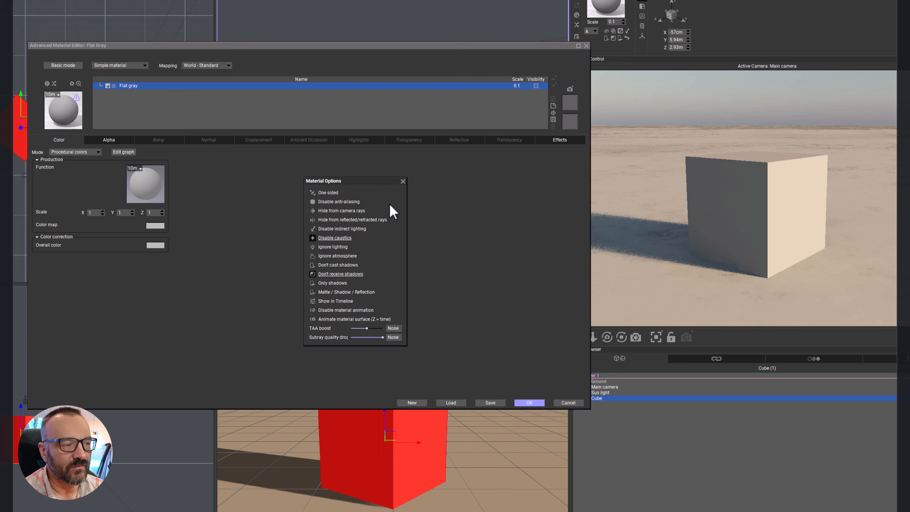
left_click(402, 182)
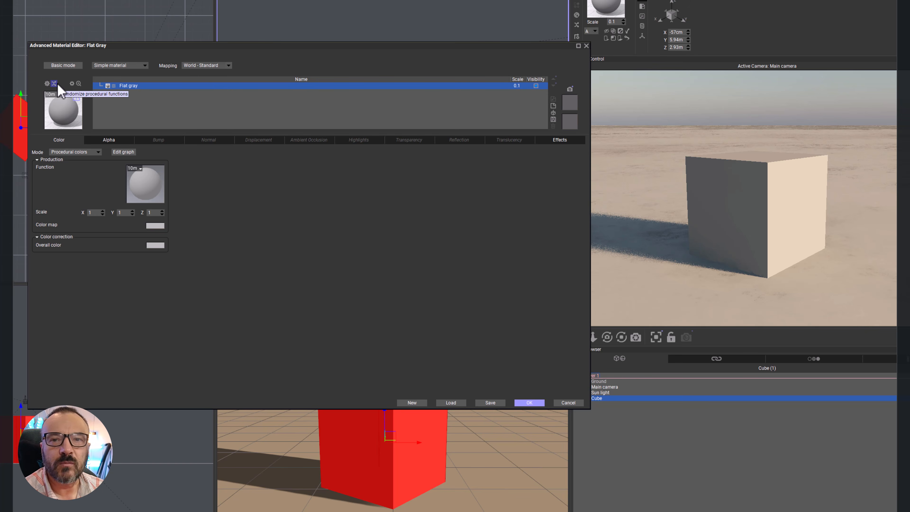
Step: Look at the preview options and the enlarged material preview, and set the preview object size to 1m
left_click(72, 84)
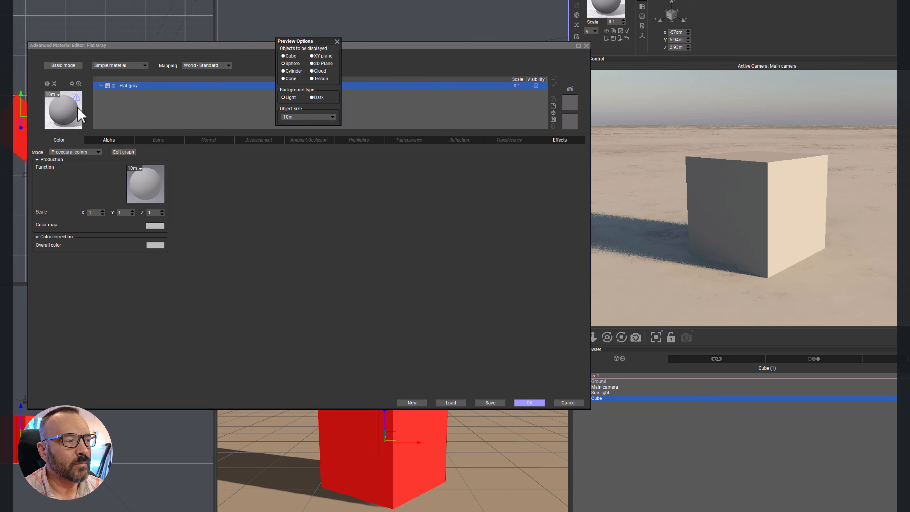
left_click(337, 42)
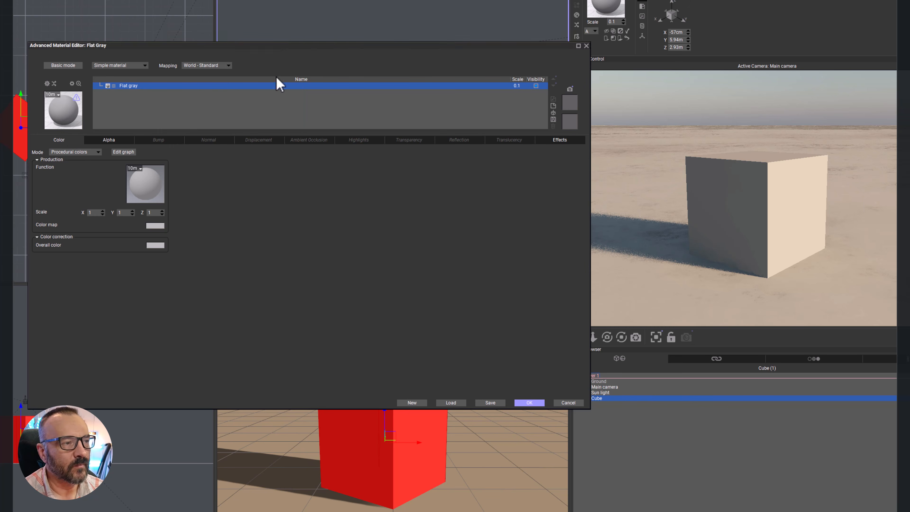
left_click(79, 84)
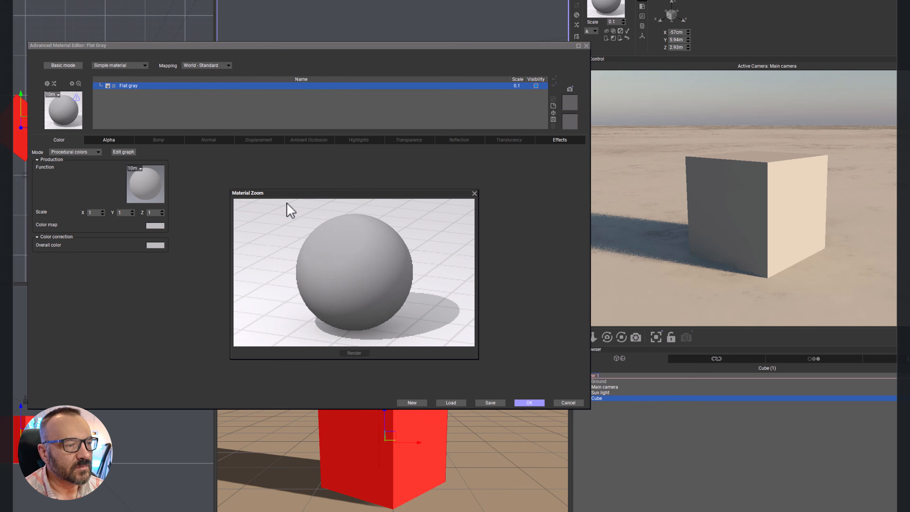
left_click(475, 194)
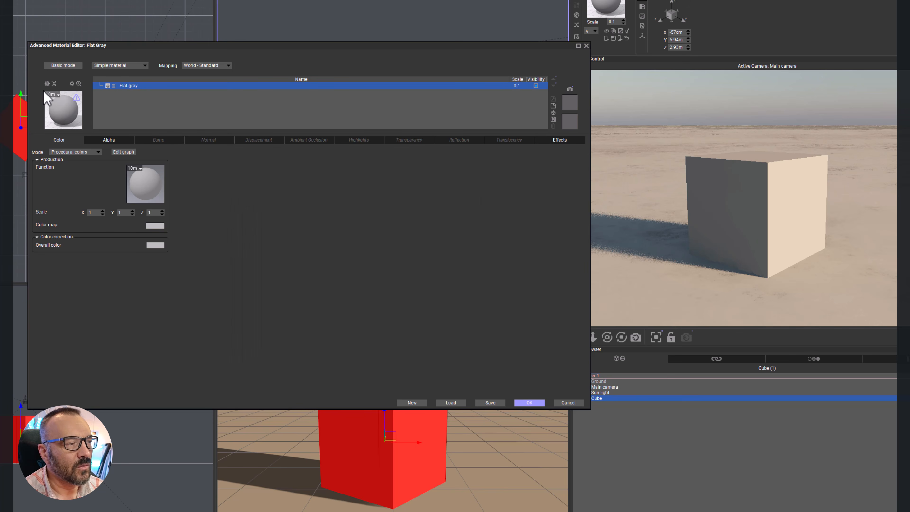
left_click(59, 95)
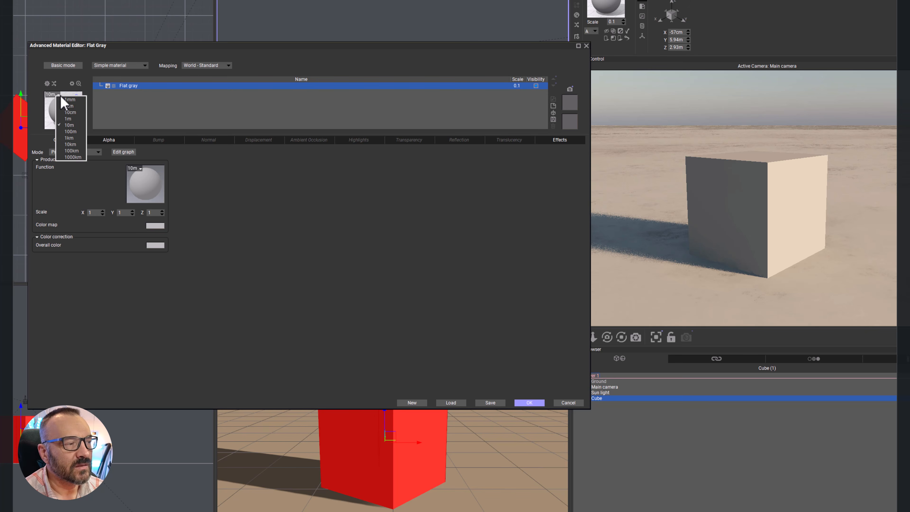
left_click(70, 121)
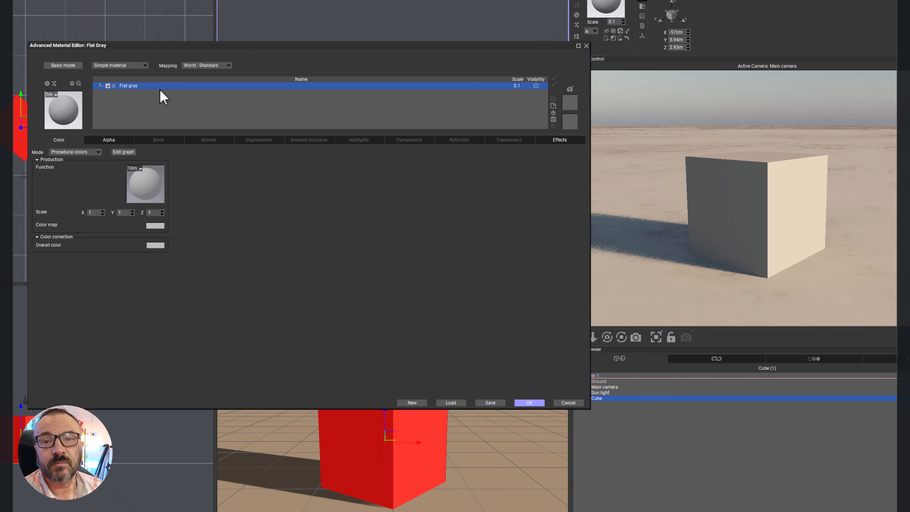
left_click(144, 65)
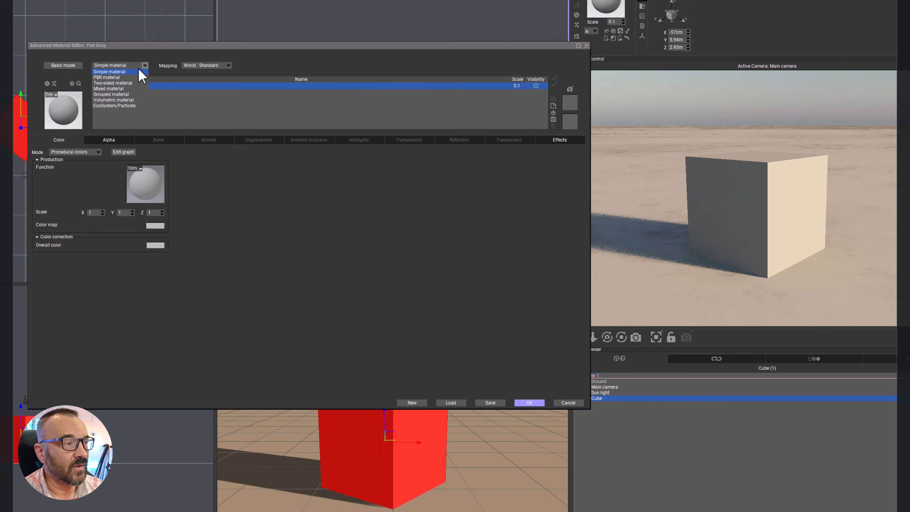
left_click(283, 185)
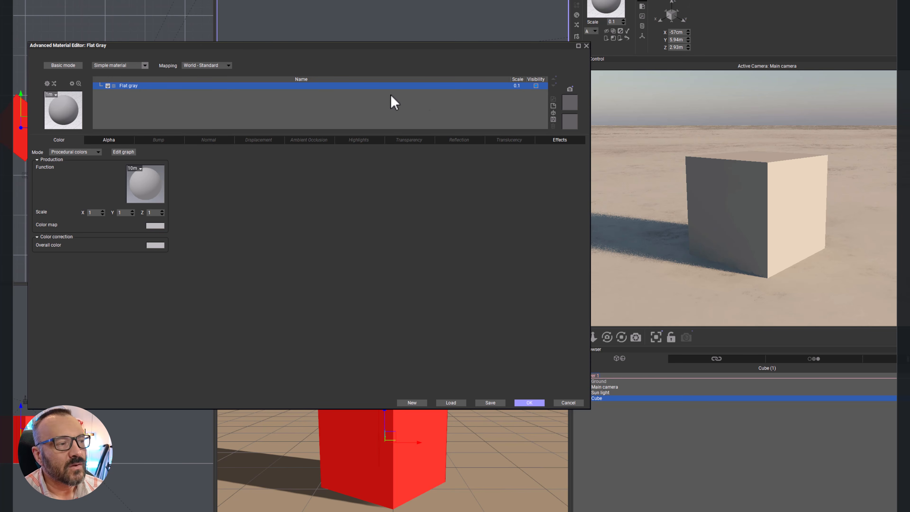
double_click(517, 85)
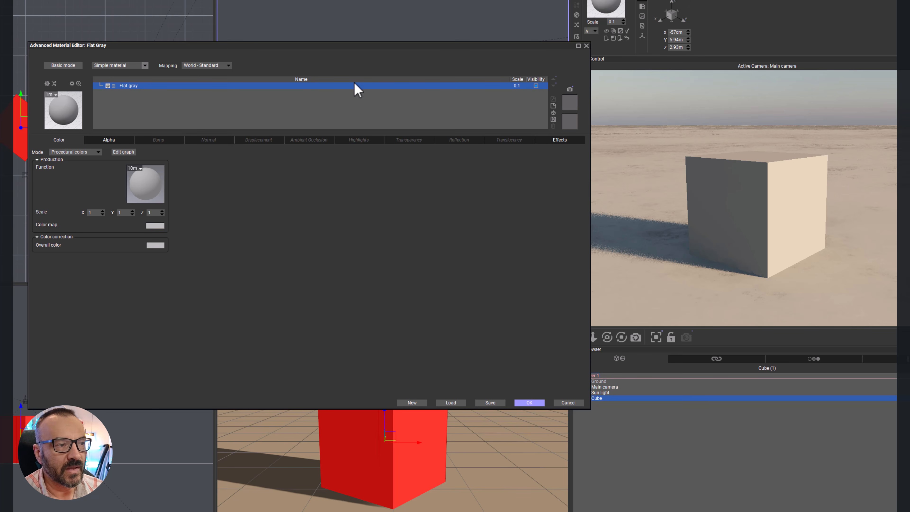
Step: Try the Flat gray material's visibility states: hide and show it, and highlight it in yellow and in blue before restoring it
left_click(536, 86)
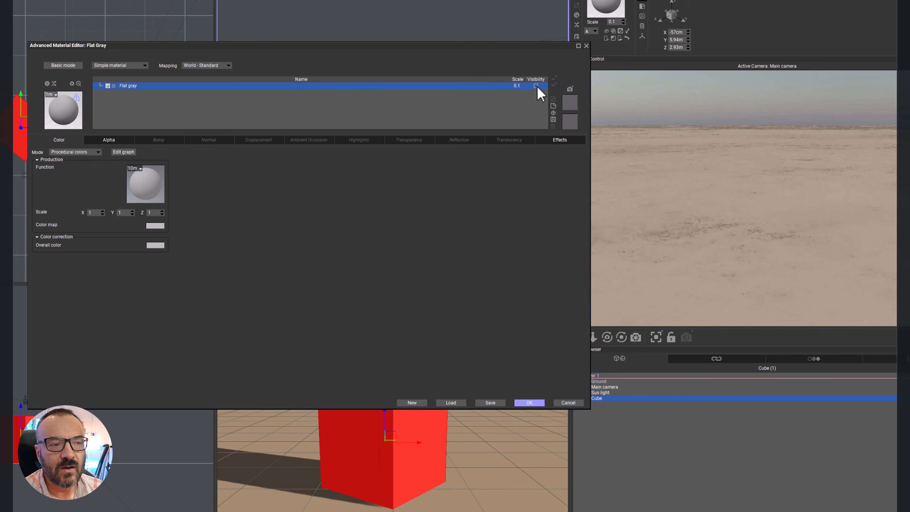
left_click(536, 86)
left_click_drag(537, 86, 390, 283)
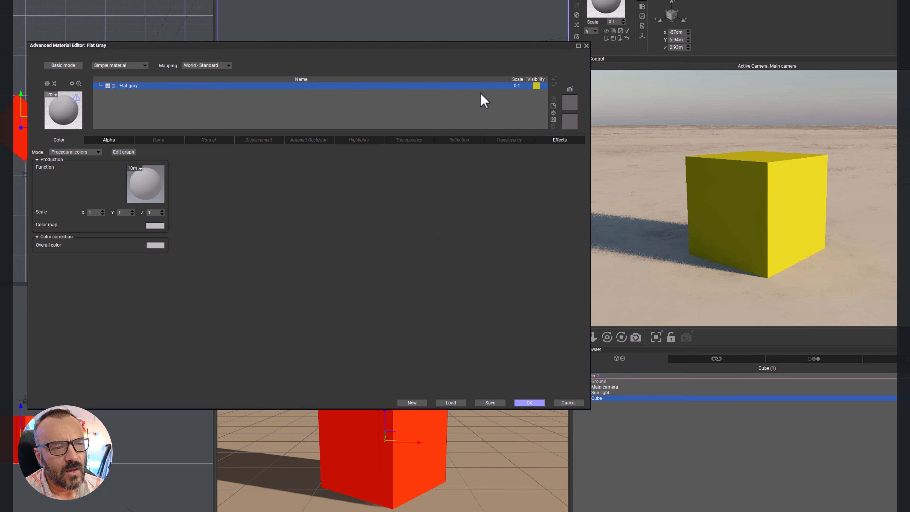
left_click(536, 86)
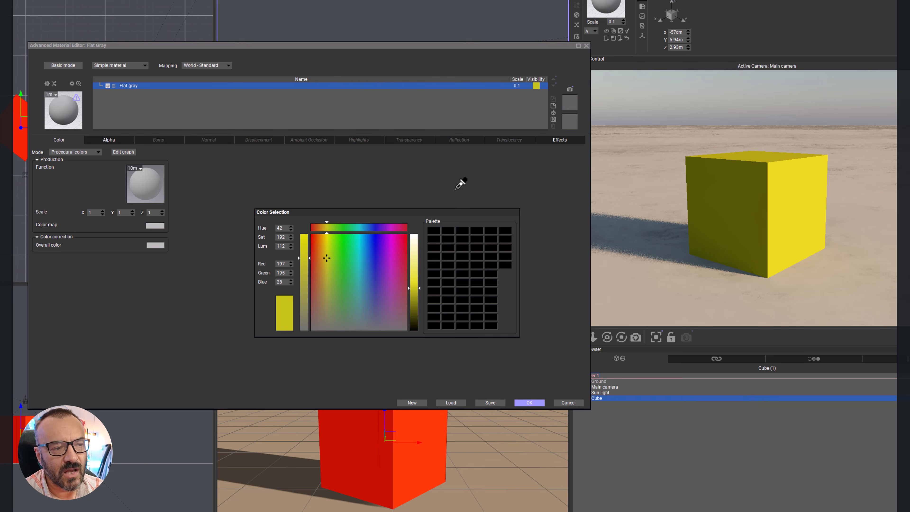
left_click_drag(365, 280, 391, 301)
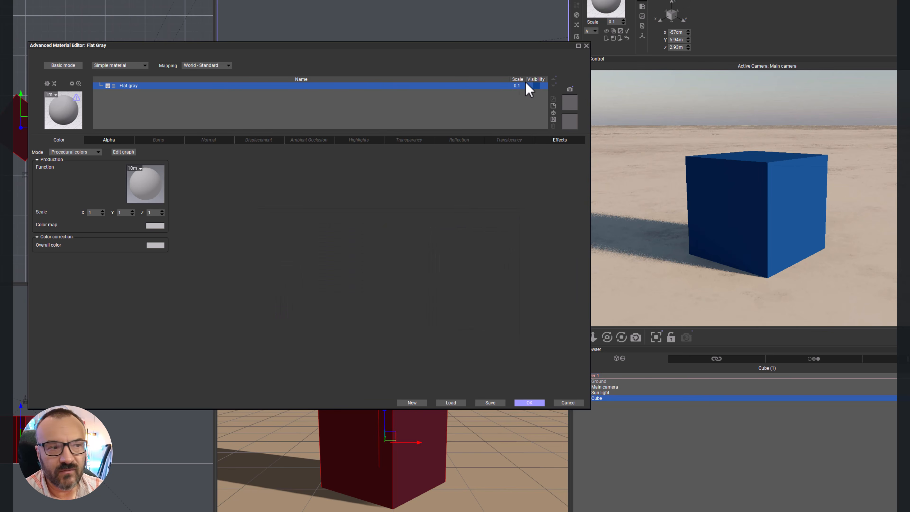
left_click(536, 86)
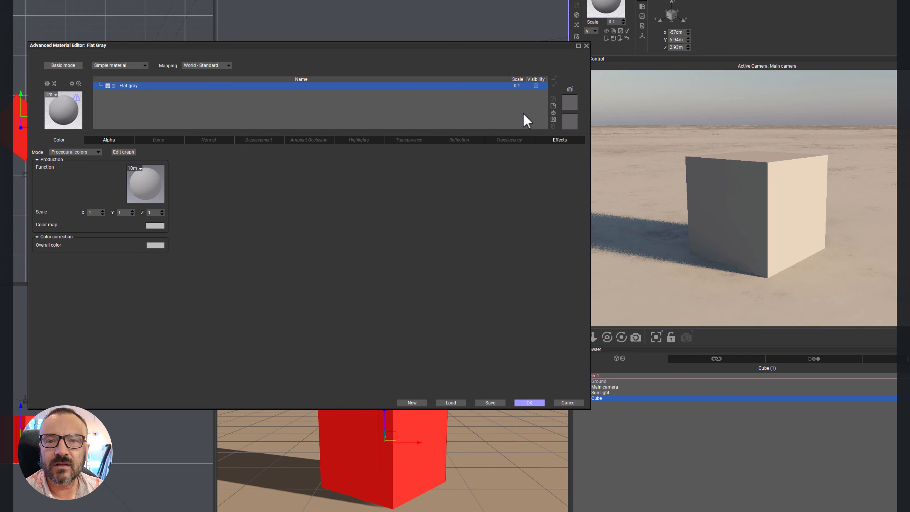
left_click(538, 89)
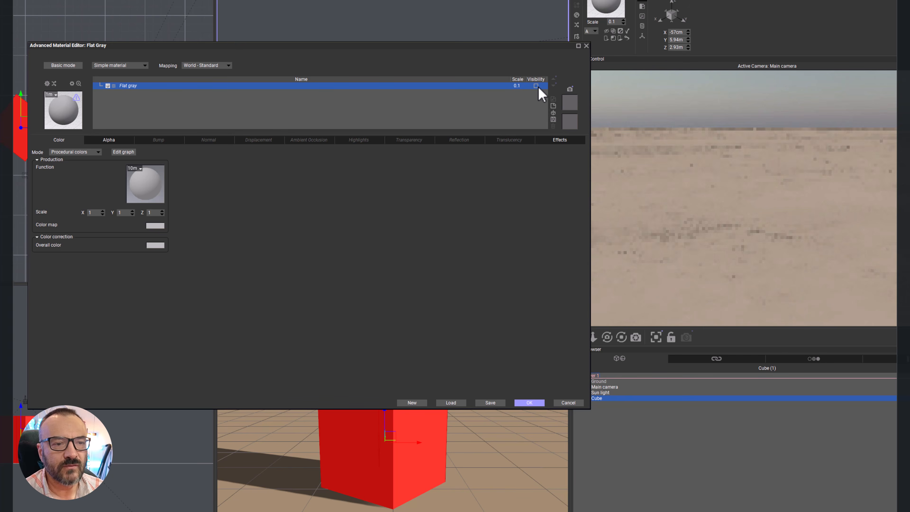
left_click(538, 89)
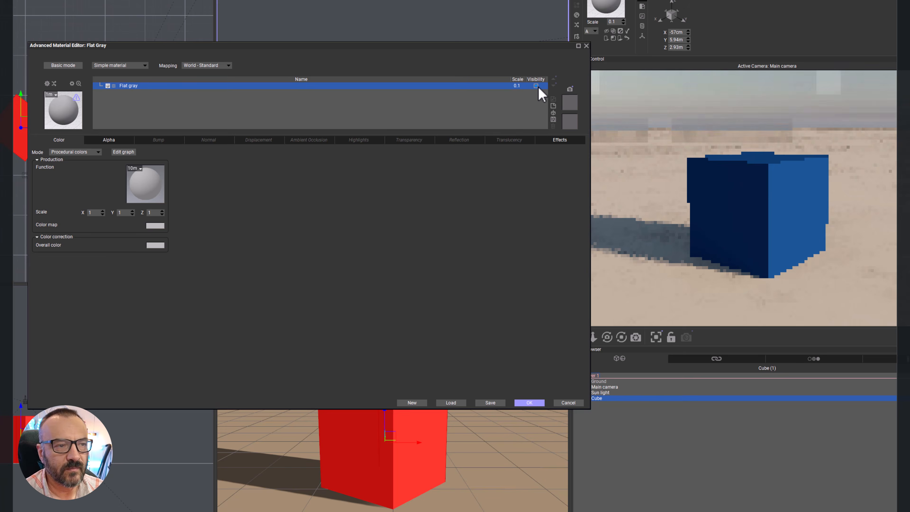
Step: Add a new layer to the Flat gray material and inspect the scale fields of the parent material and both layers
left_click(557, 107)
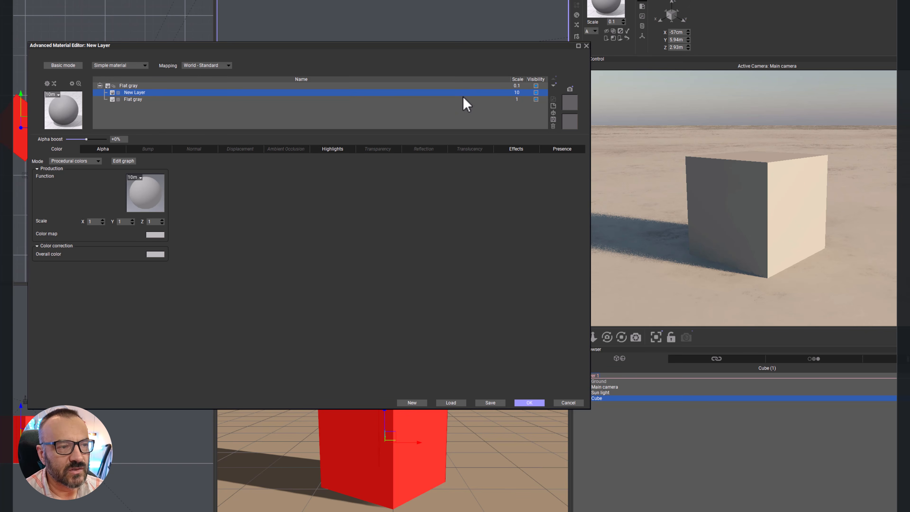
double_click(519, 86)
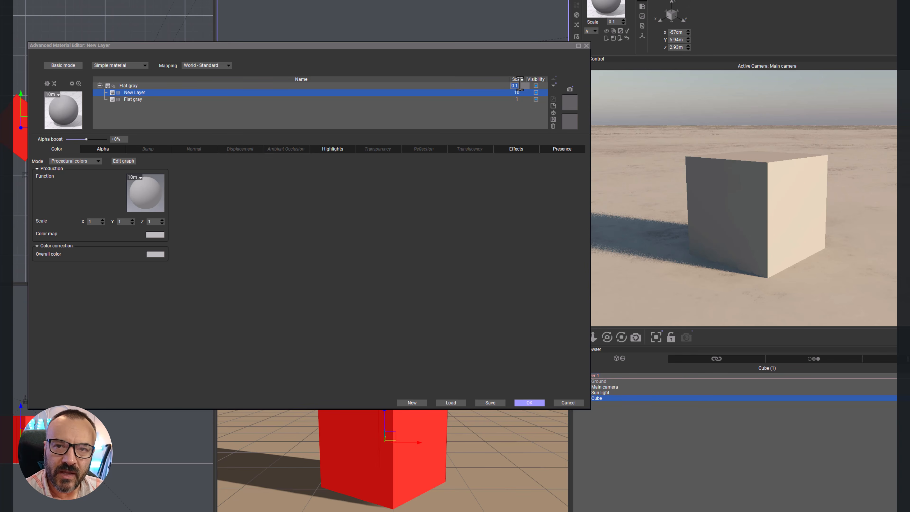
double_click(519, 93)
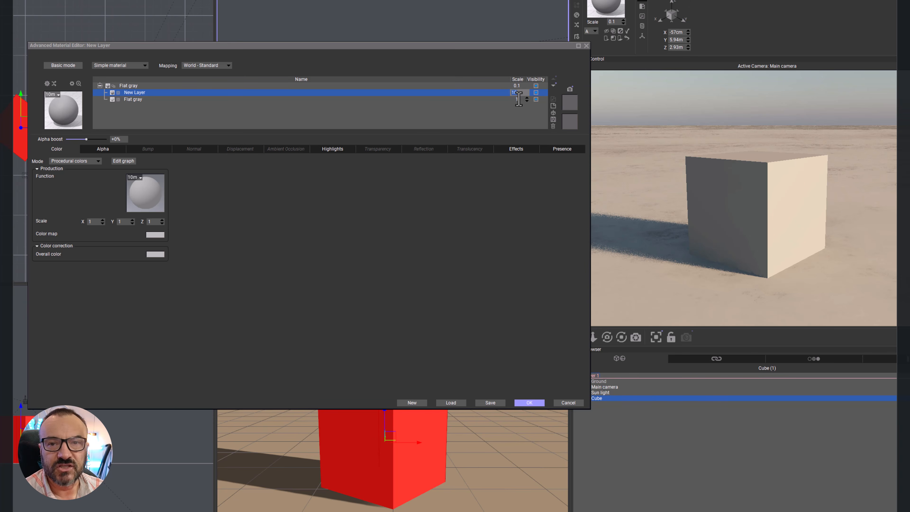
double_click(519, 100)
left_click(505, 119)
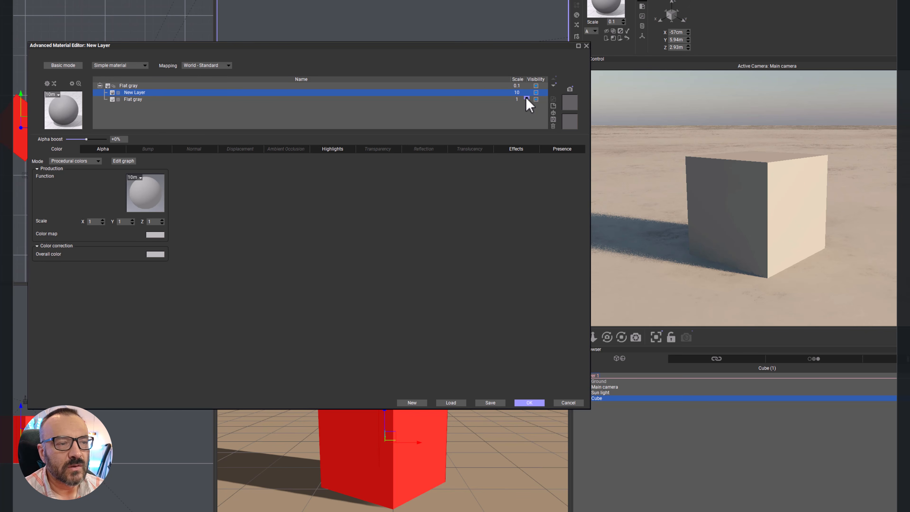
Step: Set the scale of the Flat gray layer beneath the new layer to 1.1
left_click(526, 97)
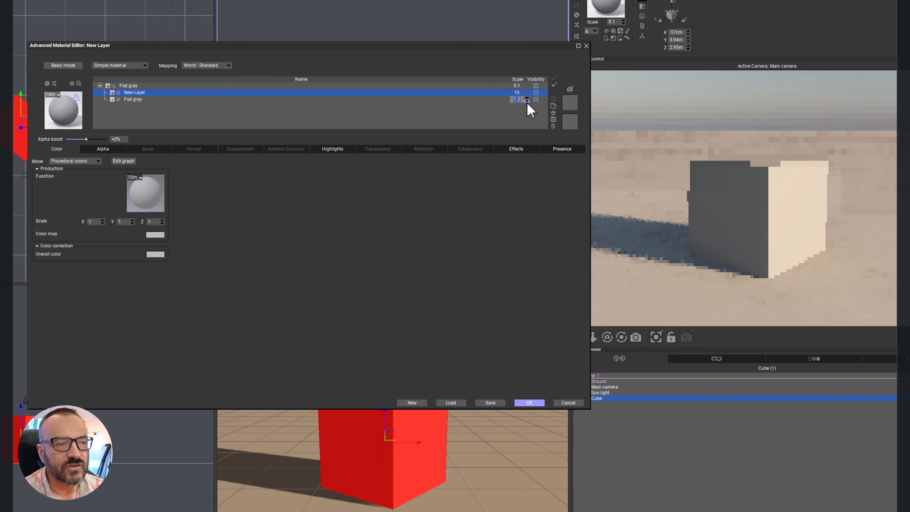
left_click(385, 100)
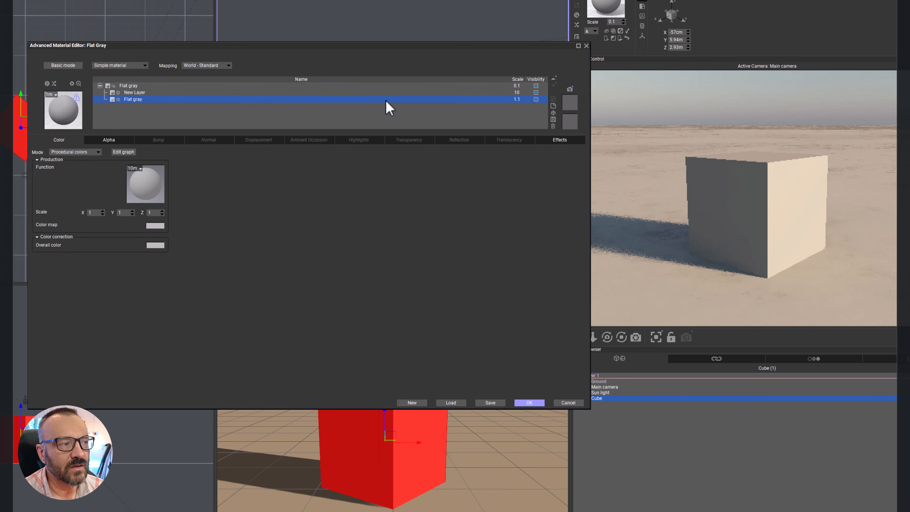
left_click(514, 101)
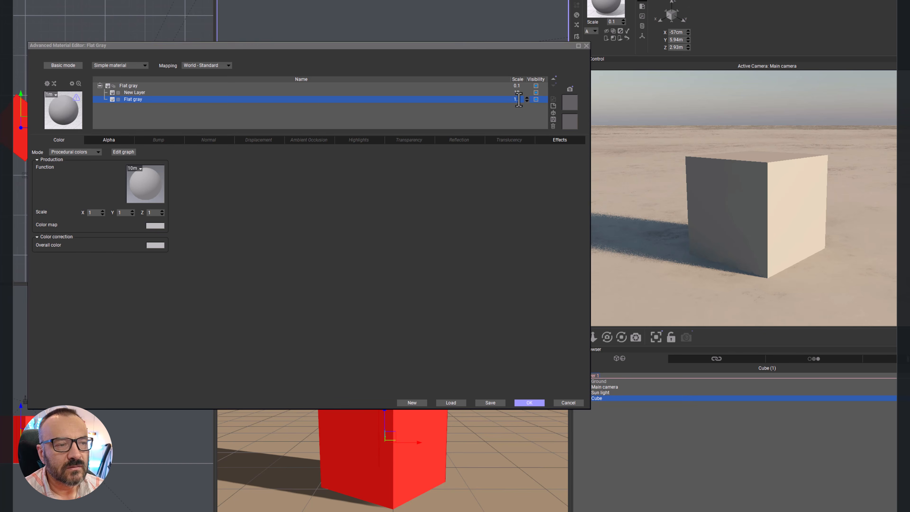
left_click(526, 99)
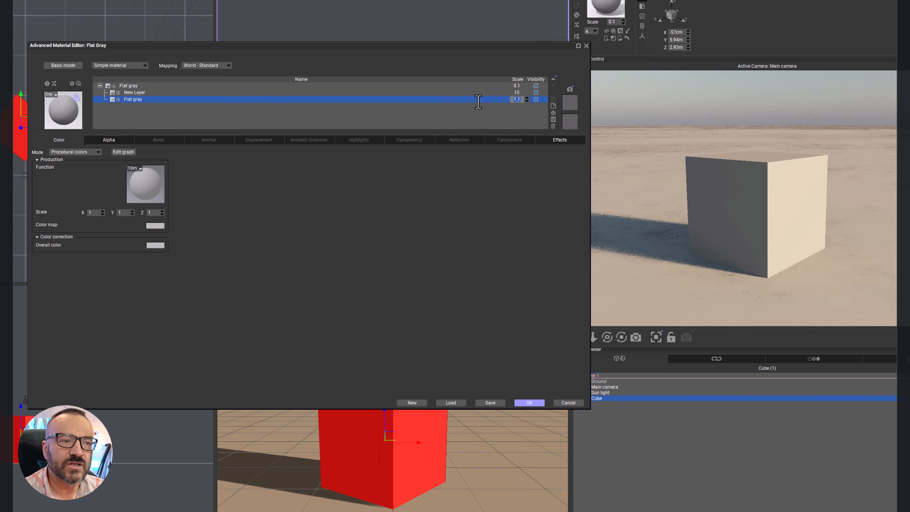
Step: Try reordering the layers by moving the Flat gray layer above the new layer and back beneath it
left_click(553, 79)
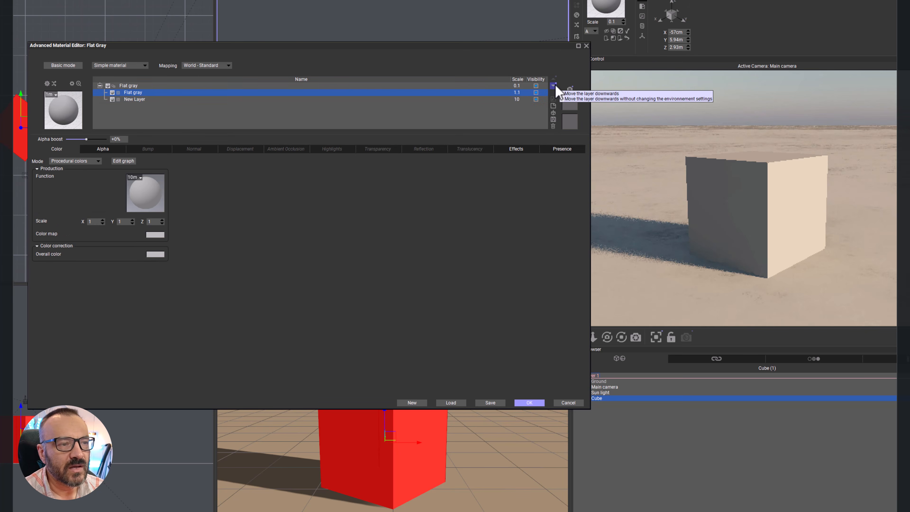
left_click(554, 86)
left_click(554, 79)
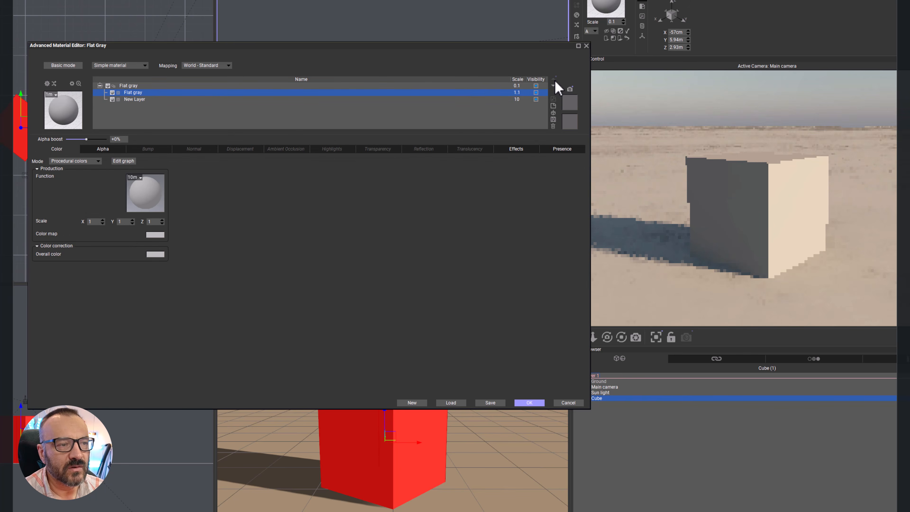
left_click(554, 86)
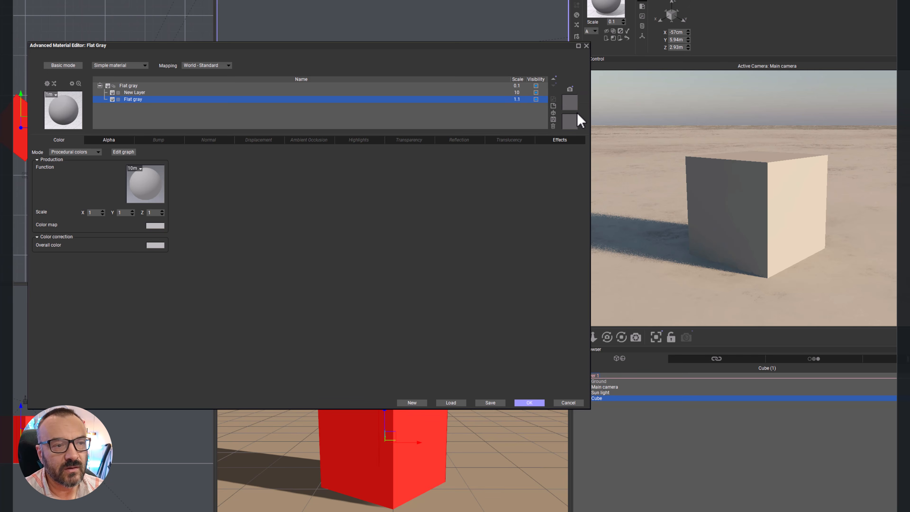
Step: Add the Red plastic material from the Basic collection as a layer between the new layer and Flat gray, and delete it again
left_click(553, 113)
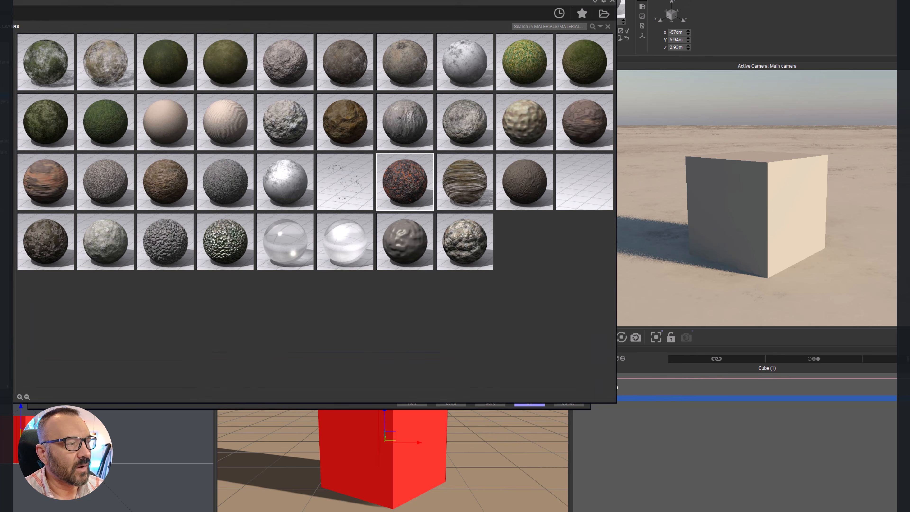
left_click(5, 152)
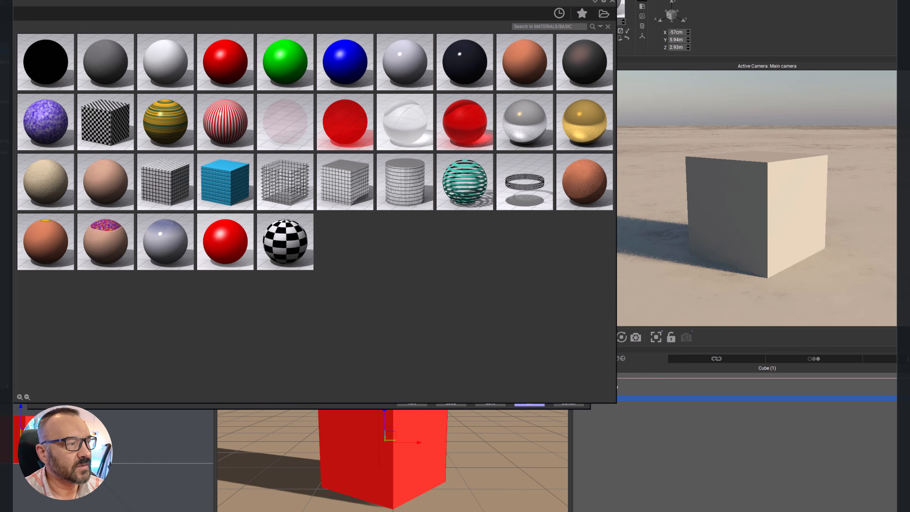
double_click(231, 63)
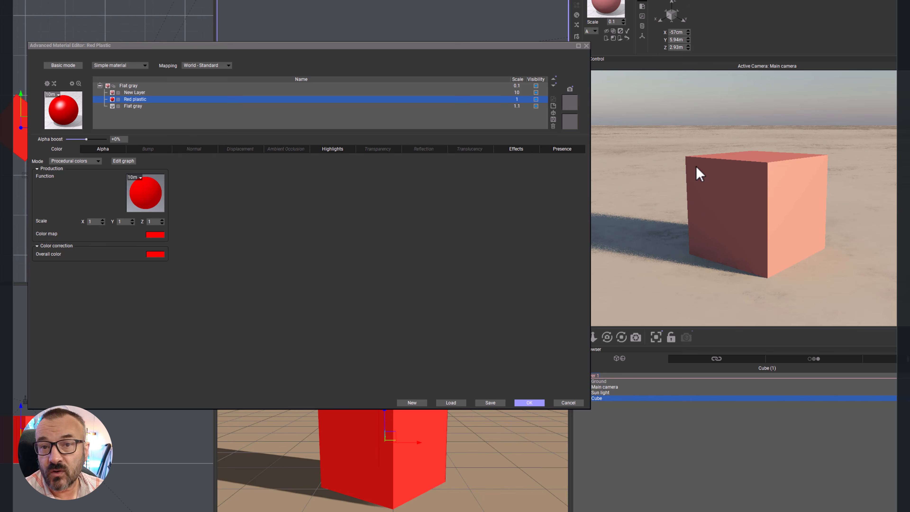
left_click(553, 126)
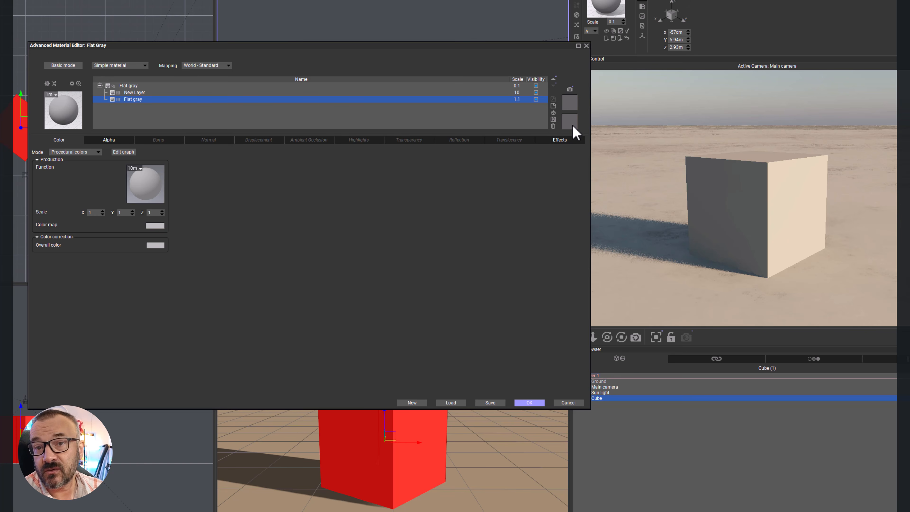
Step: Store a snapshot of the Flat gray material, select the new layer, and restore the material from the stored snapshot
left_click(569, 90)
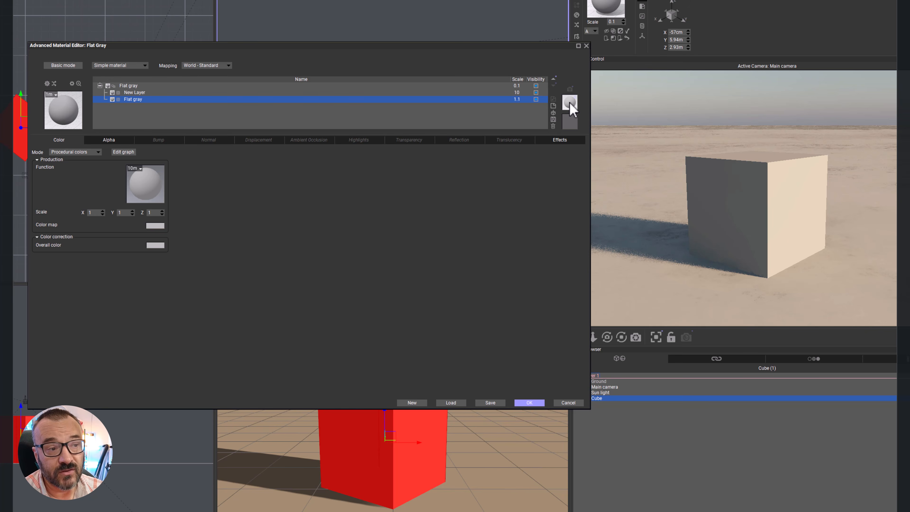
left_click(483, 93)
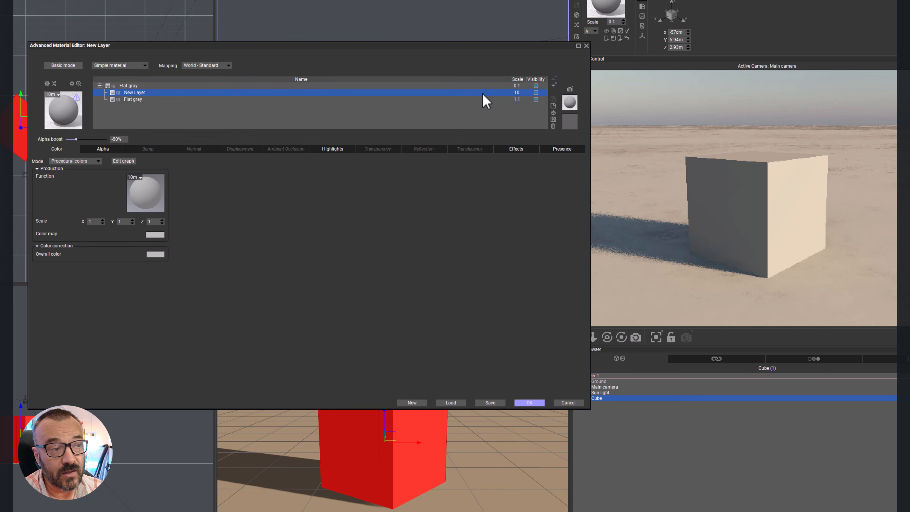
left_click(573, 101)
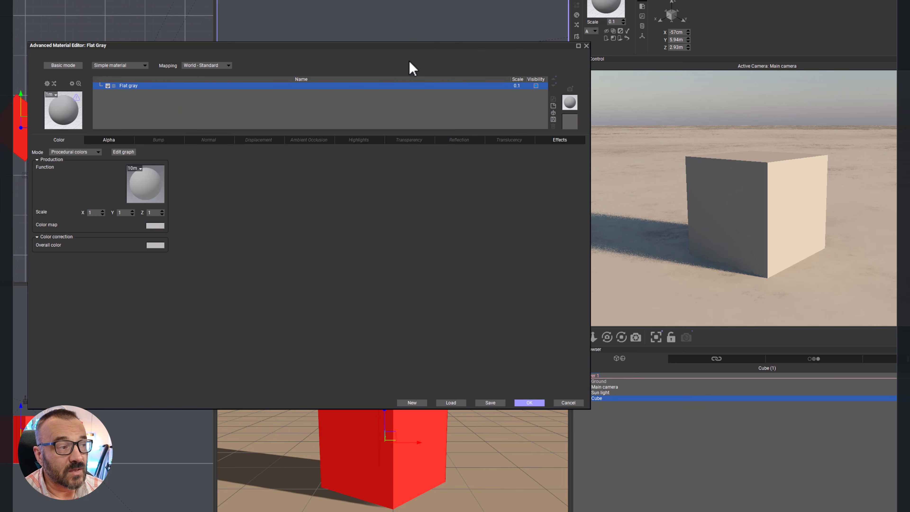
Step: Replace the cube's Flat gray material with CheckerBoard from the Basic collection and accept the material
left_click_drag(313, 44, 381, 115)
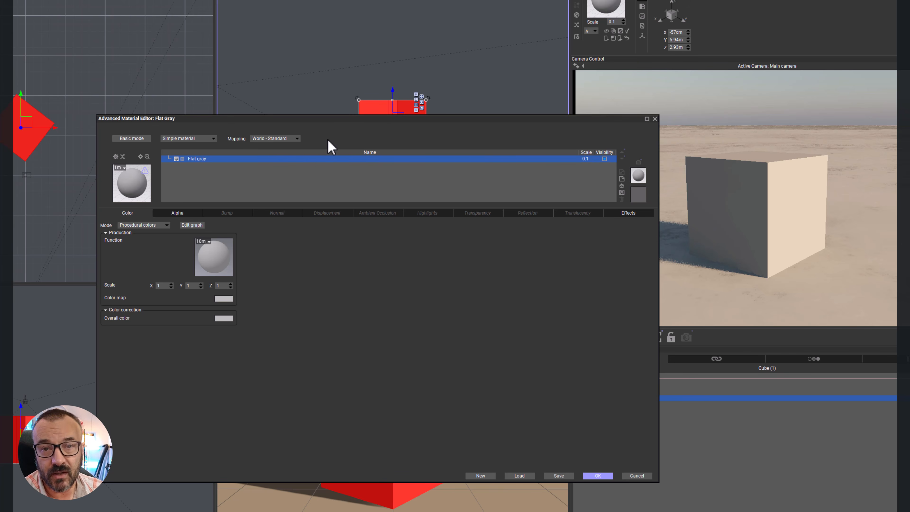
left_click_drag(450, 119, 439, 170)
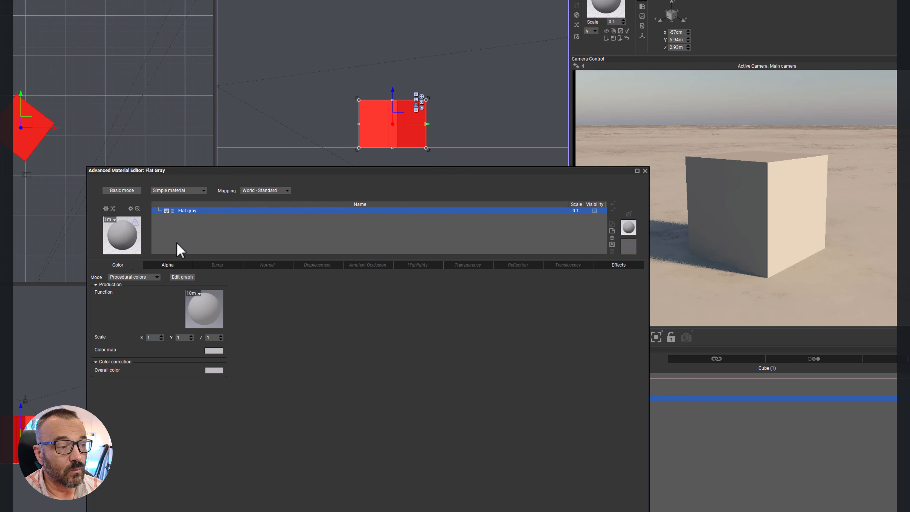
left_click(128, 244)
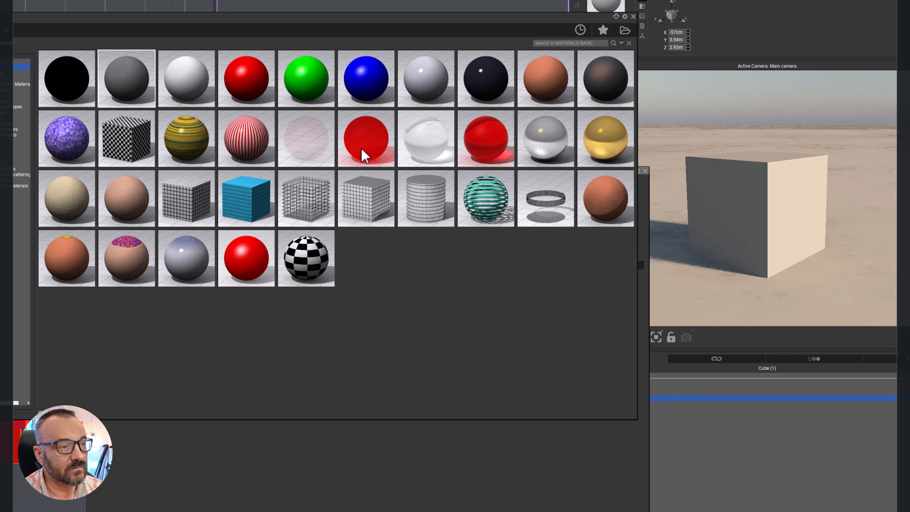
left_click(128, 137)
double_click(128, 138)
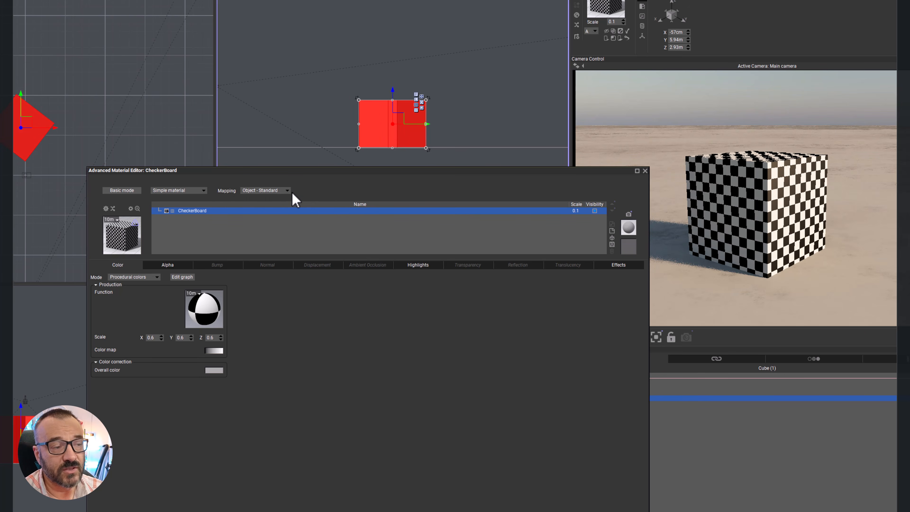
left_click(559, 511)
Step: Move the main camera farther back from the cube, to about Y -38 m and Z 18 m
middle_click_drag(473, 245, 490, 267)
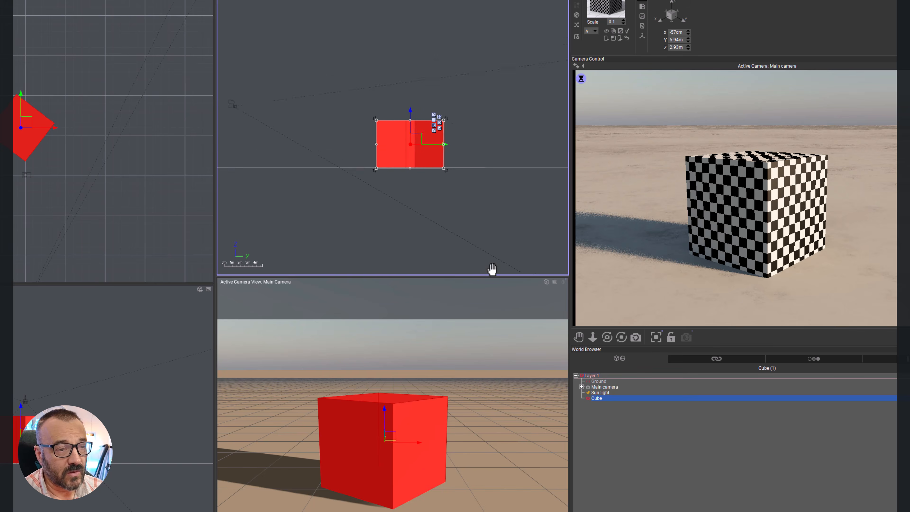
scroll(469, 252, "down", 6)
left_click_drag(390, 199, 338, 172)
middle_click_drag(434, 197, 393, 169)
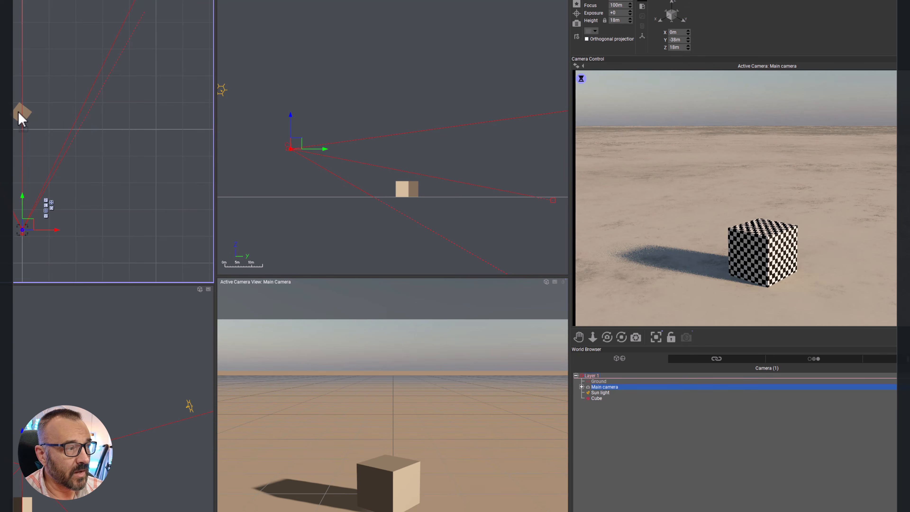
Step: Place a copy of the checkered cube beside it along the X axis and shift the main camera sideways to frame both cubes
left_click(21, 113)
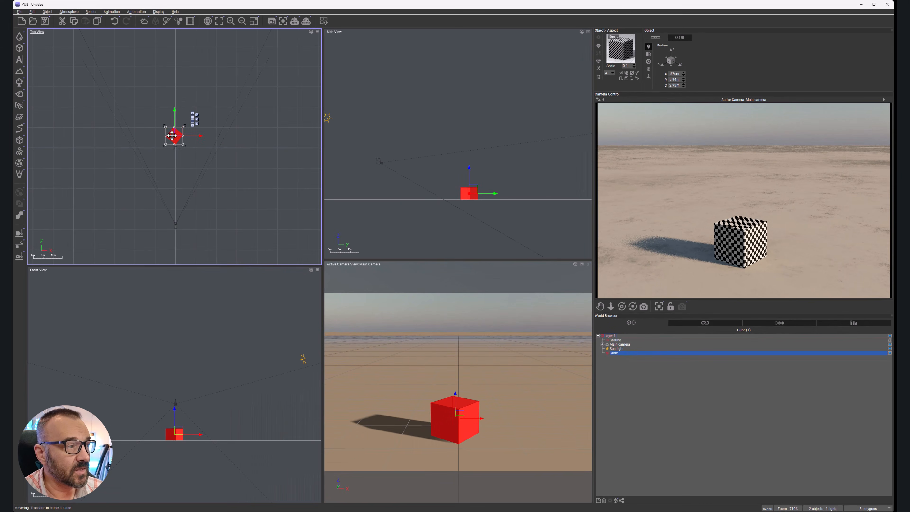
left_click_drag(172, 135, 198, 134, "alt")
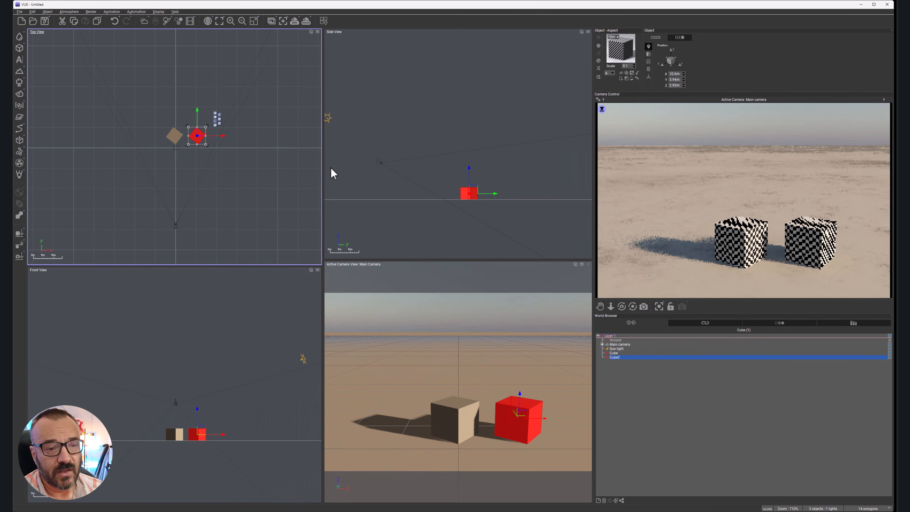
left_click_drag(156, 197, 192, 217)
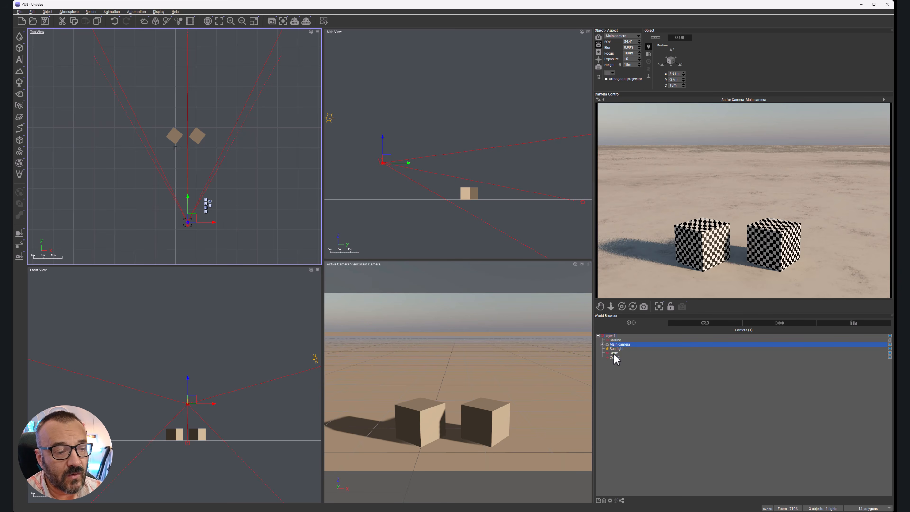
Step: Apply the CheckerBoard material to the ground and set its mapping to World - Standard
left_click(616, 340)
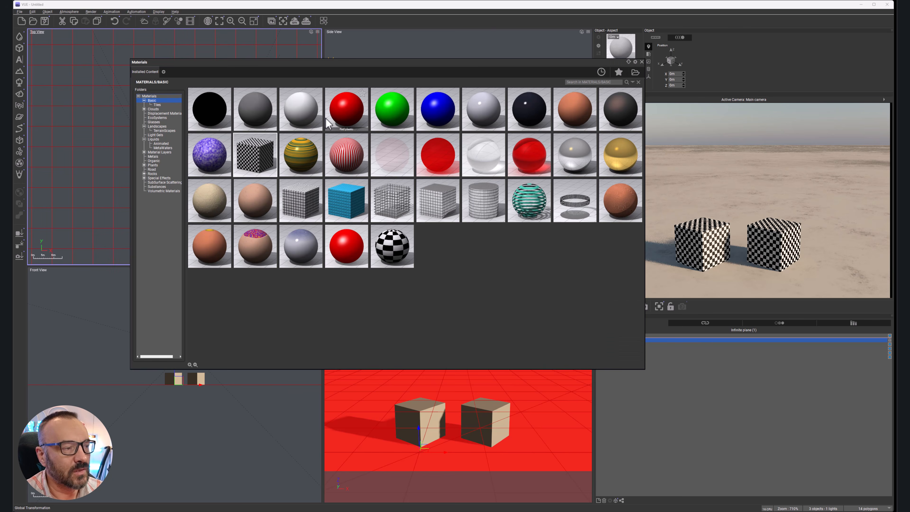
double_click(260, 155)
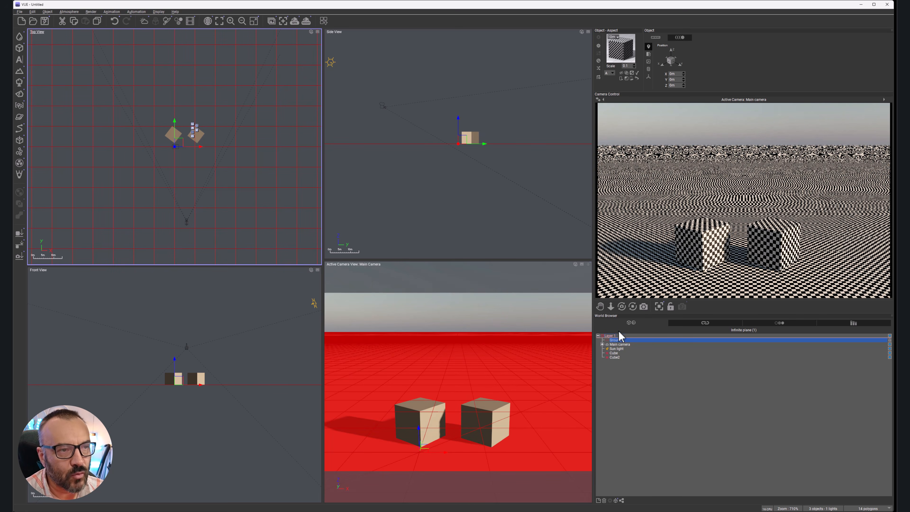
double_click(619, 55)
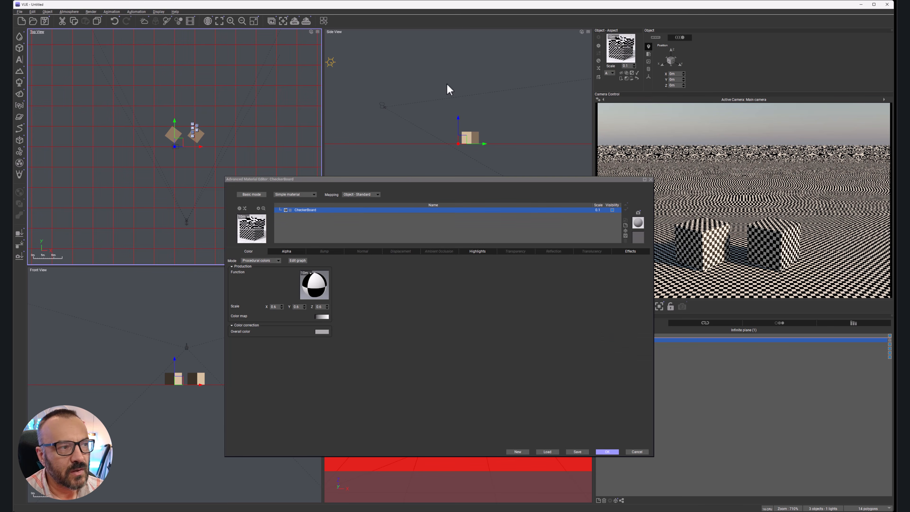
left_click_drag(434, 182, 332, 142)
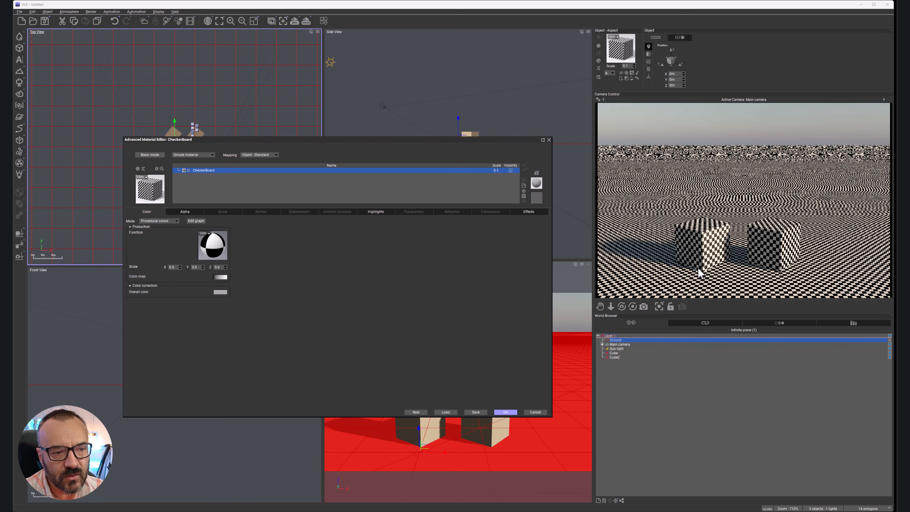
left_click(277, 156)
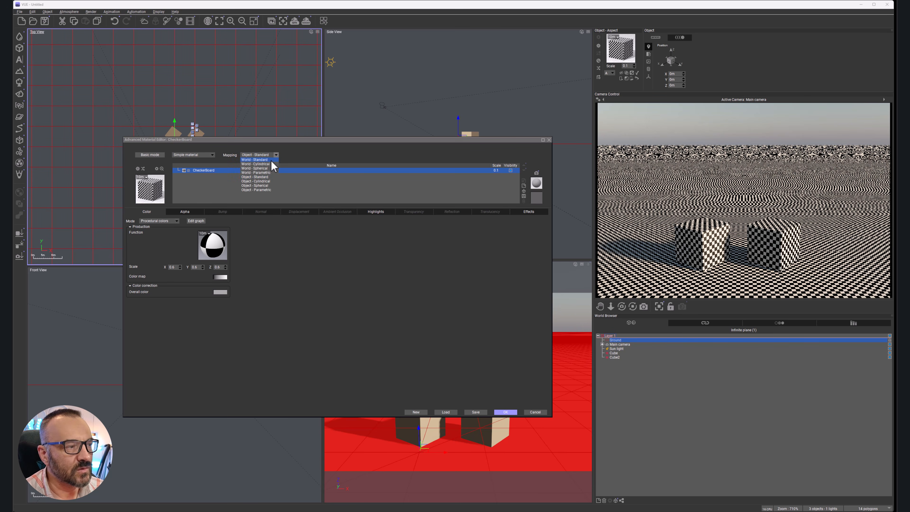
left_click(272, 159)
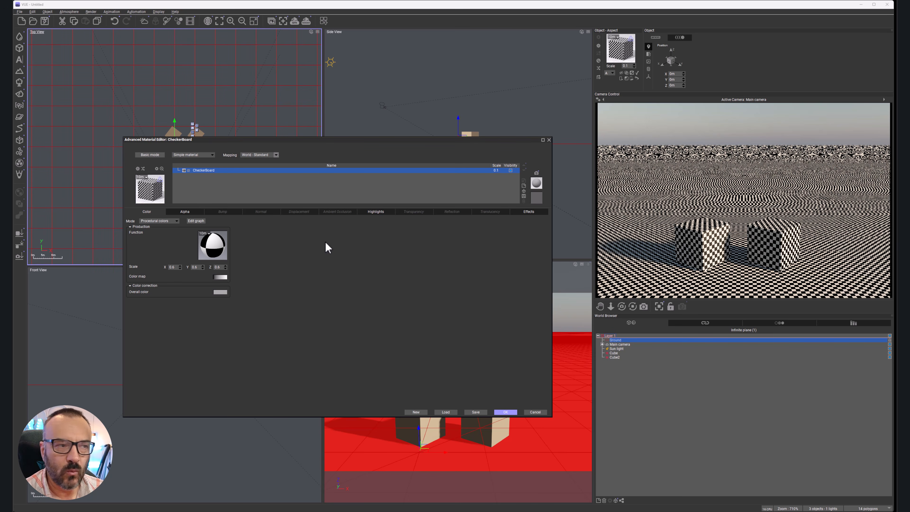
Step: Set the scale of the ground's CheckerBoard material to 1 and accept the material
left_click_drag(297, 139, 447, 143)
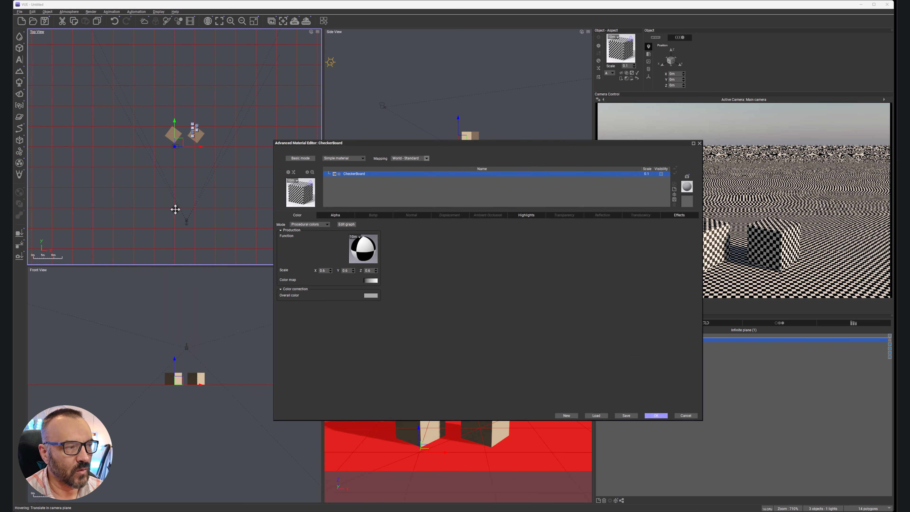
left_click_drag(496, 146, 395, 146)
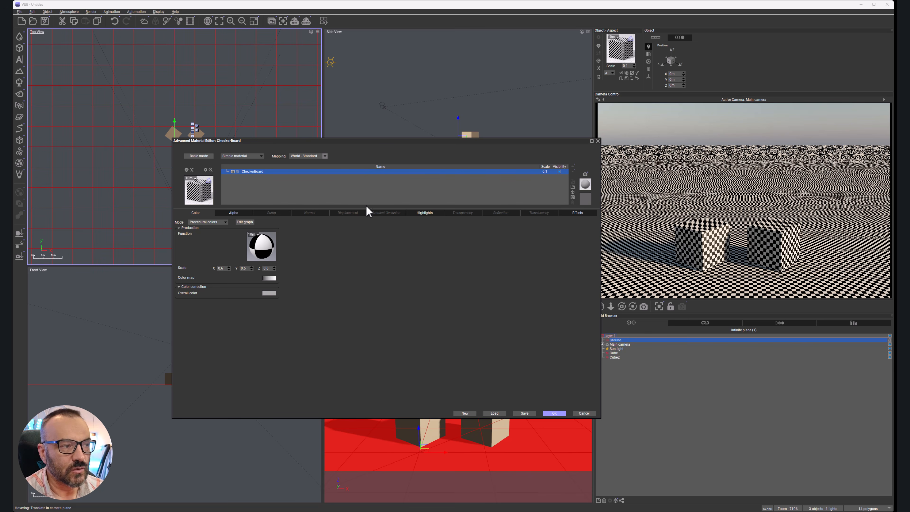
left_click(545, 172)
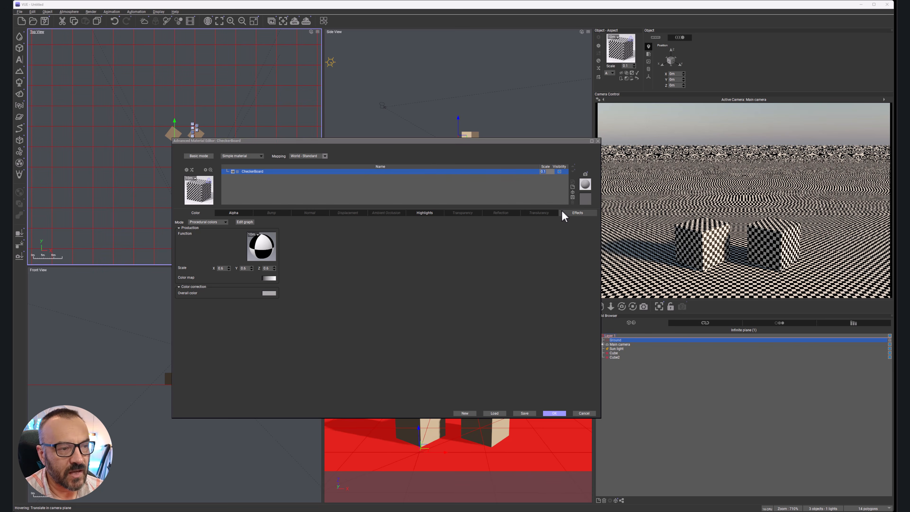
type("1")
key("Return")
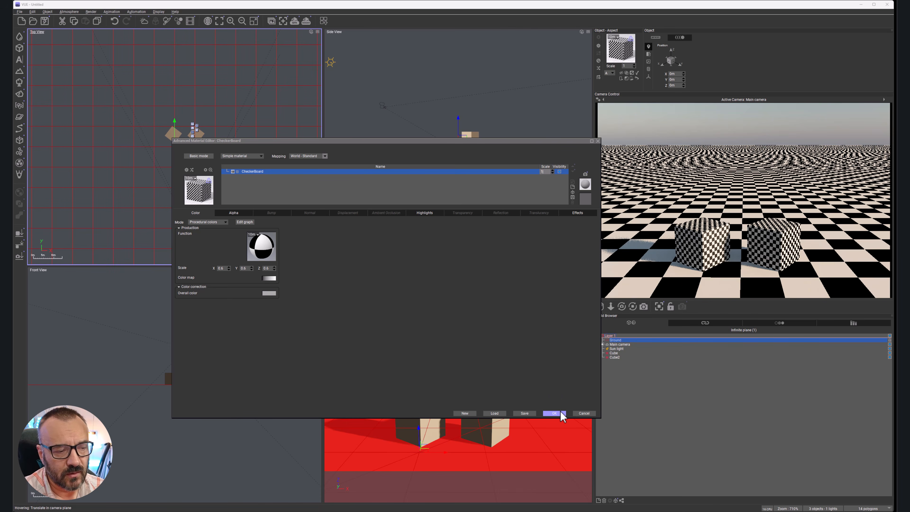
left_click(554, 413)
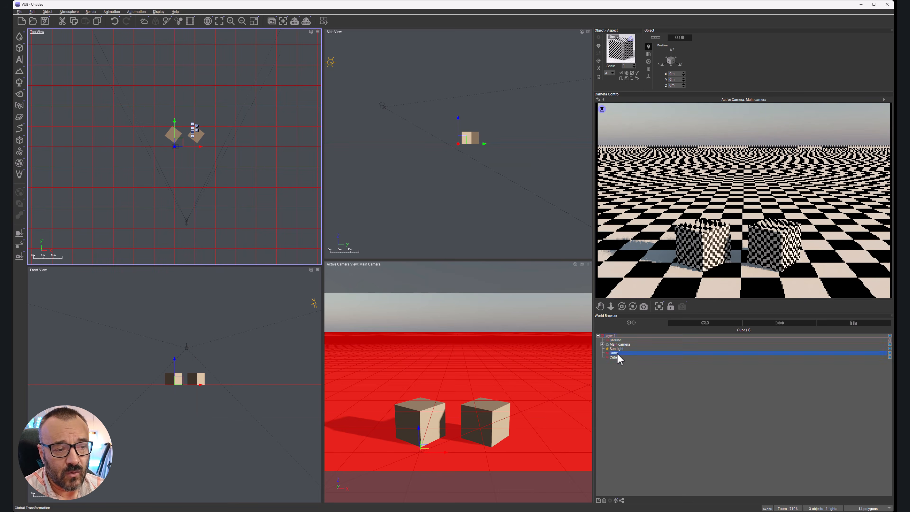
Step: Open the original cube's CheckerBoard material for editing and move the cube slightly in the top view, to about Y 7.2 m
left_click(614, 353)
double_click(621, 46)
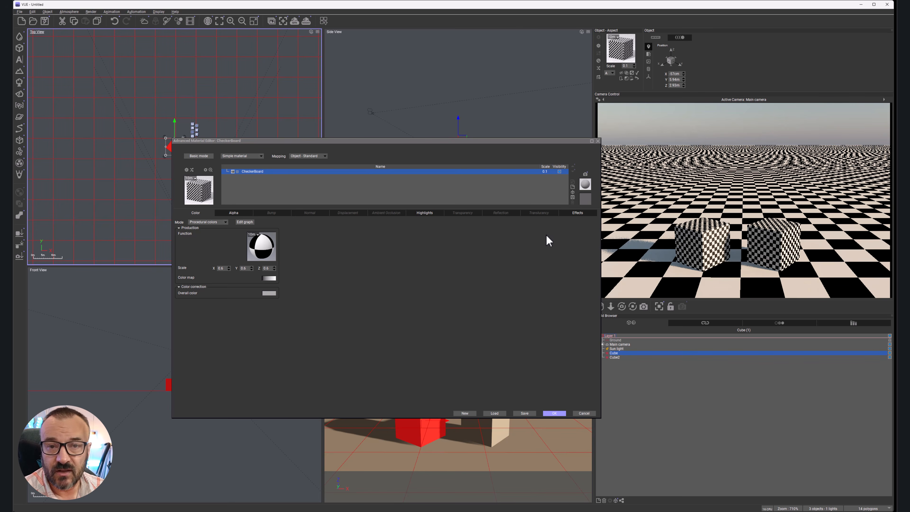
left_click_drag(484, 141, 436, 195)
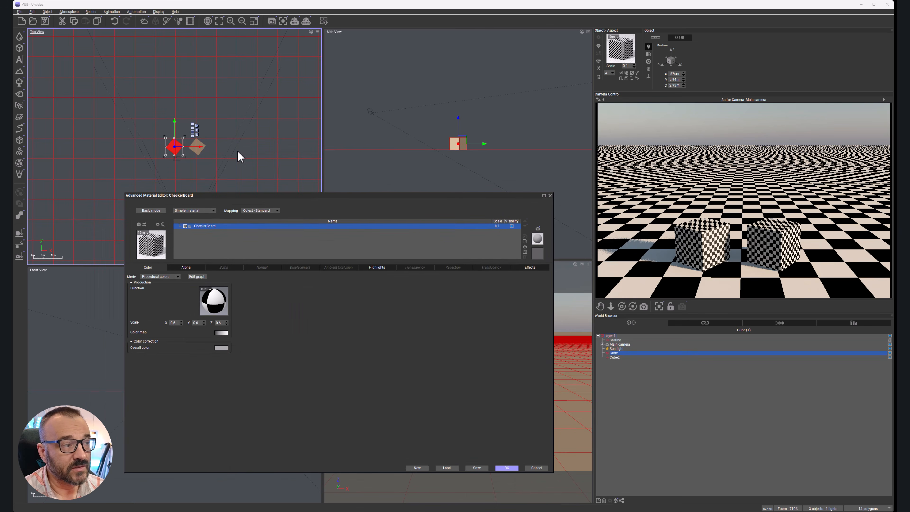
mouse_move(171, 140)
left_mouse_down()
mouse_move(178, 160)
mouse_move(177, 139)
left_mouse_up()
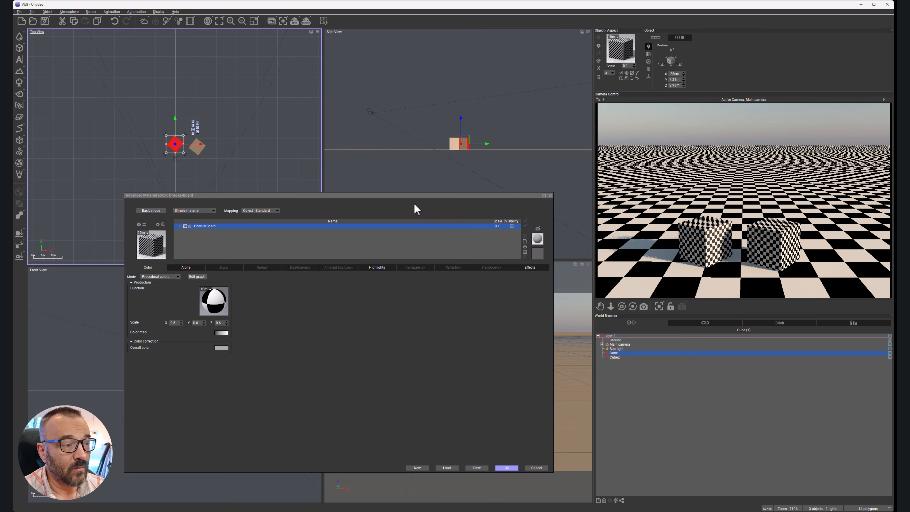
Step: Set the mapping of the original cube's CheckerBoard material to World - Standard
left_click_drag(416, 205, 450, 183)
left_click(310, 188)
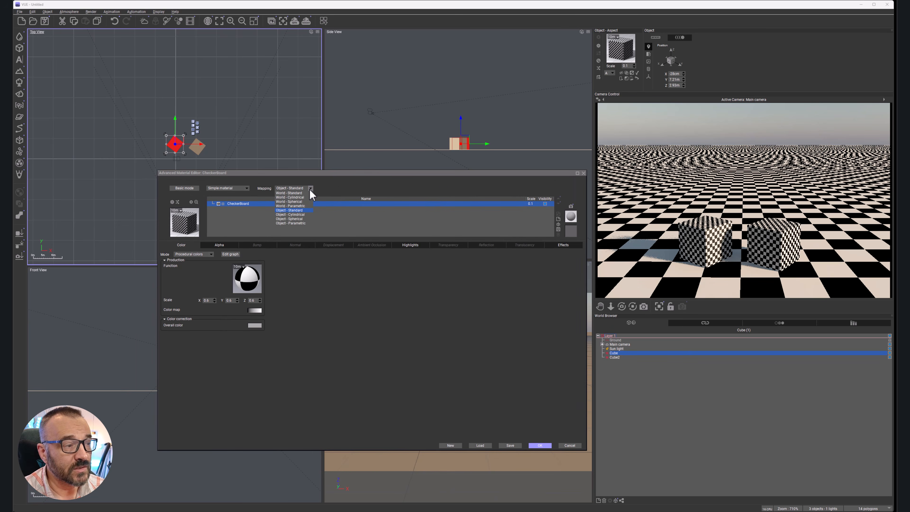
left_click(297, 194)
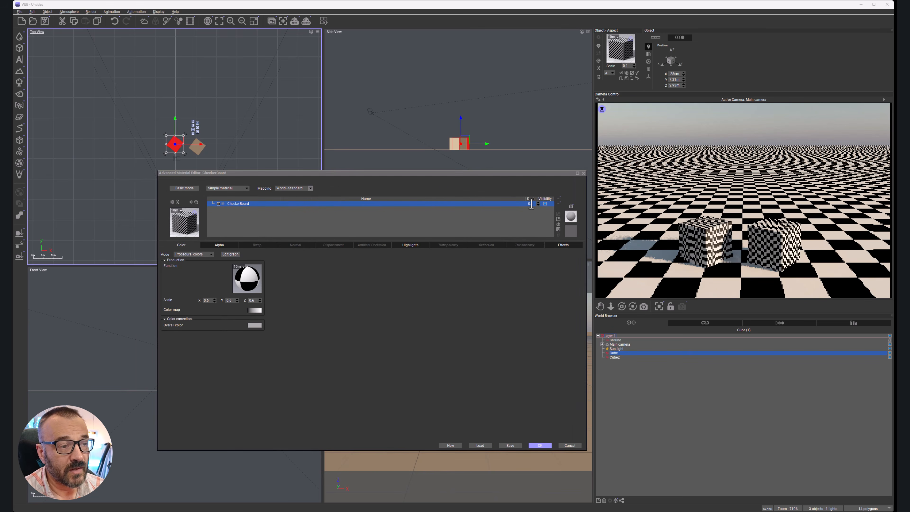
Step: Set the scale of the original cube's CheckerBoard material to 1 and move the cube in the top view to about Y 11.6 m
key("Return")
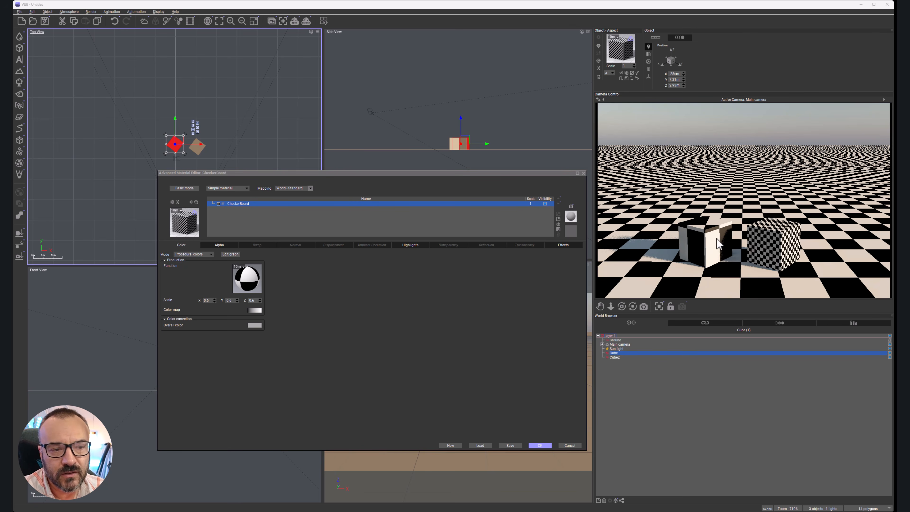
left_click_drag(180, 141, 183, 131)
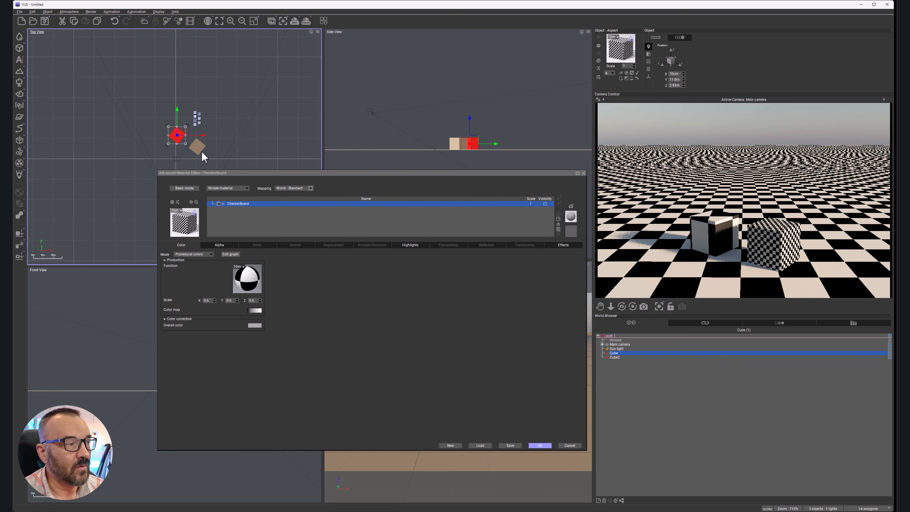
Step: Rotate the original cube square to the grid in the top view and tilt it in the side view
left_click_drag(187, 147, 193, 139)
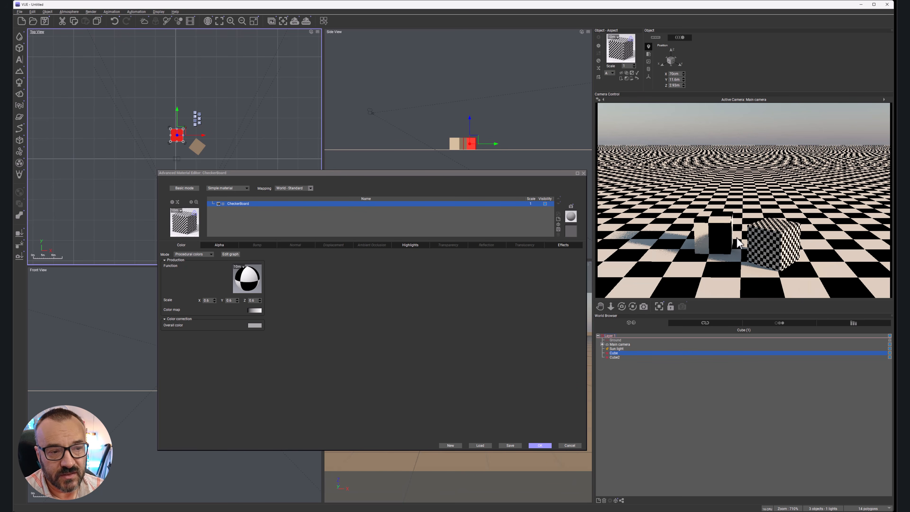
left_click(470, 147)
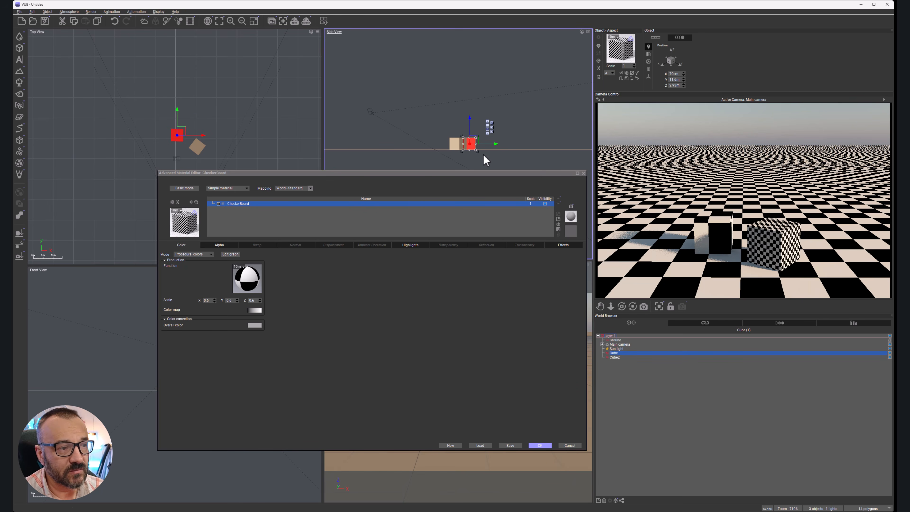
left_click_drag(480, 154, 453, 131)
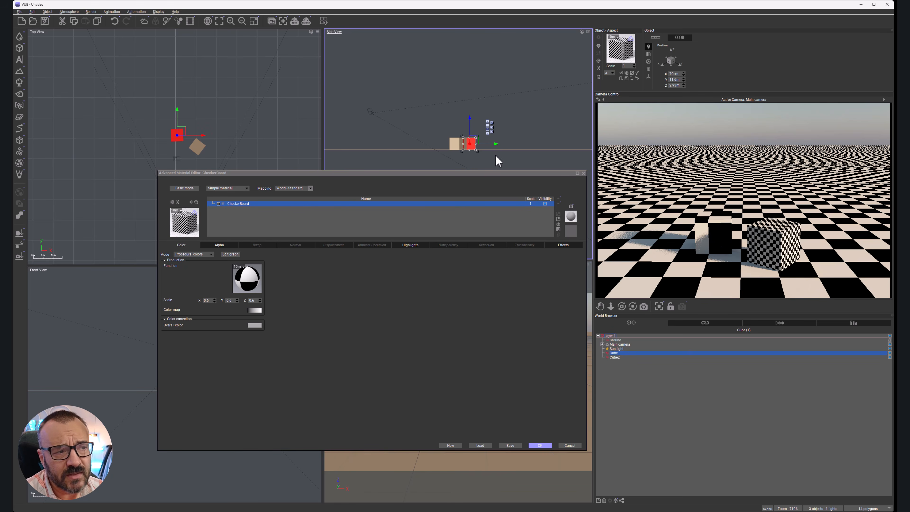
left_click_drag(477, 151, 480, 129)
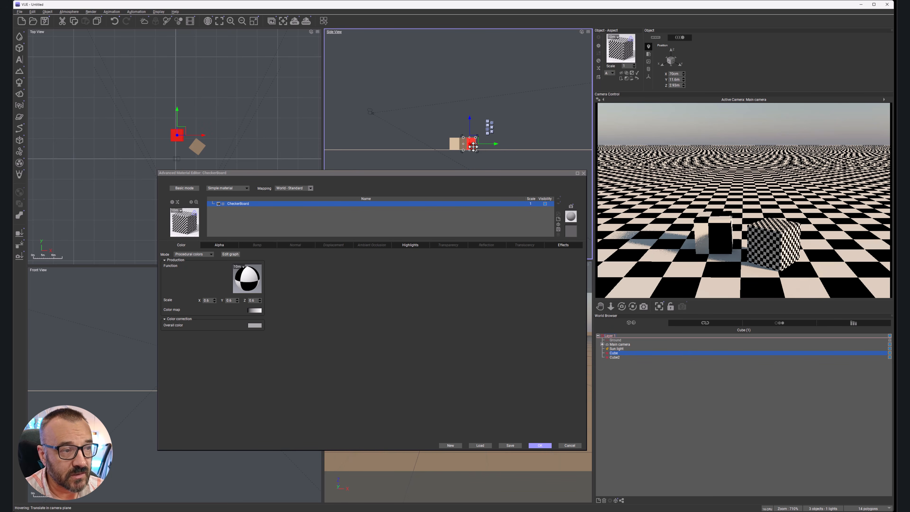
left_click_drag(476, 151, 486, 143)
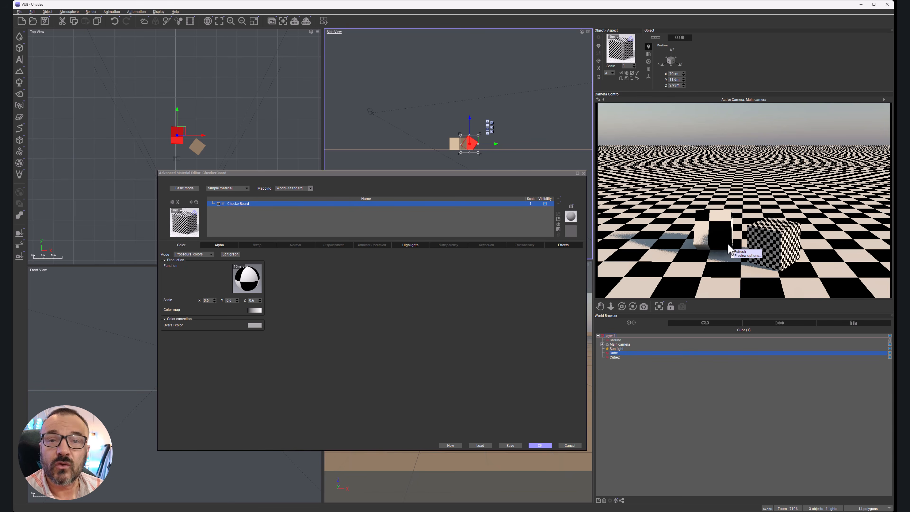
Step: Switch the mapping of the tilted cube's CheckerBoard material to Object - Standard
left_click(310, 189)
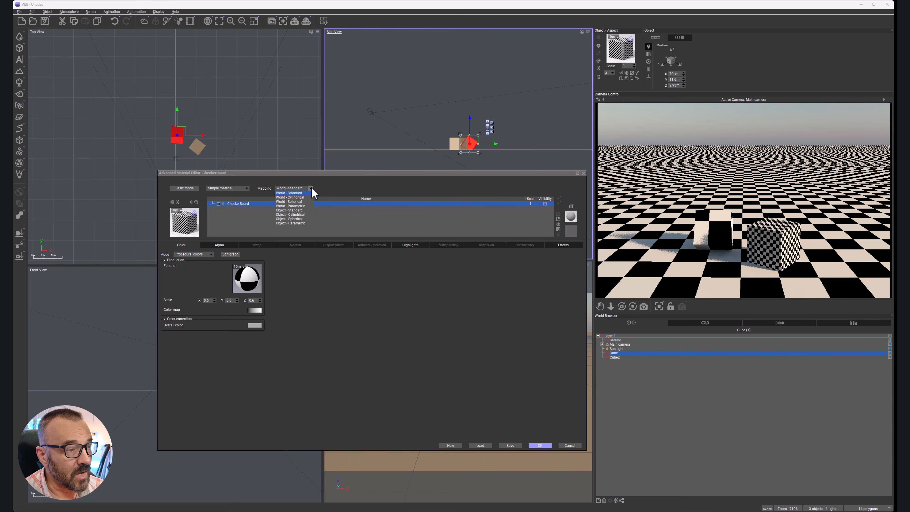
left_click(299, 211)
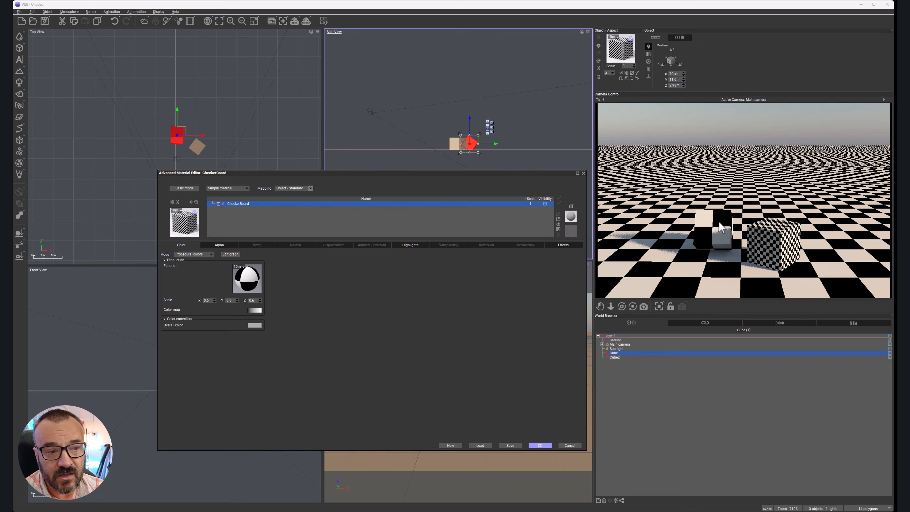
Step: Adjust the original cube's tilt in the side view and move it in the top view to about Y 2.7 m
left_click_drag(482, 156, 473, 160)
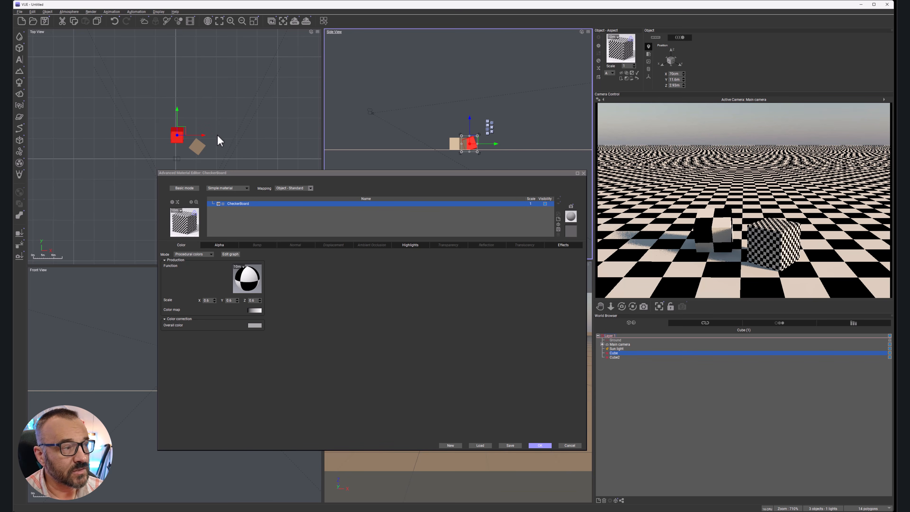
left_click_drag(177, 135, 178, 153)
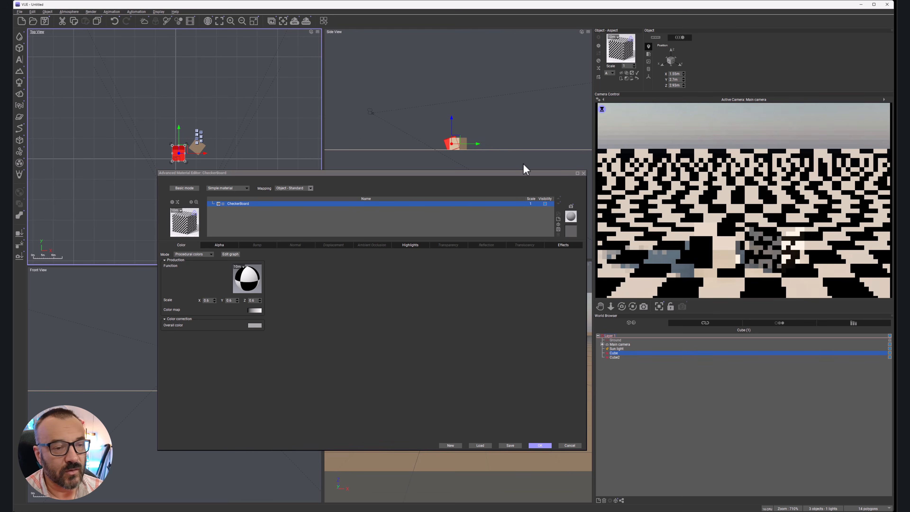
right_click(730, 255)
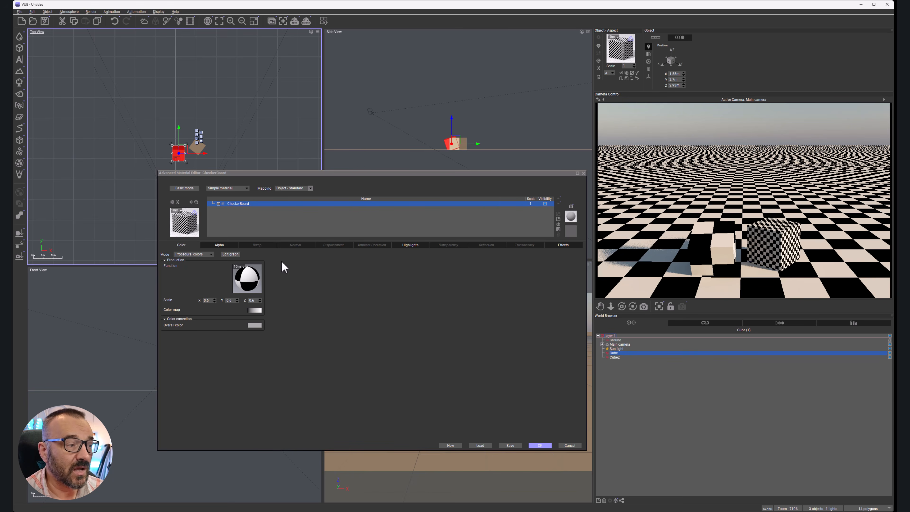
Step: Replace the original cube's material with Radial Stripes from the Basic library collection and move the cube in the top view to about Y 12 m
left_click(191, 232)
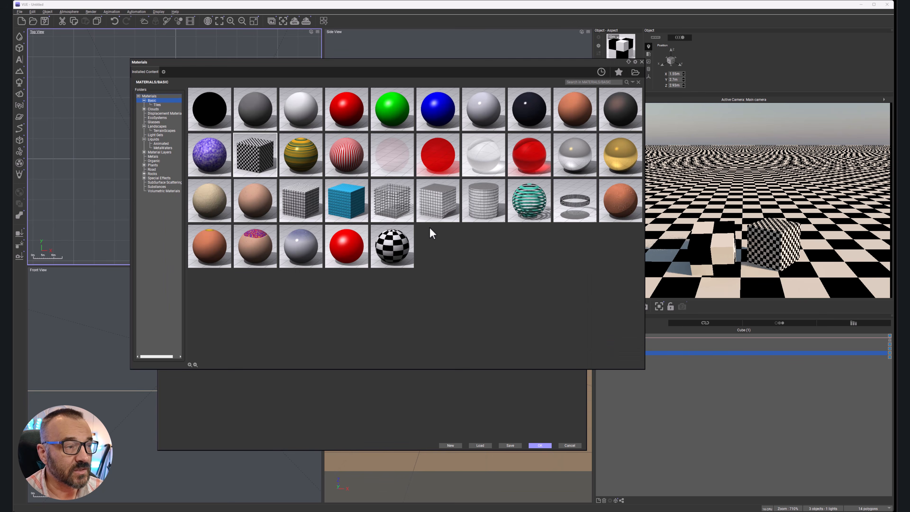
double_click(360, 156)
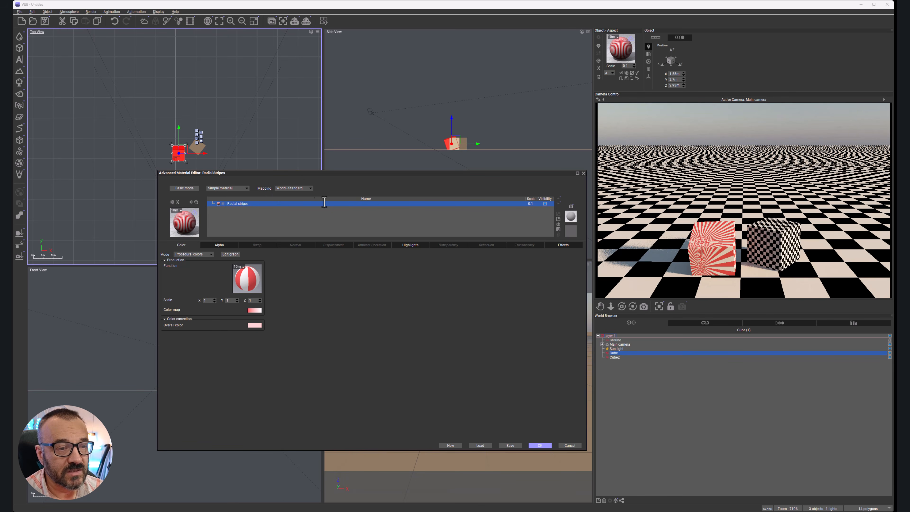
left_click_drag(182, 150, 184, 133)
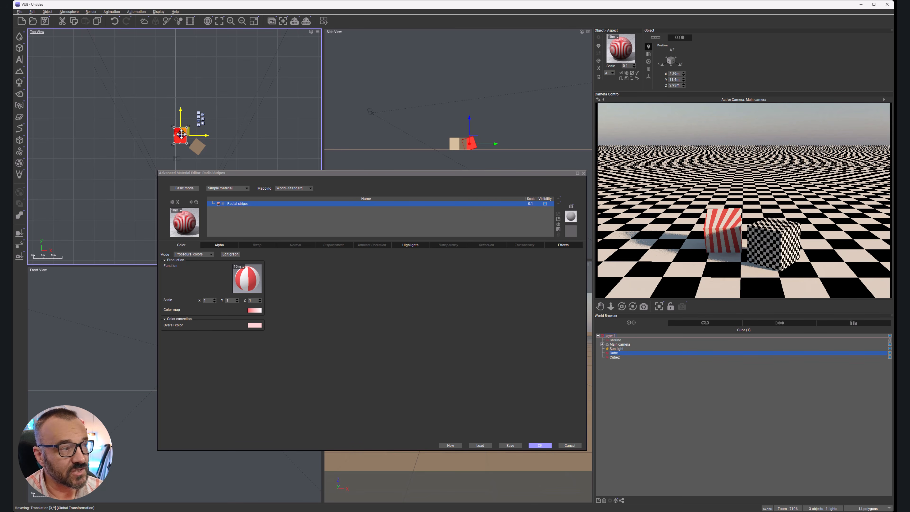
left_click_drag(183, 132, 184, 104)
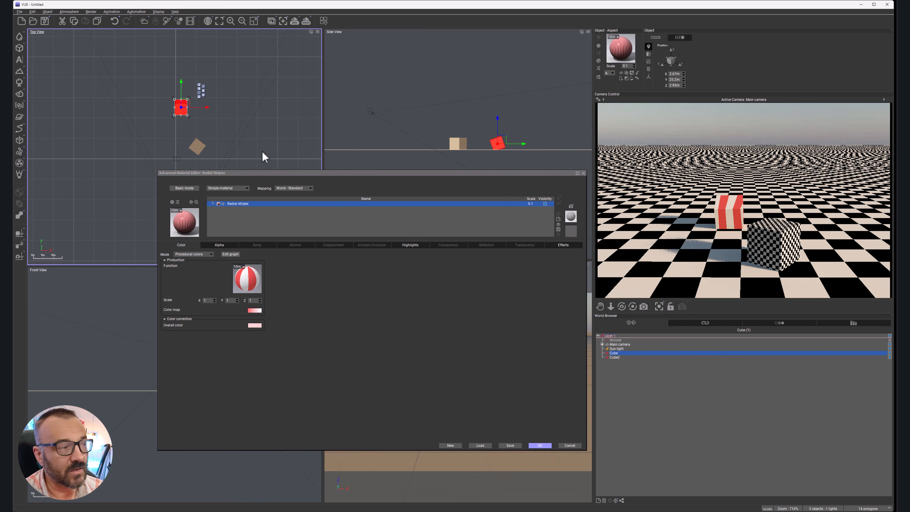
left_click_drag(183, 106, 181, 132)
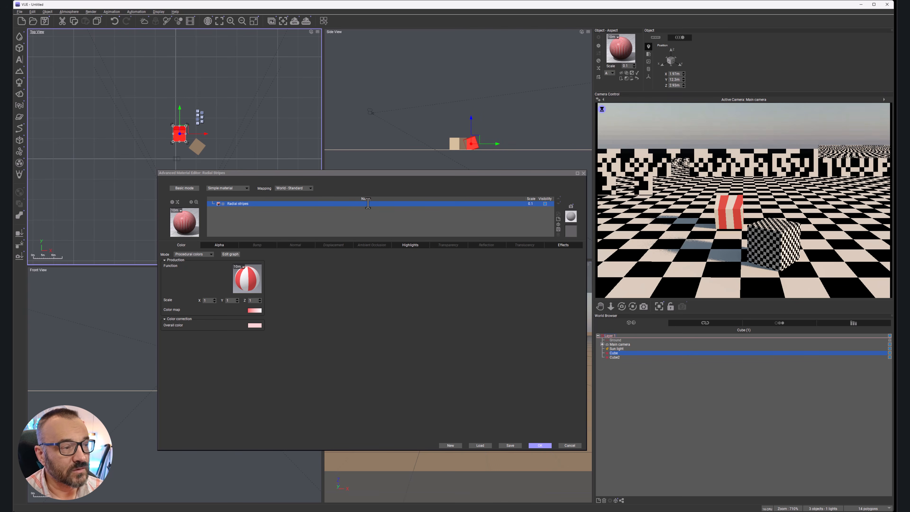
Step: Set the mapping of the original cube's Radial Stripes material to Object - Standard and move the cube to about Y 6.1 m
left_click(310, 189)
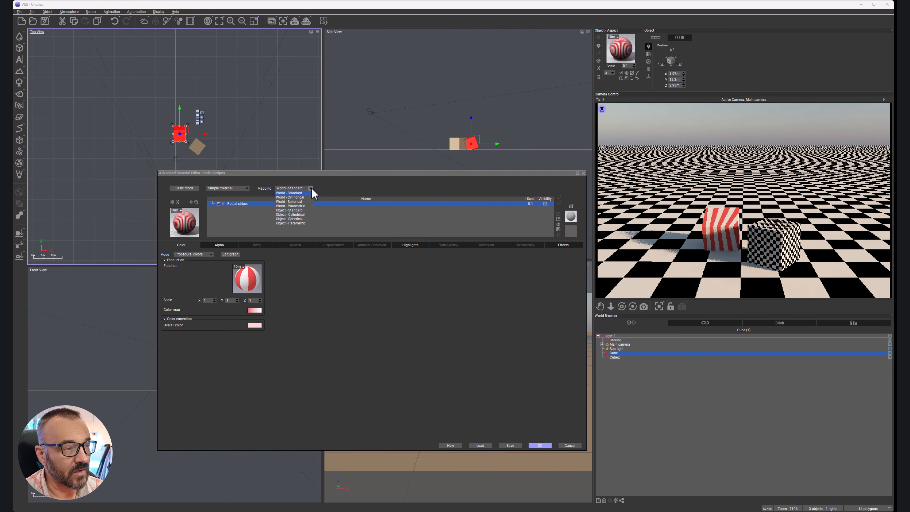
left_click(297, 210)
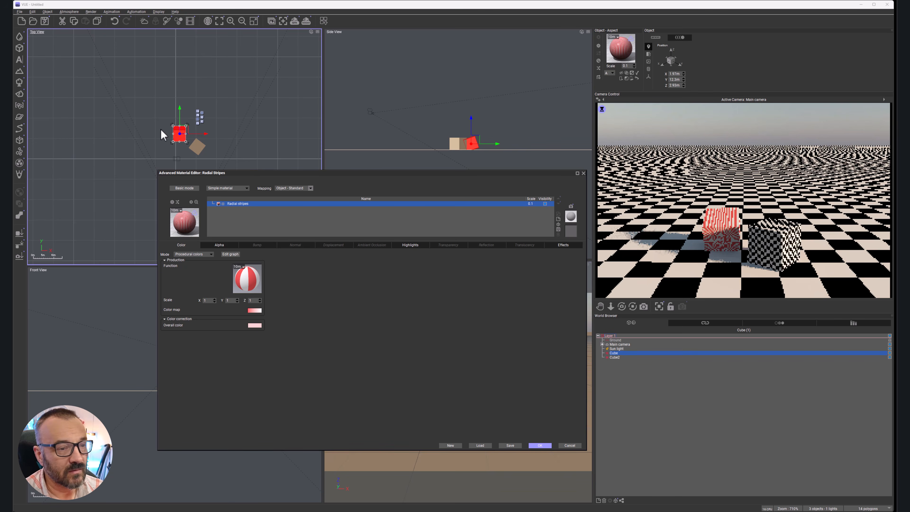
left_click_drag(186, 129, 185, 142)
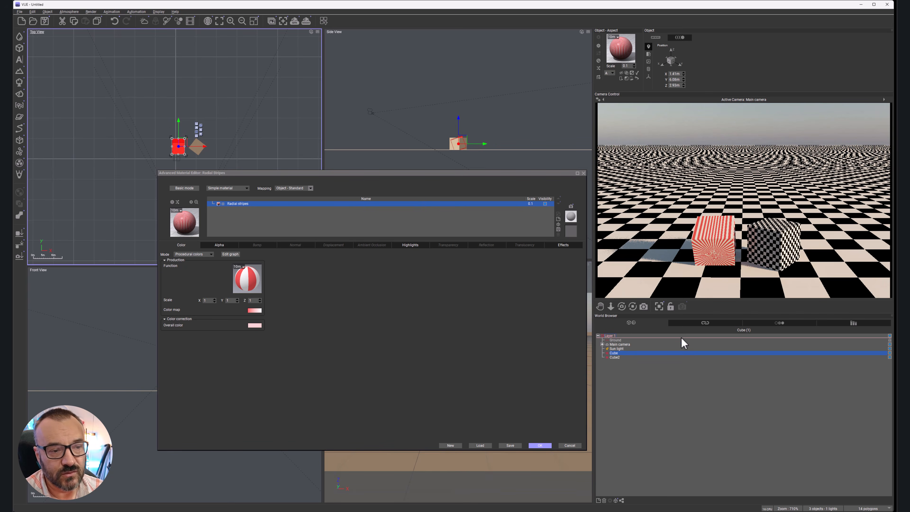
Step: Replace the ground's material with Radial Stripes from the Basic library collection
left_click(620, 339)
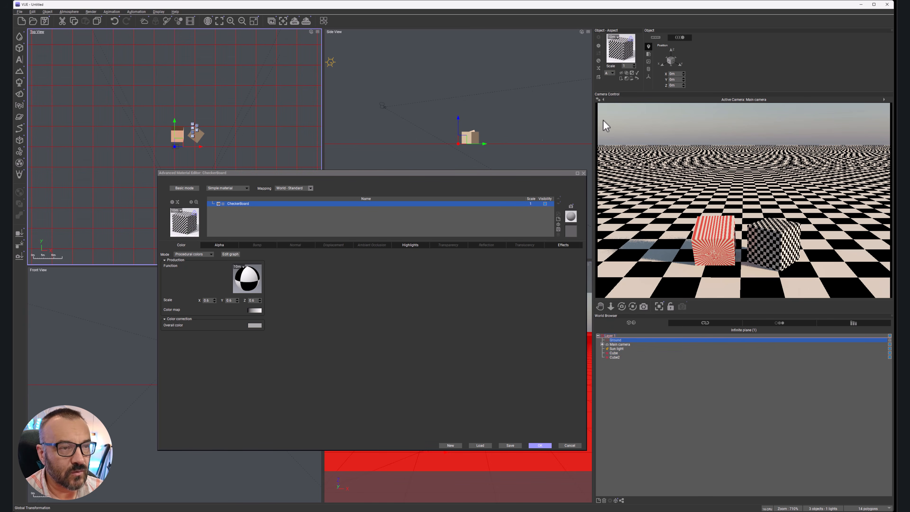
double_click(181, 224)
double_click(356, 174)
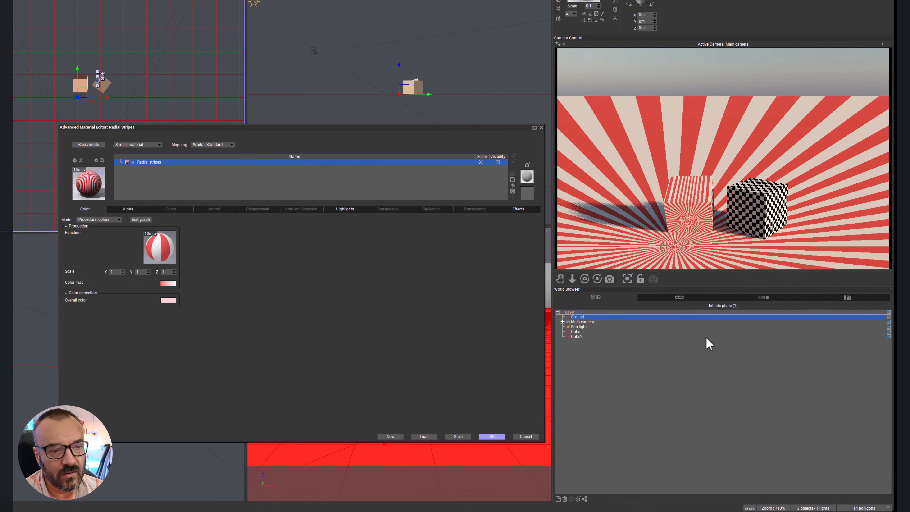
Step: Set the mapping of the original cube's Radial Stripes material to World - Standard and move the cube to about Y 19 m
left_click(578, 332)
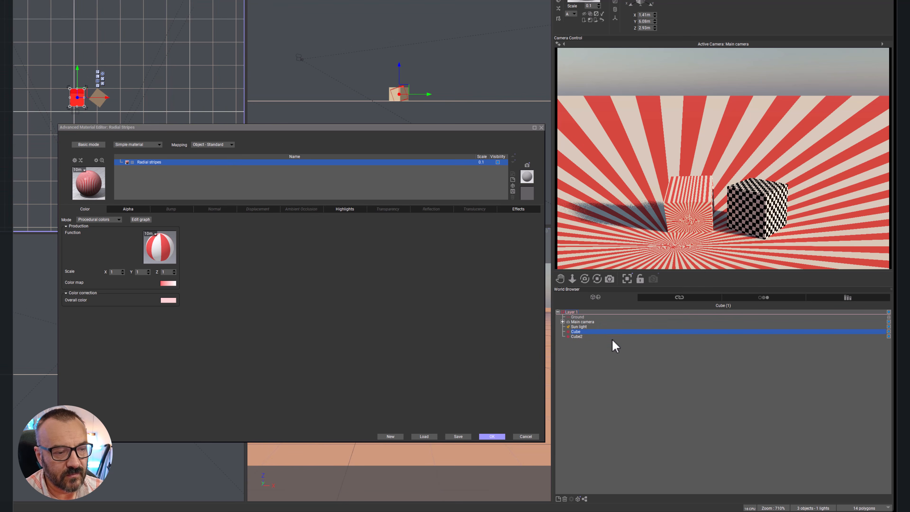
left_click(217, 145)
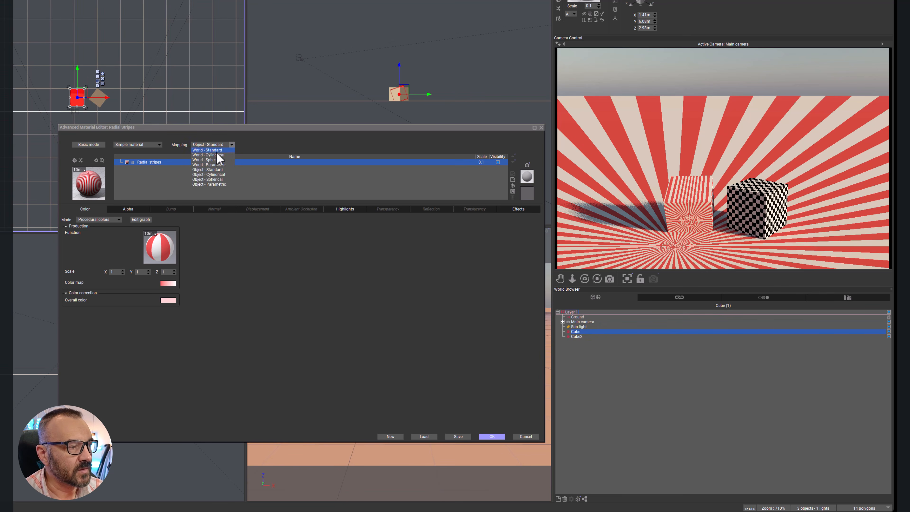
left_click(219, 150)
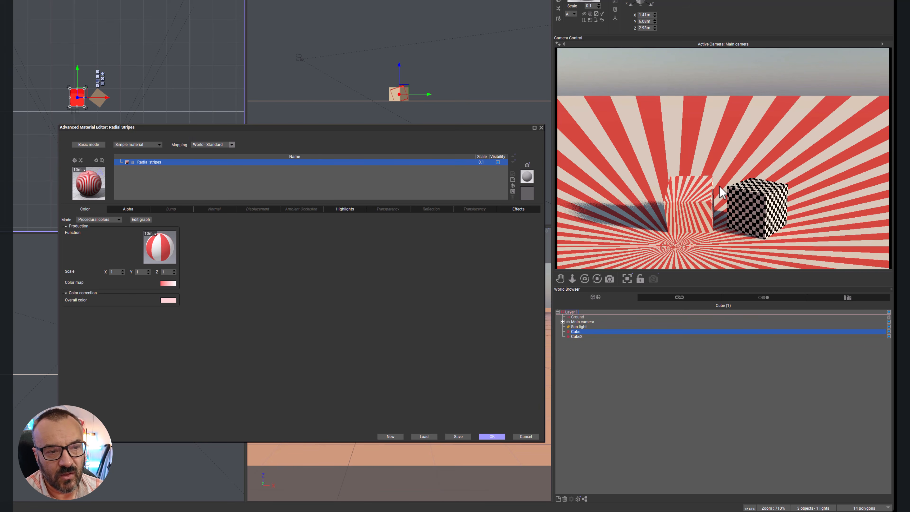
left_click_drag(76, 97, 81, 58)
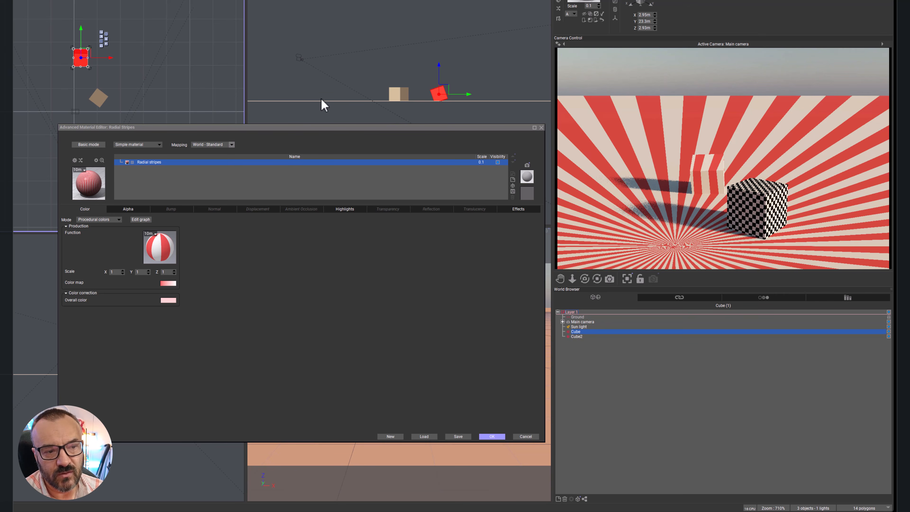
mouse_move(83, 55)
left_mouse_down()
mouse_move(91, 42)
mouse_move(74, 64)
left_mouse_up()
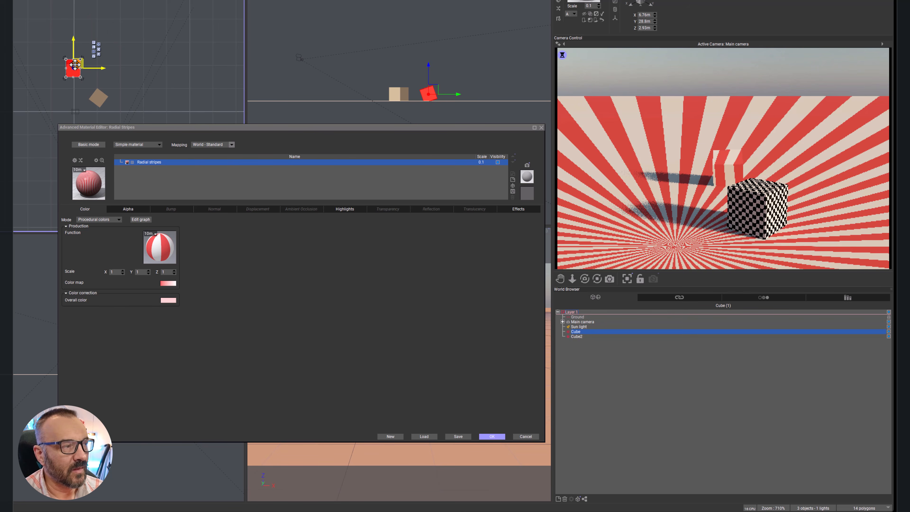
Step: Apply the Radial Stripes material to the second cube and set its mapping to Object - Standard
left_click(98, 97)
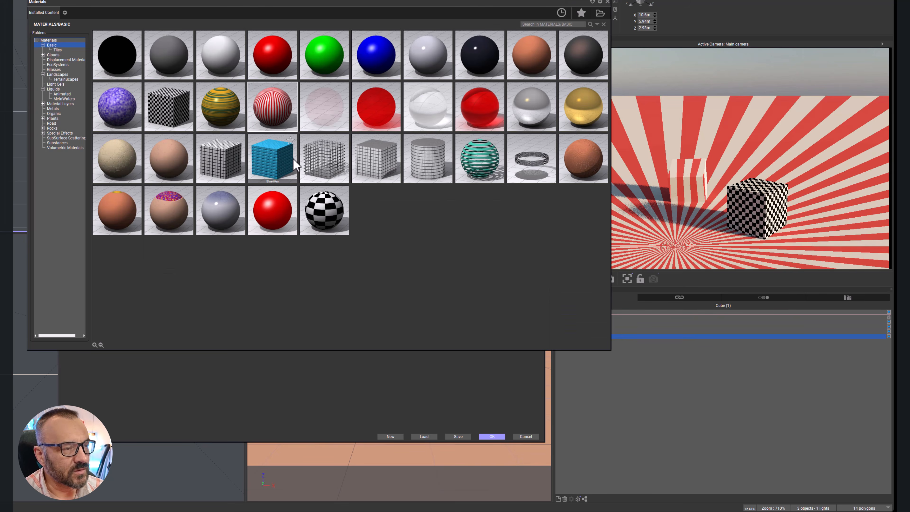
double_click(272, 105)
left_click(229, 145)
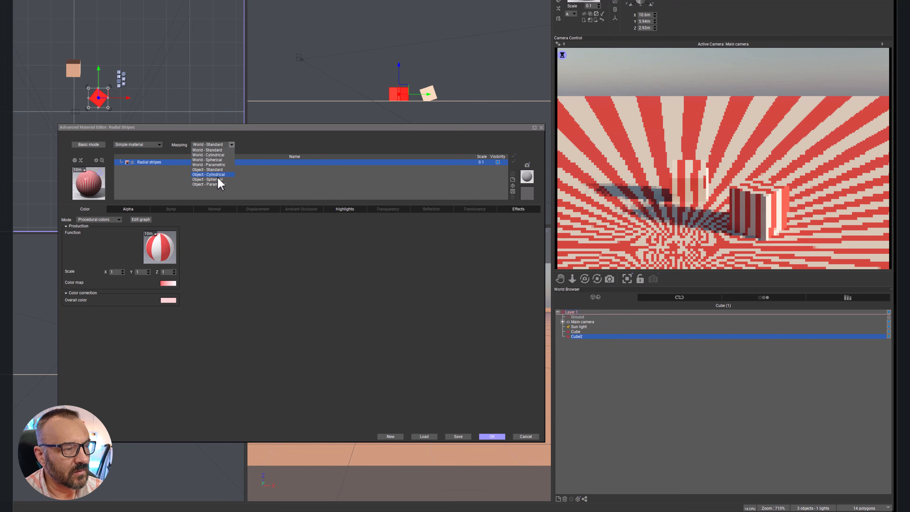
left_click(220, 169)
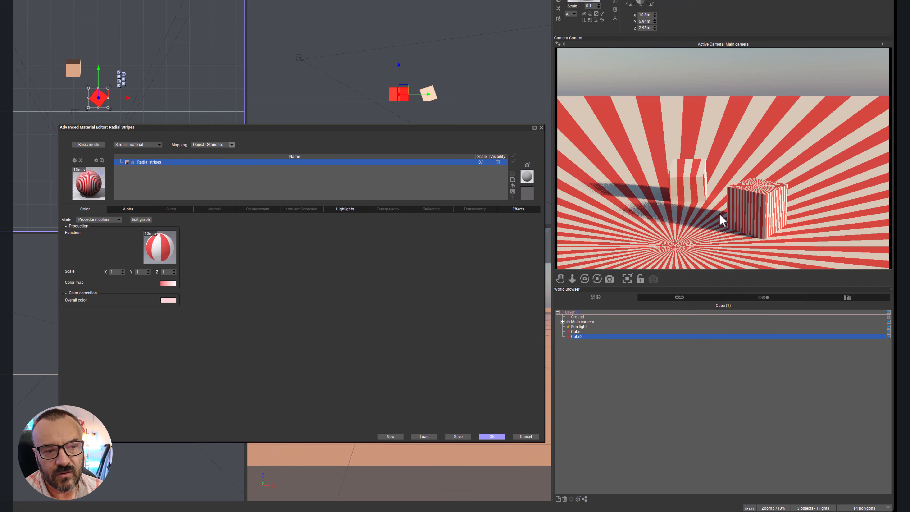
right_click(710, 233)
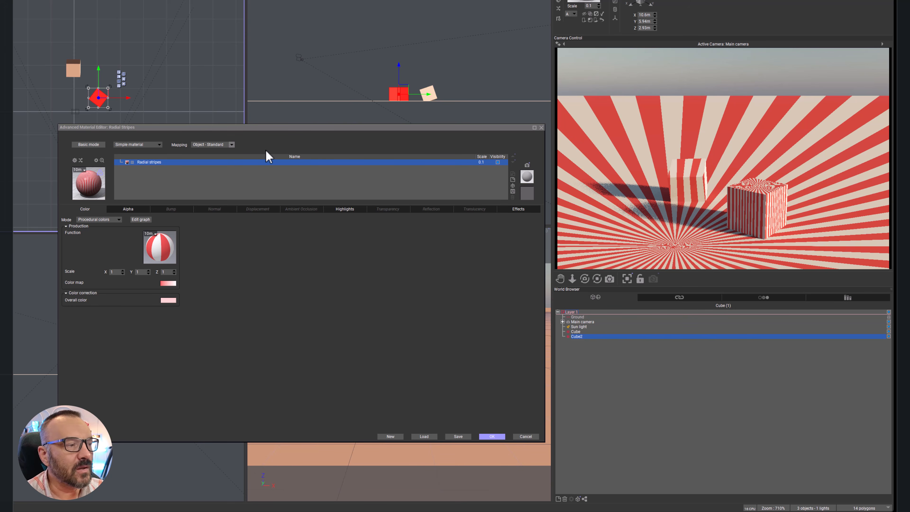
Step: Review the available world and object mapping modes for the second cube's material and move the material editor window away from the top view
left_click(230, 144)
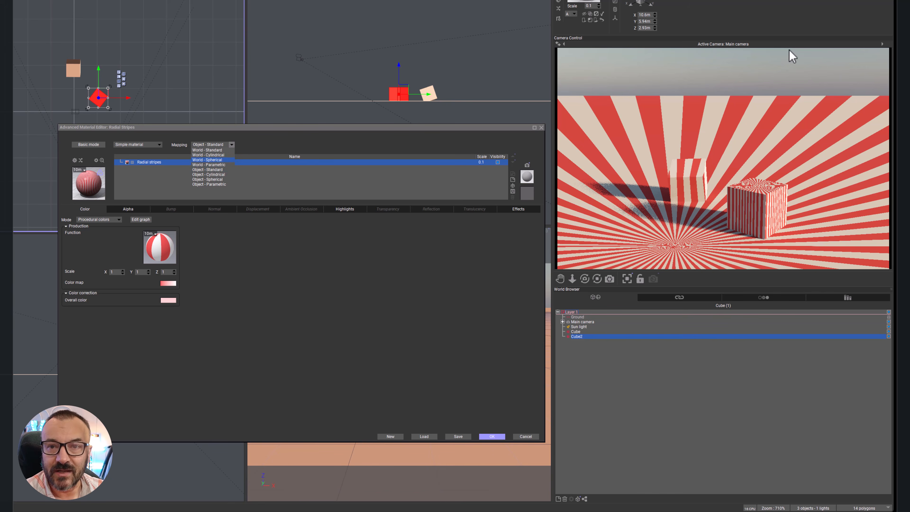
key("Escape")
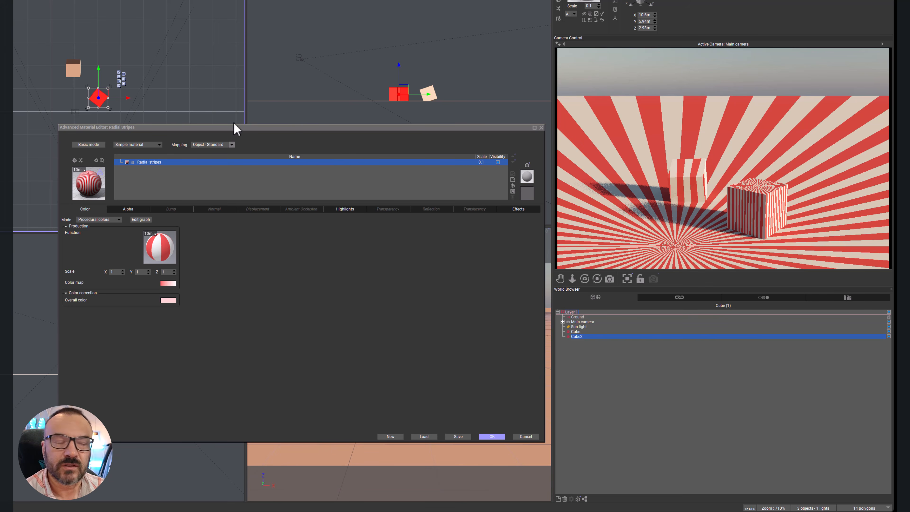
left_click(231, 144)
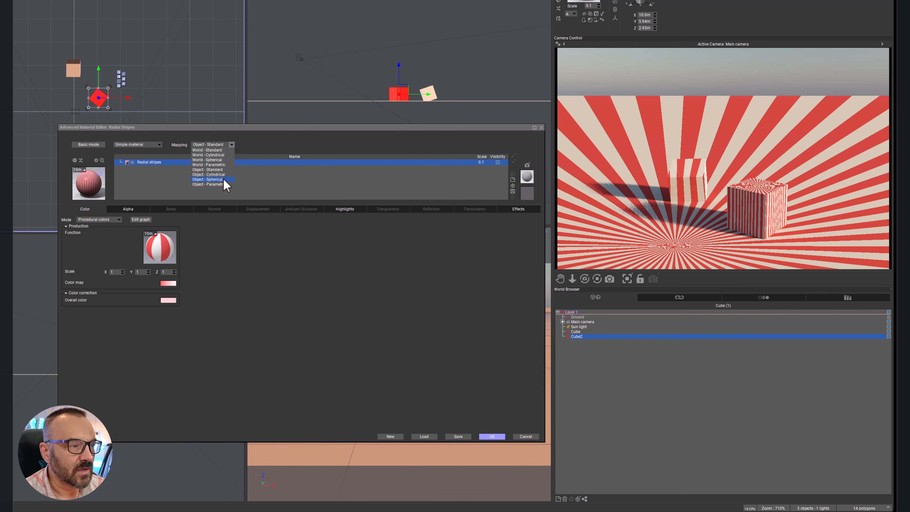
left_click(266, 142)
left_click_drag(296, 127, 373, 76)
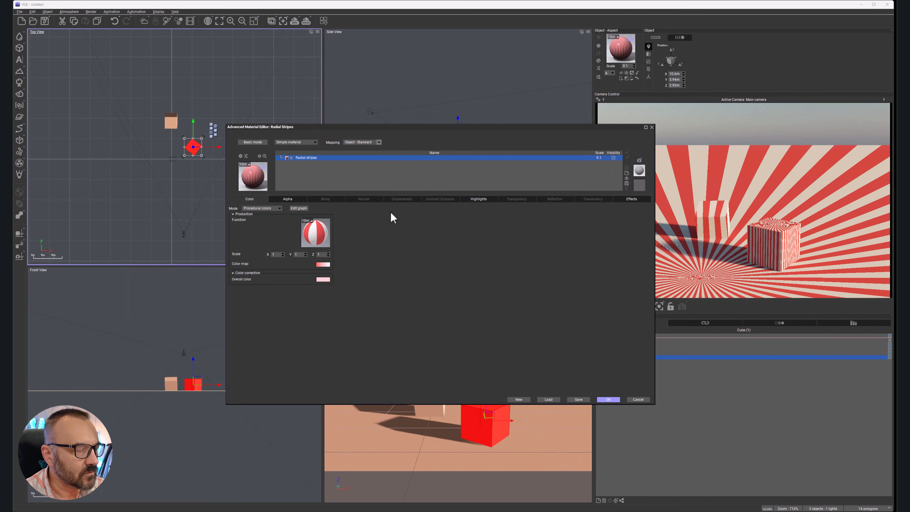
Step: Cancel the second cube's material edit and start a new default scene without saving the current one
left_click(641, 401)
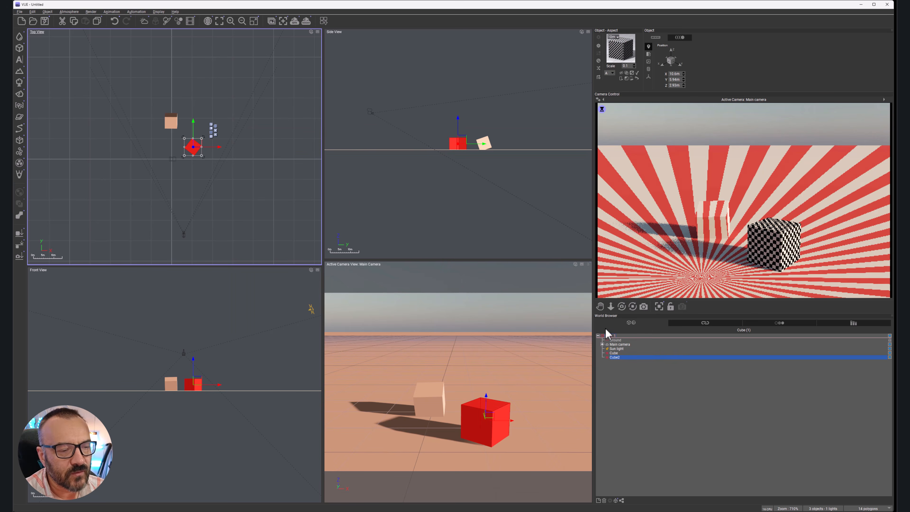
left_click(20, 11)
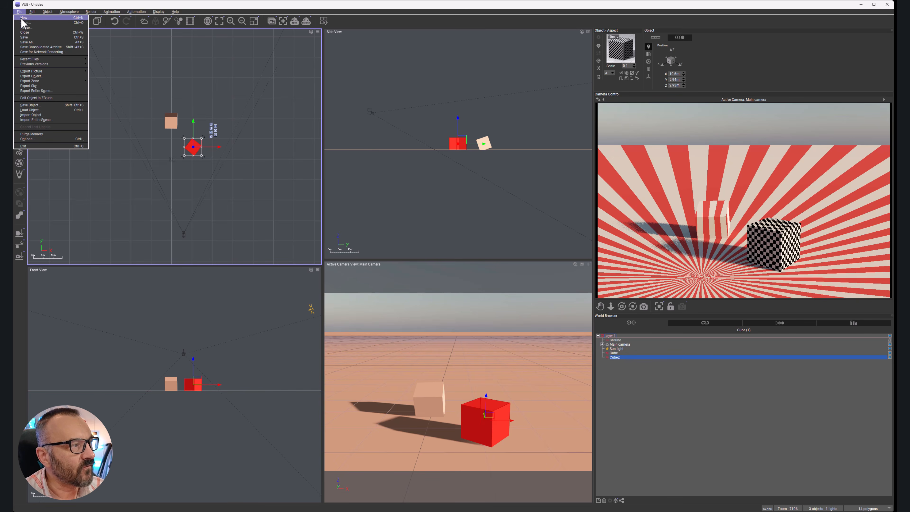
left_click(22, 18)
double_click(157, 78)
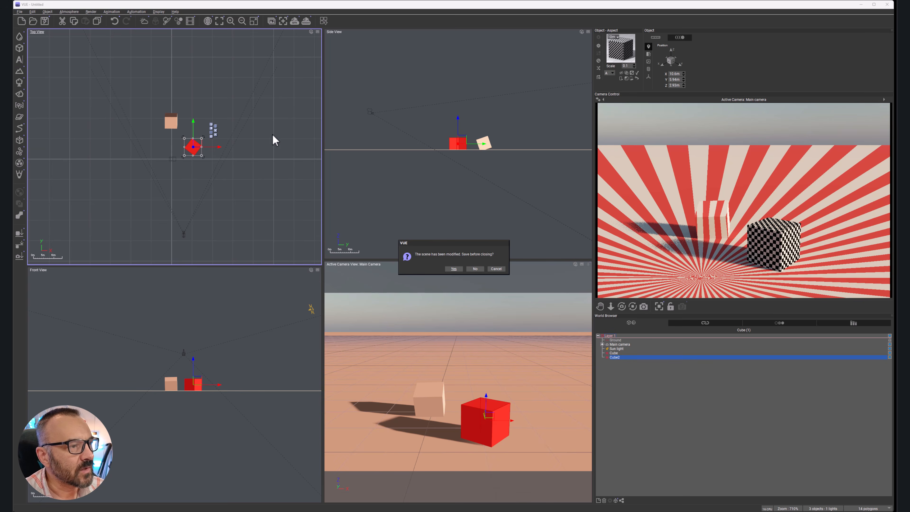
left_click(475, 268)
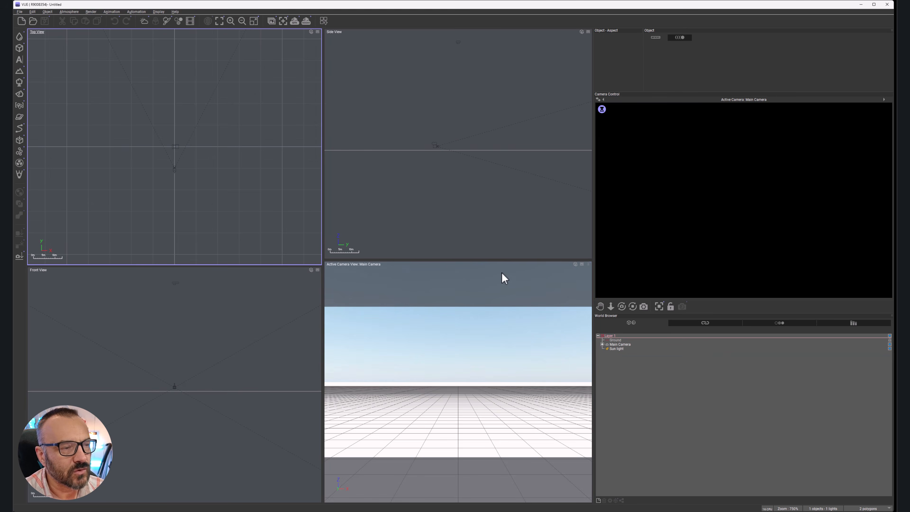
Step: Add a cube and move the main camera back from it, raising it to about 5.8 m
left_click(20, 48)
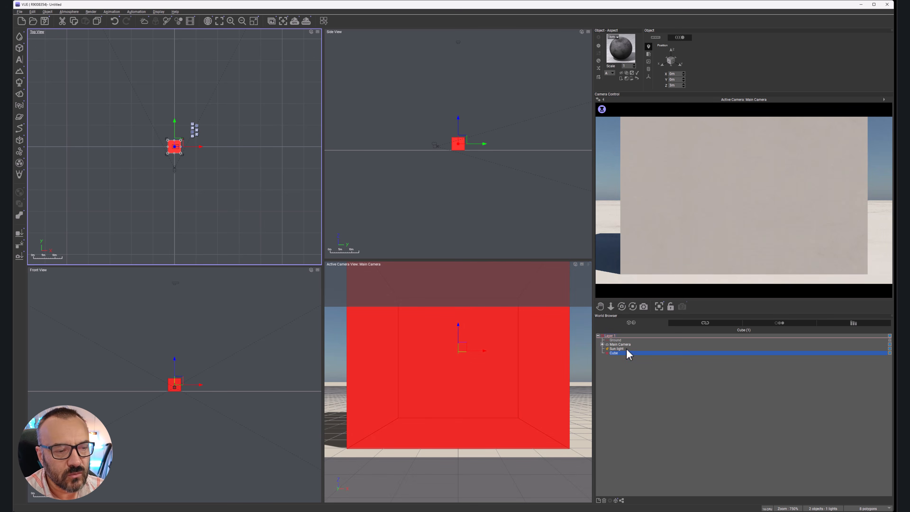
left_click(620, 344)
right_click_drag(484, 218, 492, 253)
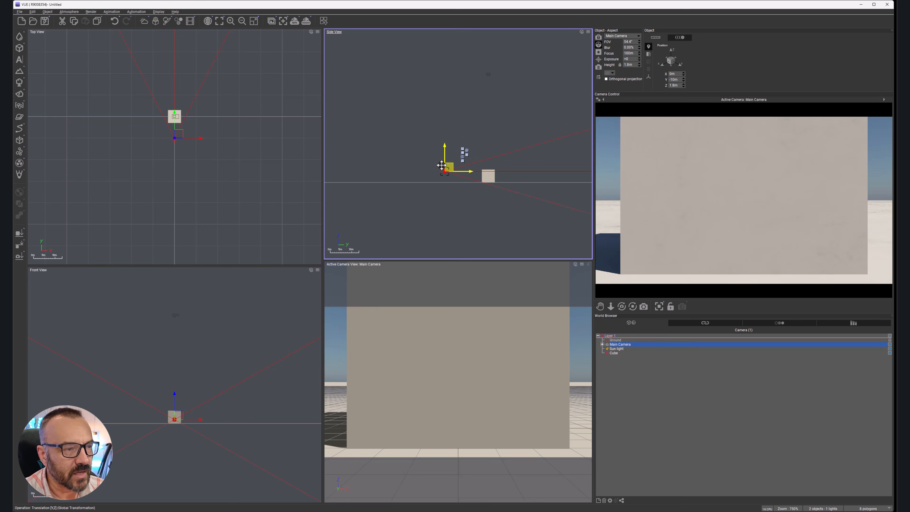
left_click_drag(452, 168, 430, 166)
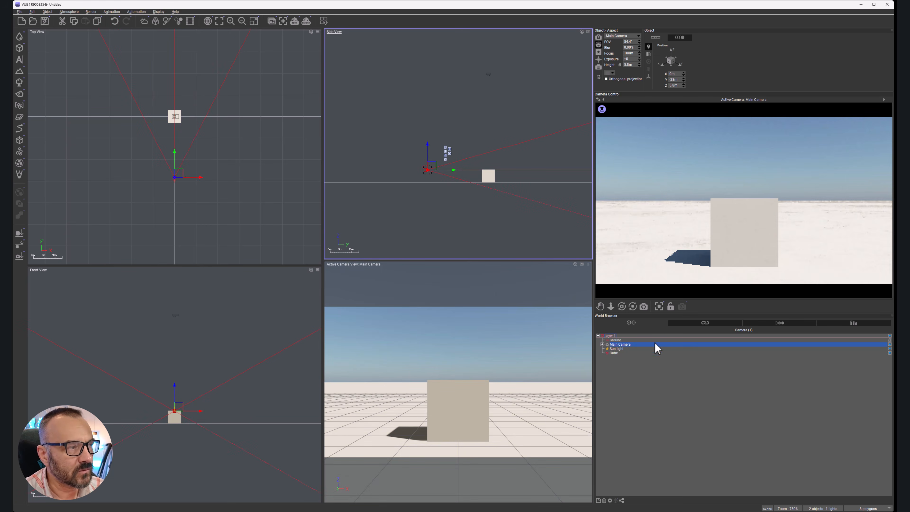
Step: Rotate the cube about its vertical axis so that one corner faces the camera
left_click(618, 353)
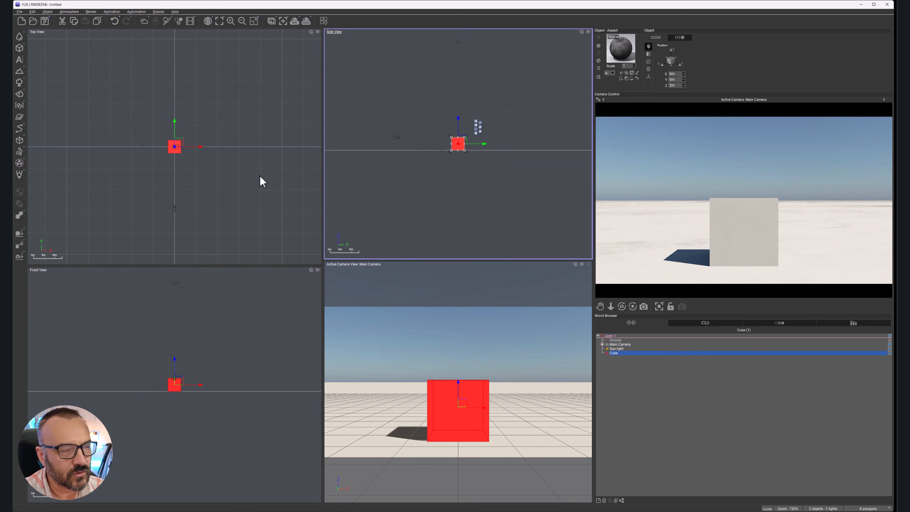
left_click(186, 155)
left_click_drag(184, 156, 188, 147)
Step: Raise the main camera to about 11.3 m and tilt it down to frame the cube
right_click_drag(445, 168, 459, 201)
left_click(414, 174)
left_click_drag(417, 180, 419, 168)
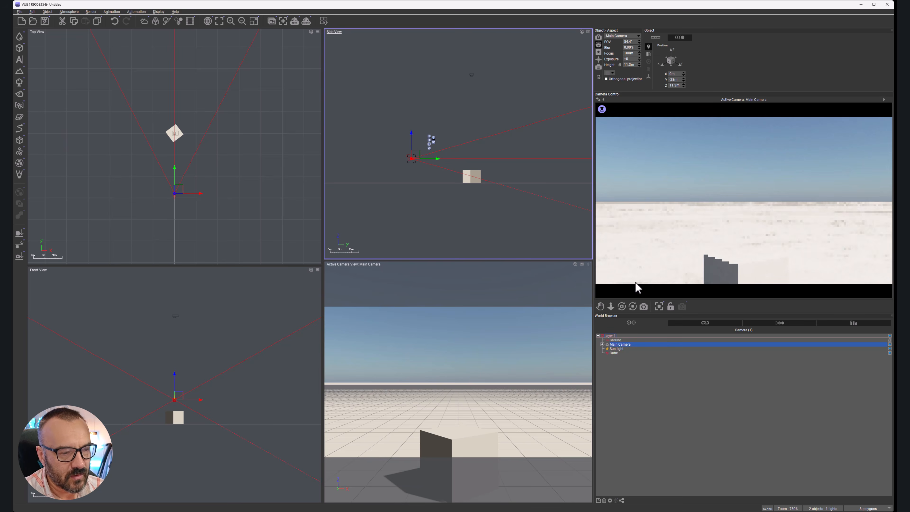
left_click_drag(622, 305, 615, 330)
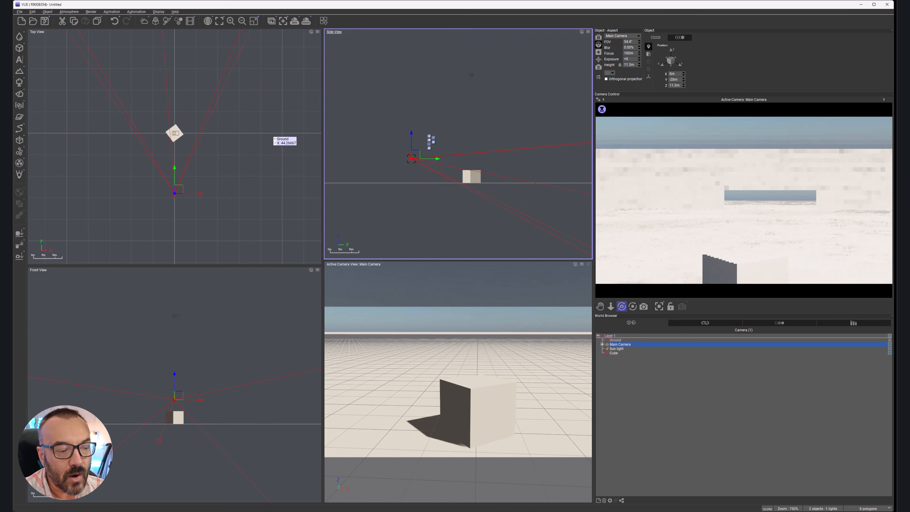
Step: Open the cube's default material for editing and check the available material types, keeping Simple material
left_click(613, 352)
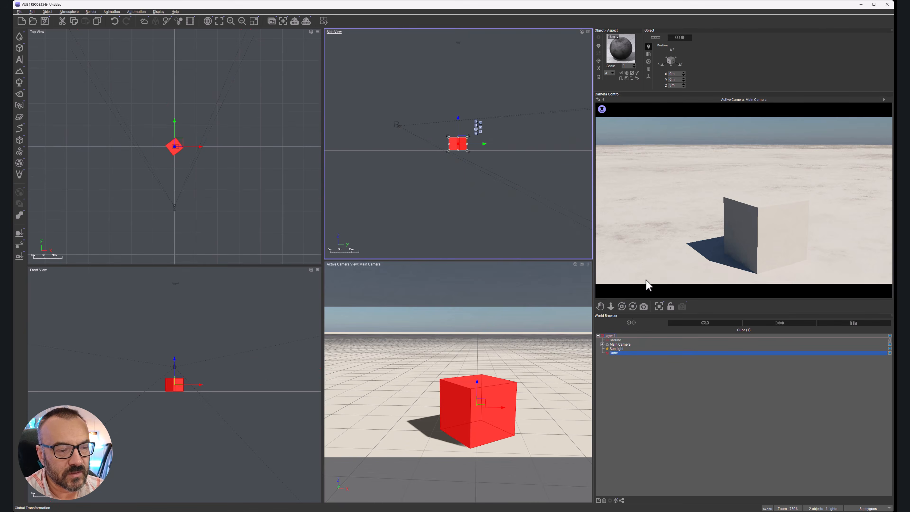
double_click(616, 51)
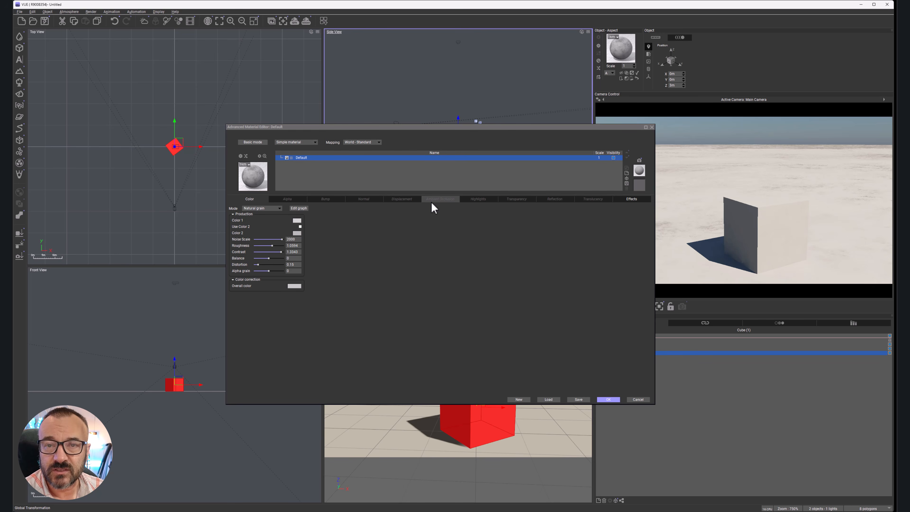
left_click(315, 143)
left_click(432, 136)
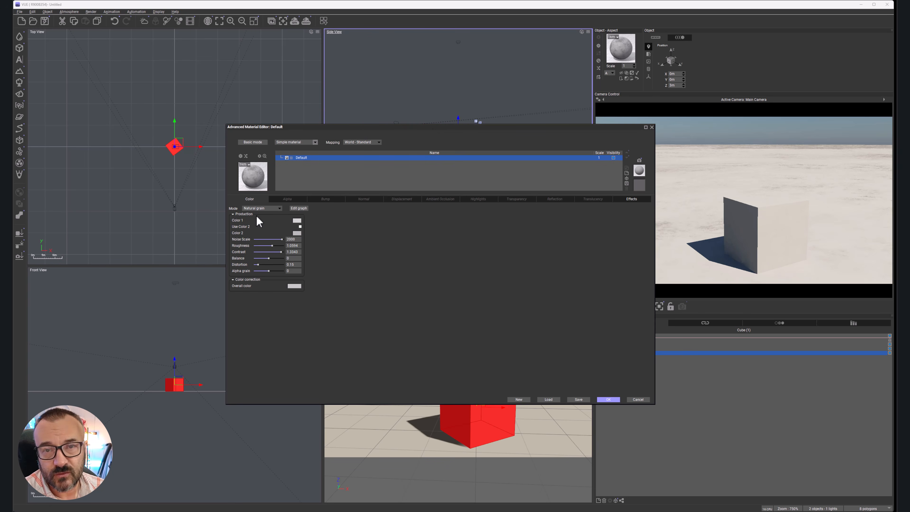
Step: Set the cube material's color mode to Constant and choose a light red color
left_click(264, 207)
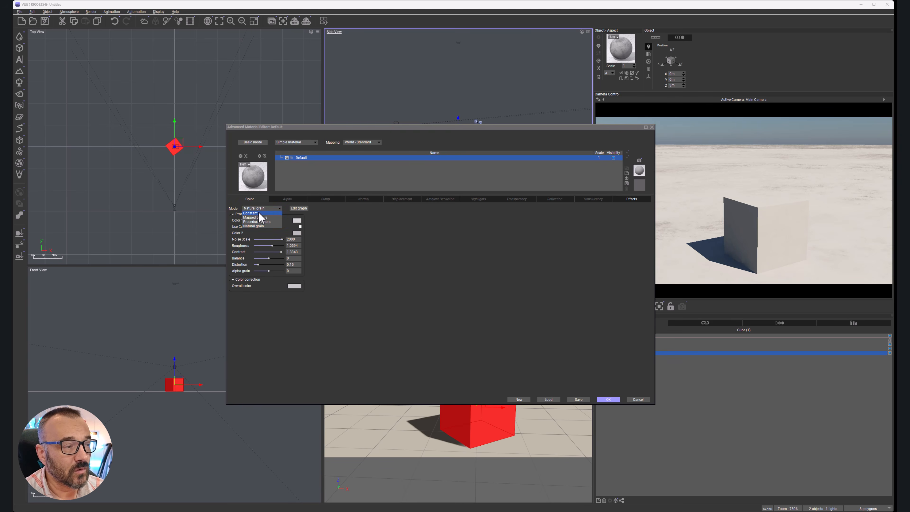
left_click(259, 214)
left_click(295, 223)
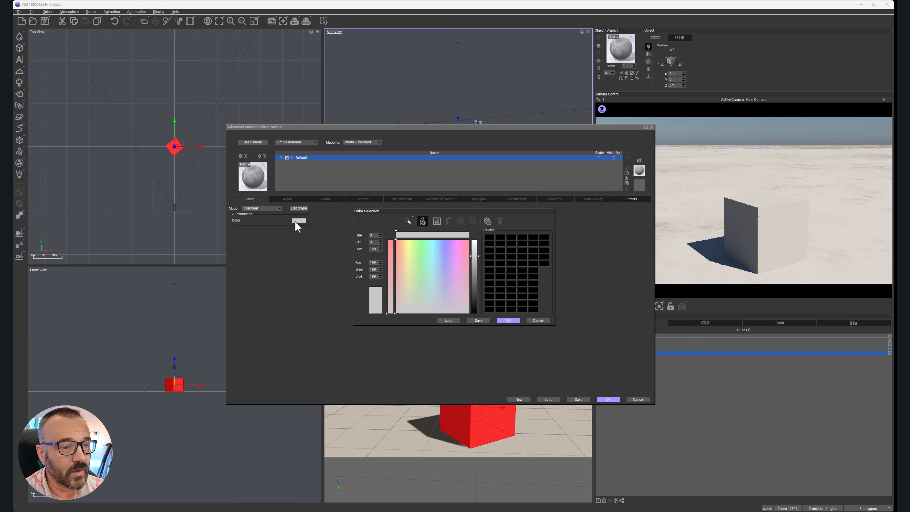
left_click(402, 249)
left_click(509, 320)
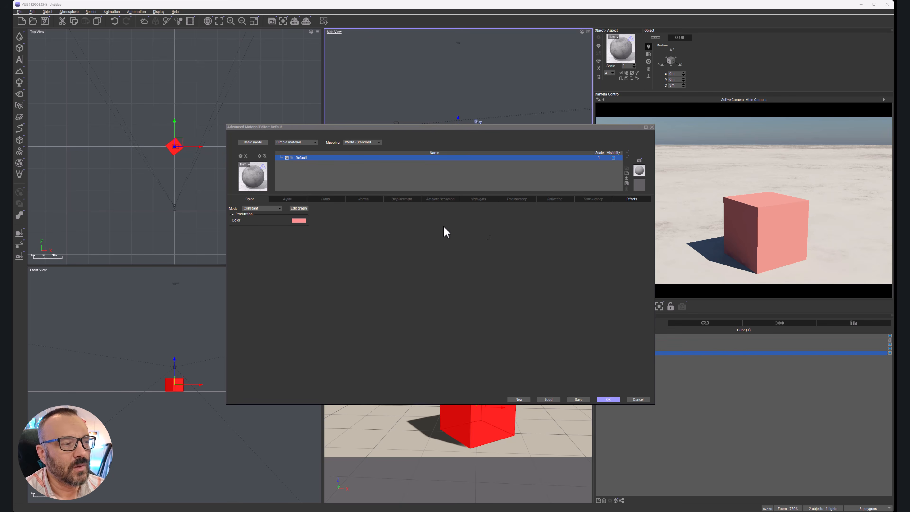
Step: Examine the material's color function graph, spread out its input and natural color nodes, and close it without keeping the changes
left_click(299, 208)
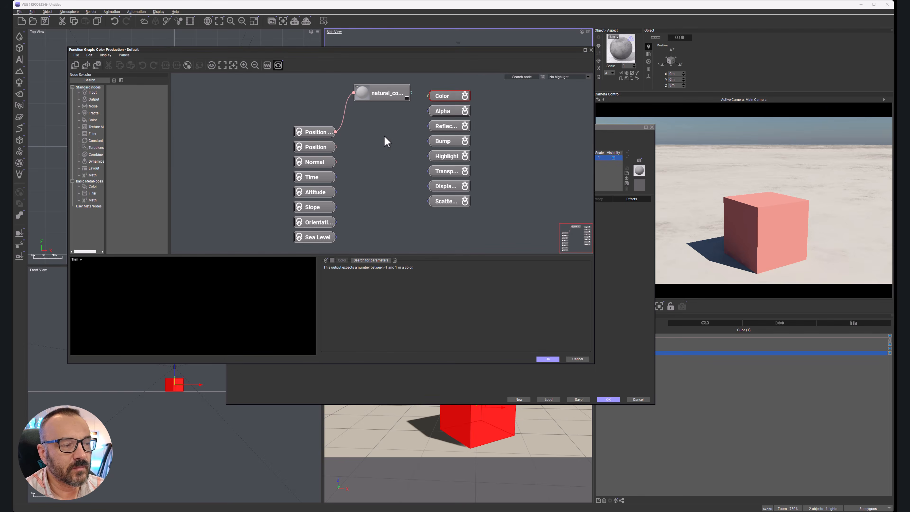
left_click_drag(358, 52, 482, 95)
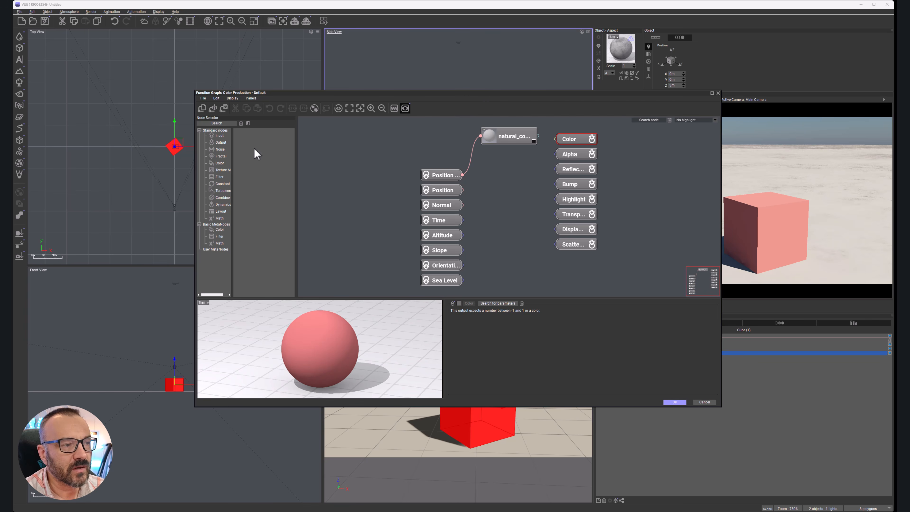
left_click_drag(375, 121, 464, 284)
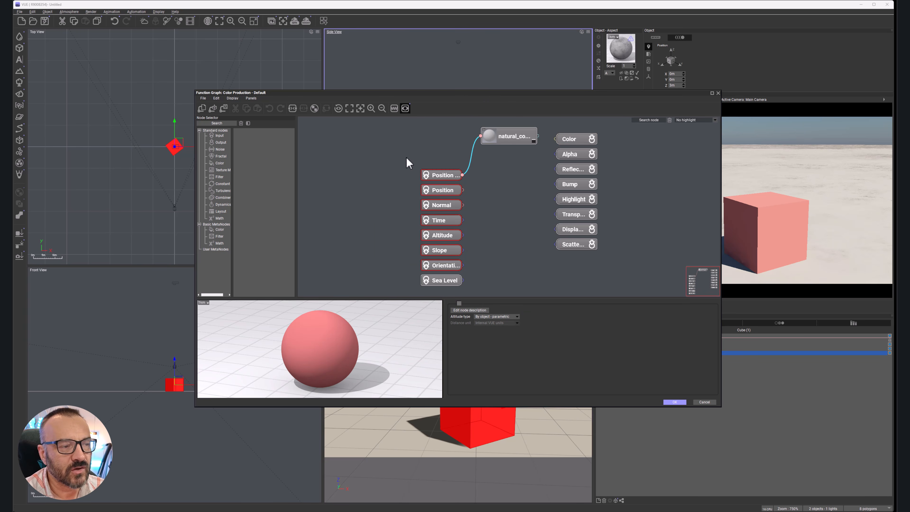
left_click_drag(448, 227, 355, 204)
left_click_drag(443, 193, 362, 185)
left_click_drag(496, 137, 481, 173)
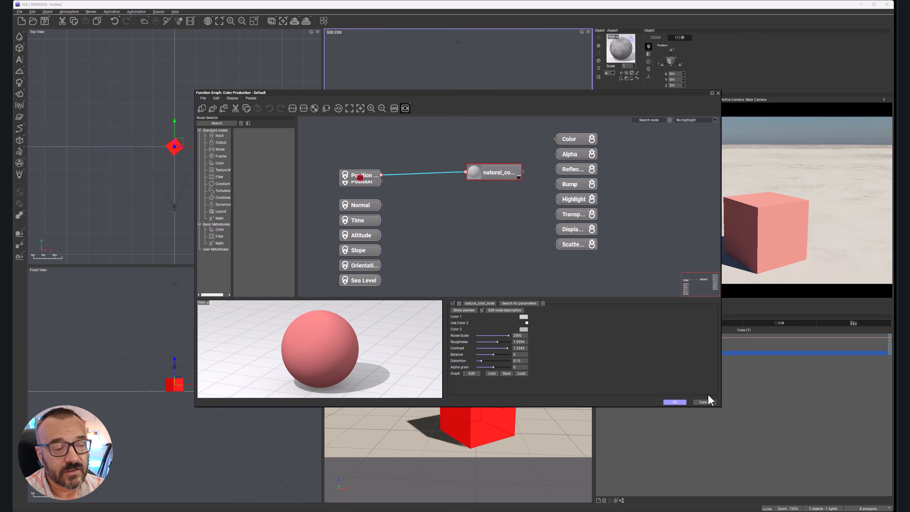
left_click(704, 402)
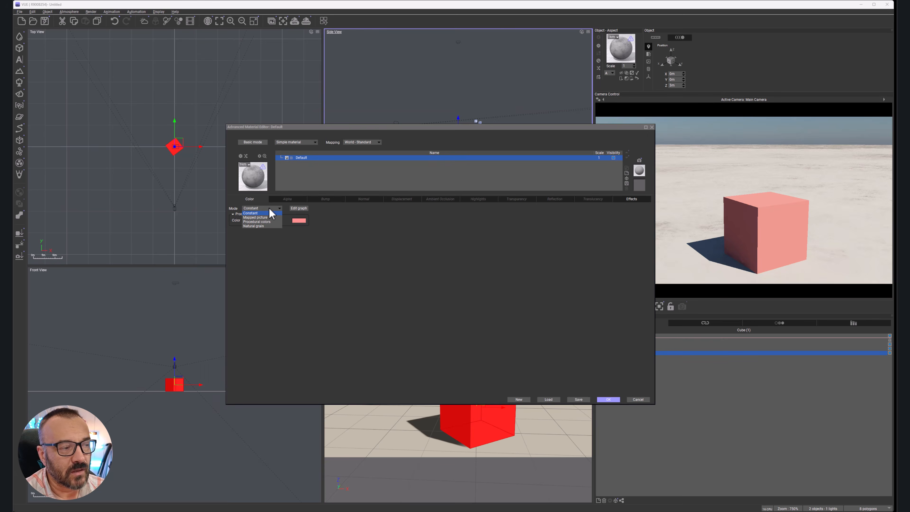
Step: Switch the color mode to Mapped picture using the BrickWall.bmp bitmap, and set the material's mapping to Object - Parametric
left_click(263, 217)
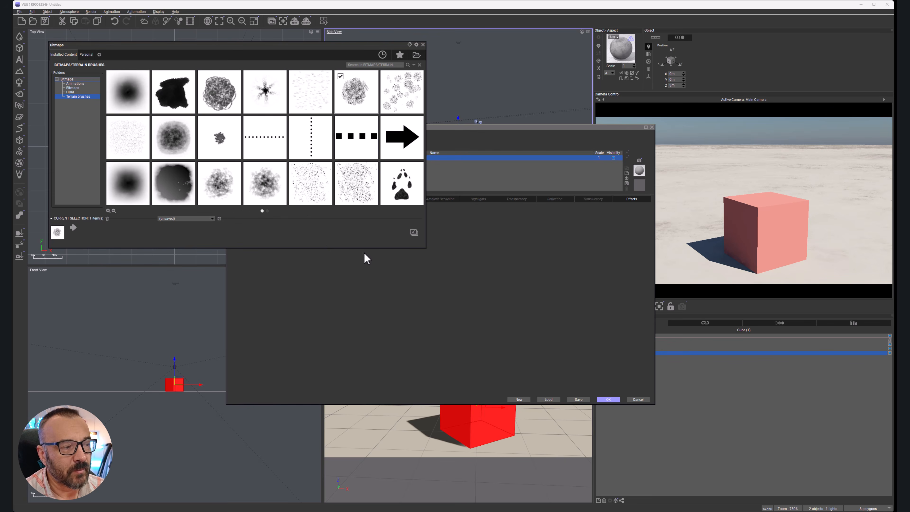
left_click(72, 88)
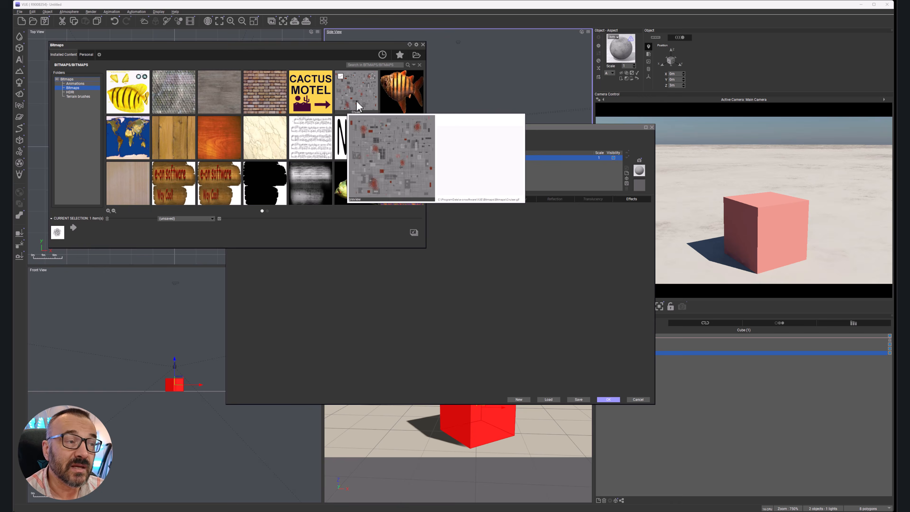
mouse_move(265, 140)
left_click(265, 92)
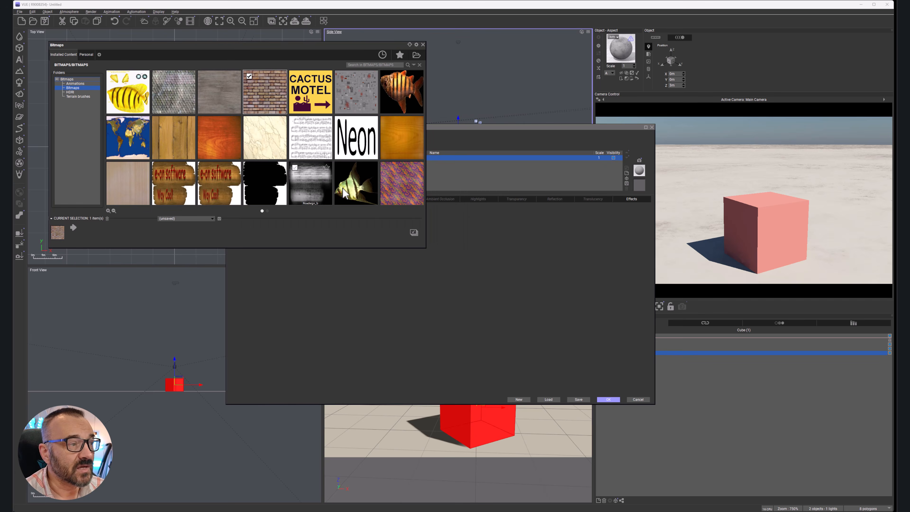
left_click(413, 231)
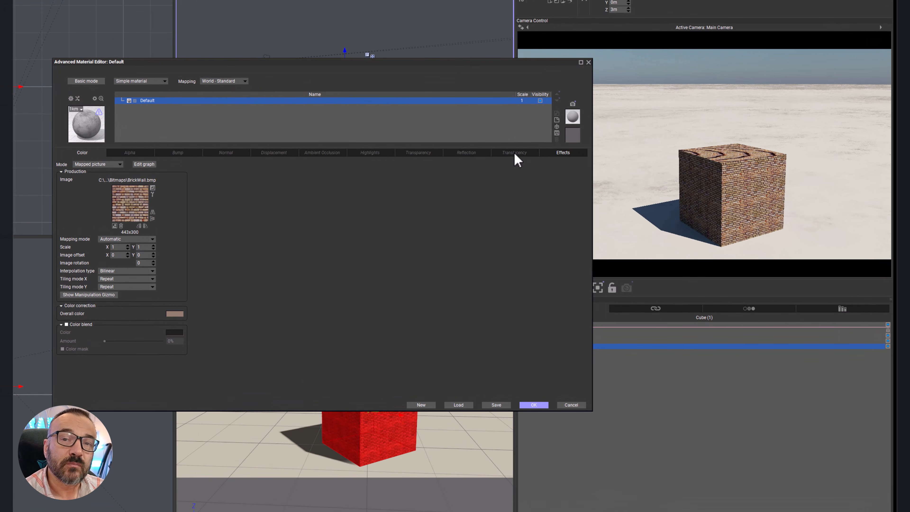
left_click(235, 82)
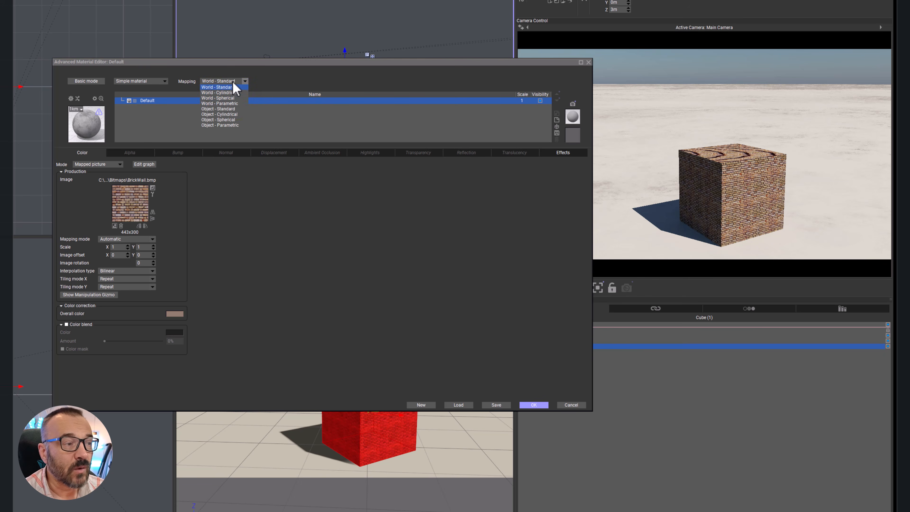
left_click(231, 125)
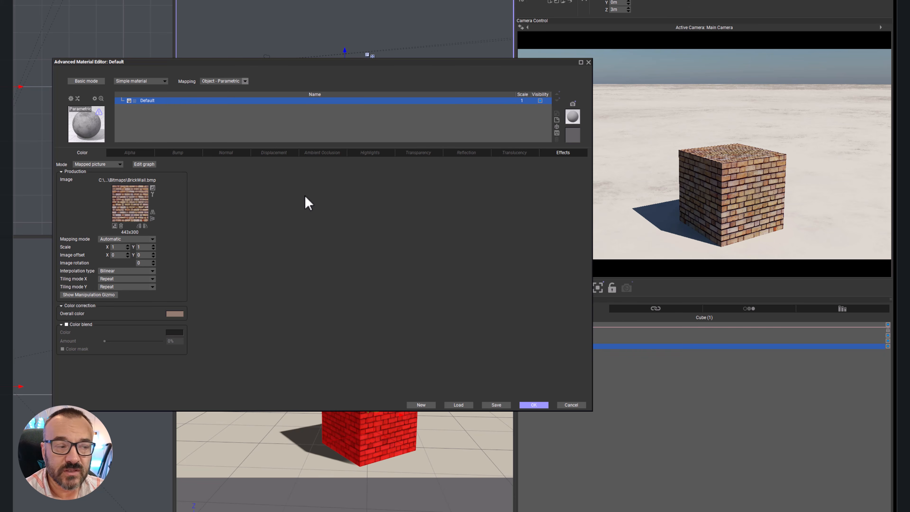
Step: Review the brick picture's bitmap library, image controls and Image Properties, leaving the settings as they are
left_click(114, 226)
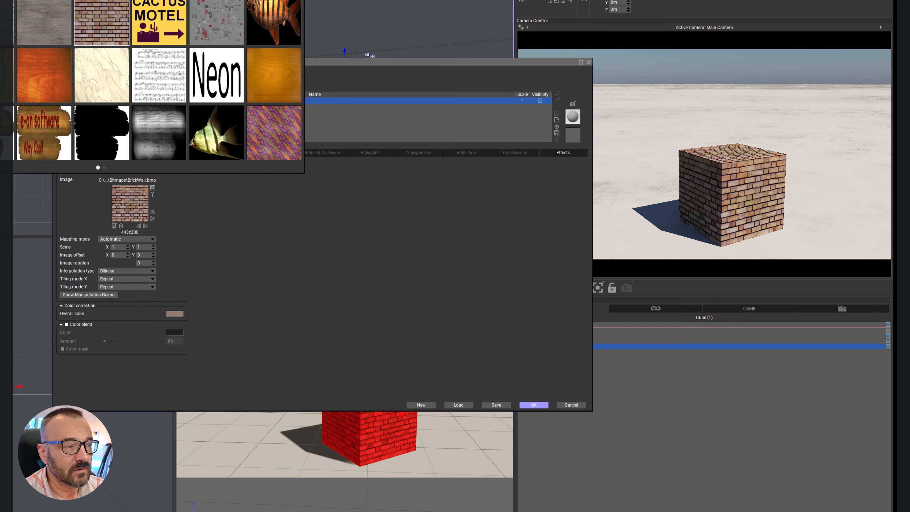
left_click(301, 0)
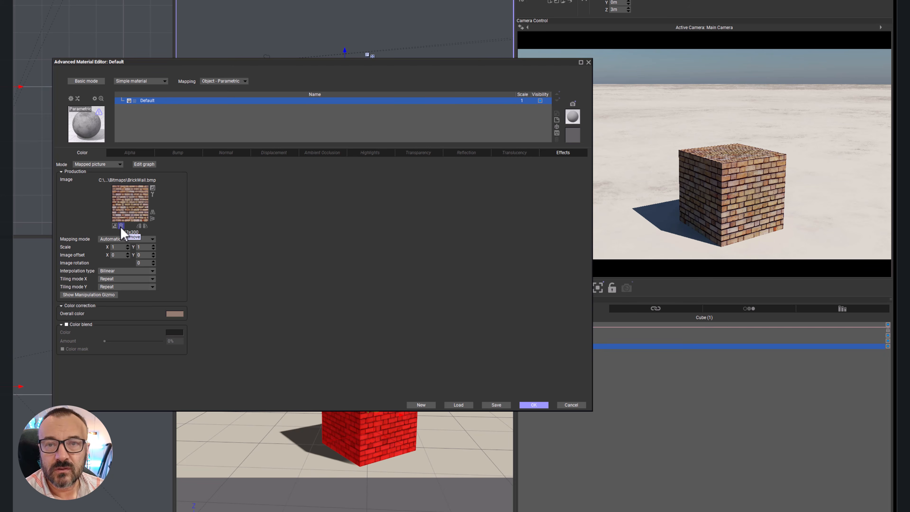
left_click(139, 226)
left_click(139, 226)
left_click(139, 226)
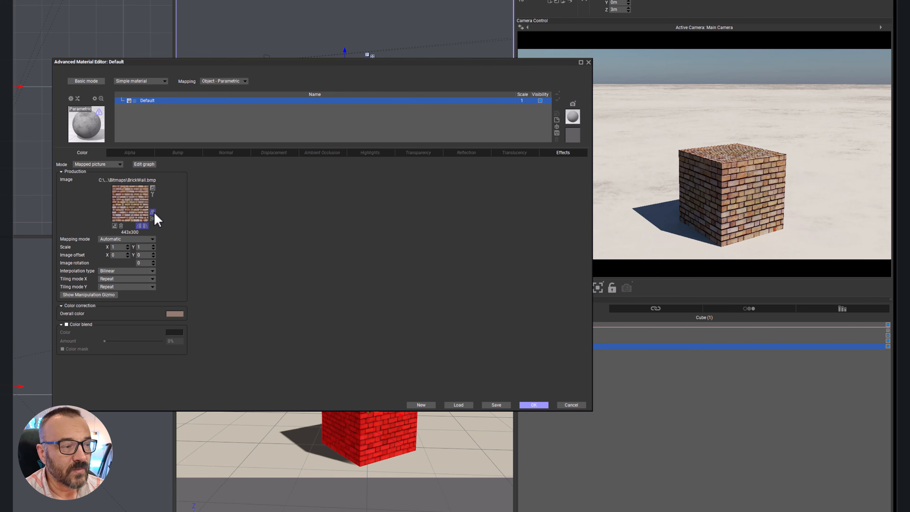
left_click(153, 194)
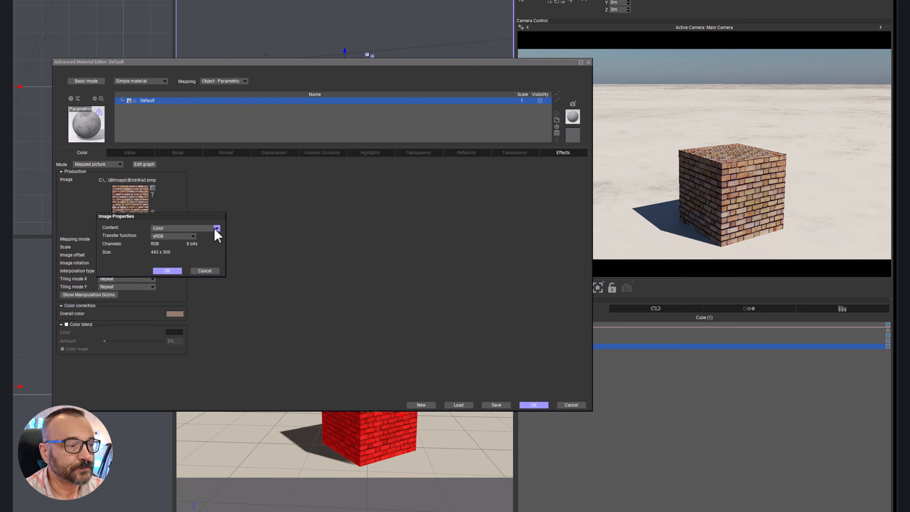
left_click(209, 271)
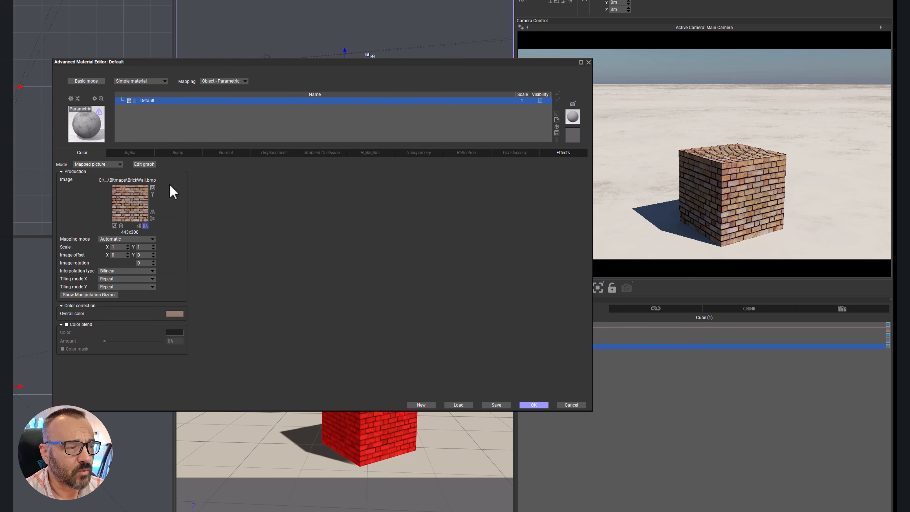
Step: Invert the brick picture's colors and revert the inversion
left_click(153, 188)
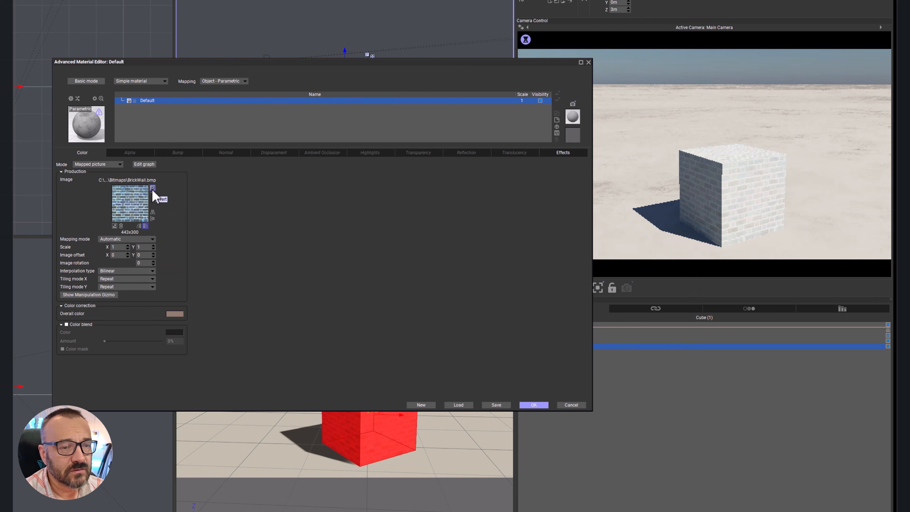
left_click(152, 188)
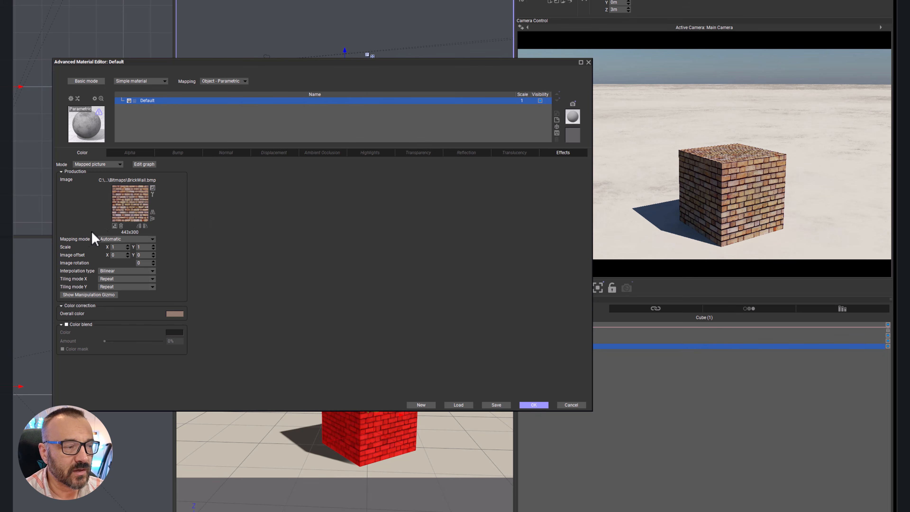
Step: Show the available mapping modes for the brick picture
left_click(153, 240)
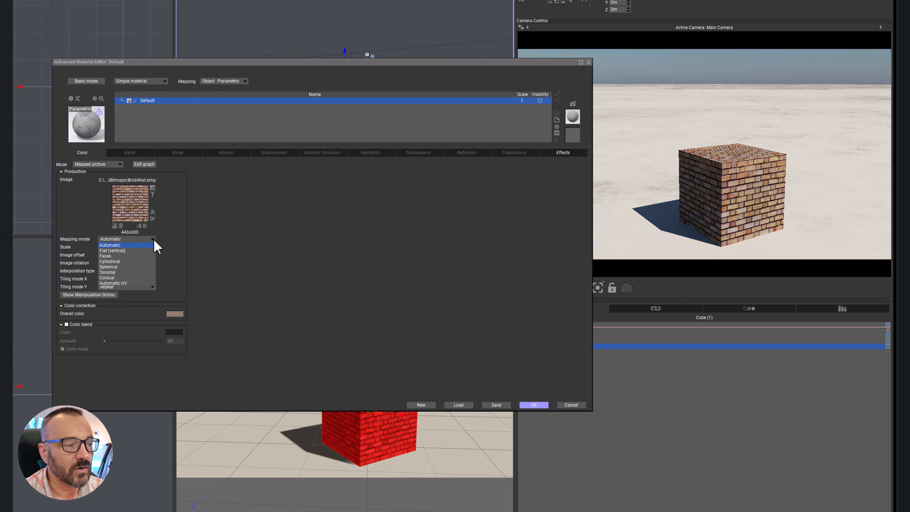
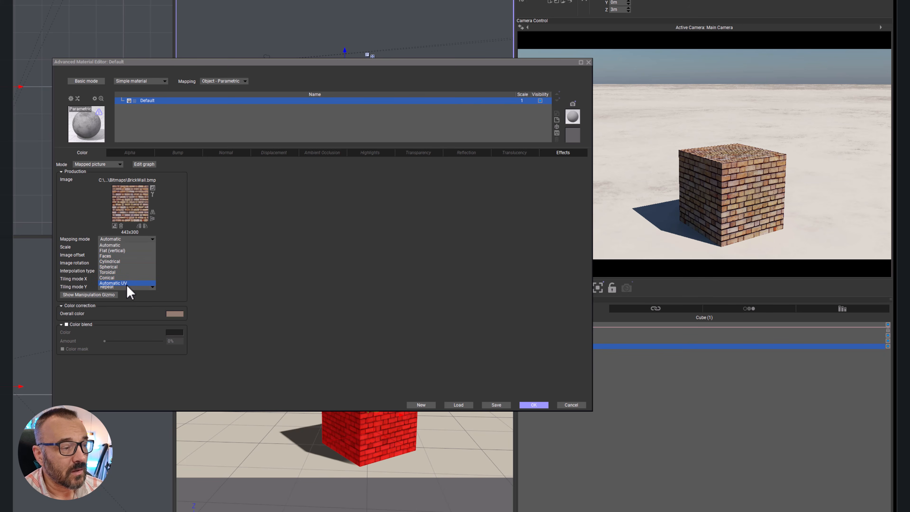
Step: Try the brick picture's X scale at 0.5 and 10, and restore it to 1
left_click(287, 254)
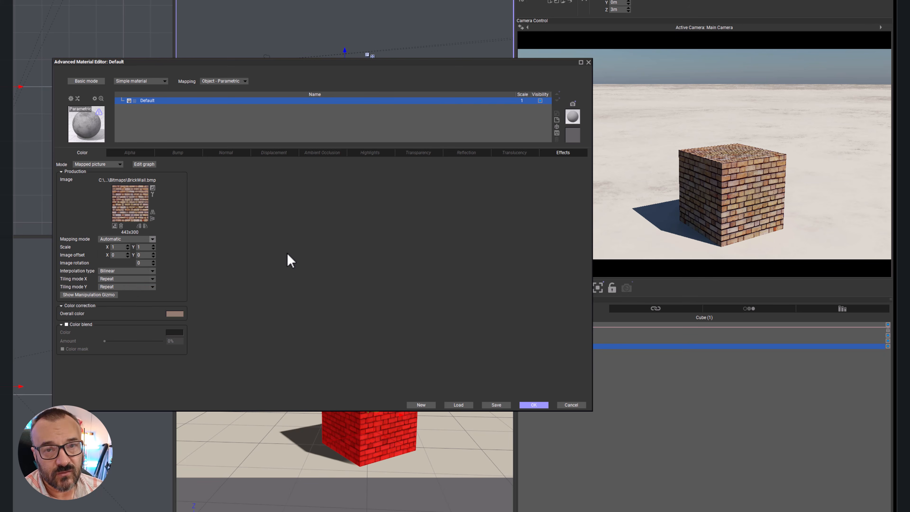
double_click(116, 247)
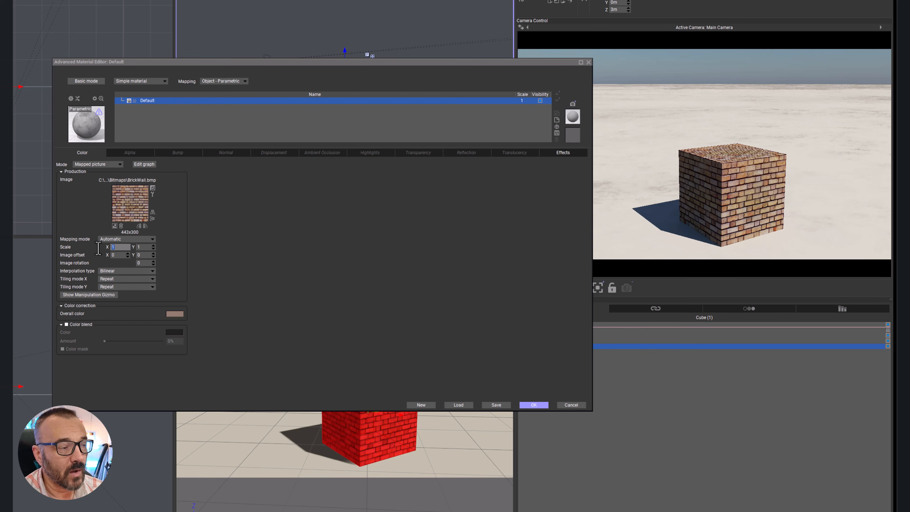
type("0.5")
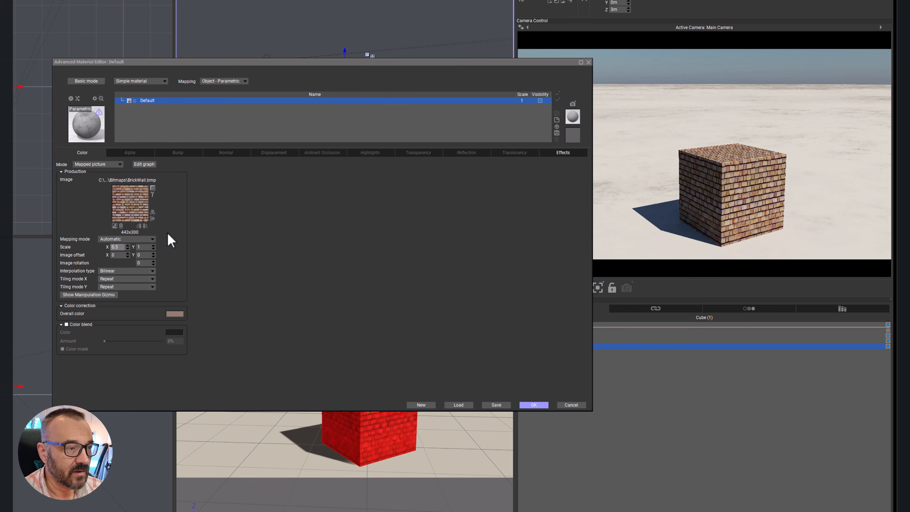
double_click(116, 247)
type("10")
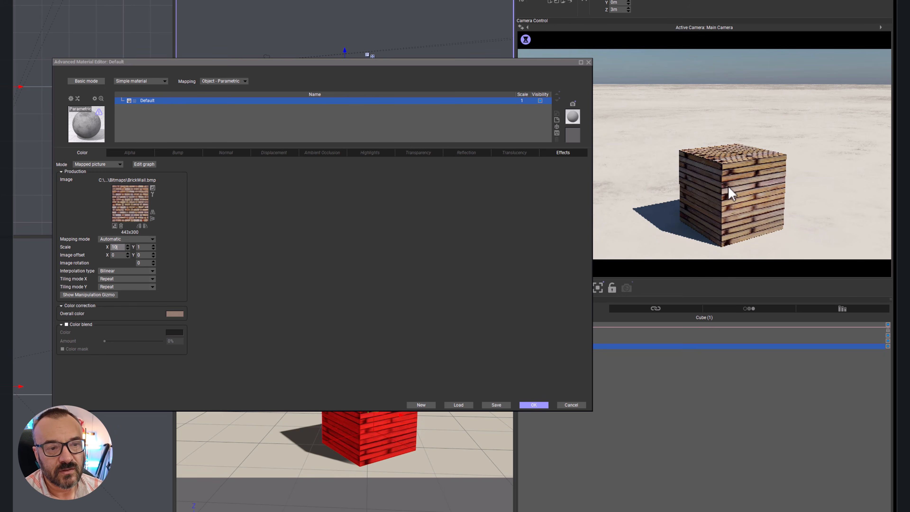
double_click(115, 247)
type("1")
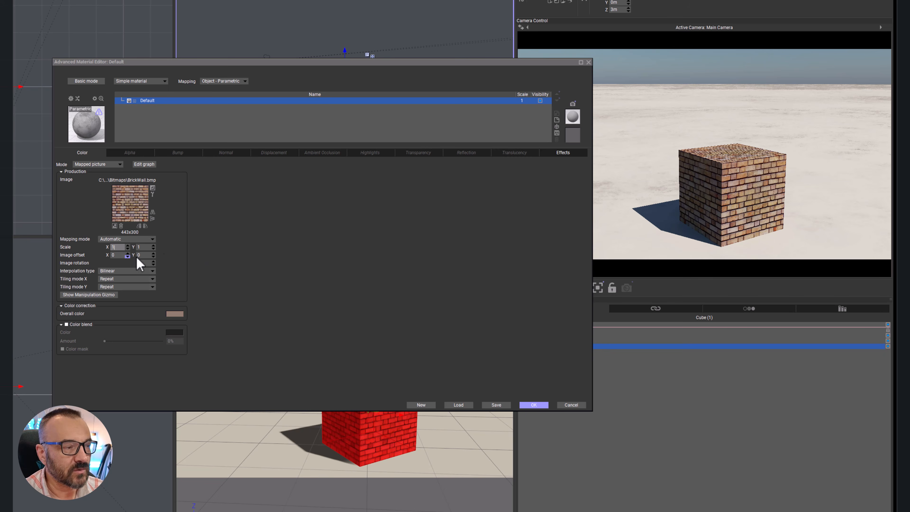
left_click(219, 257)
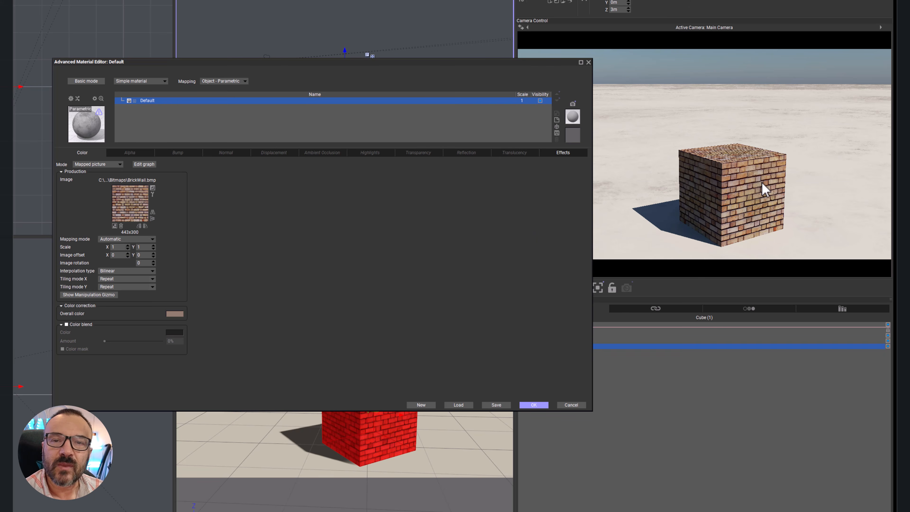
Step: Try an X image offset of 0.2 on the brick picture and restore it to 0
left_click(122, 255)
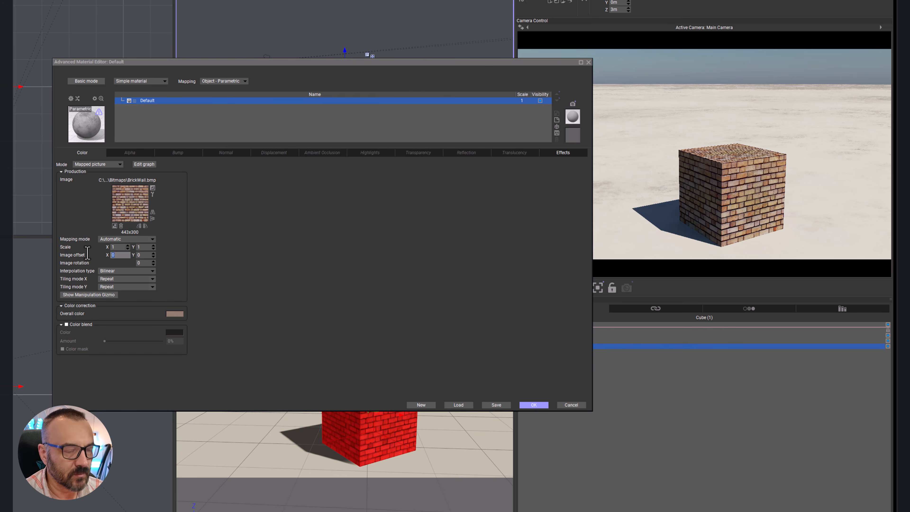
type("0.2")
key("Return")
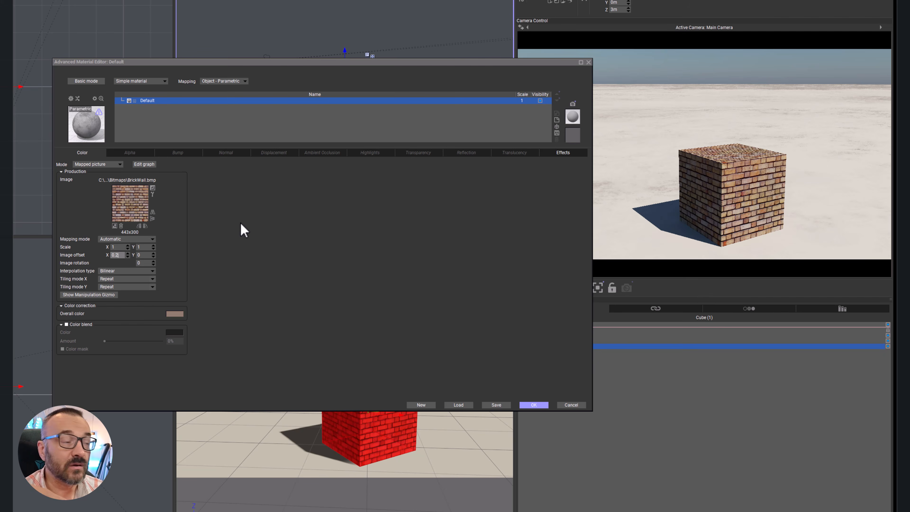
key("BackSpace")
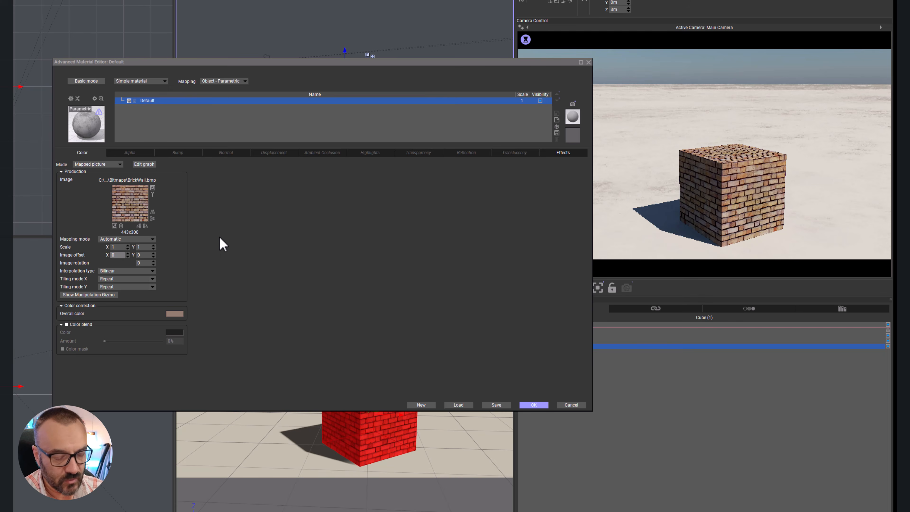
left_click(219, 227)
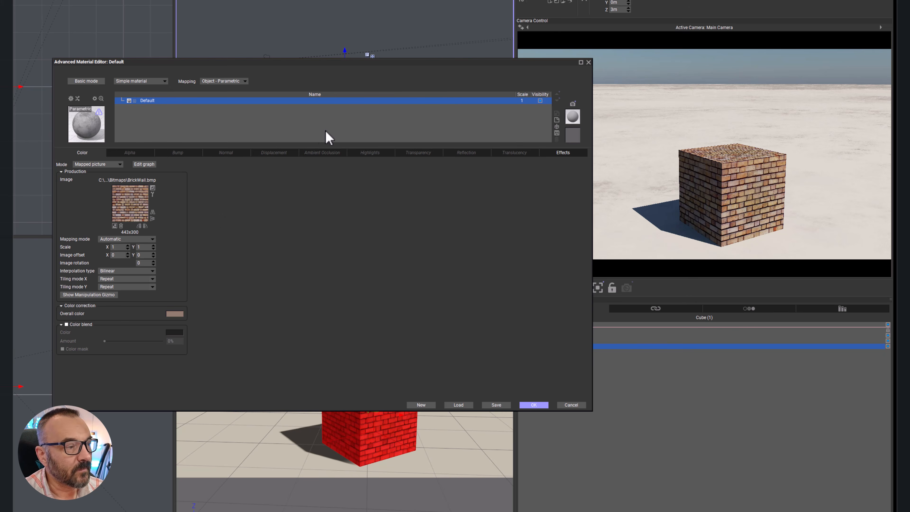
Step: Add a new layer above Default and set its color mode to Mapped picture using Cactus Motel.bmp
left_click(556, 119)
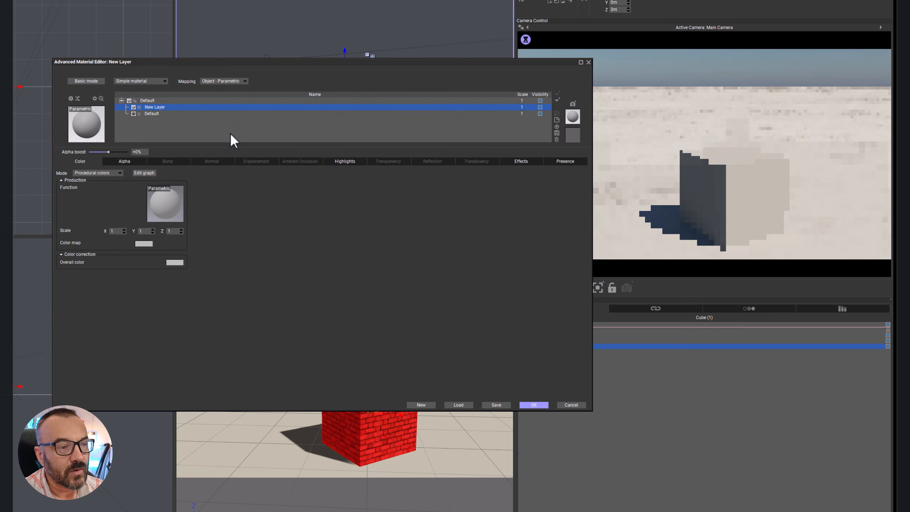
left_click(120, 172)
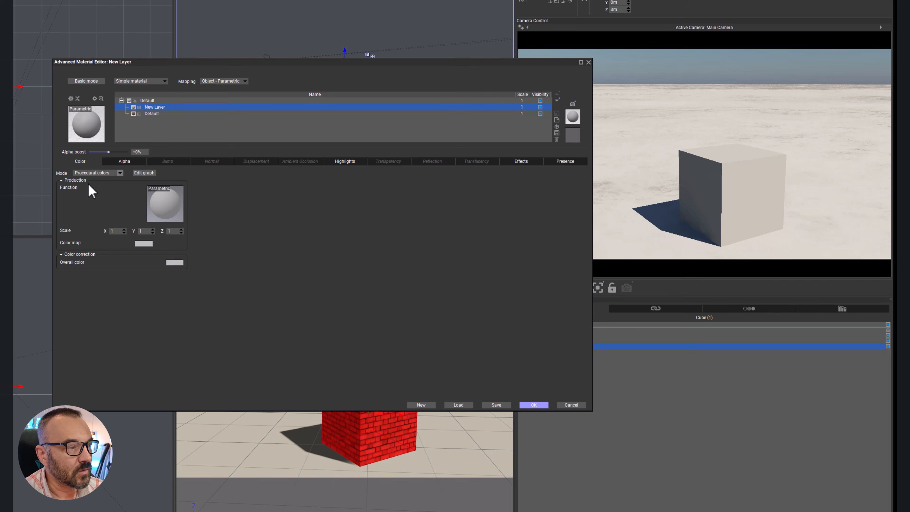
left_click(90, 185)
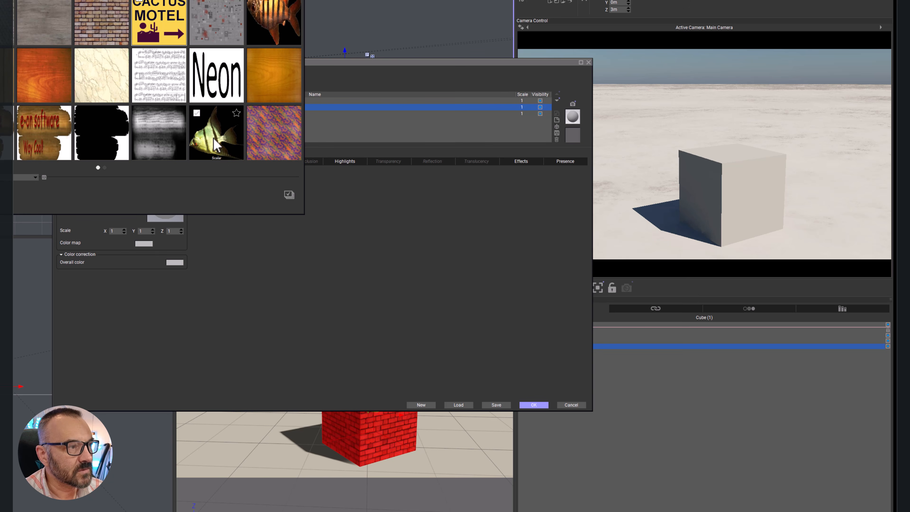
left_click(289, 194)
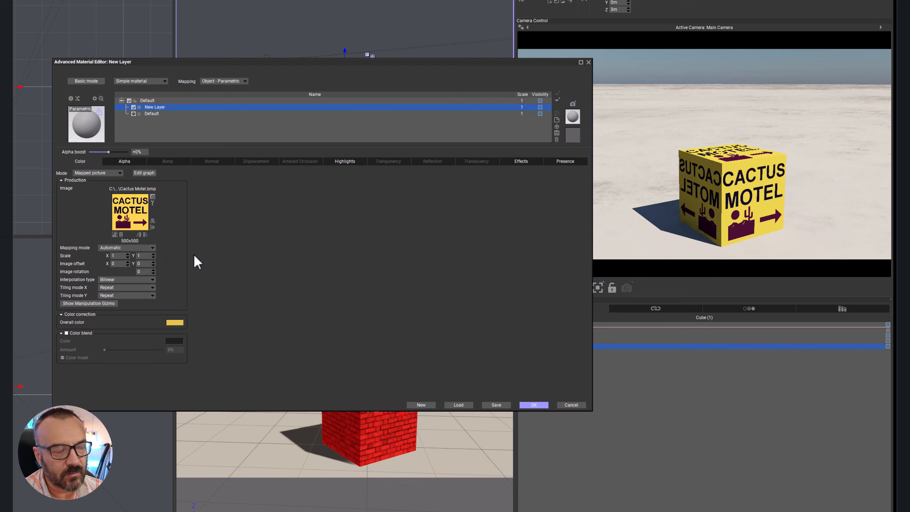
Step: Set the Cactus Motel picture's scale to 0.3 in both X and Y
left_click(117, 256)
type("0.3")
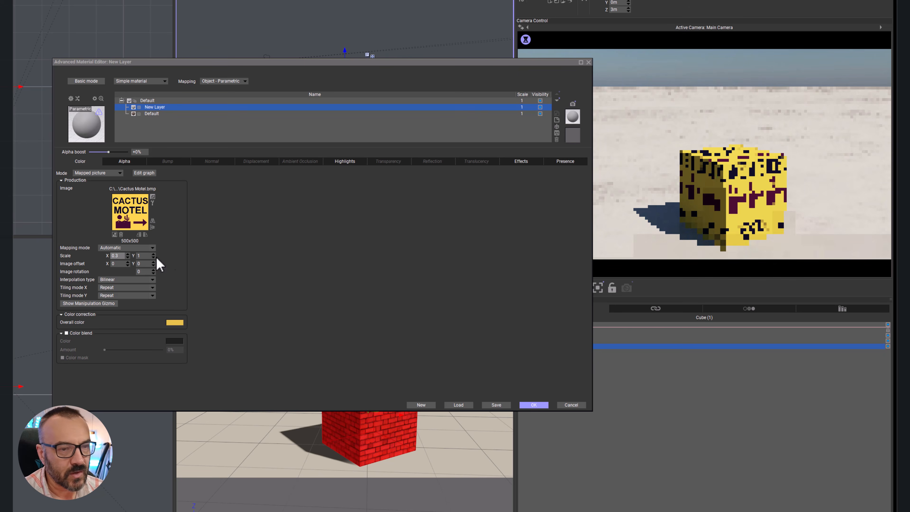
key("Tab")
type("0.3")
key("Return")
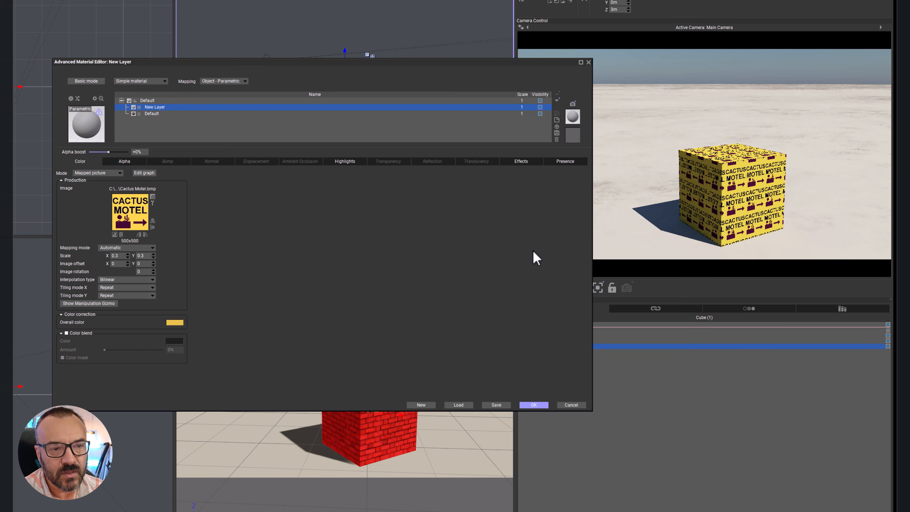
Step: Set the picture's tiling modes X and Y to Once
left_click(151, 288)
left_click(119, 304)
left_click(147, 295)
left_click(136, 312)
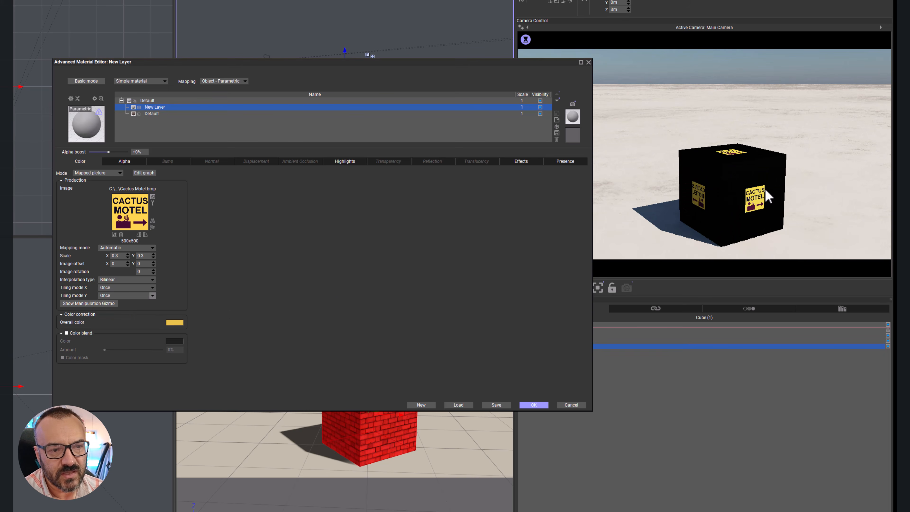
Step: Try an X image offset of 0.5 on the Cactus Motel picture, and set both the X and Y offsets to 1
left_click(120, 264)
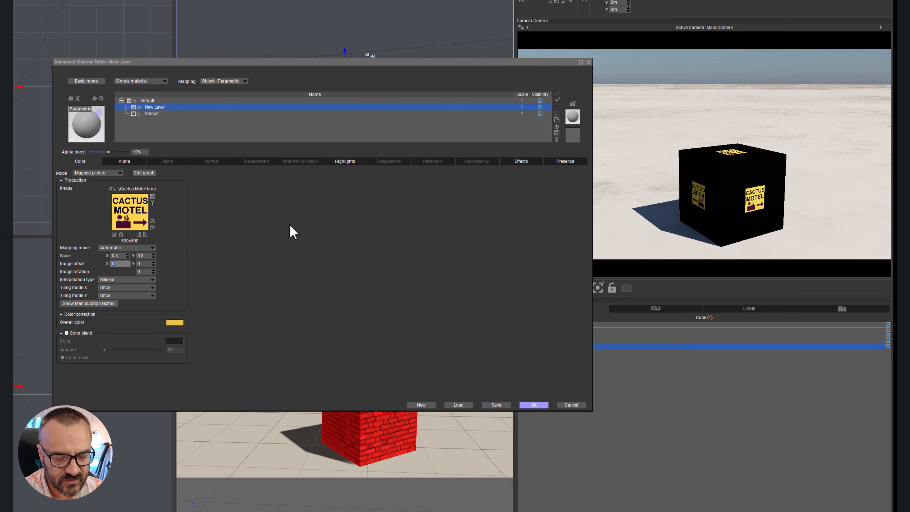
type(".5")
key("Return")
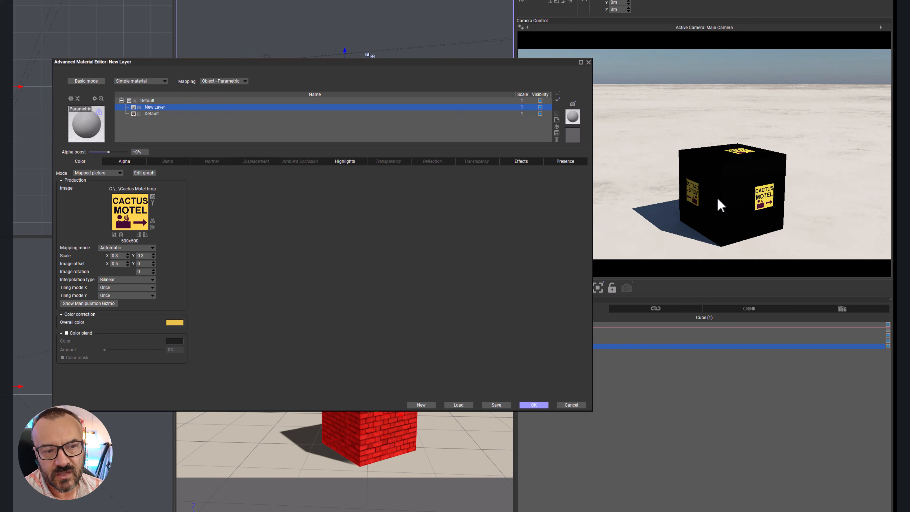
left_click(119, 263)
type("1")
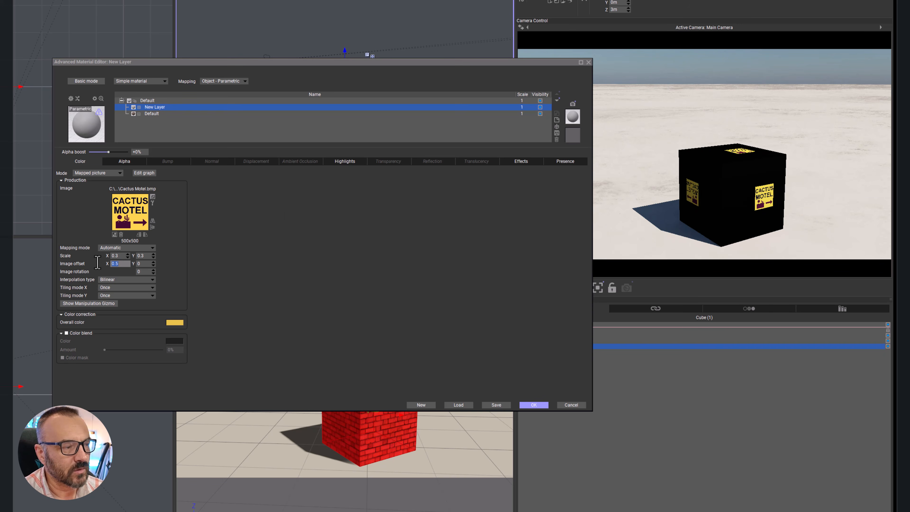
key("Return")
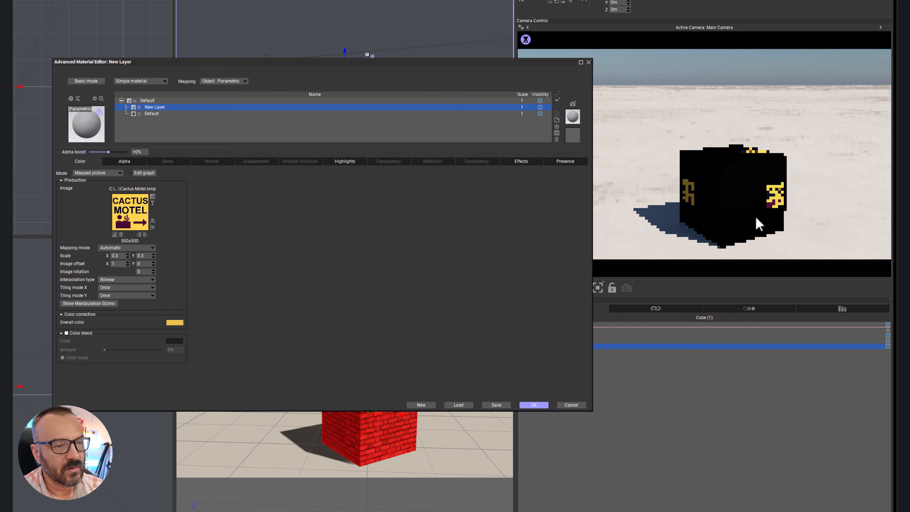
left_click(143, 263)
type("1")
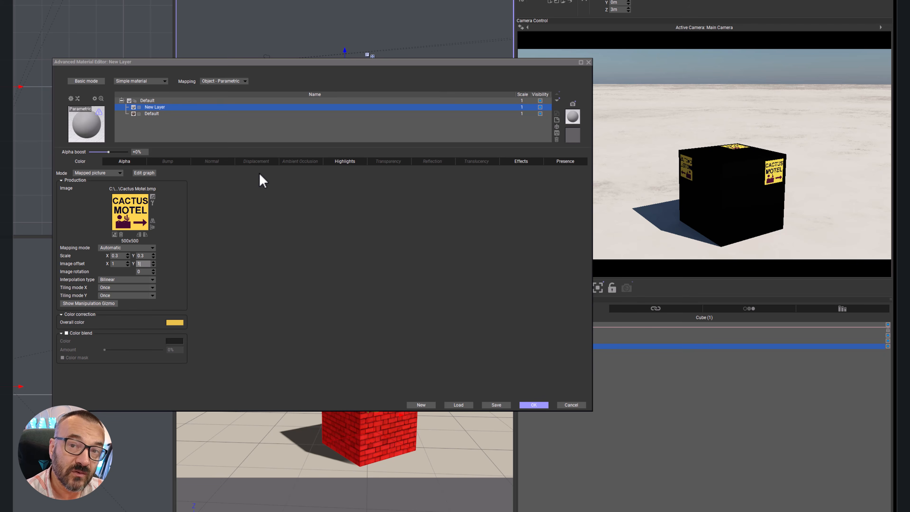
Step: Set the new layer's alpha mode to Mapped picture using the Cactus Motel.bmp bitmap
left_click(125, 161)
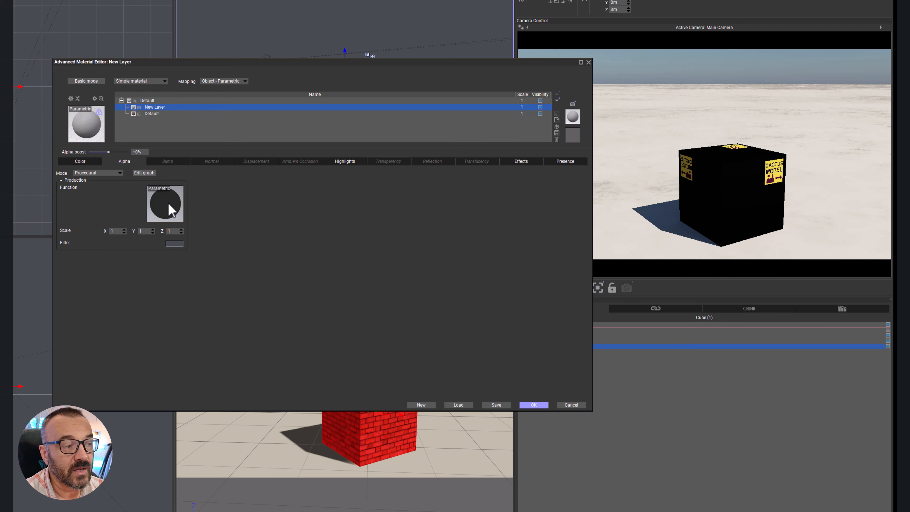
left_click(100, 174)
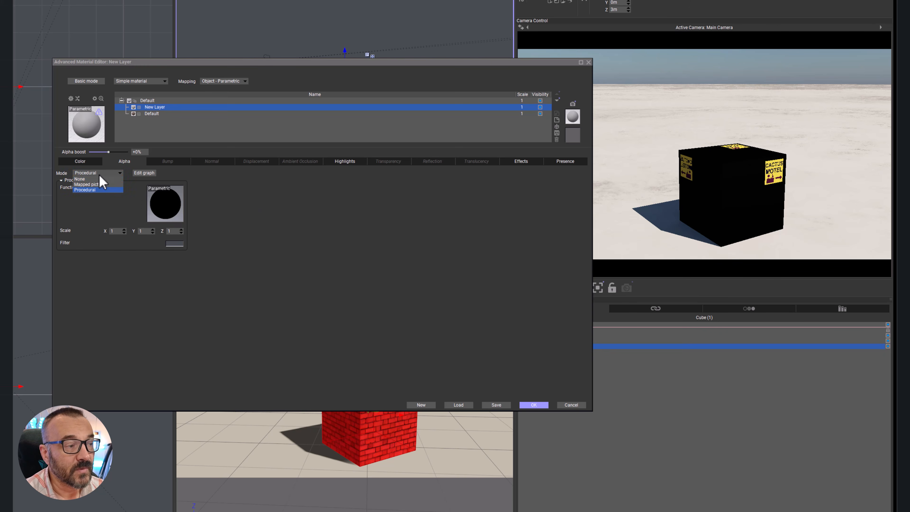
left_click(96, 184)
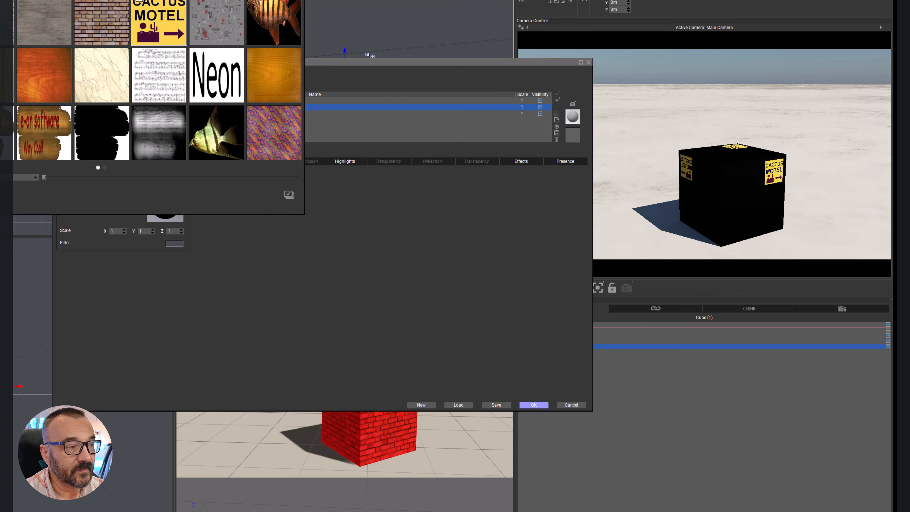
left_click(289, 195)
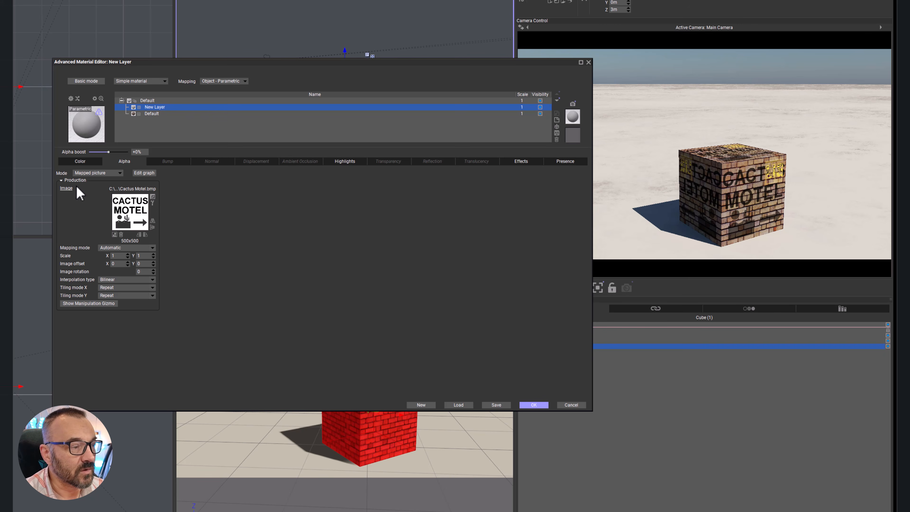
Step: Set the layer's alpha mode to None and delete the new layer
left_click(119, 173)
left_click(90, 179)
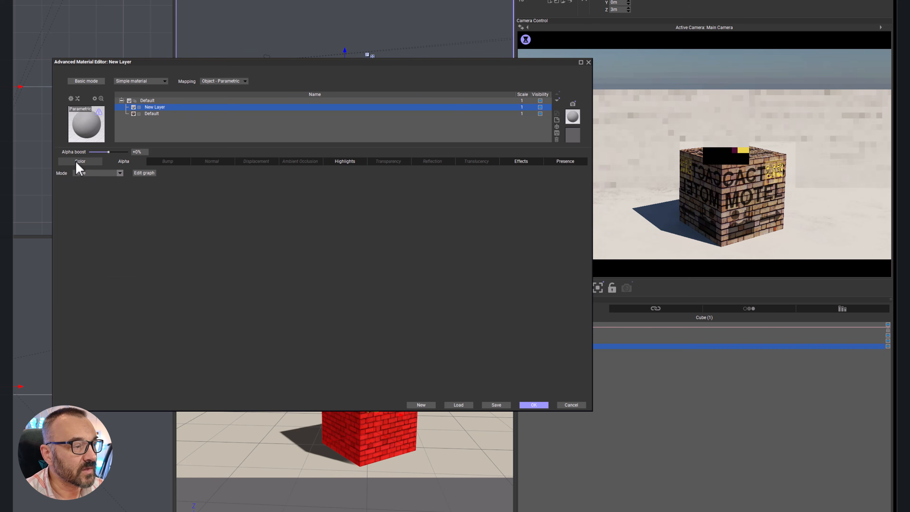
left_click(76, 161)
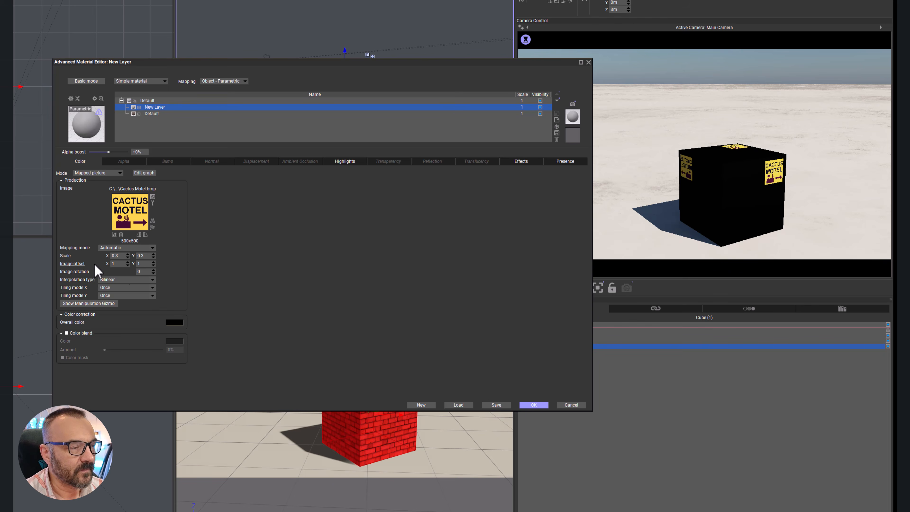
left_click(556, 139)
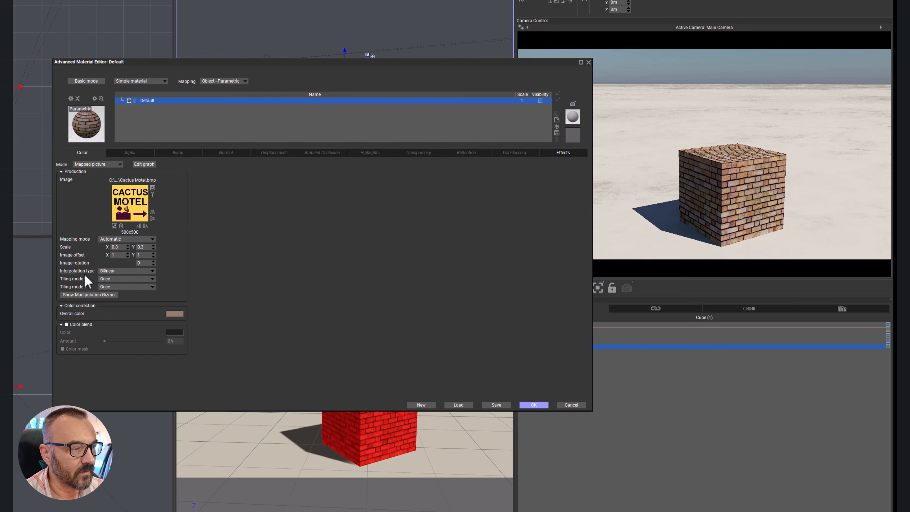
Step: Shift the Cactus Motel picture across the cube with the manipulation gizmo, and cancel the Texture Placement Editor
left_click(99, 296)
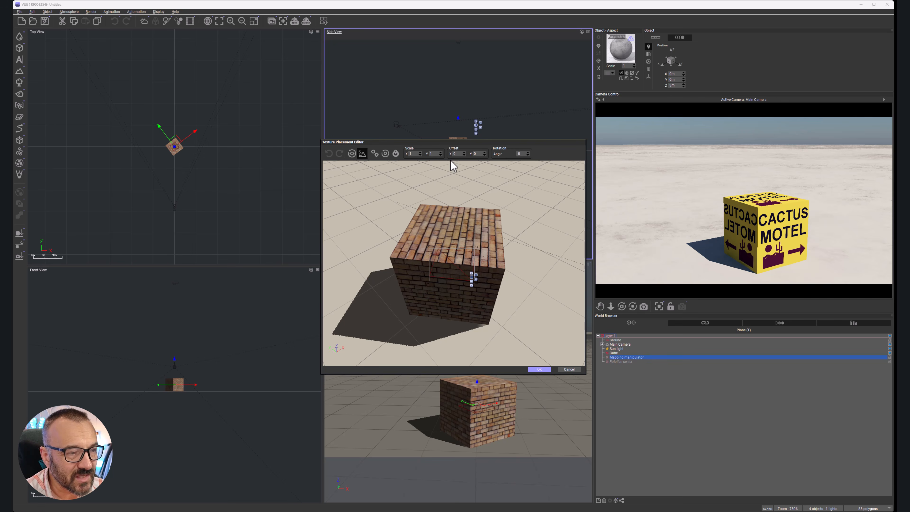
left_click_drag(177, 143, 177, 141)
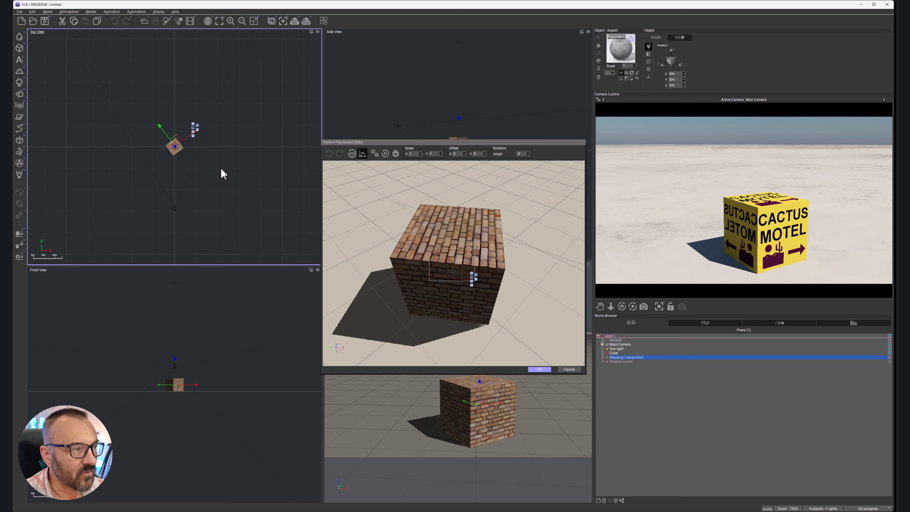
mouse_move(459, 253)
left_mouse_down()
mouse_move(461, 221)
mouse_move(446, 267)
mouse_move(493, 277)
mouse_move(491, 250)
mouse_move(455, 251)
mouse_move(463, 262)
mouse_move(430, 257)
mouse_move(449, 241)
left_mouse_up()
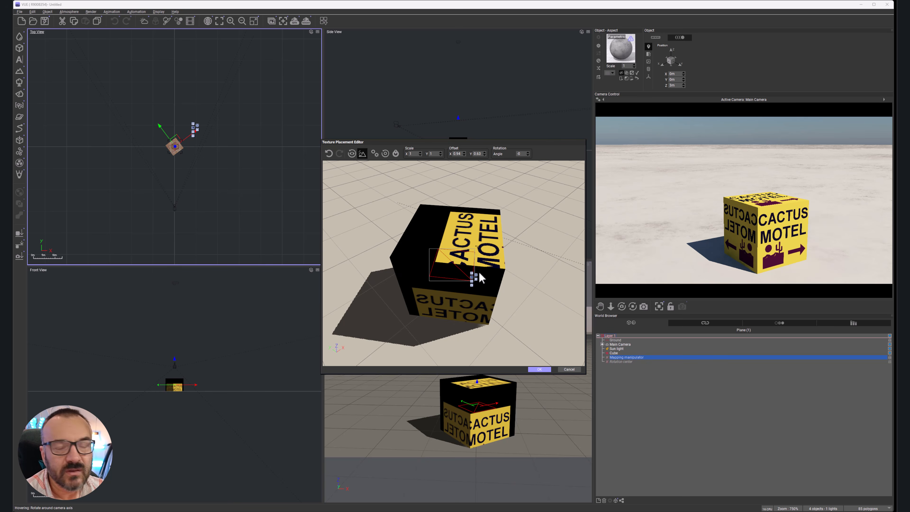
left_click(570, 369)
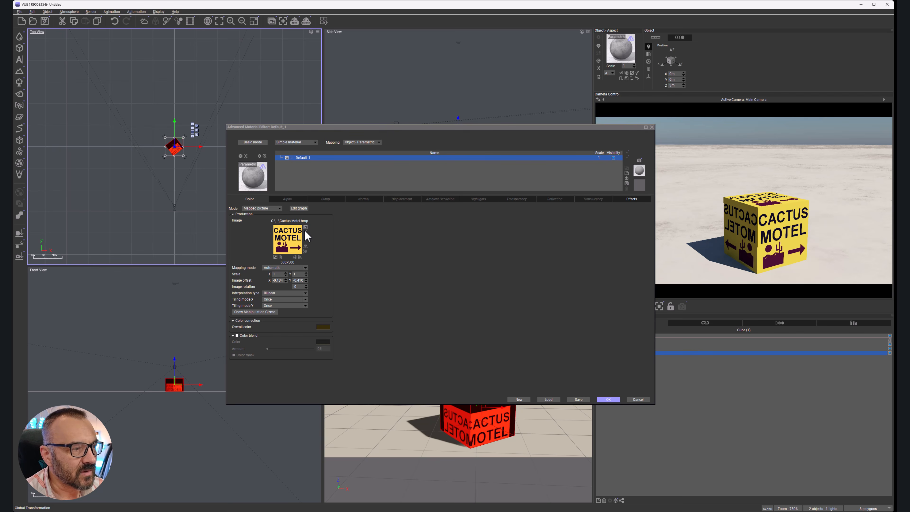
Step: Replace the material's mapped picture with BrickWall.bmp from the bitmap library
left_click(275, 258)
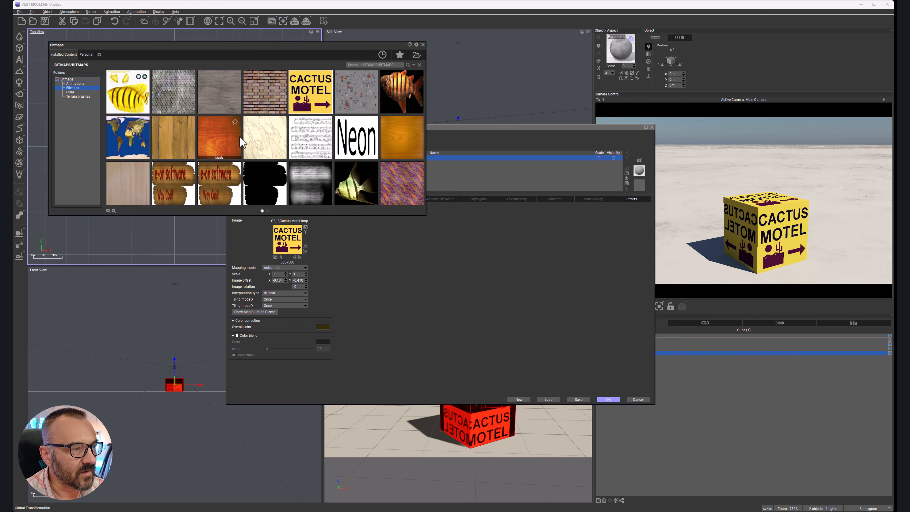
double_click(269, 106)
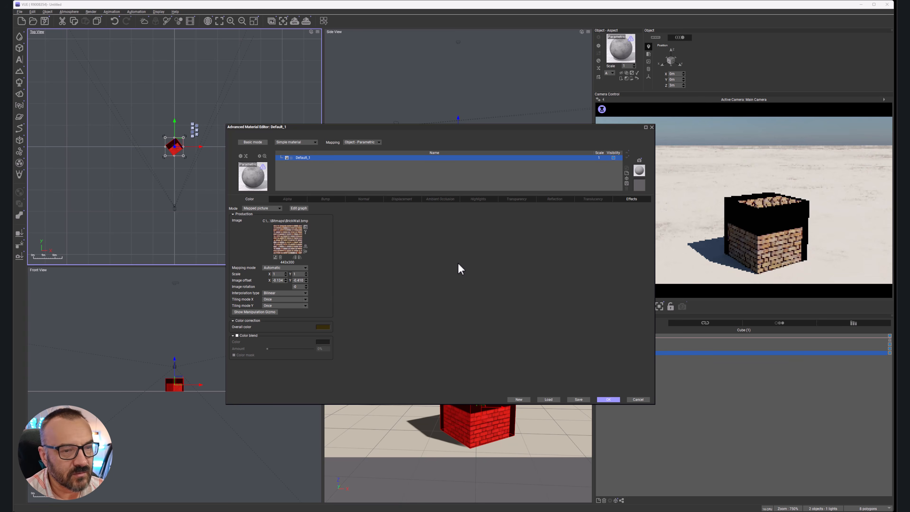
Step: Reset the brick picture's image offset to 0 in both X and Y
left_click(280, 280)
type("0")
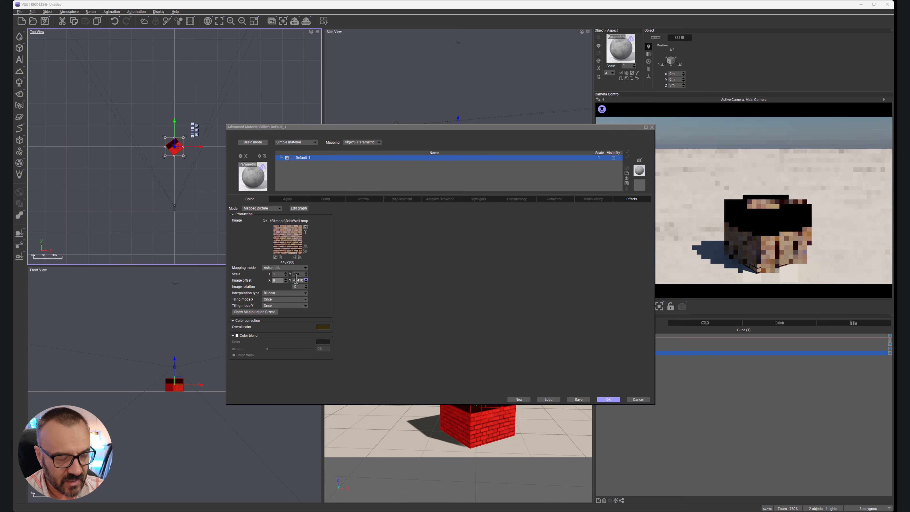
left_click(299, 280)
type("0")
left_click(299, 286)
left_click(375, 286)
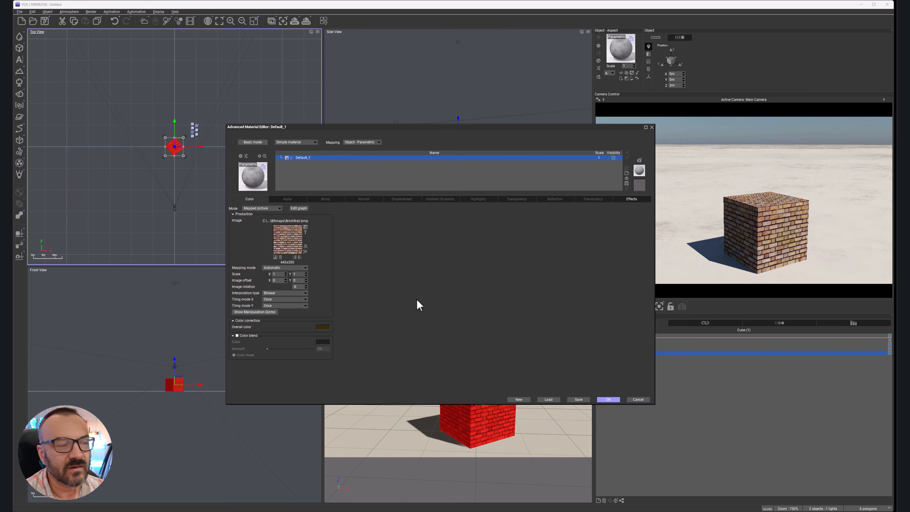
Step: Shift the brick picture on the cube with the manipulation gizmo, and cancel the Texture Placement Editor
left_click(258, 311)
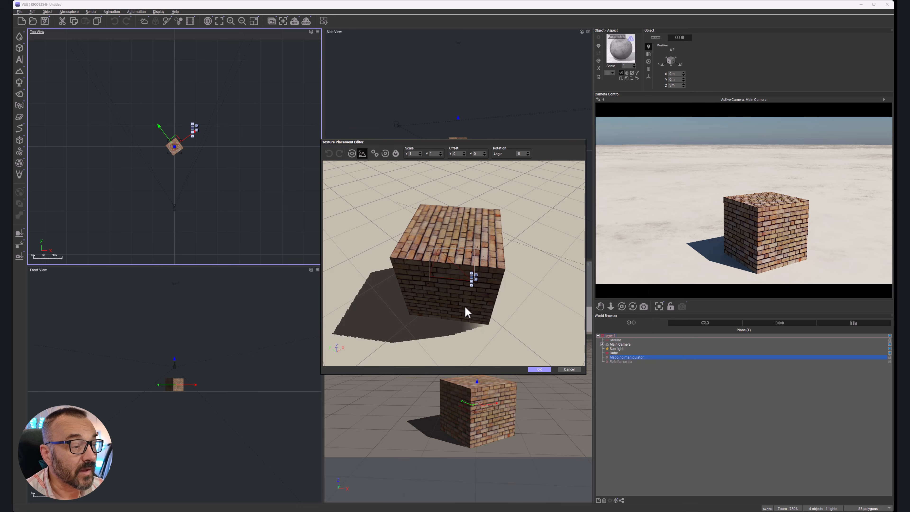
left_click_drag(423, 262, 446, 263)
left_click(569, 369)
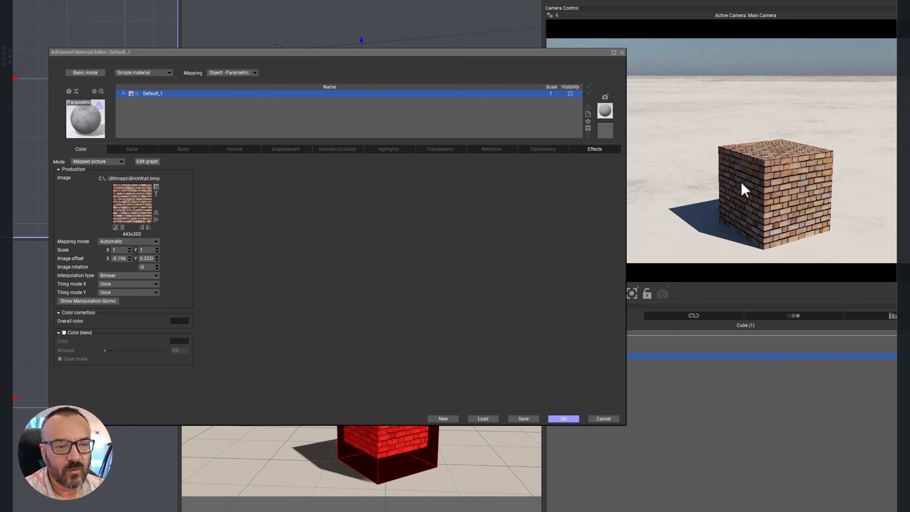
Step: Set the picture's overall color to dark green (RGB 29, 34, 22), and reset its X and Y offset and rotation to 0
left_click(179, 321)
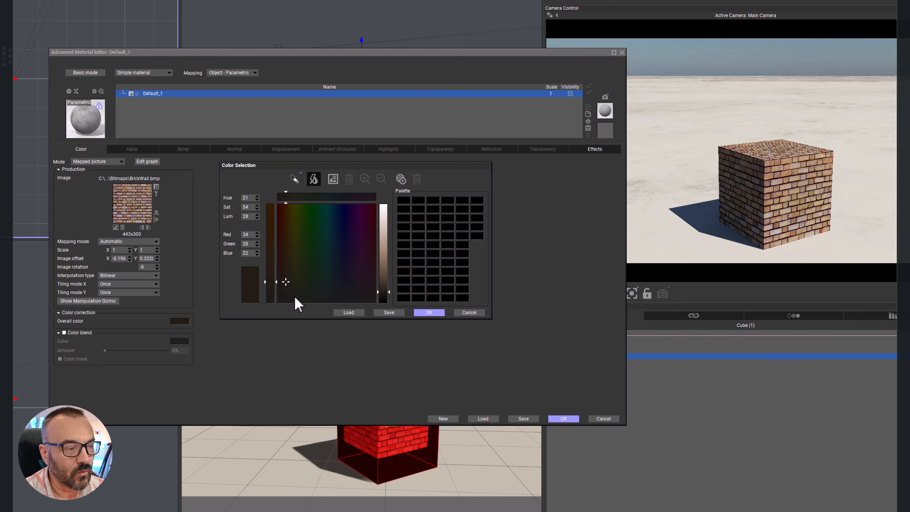
left_click(429, 312)
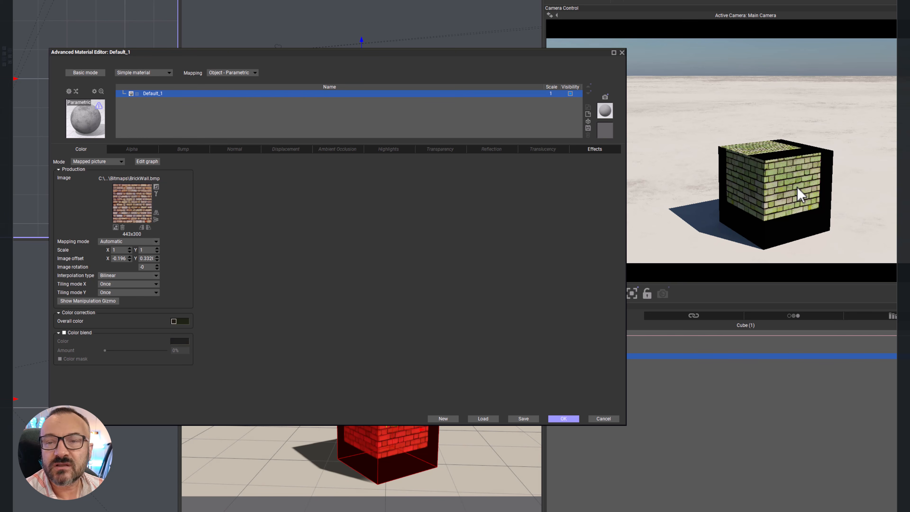
double_click(120, 260)
type("0")
key("Tab")
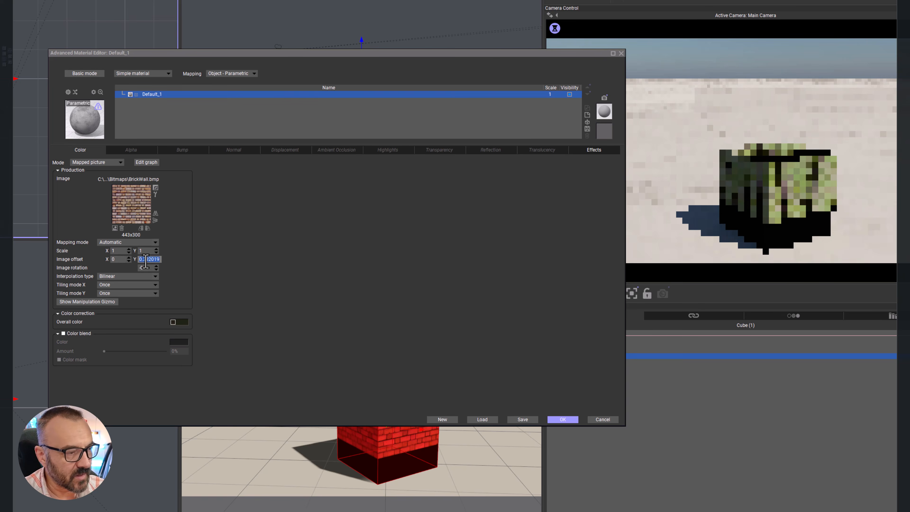
type("0")
key("Tab")
type("0")
key("Return")
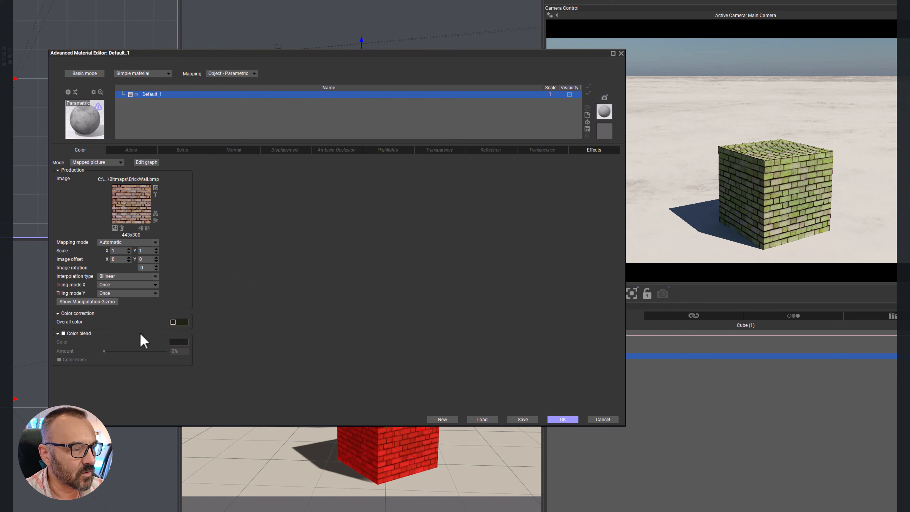
Step: Enable Color blend with a purple color, raise its amount to 100%, and reduce it to about 55%
left_click(64, 333)
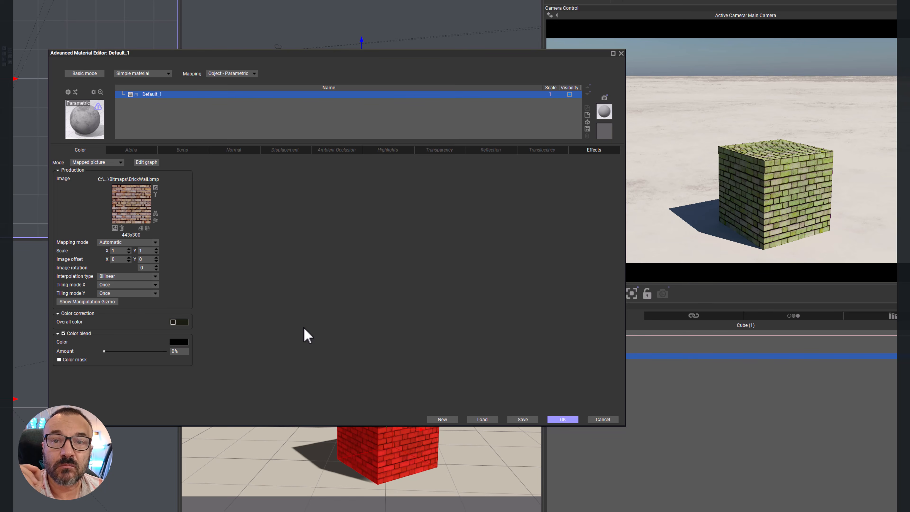
left_click(180, 342)
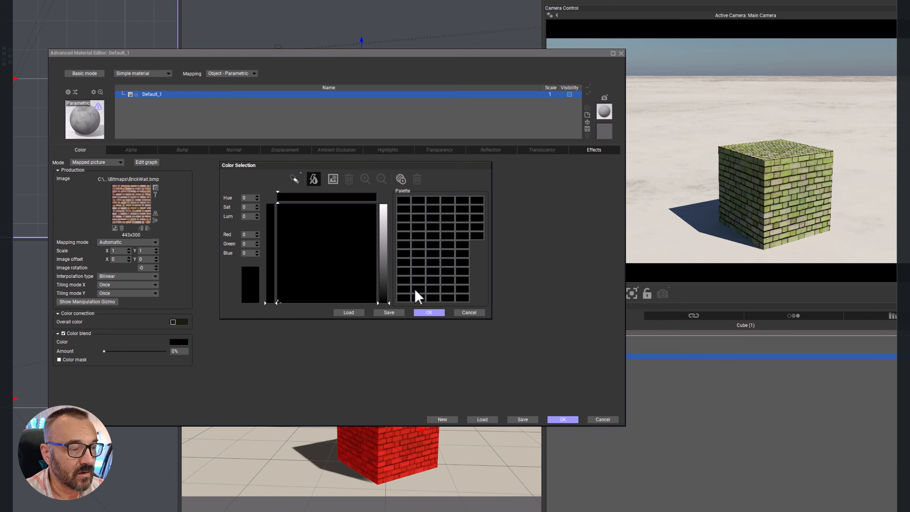
mouse_move(344, 214)
left_mouse_down()
mouse_move(351, 209)
mouse_move(355, 223)
left_mouse_up()
left_click(385, 233)
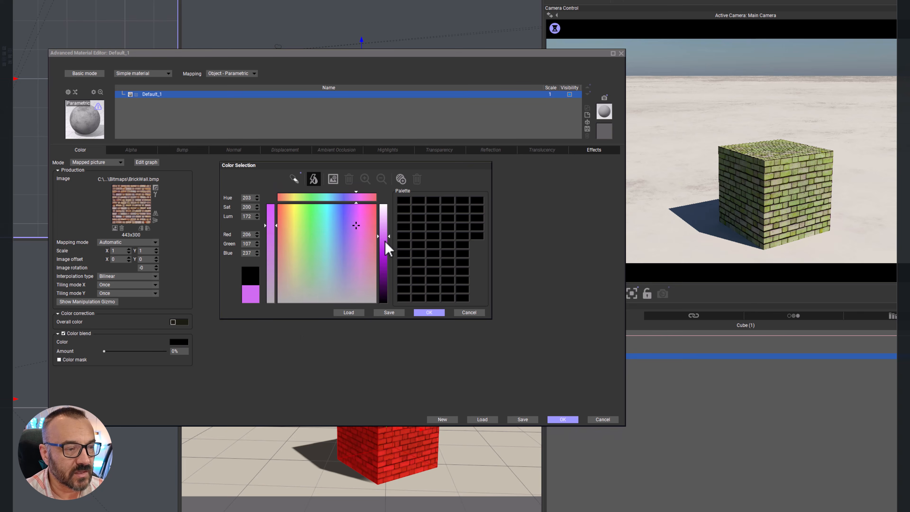
left_click(431, 313)
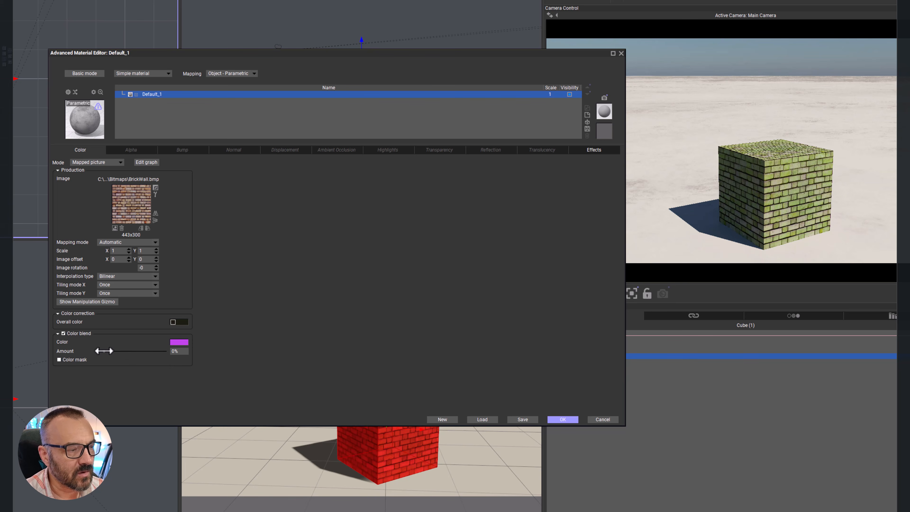
left_click_drag(115, 351, 240, 358)
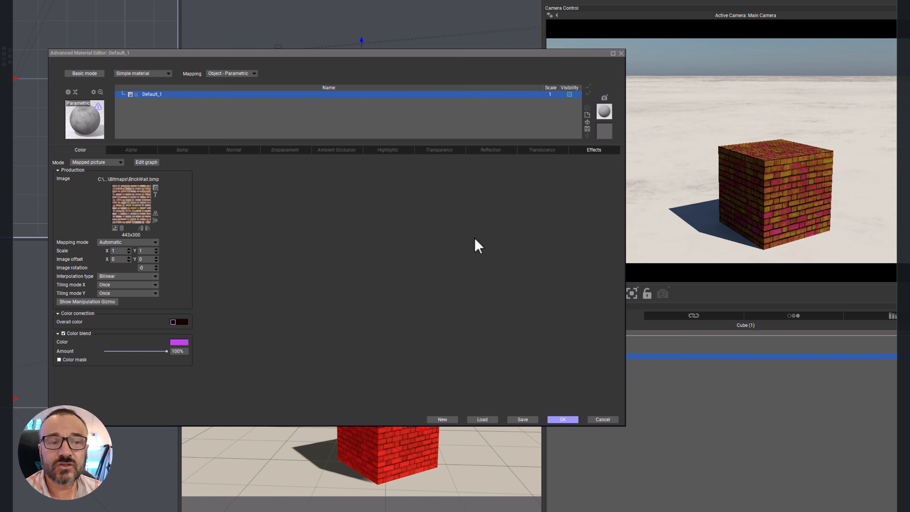
left_click_drag(166, 351, 139, 352)
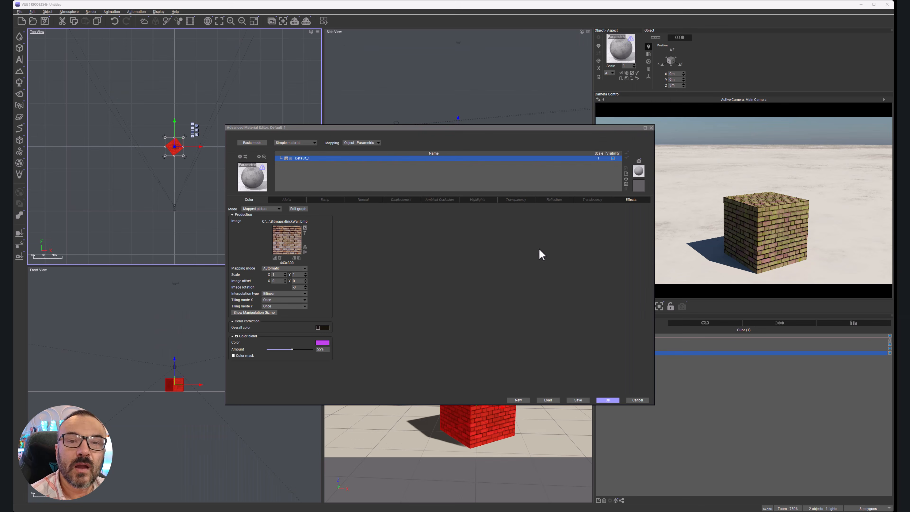
Step: Switch the color mode to Procedural colors and load the rainbow color map from the Colorful collection
left_click(269, 209)
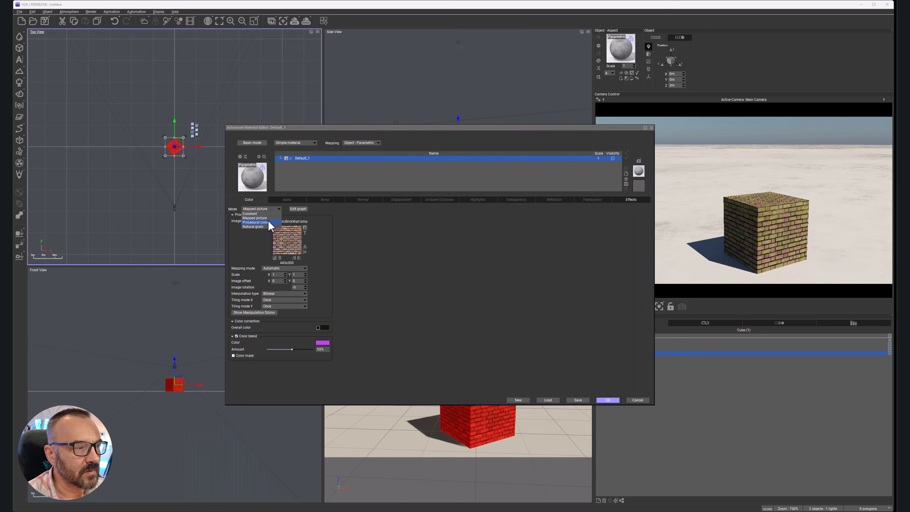
left_click(269, 223)
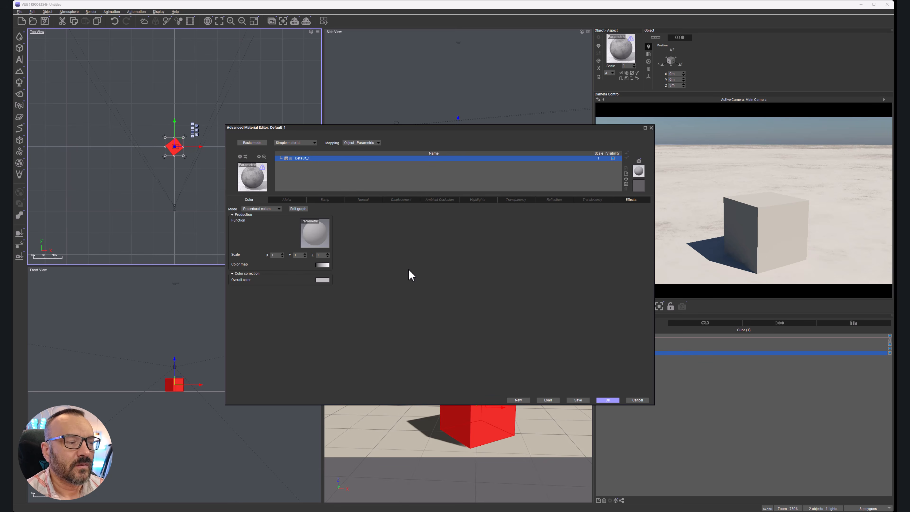
right_click(323, 269)
left_click(317, 265)
double_click(319, 265)
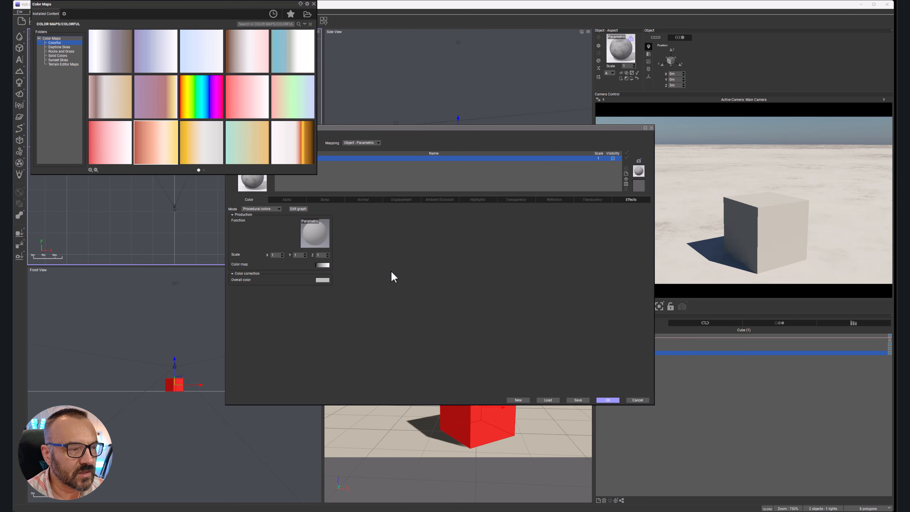
left_click_drag(226, 9, 505, 192)
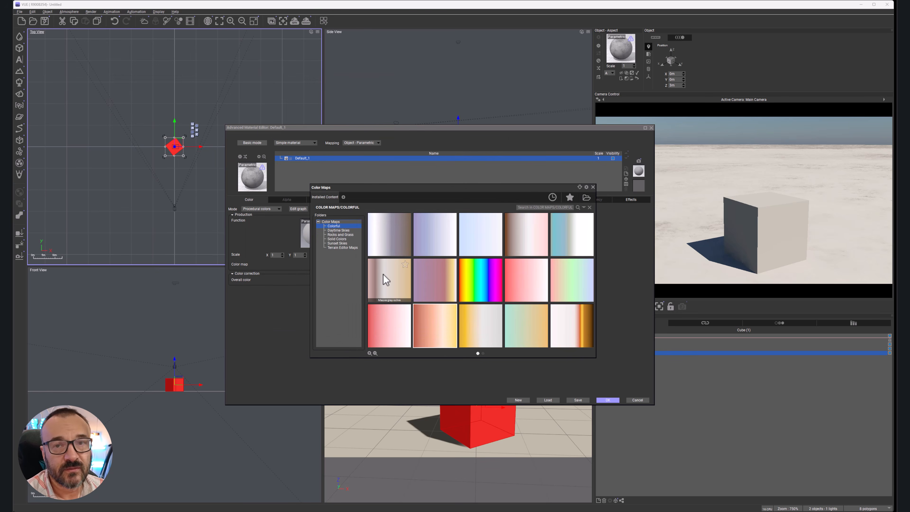
mouse_move(383, 274)
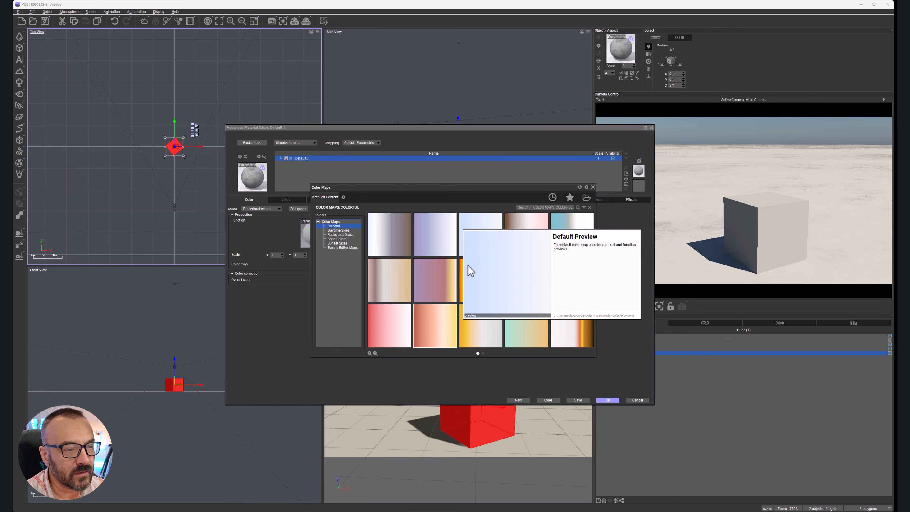
double_click(460, 279)
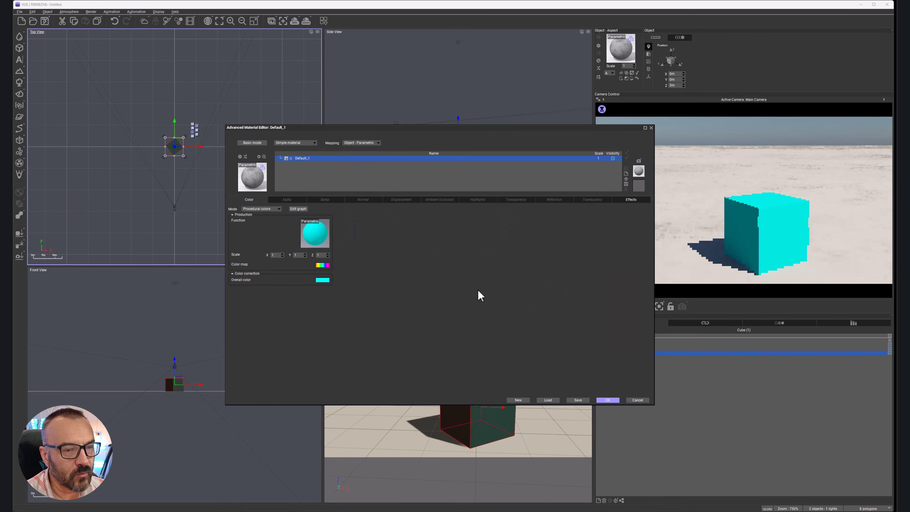
Step: Open the rainbow color map for editing, select its green key color, and cancel the edit
right_click(327, 266)
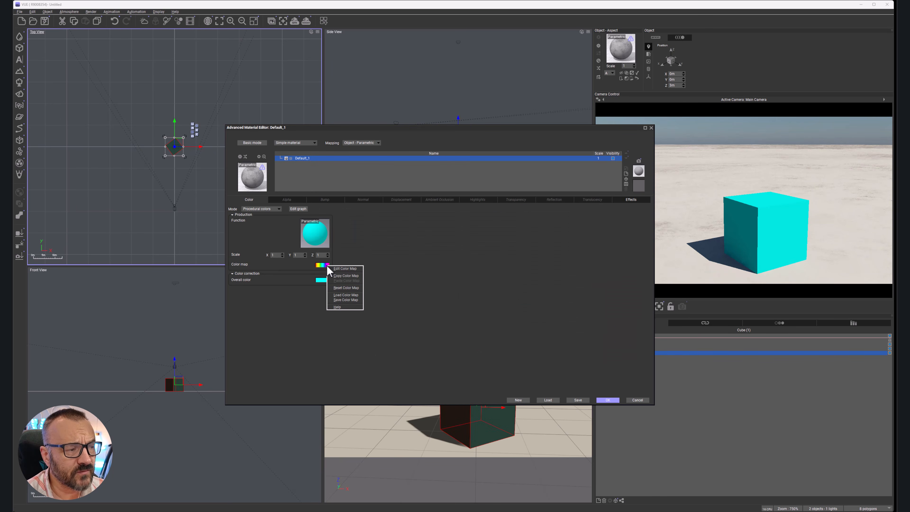
left_click(342, 268)
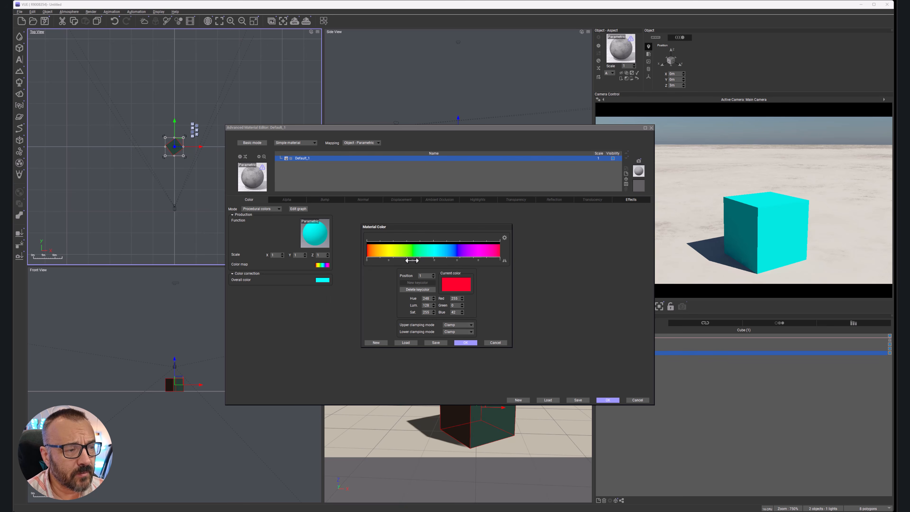
left_click(419, 260)
left_click_drag(419, 260, 411, 261)
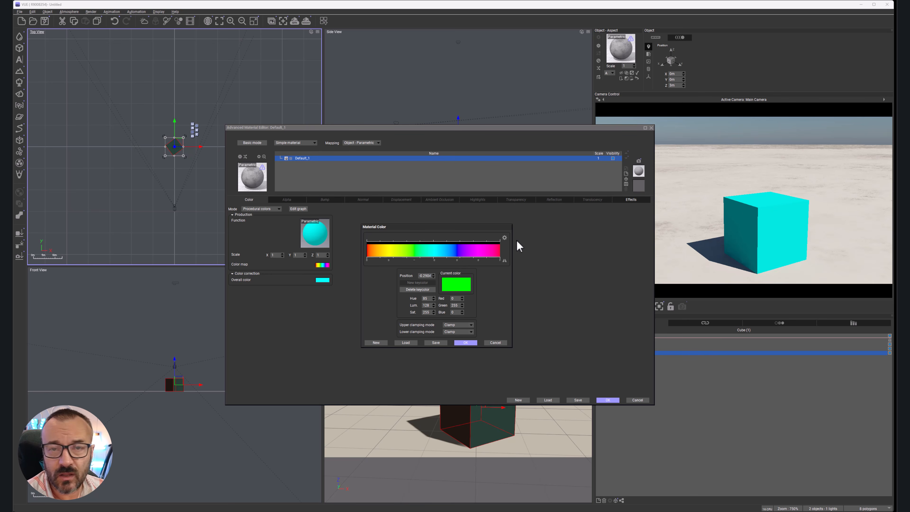
left_click(502, 343)
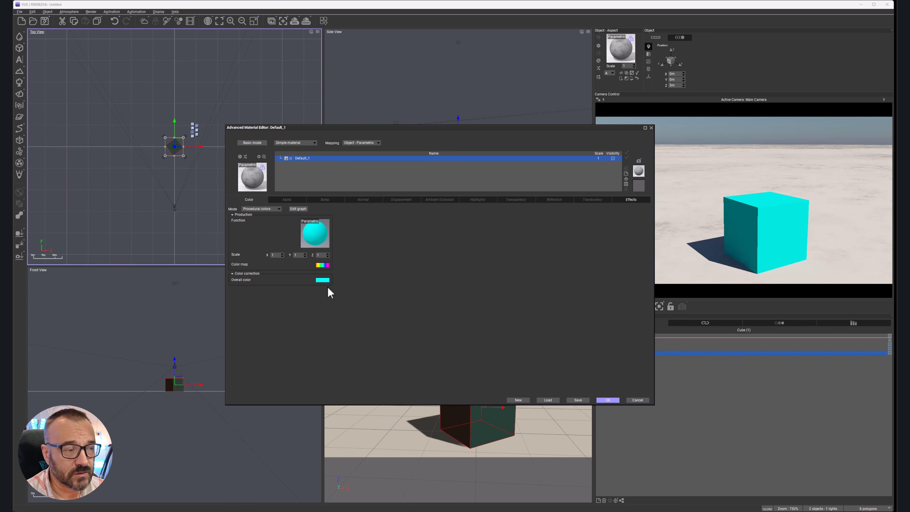
Step: Open the color function's graph and move the projection and Color Blend nodes clear of the Color Map node
right_click(316, 238)
left_click(339, 240)
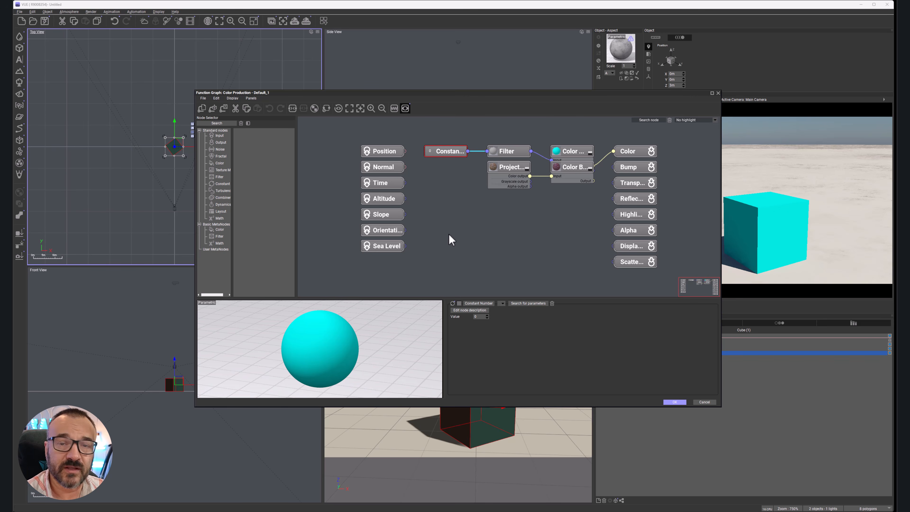
middle_click_drag(491, 202, 469, 192)
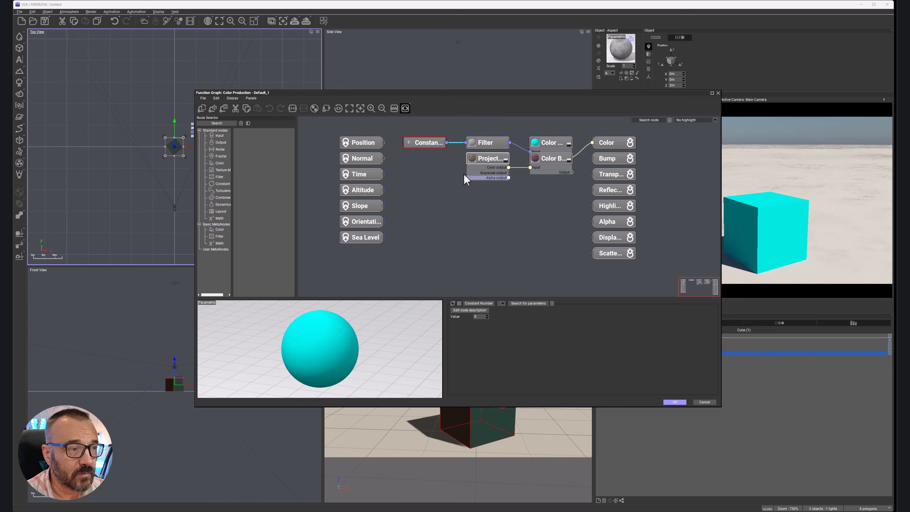
left_click_drag(489, 160, 475, 194)
left_click_drag(548, 158, 548, 189)
left_click(544, 143)
left_click_drag(555, 143, 555, 131)
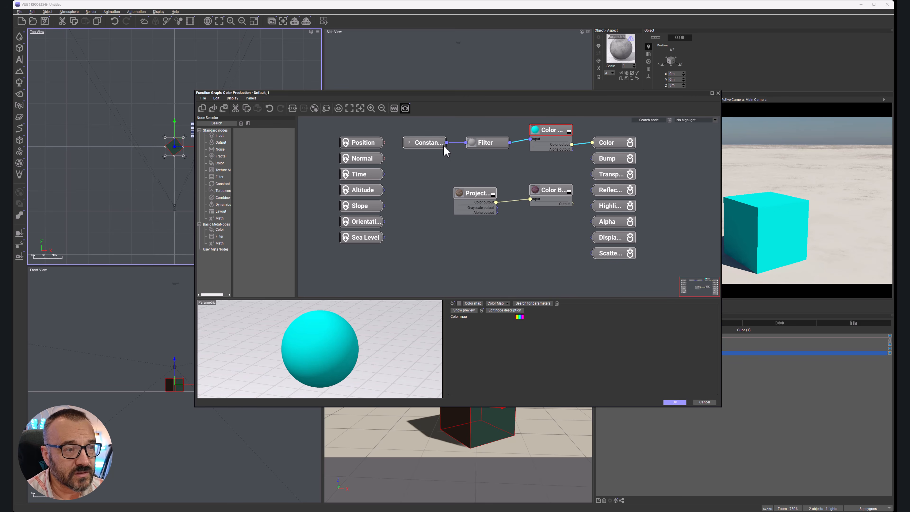
Step: Connect the Position input to the Color Map node in place of the Filter node, and accept the graph
left_click_drag(552, 137, 552, 142)
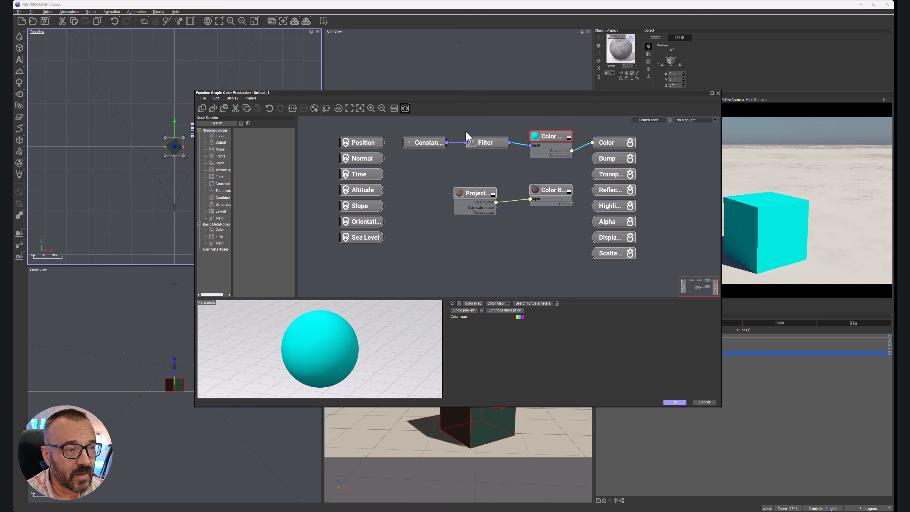
left_click_drag(383, 142, 492, 134)
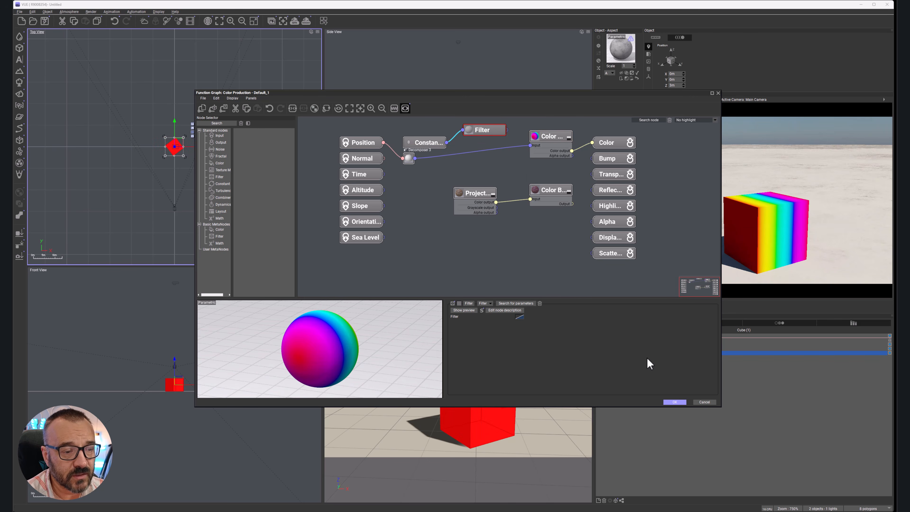
left_click(674, 401)
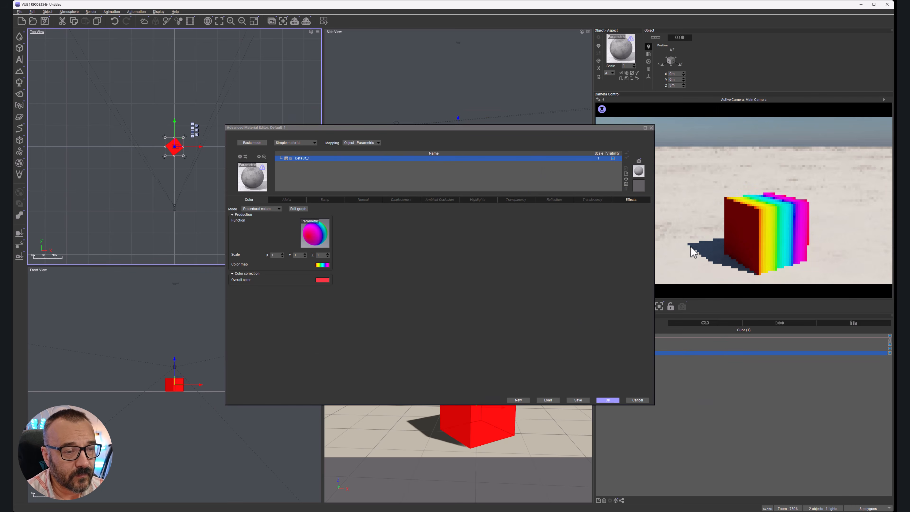
Step: Move the cube in the top view to test how the object-mapped color bands follow it
left_click_drag(180, 142, 176, 157)
key("ctrl+z")
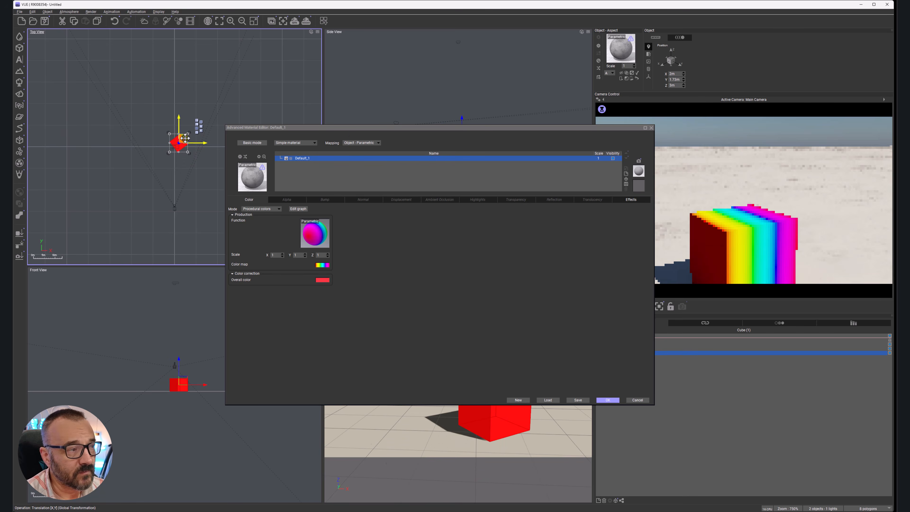
Step: Set the material's mapping to World - Standard and move the cube in the top view through the world-mapped color bands
left_click(378, 142)
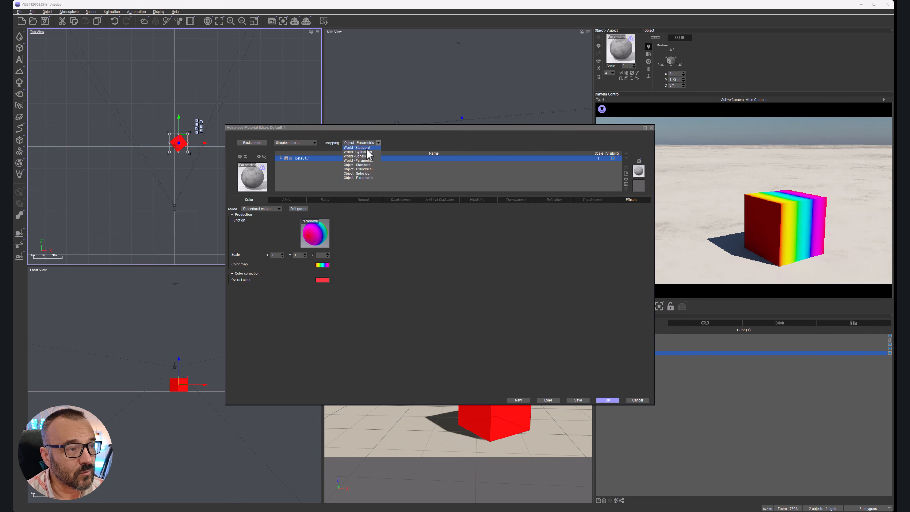
left_click(368, 147)
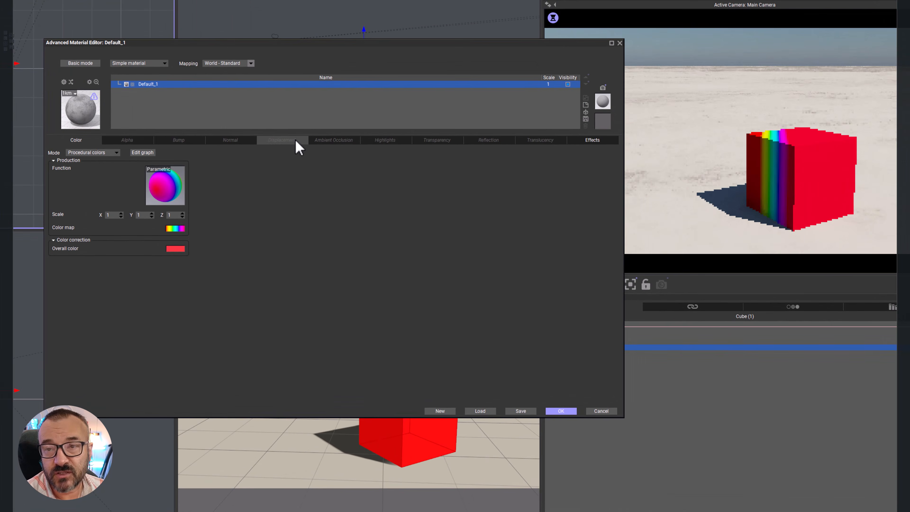
left_click_drag(2, 66, 0, 68)
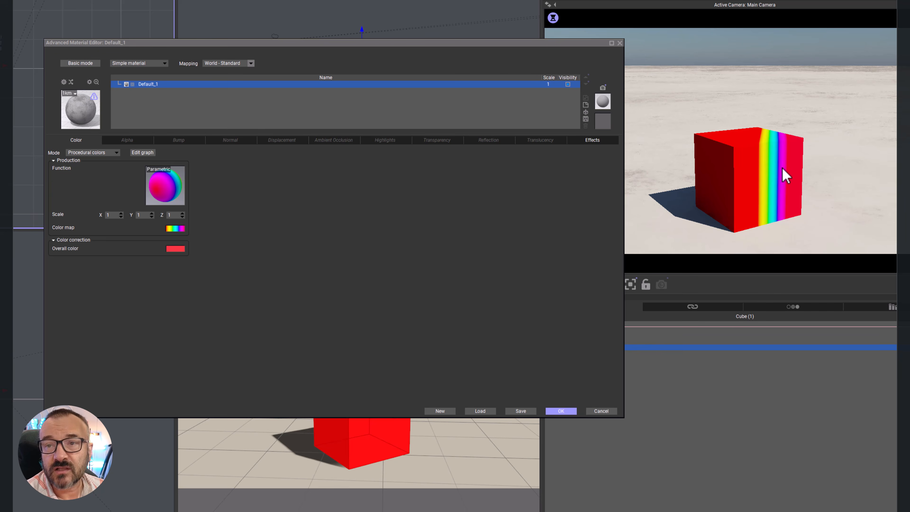
right_click(785, 176)
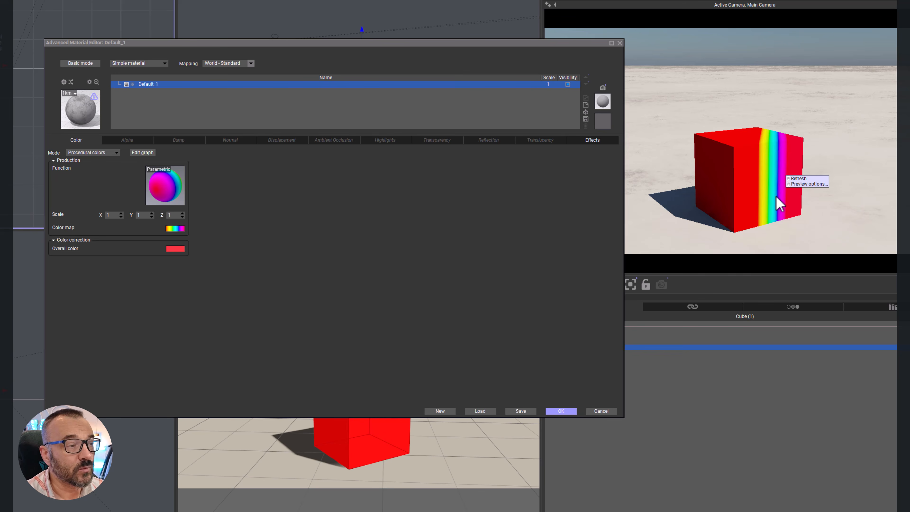
Step: Load Brown-White Slope Fractal as the procedural color function and set the material's mapping to Object - Standard
left_click_drag(317, 41, 365, 30)
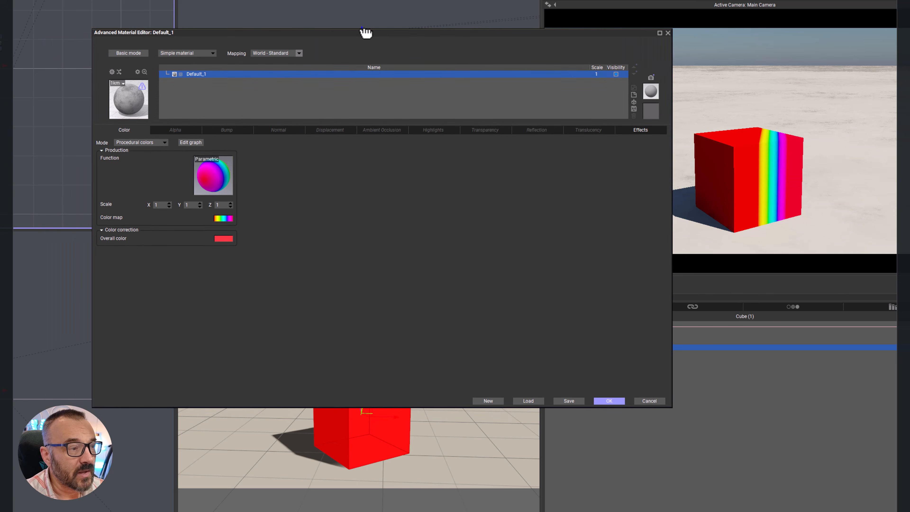
left_click(214, 179)
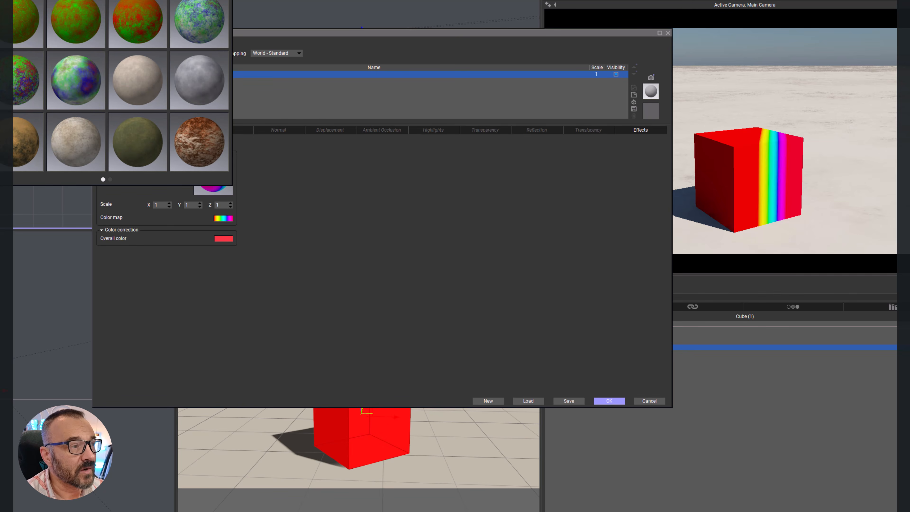
left_click(203, 147)
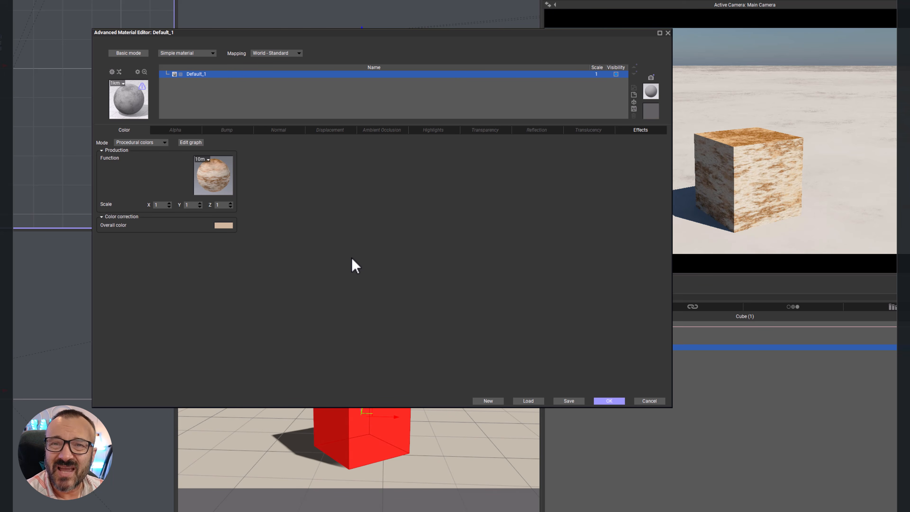
left_click(284, 53)
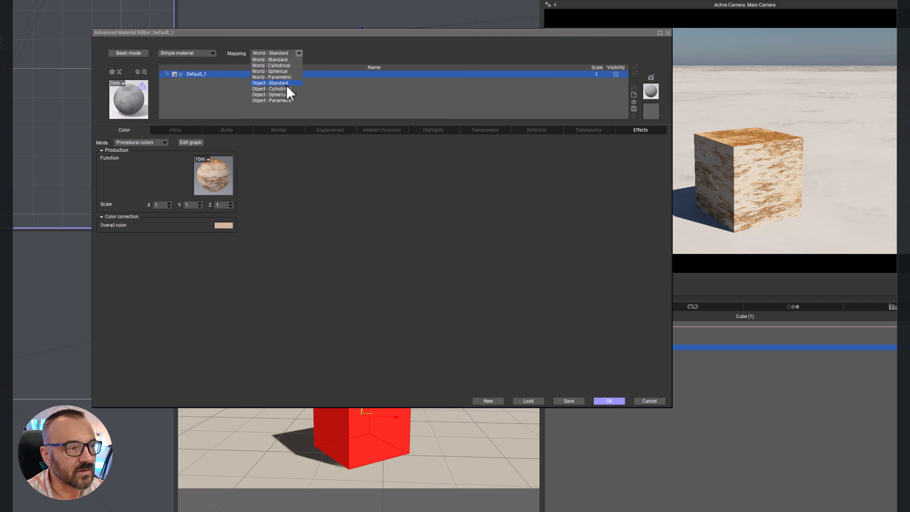
left_click(279, 82)
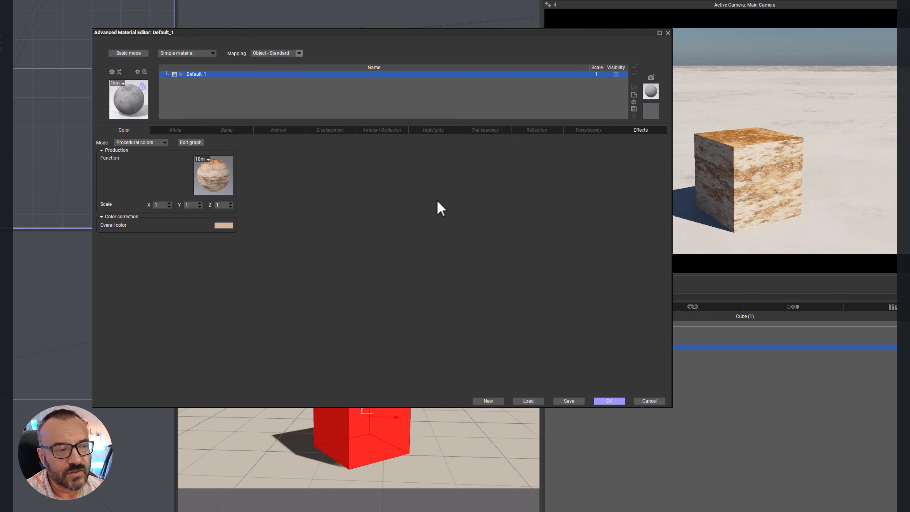
Step: Open the color function's graph and move a Linear Interpolation and an Absolute Wave node out of the overlapping stack
right_click(223, 178)
left_click(228, 180)
middle_click_drag(463, 86, 503, 157)
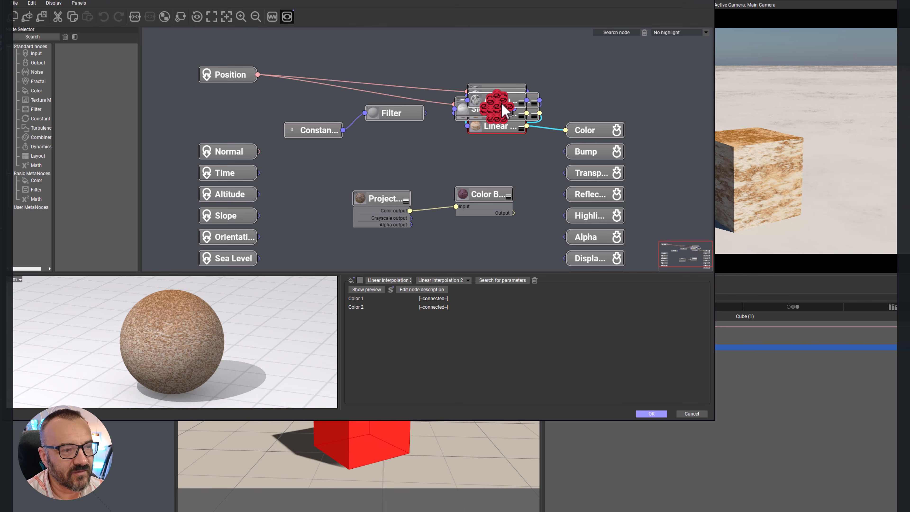
left_click_drag(501, 104, 506, 65)
left_click_drag(495, 106, 412, 69)
left_click_drag(392, 115, 387, 122)
Step: Delete the disconnected Constant, Filter, projection and Color Blend nodes from the graph
left_click_drag(325, 133, 399, 151)
key("Delete")
left_click_drag(331, 169, 494, 250)
key("Delete")
Step: Spread the stacked Slope, Fast Perlin Fractal, Absolute Wave, Offset and Linear Interpolation nodes apart across the graph
left_click_drag(480, 154, 494, 240)
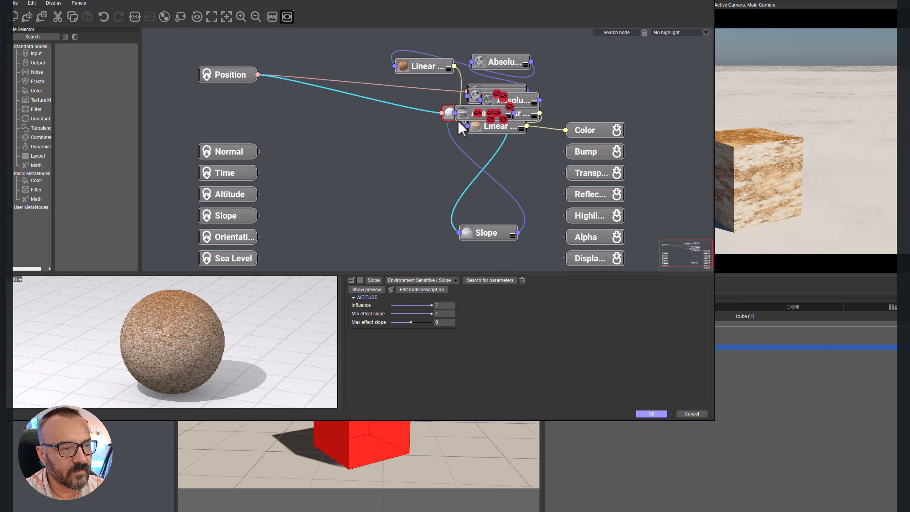
left_click_drag(450, 108, 340, 158)
left_click_drag(498, 130, 515, 189)
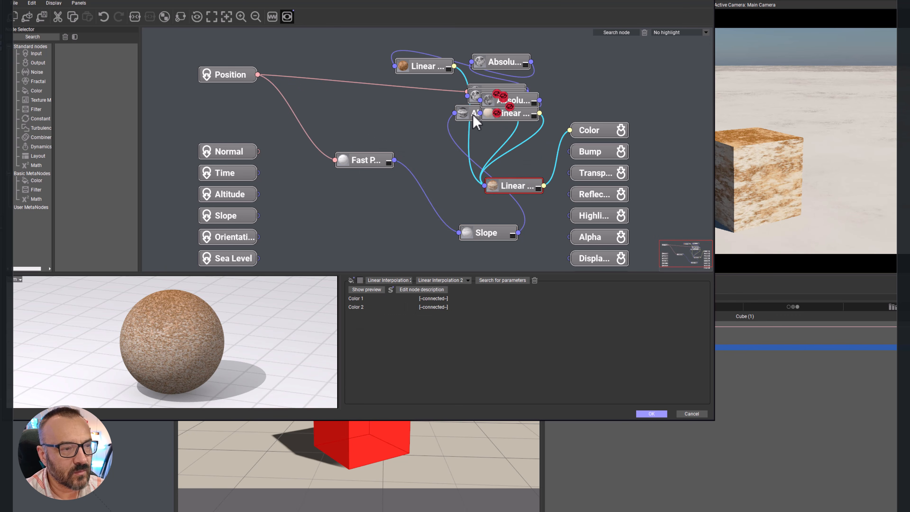
left_click_drag(474, 112, 410, 172)
left_click_drag(511, 118, 498, 169)
left_click_drag(488, 101, 404, 135)
left_click_drag(507, 91, 605, 78)
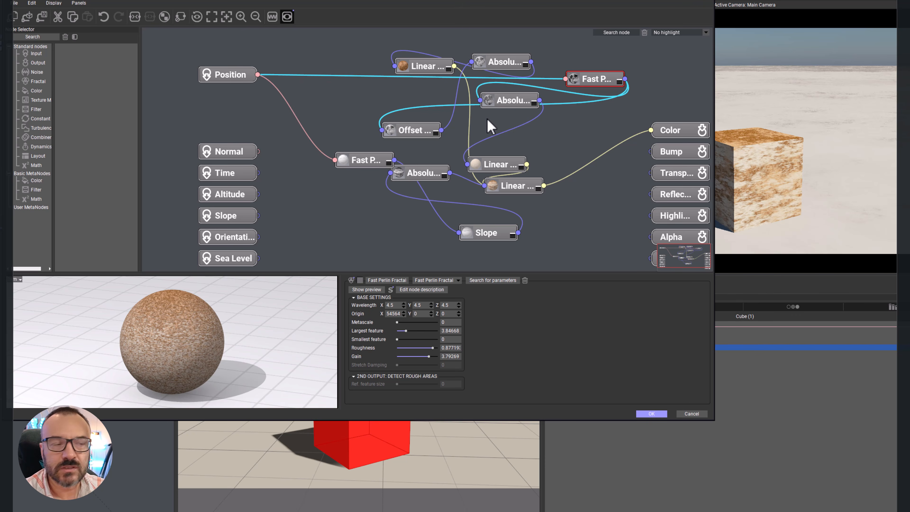
Step: Arrange the three Linear Interpolation nodes ahead of the Color output to show the color flow, and cancel the graph edits
left_click(511, 186)
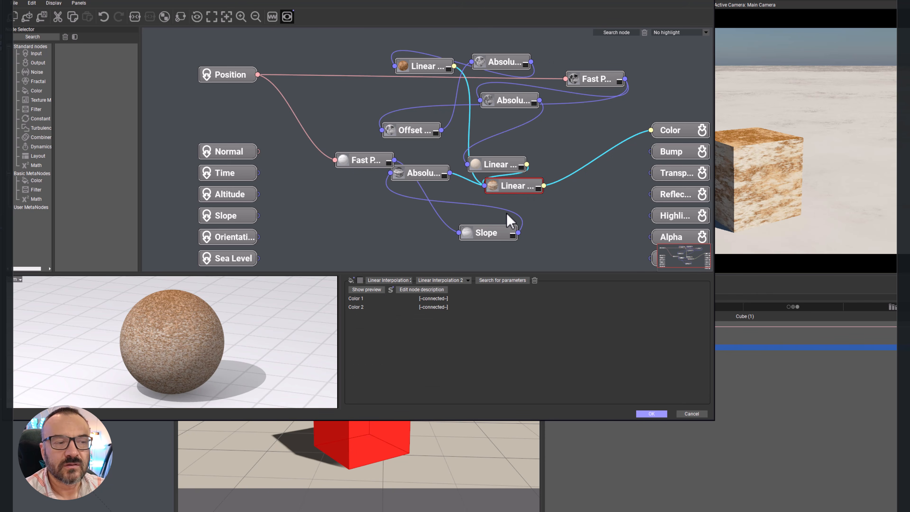
left_click_drag(423, 66, 568, 139)
left_click_drag(527, 187, 604, 200)
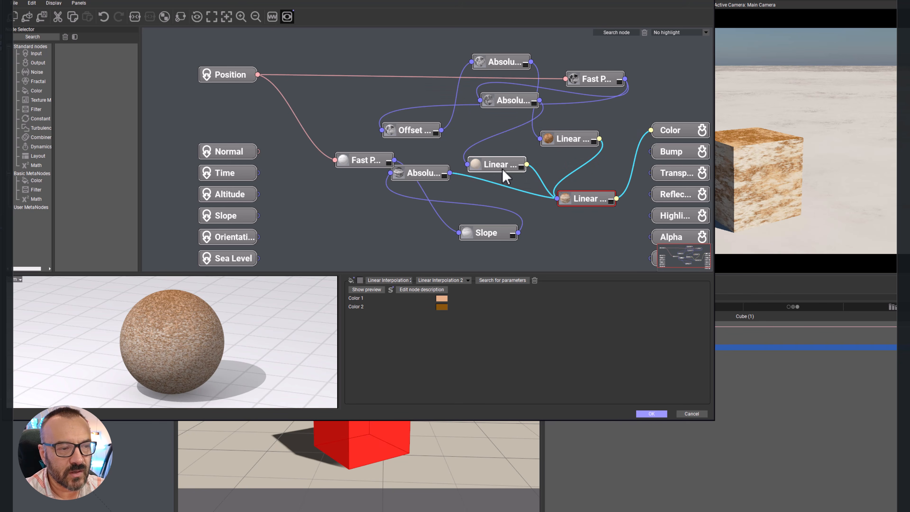
left_click_drag(501, 170, 505, 178)
double_click(588, 200)
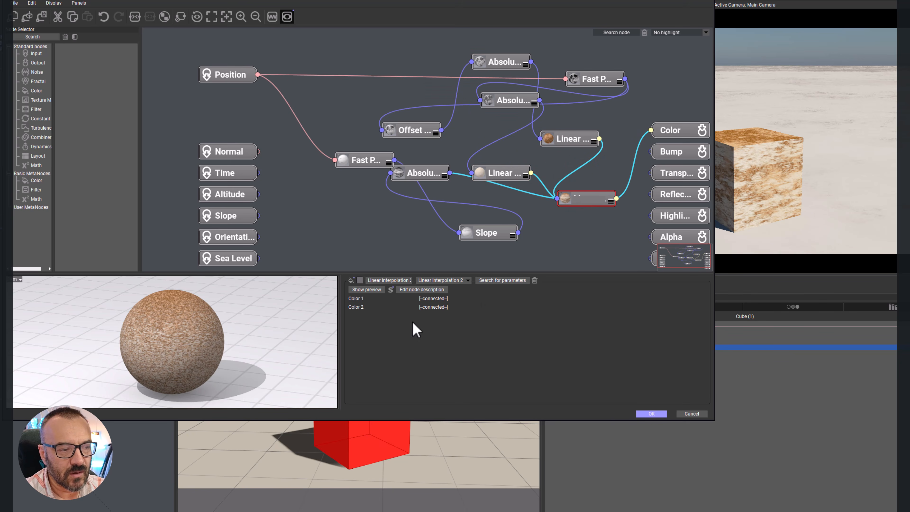
key("Escape")
left_click_drag(572, 143, 521, 147)
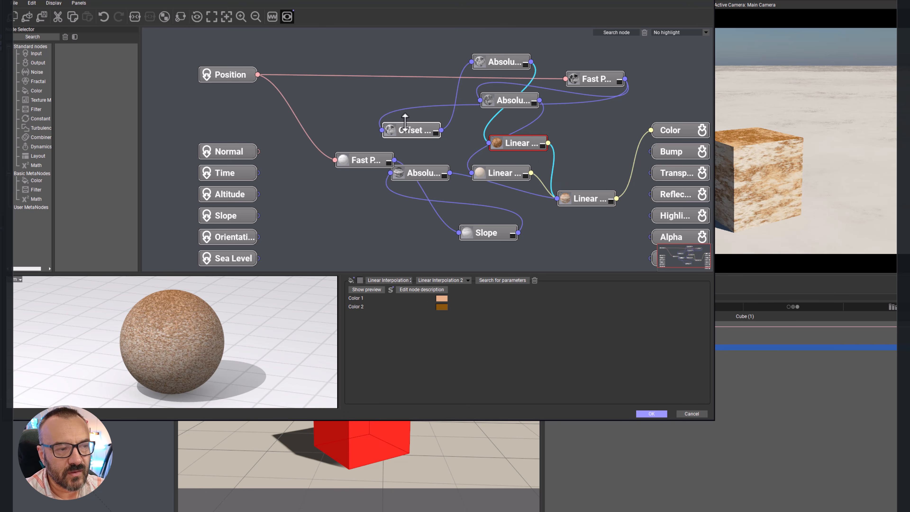
left_click(421, 173)
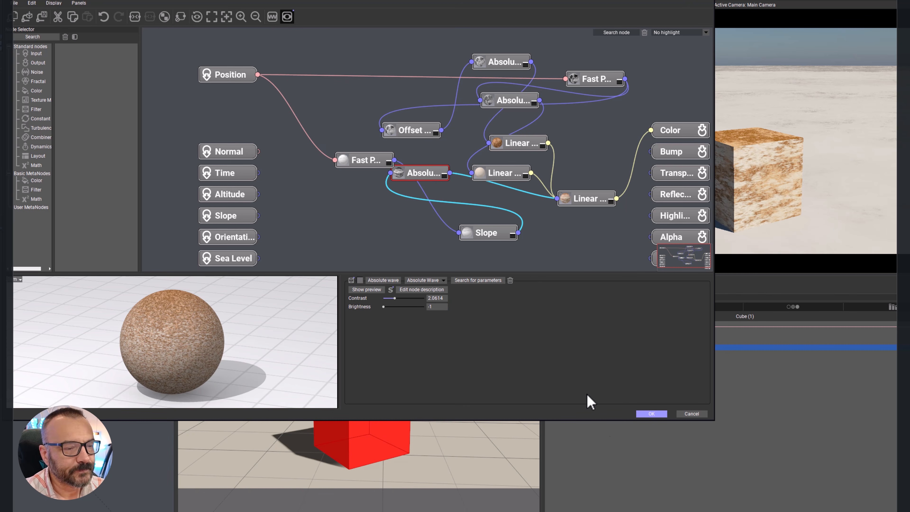
left_click(691, 414)
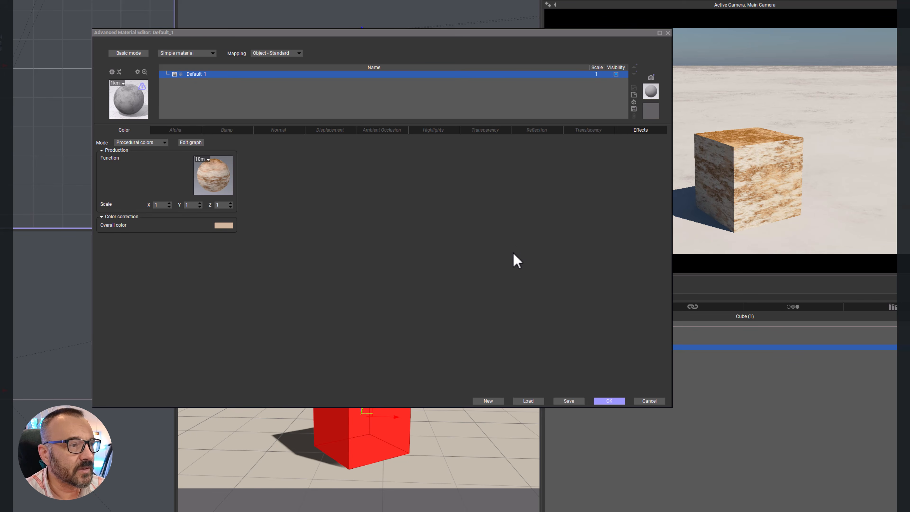
Step: Refresh the material preview and set the overall color to a pale green with RGB 188, 199, 166
left_click(143, 106)
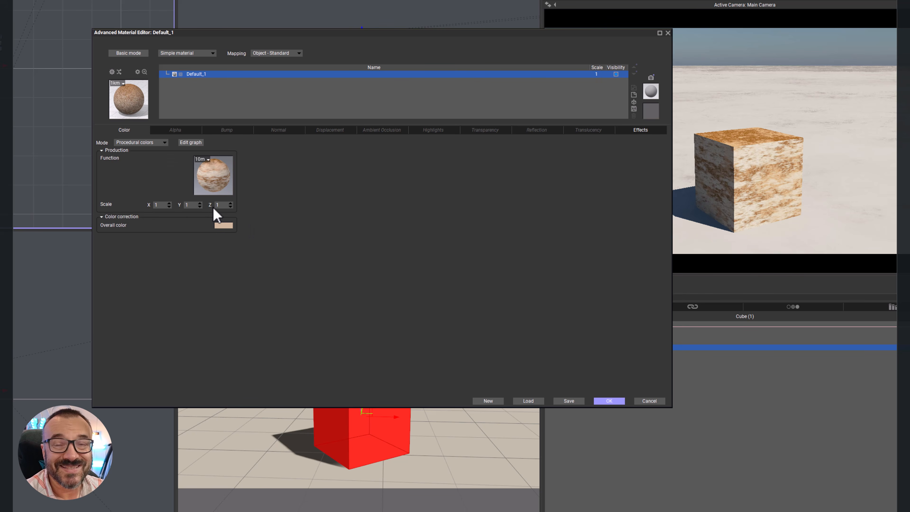
left_click(225, 225)
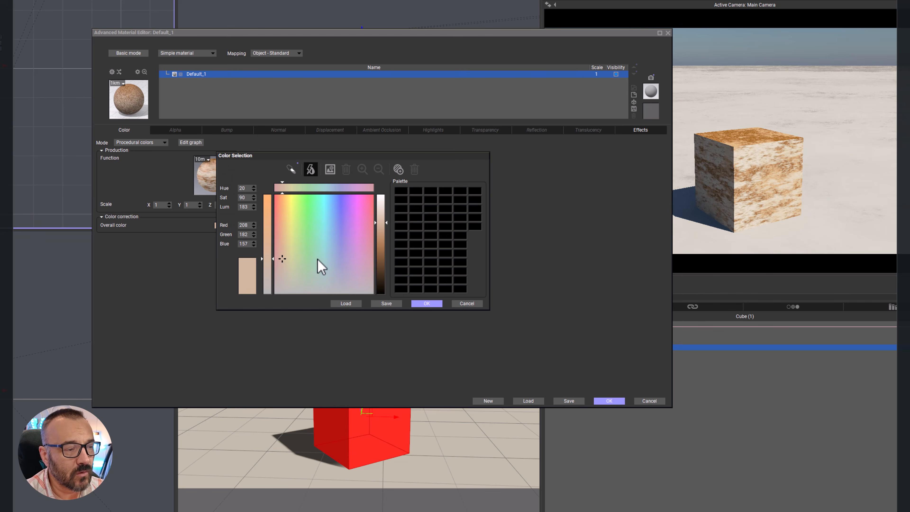
left_click(296, 271)
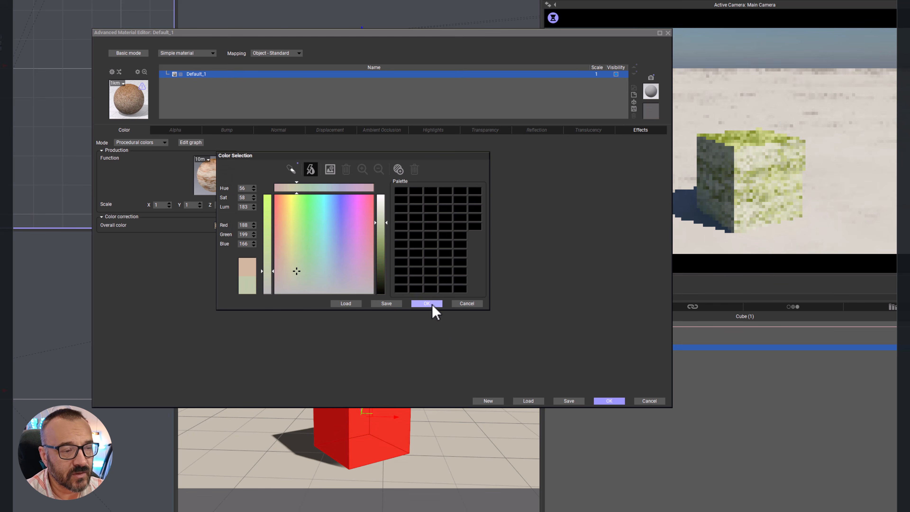
left_click(431, 303)
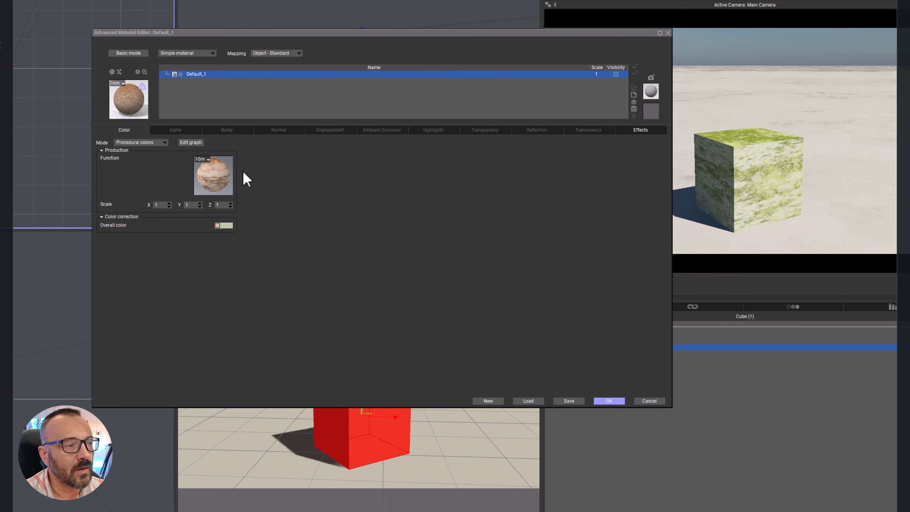
Step: Switch the color mode to Natural grain and set Color 1 to an olive with hue 41, saturation 78 and luminance 99
left_click(156, 143)
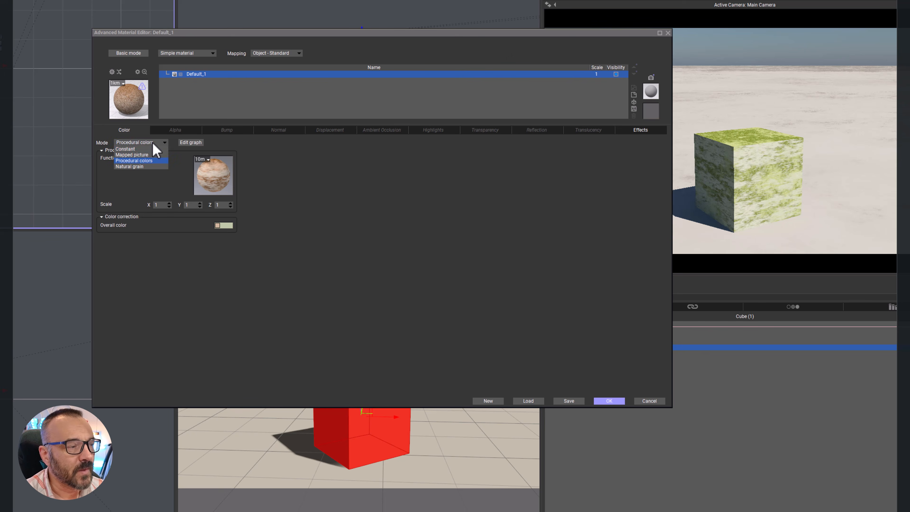
left_click(140, 167)
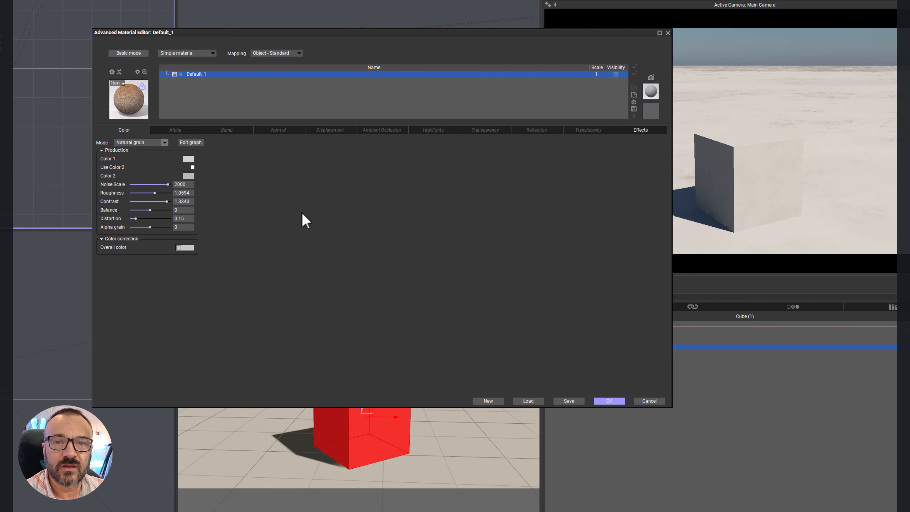
left_click(189, 160)
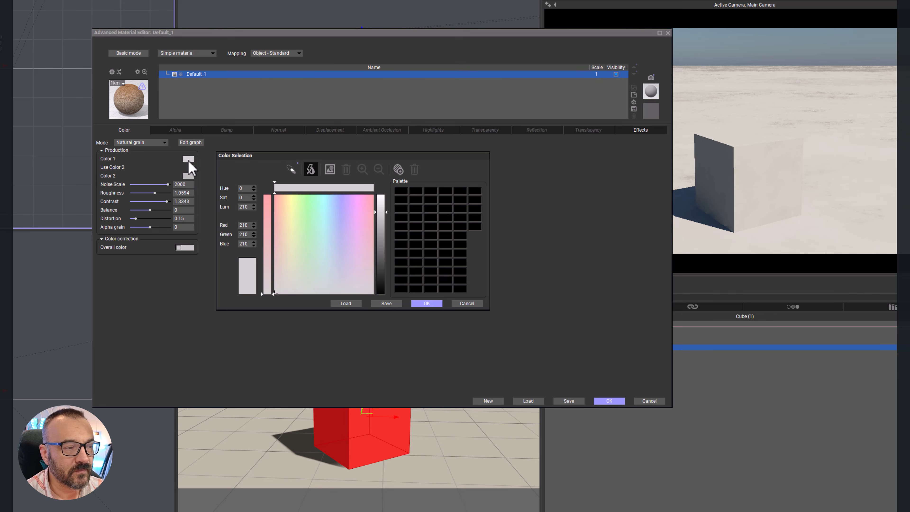
left_click(300, 265)
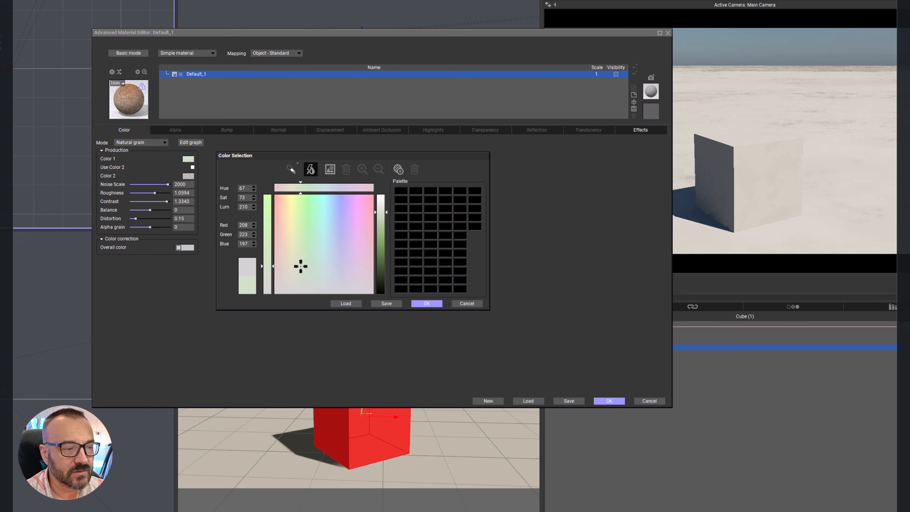
left_click_drag(380, 211, 382, 265)
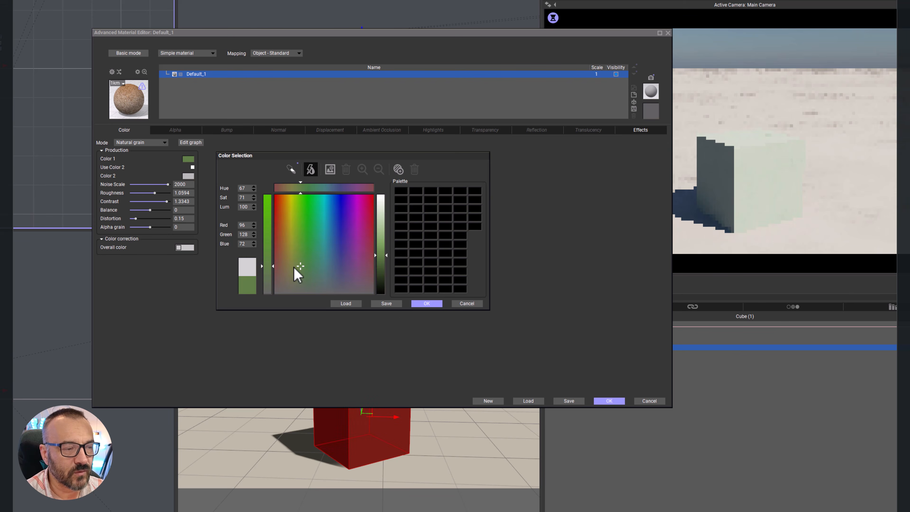
left_click_drag(296, 262, 290, 263)
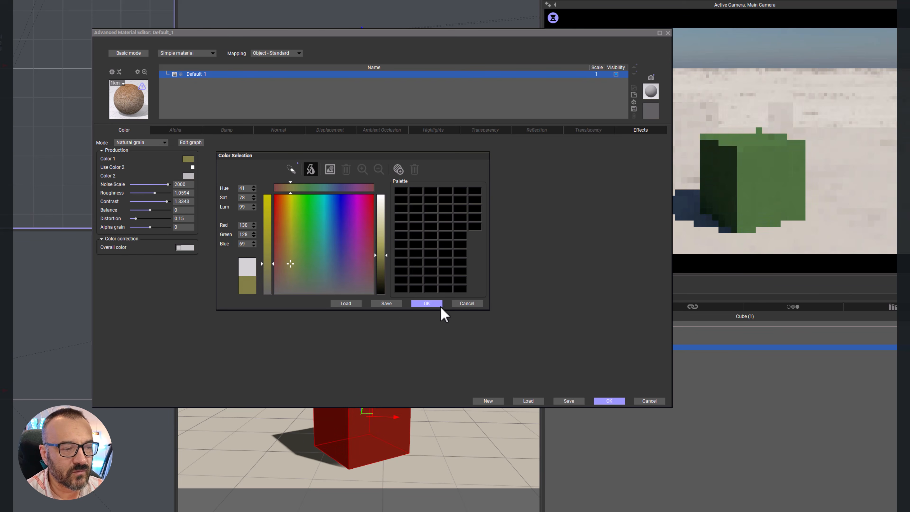
left_click(428, 303)
Step: Enable the second grain color and set Color 2 to a dark green with RGB 49, 70, 42
left_click(192, 167)
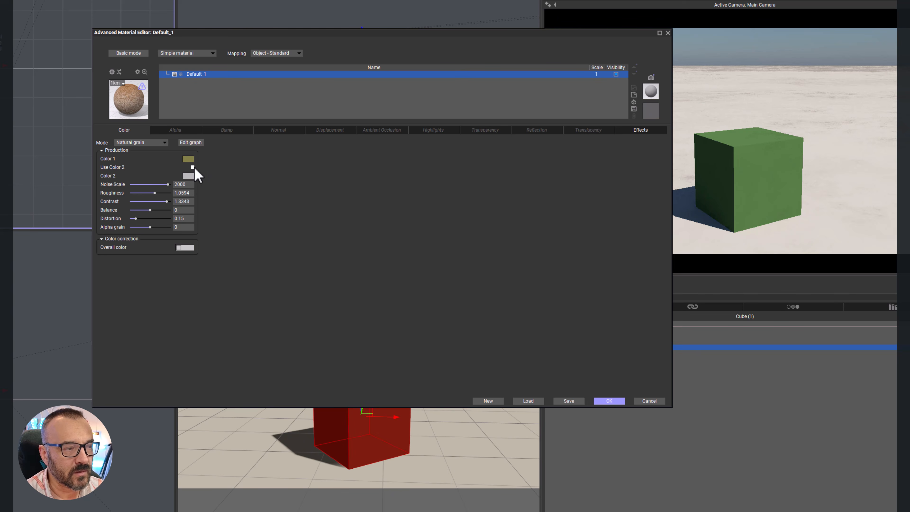
left_click(188, 176)
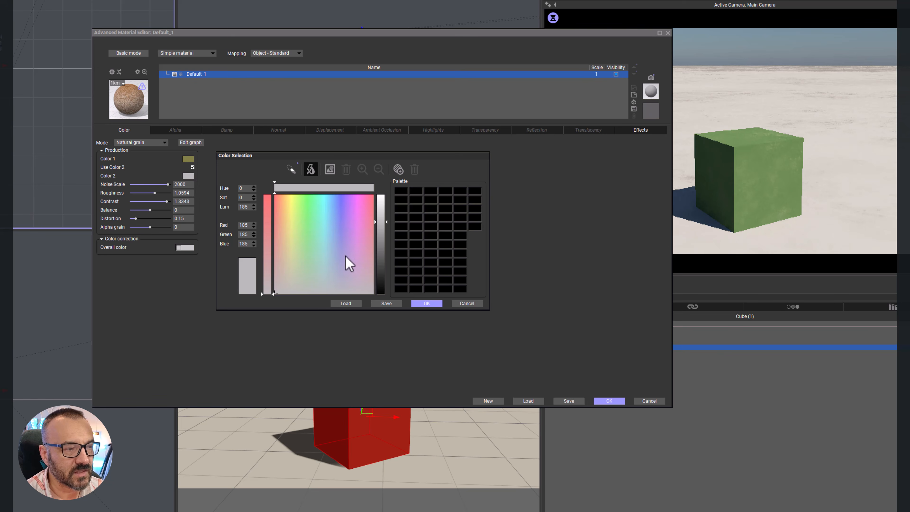
left_click_drag(300, 283, 301, 269)
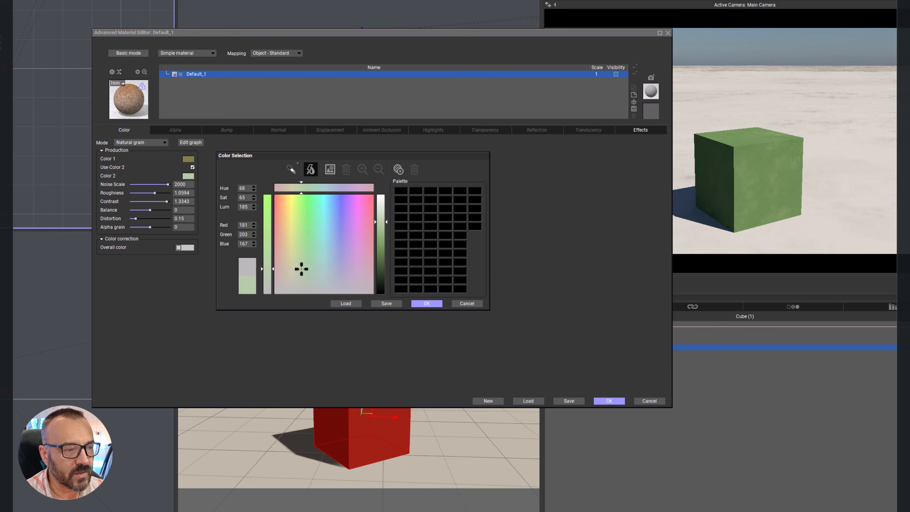
mouse_move(378, 258)
left_mouse_down()
mouse_move(382, 278)
mouse_move(376, 272)
left_mouse_up()
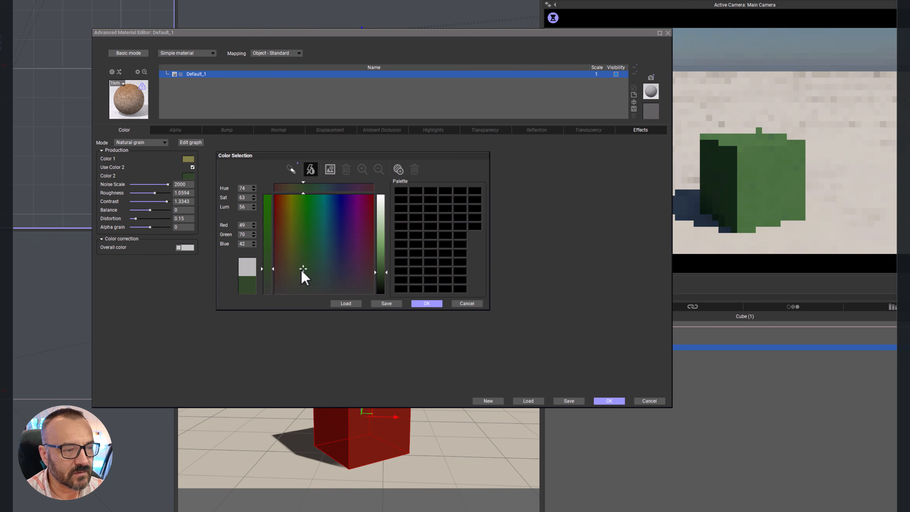
left_click(426, 304)
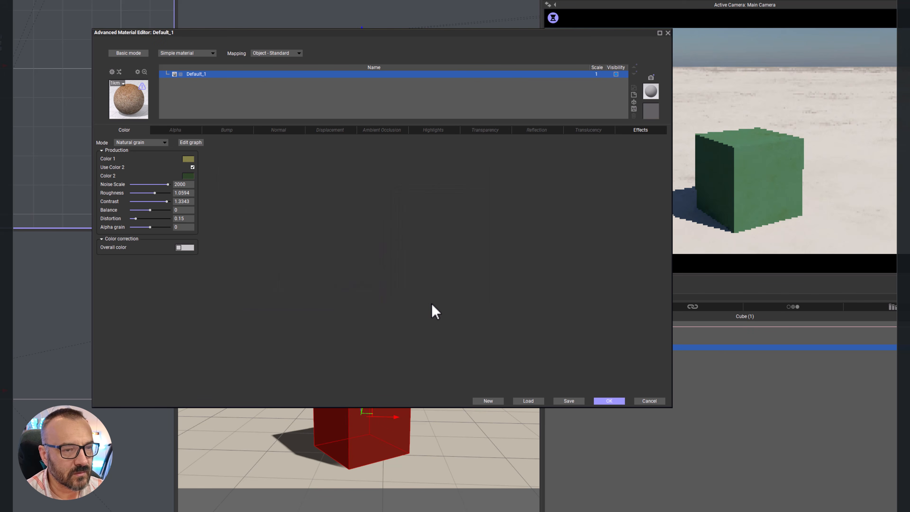
Step: Set the grain's noise scale to 387.551, roughness to 1.1554, balance to 0.266, distortion to 0.198 and alpha grain to 0.343
mouse_move(160, 183)
left_mouse_down()
mouse_move(168, 184)
mouse_move(158, 183)
left_mouse_up()
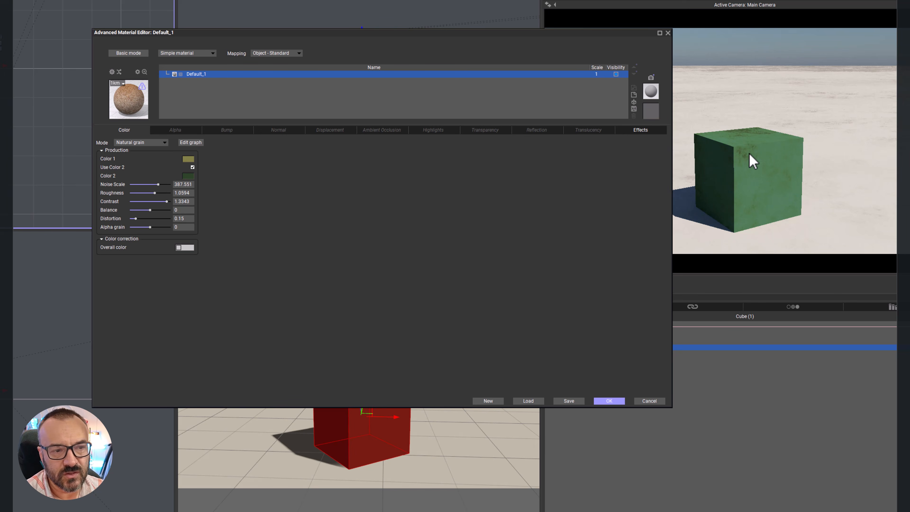
right_click(763, 166)
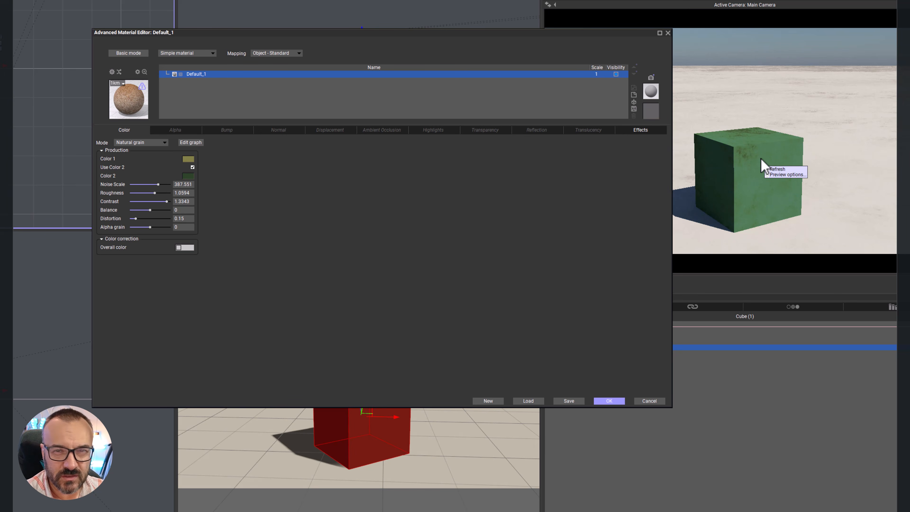
left_click_drag(158, 192, 169, 193)
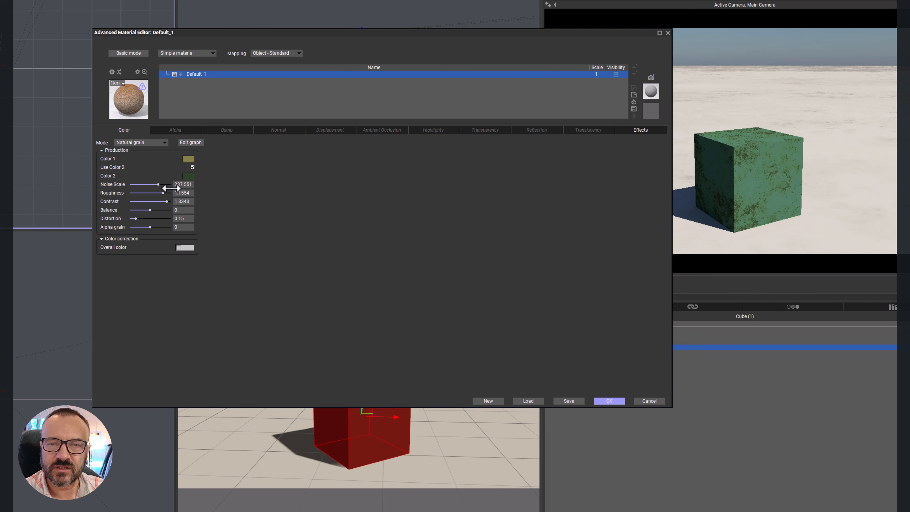
left_click_drag(163, 211, 145, 217)
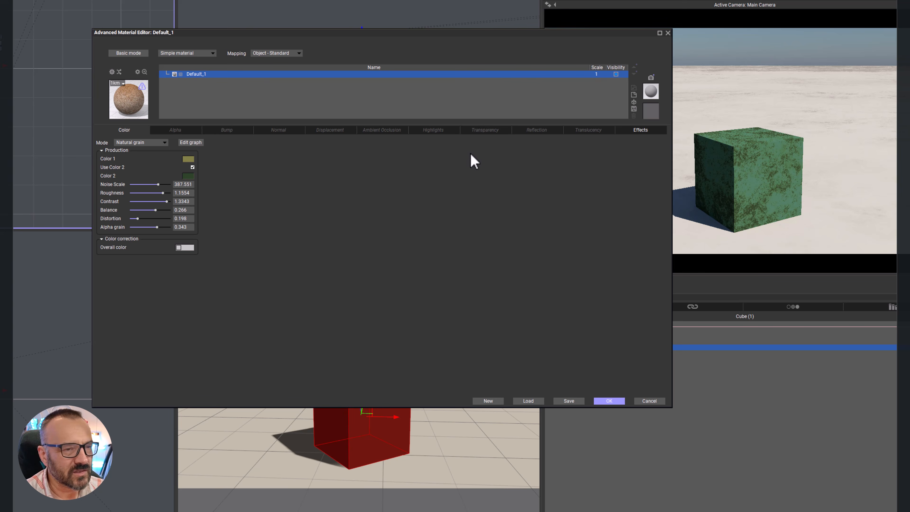
Step: Set the grain's Color 2 to a dark olive green with RGB 57, 69, 43
left_click(188, 176)
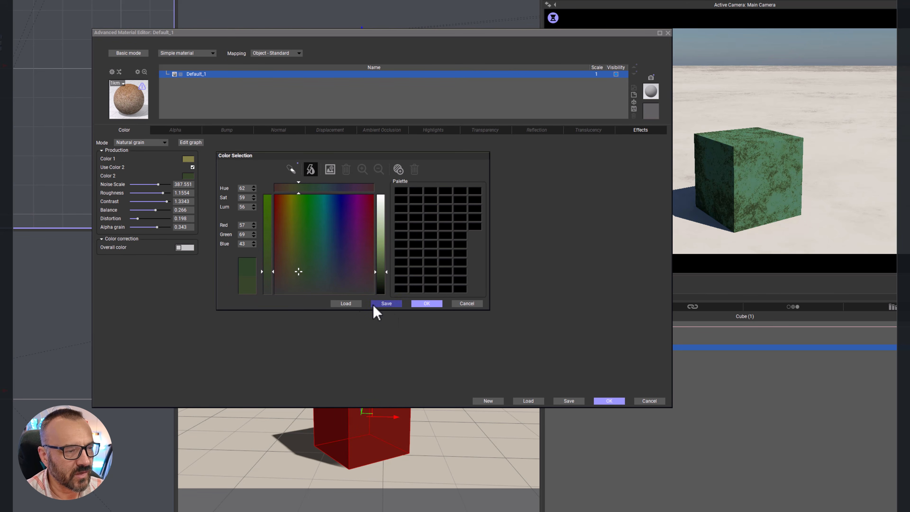
left_click(434, 303)
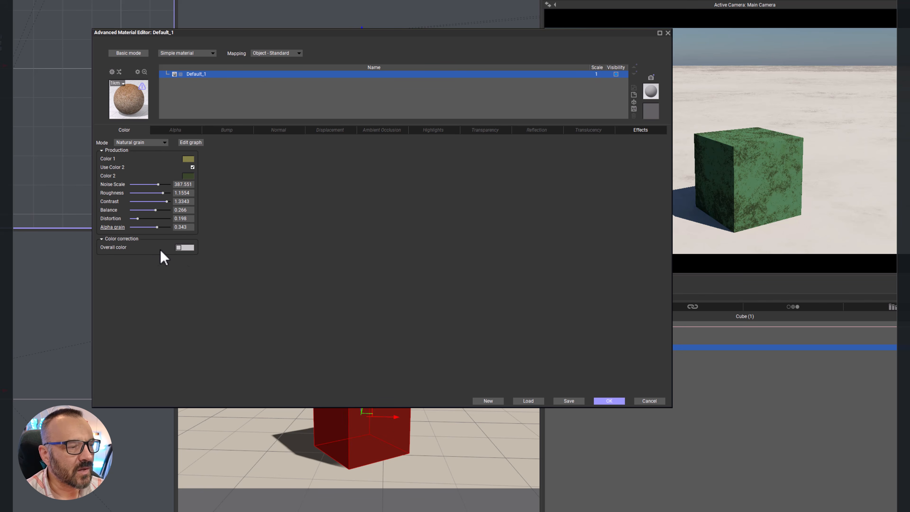
left_click(190, 248)
left_click(305, 275)
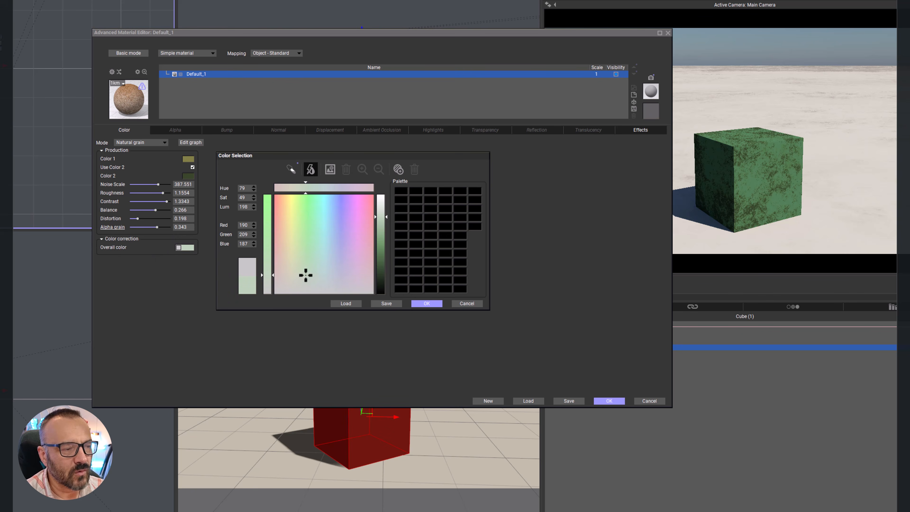
left_click(318, 246)
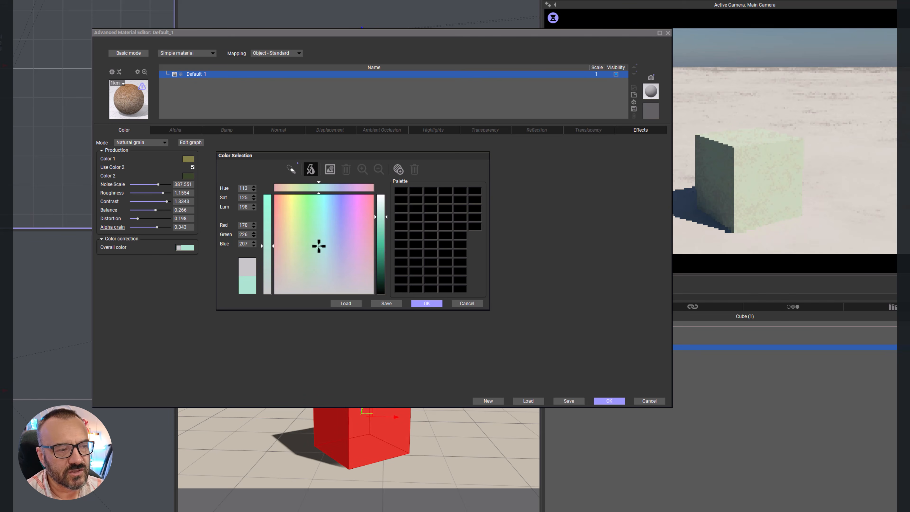
left_click_drag(318, 245, 358, 226)
left_click(359, 224)
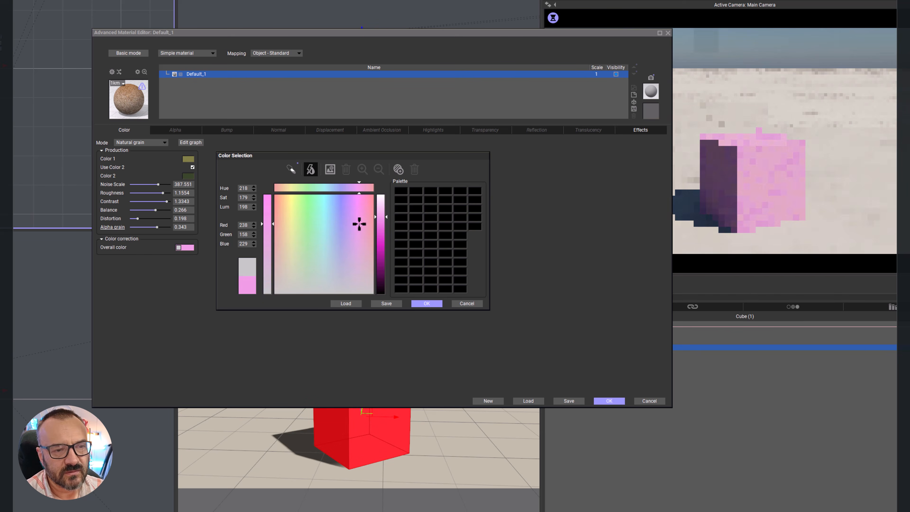
left_click(469, 304)
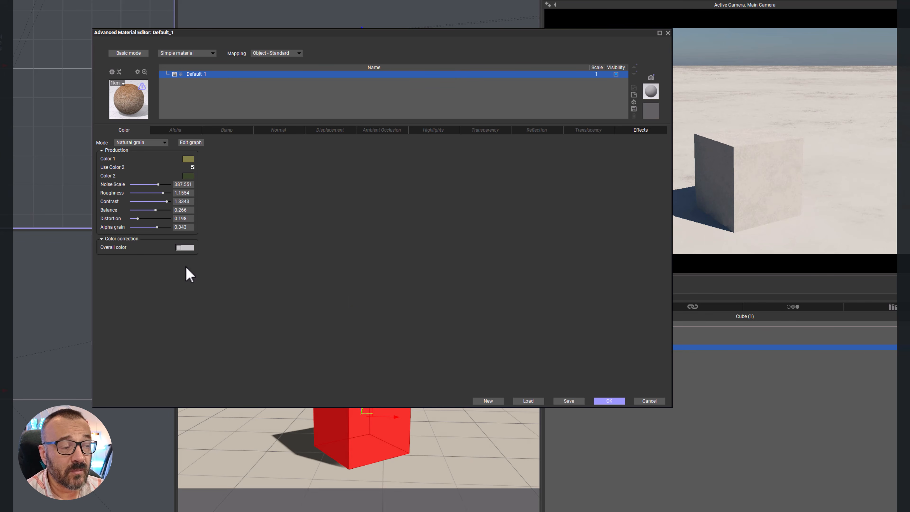
Step: Reset the overall color correction of the natural grain and review the available color modes
right_click(188, 247)
left_click(212, 258)
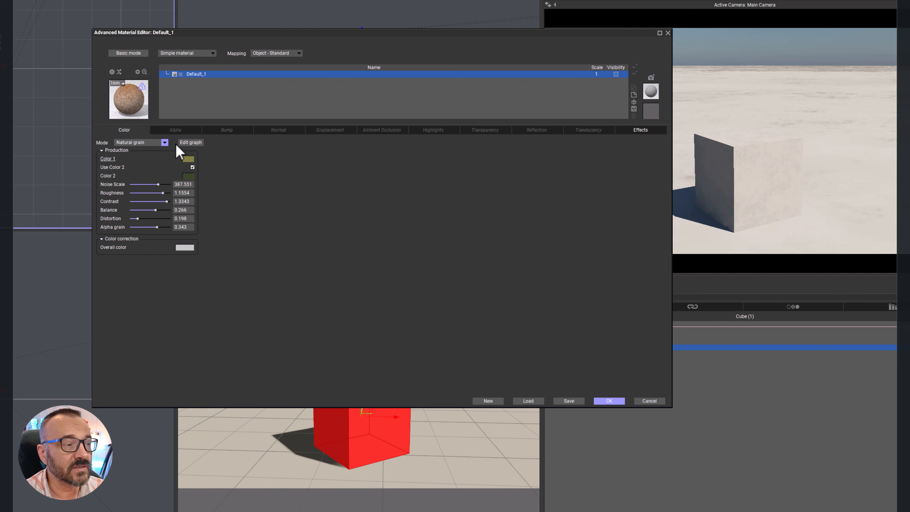
left_click(155, 144)
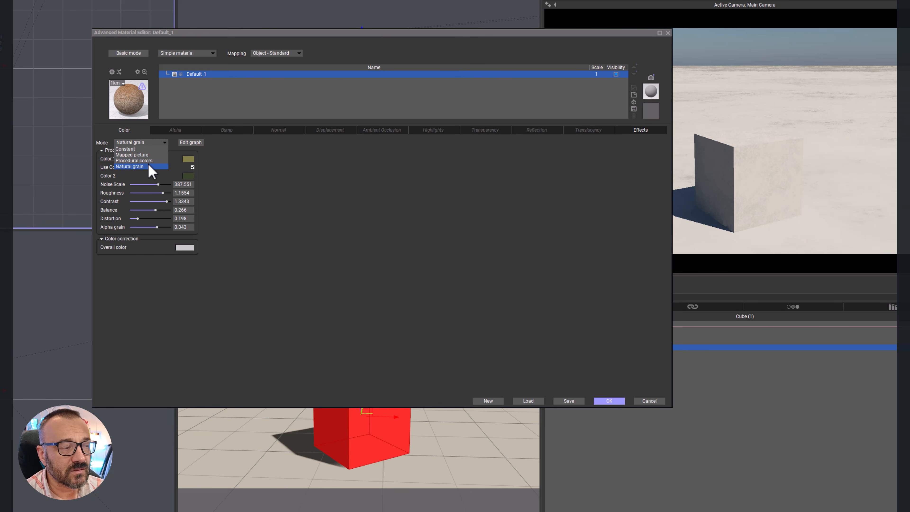
left_click(341, 208)
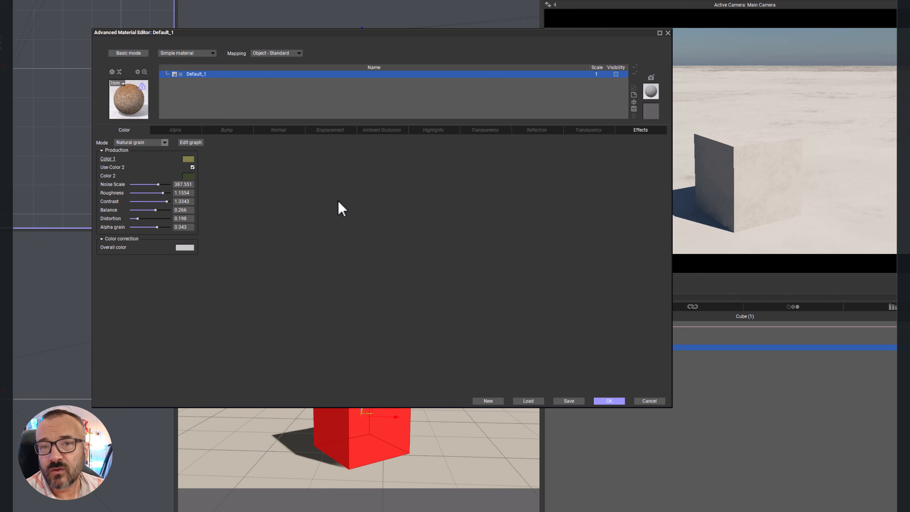
Step: Set the material's alpha to a mapped picture using Roadsign_a.bmp, declining the matching bump file
left_click(181, 131)
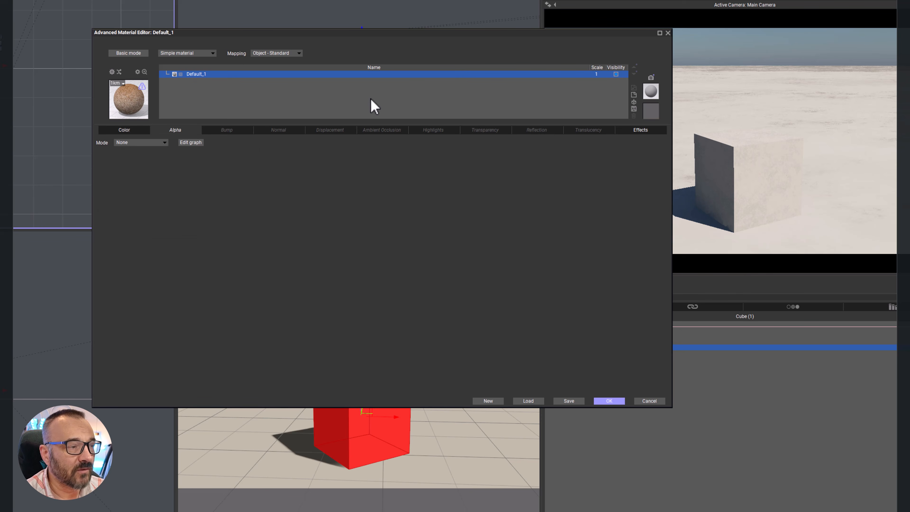
left_click(164, 143)
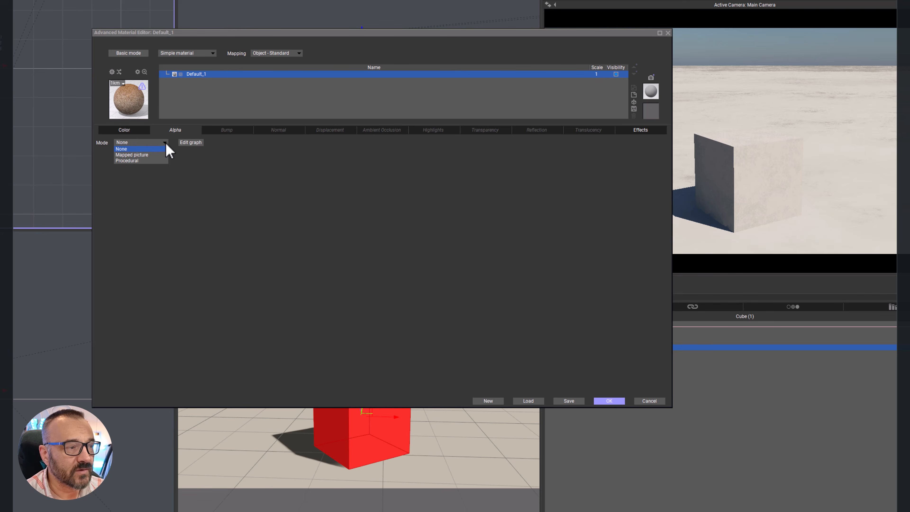
left_click(143, 155)
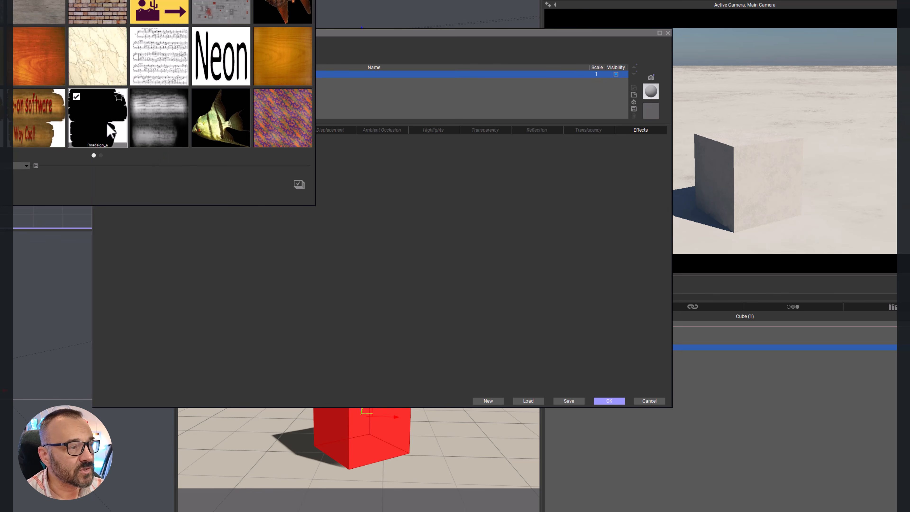
left_click(300, 189)
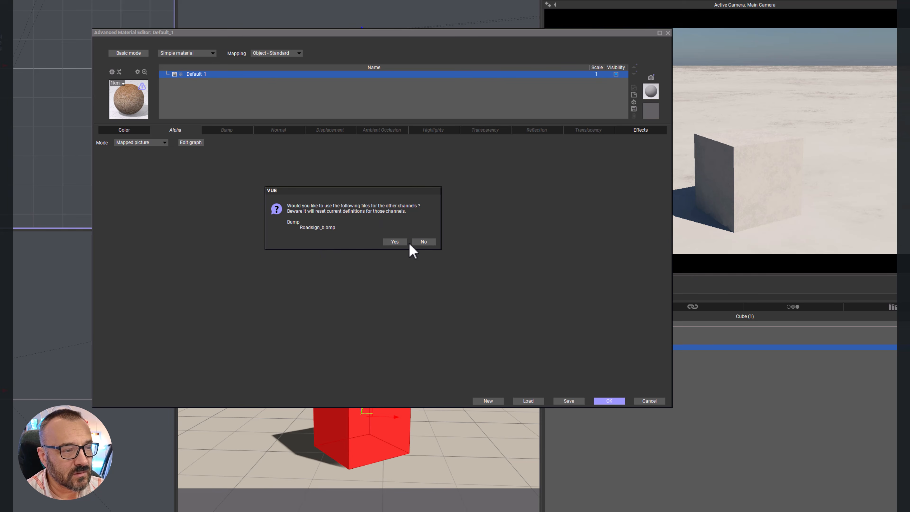
left_click(423, 243)
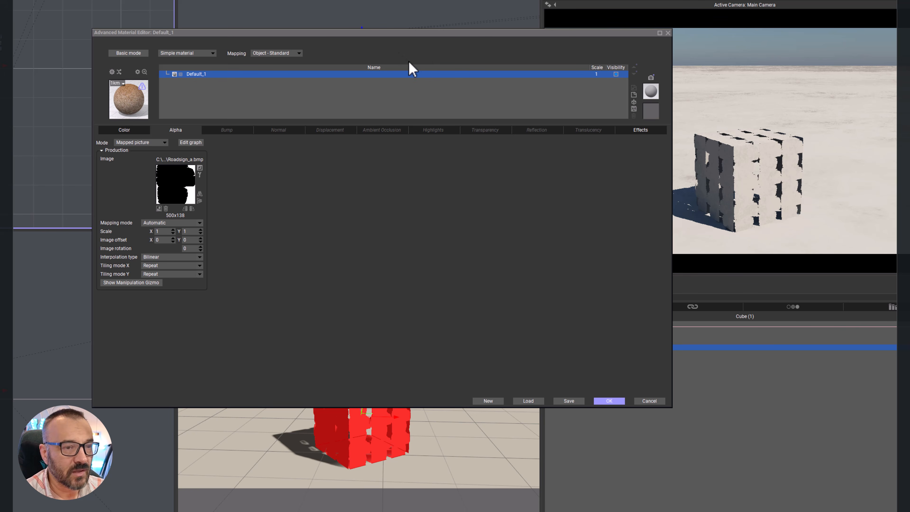
Step: Set the material mapping to Object - Parametric and review the alpha picture's mapping mode and interpolation type options
left_click(297, 54)
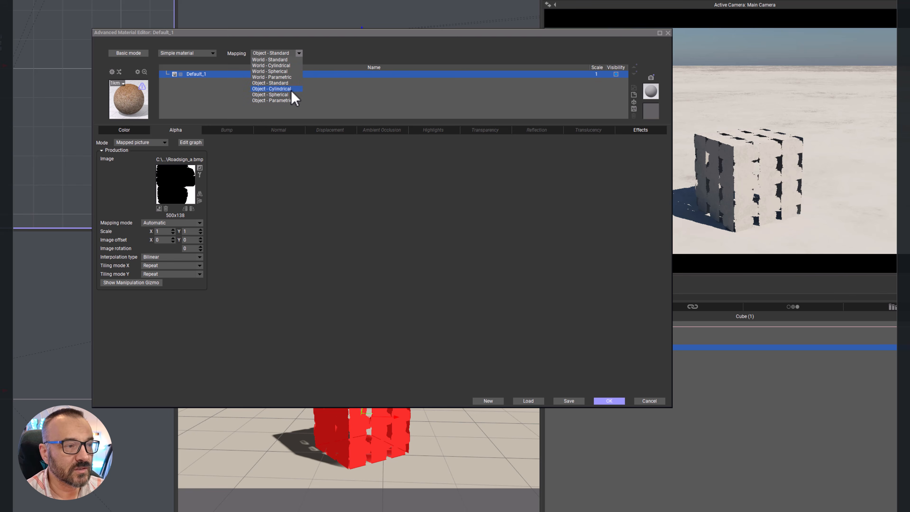
left_click(289, 99)
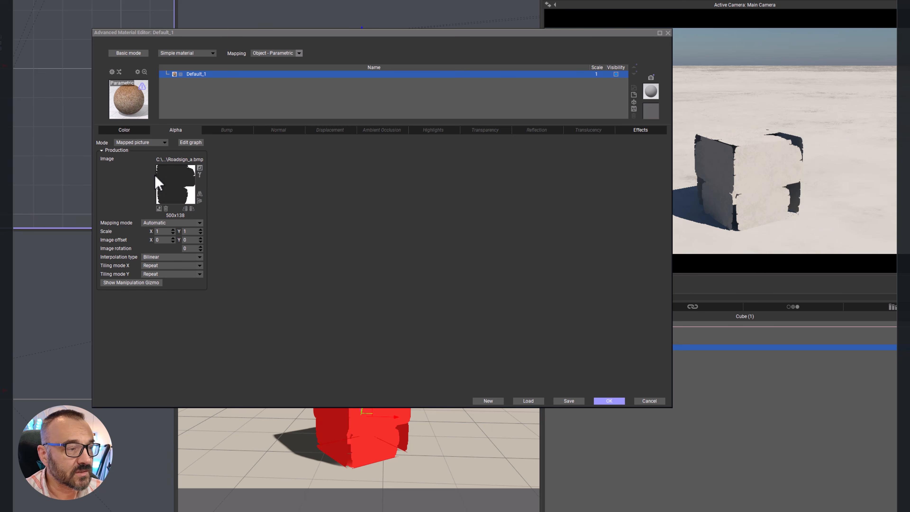
left_click(200, 223)
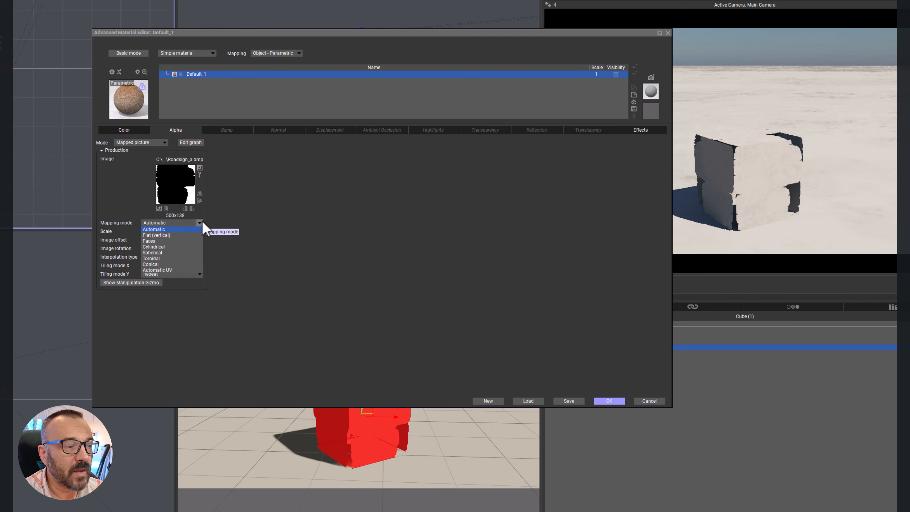
left_click(252, 212)
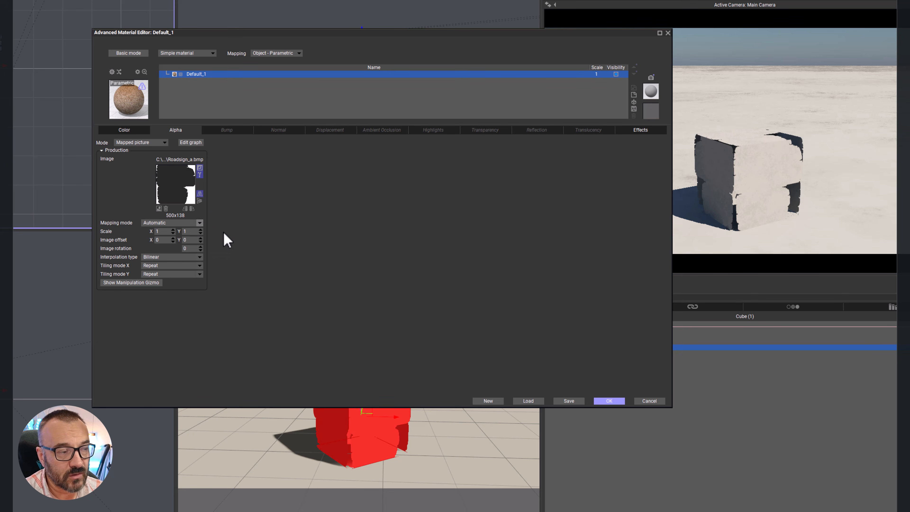
left_click(192, 256)
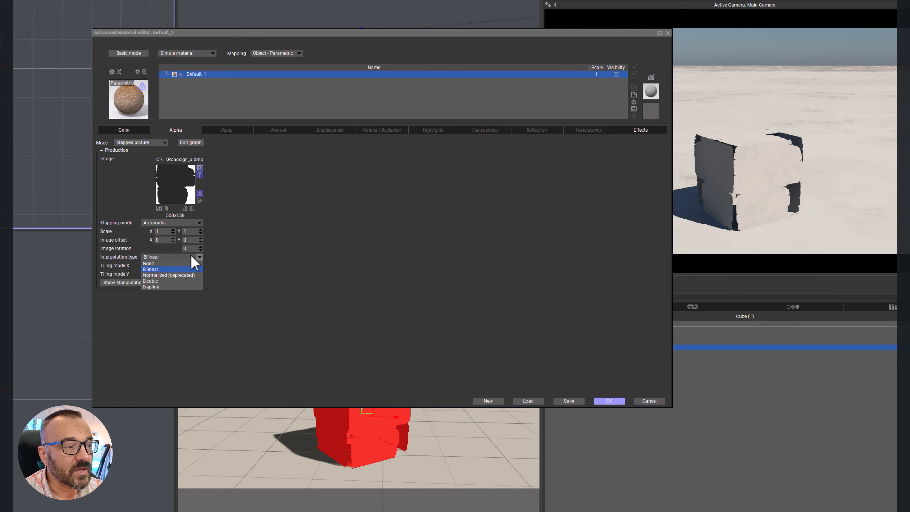
left_click(273, 246)
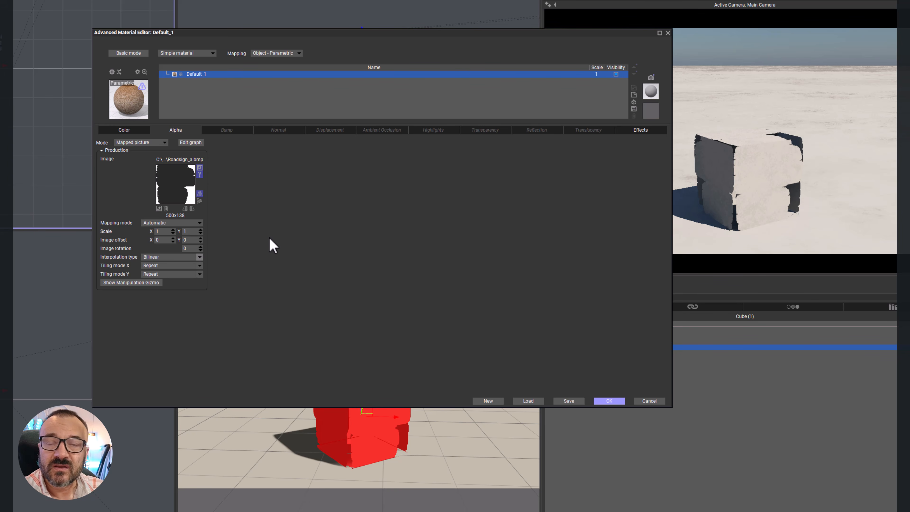
left_click(199, 257)
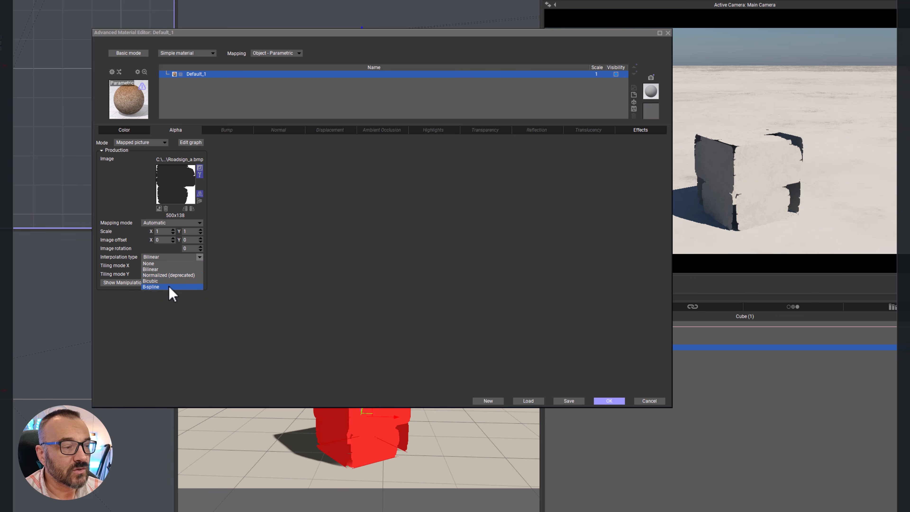
left_click(275, 266)
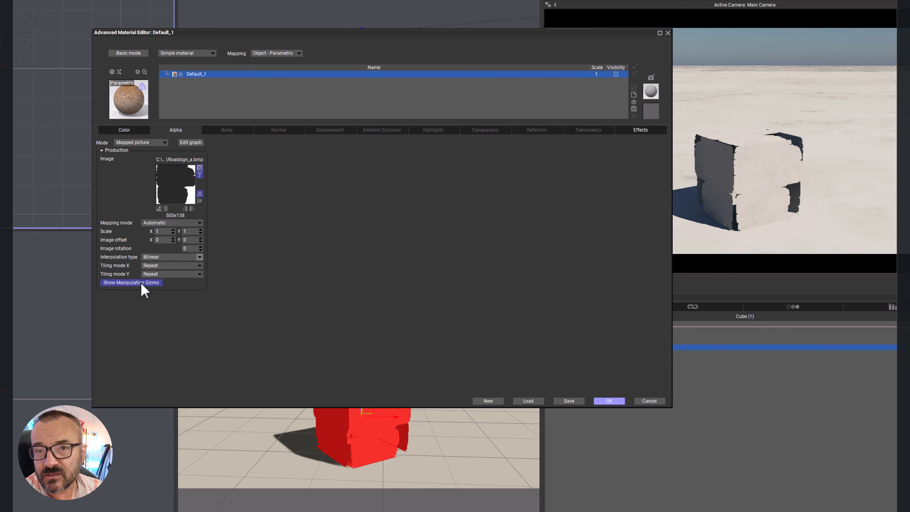
Step: Switch the alpha from the mapped picture to Procedural and load a mottled black-and-white noise function
left_click(157, 143)
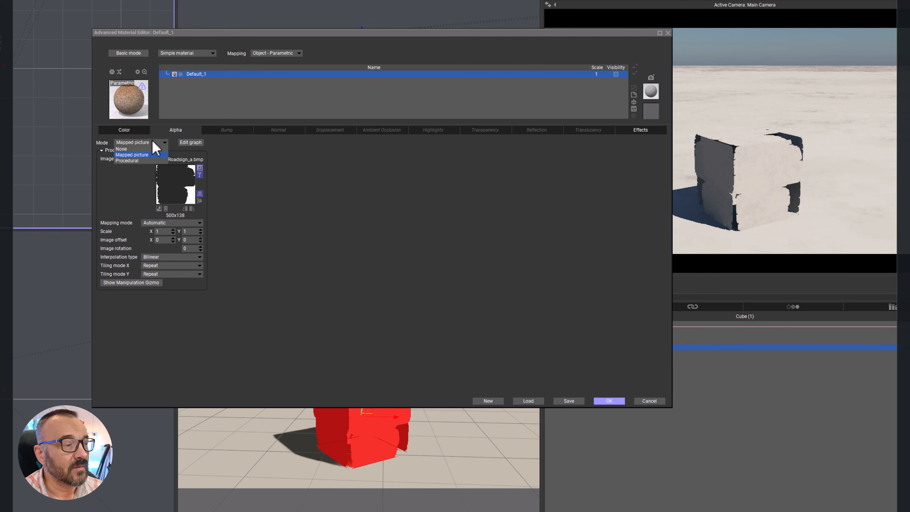
left_click(134, 149)
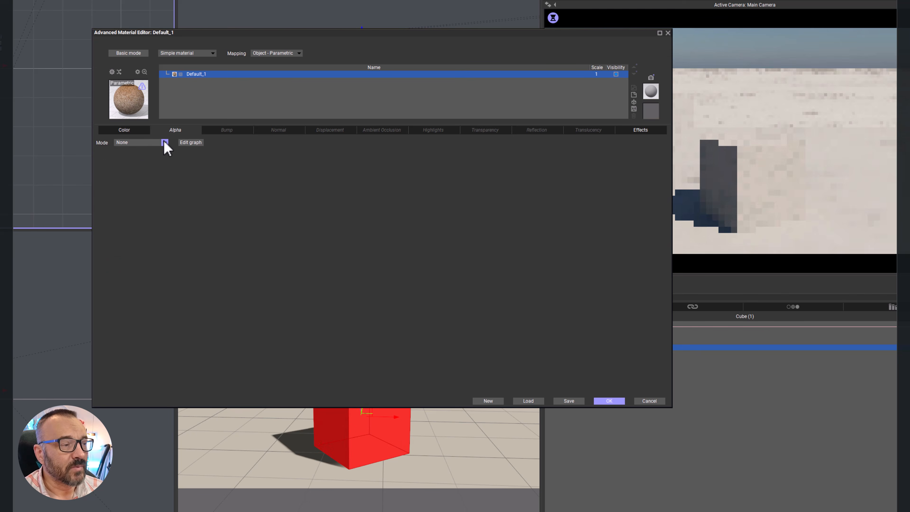
left_click(163, 141)
left_click(140, 162)
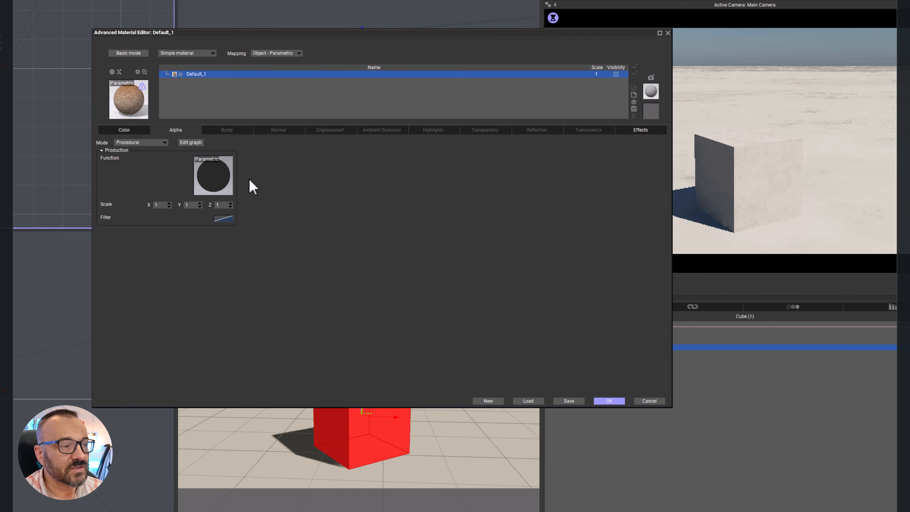
left_click(225, 181)
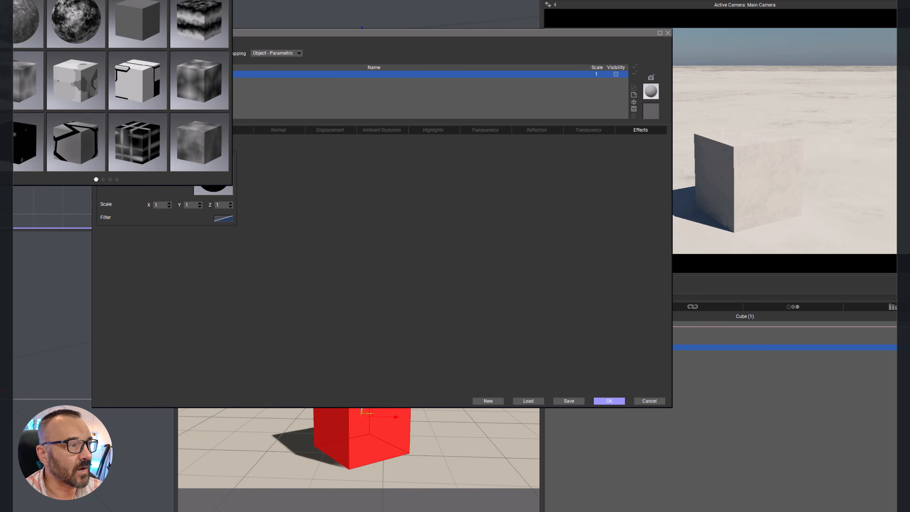
double_click(62, 21)
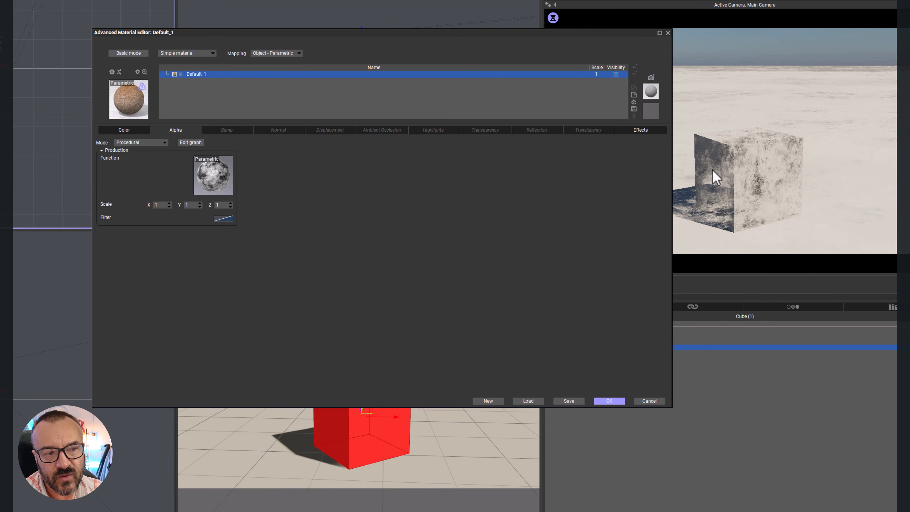
Step: Move the material editor aside to reveal the render preview and set the alpha mode to None
left_click_drag(623, 32, 574, 32)
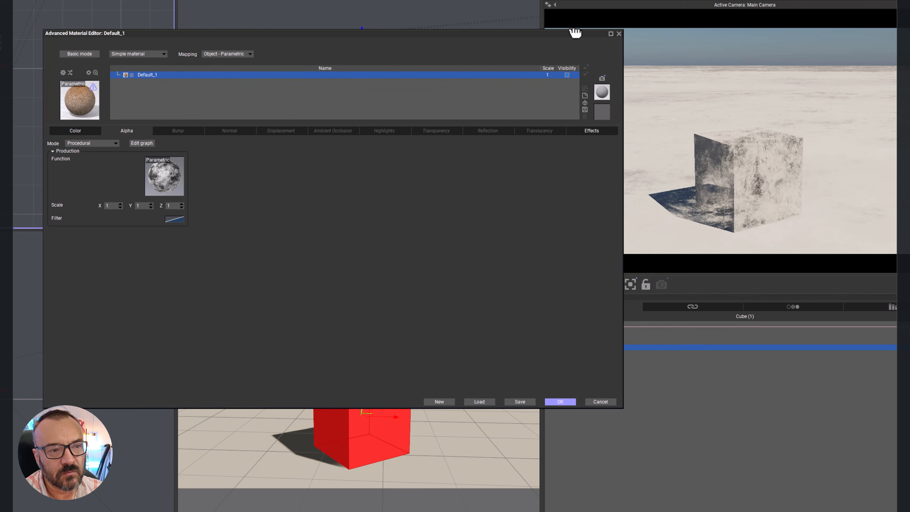
right_click(755, 206)
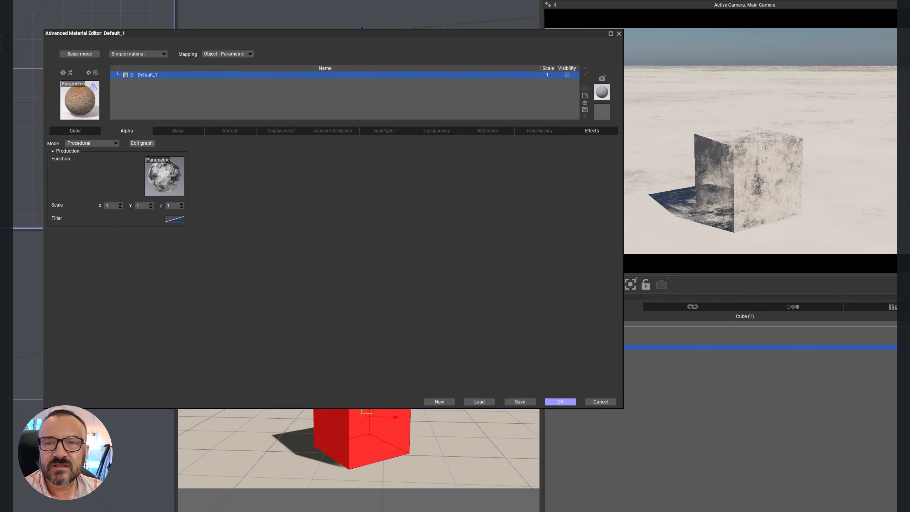
left_click(768, 209)
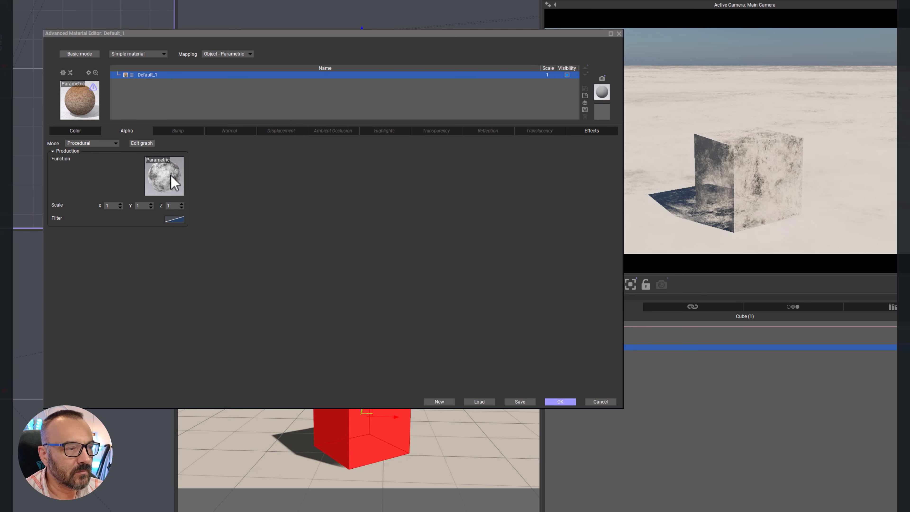
left_click(108, 143)
left_click(79, 149)
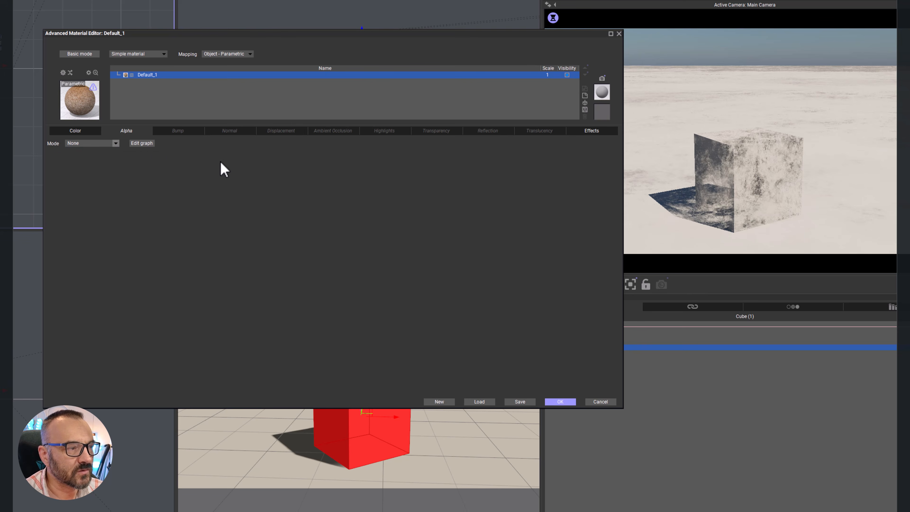
Step: Return to the natural grain color settings and reset the overall color
left_click(77, 131)
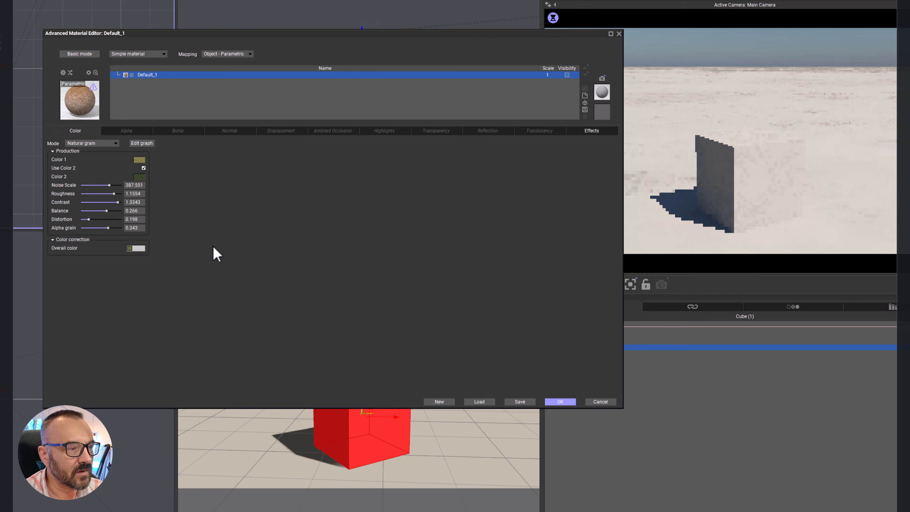
right_click(142, 248)
left_click(171, 260)
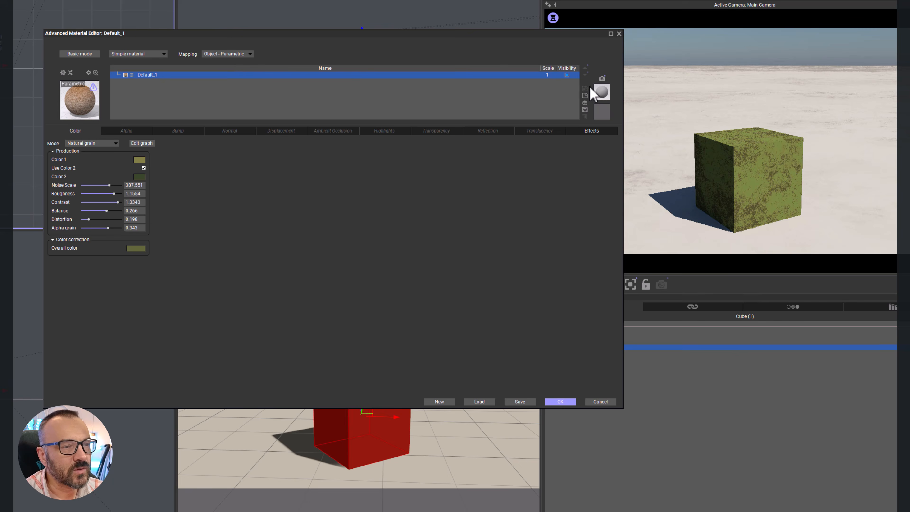
Step: Add a new layer above Default_1 in the material and set its color mode to Natural grain
left_click(585, 95)
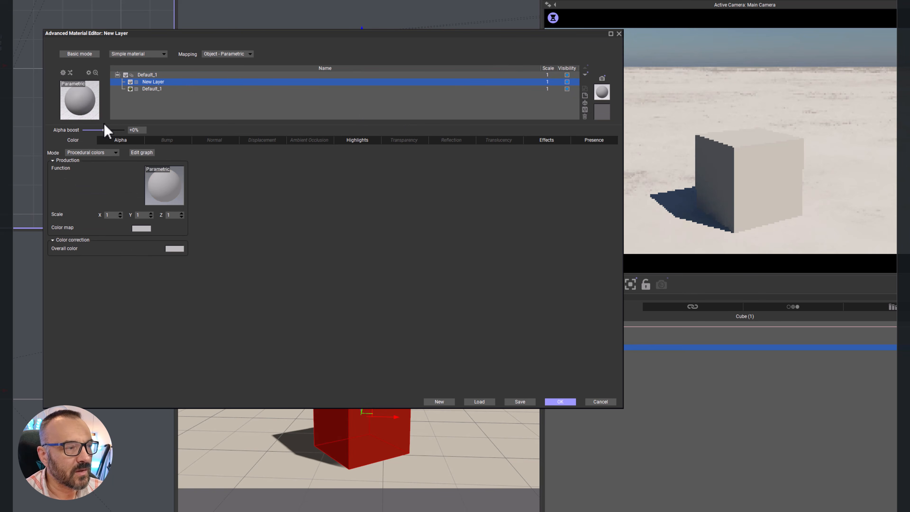
left_click(108, 152)
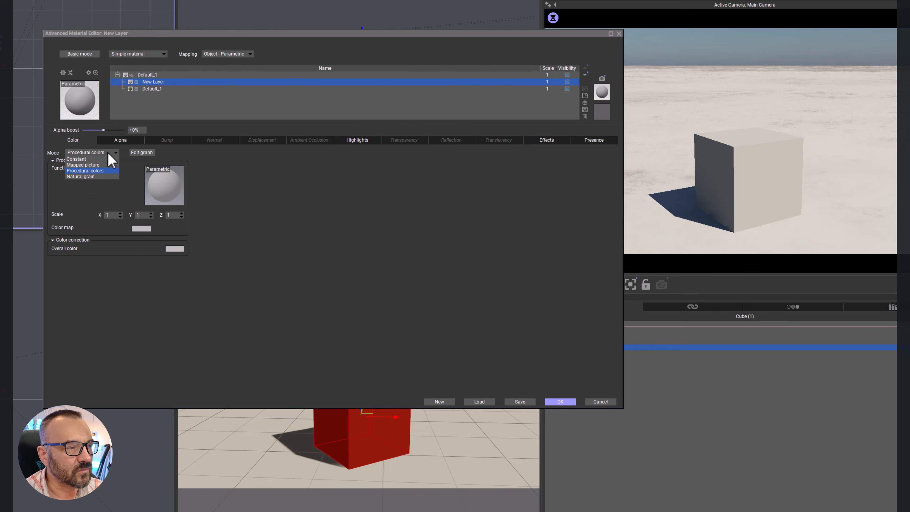
left_click(91, 176)
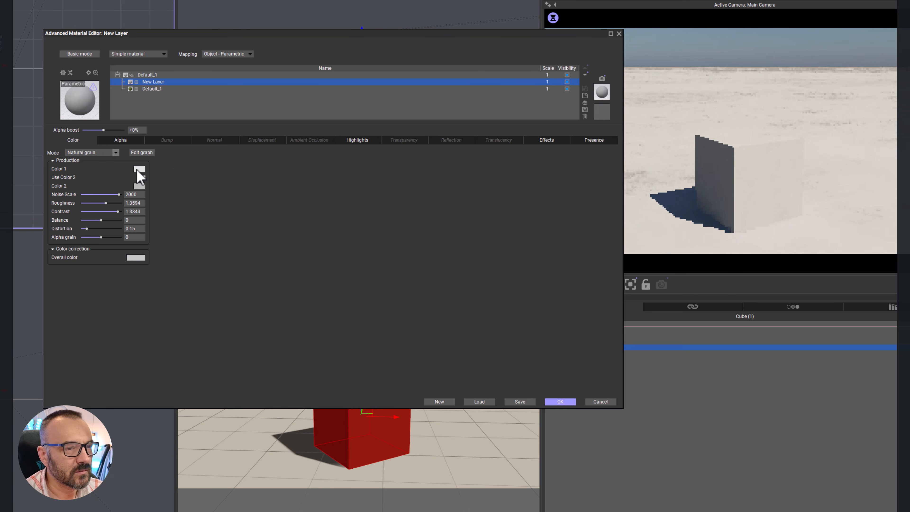
Step: Set Color 2 of the new layer's natural grain to a very dark olive tone
left_click(143, 185)
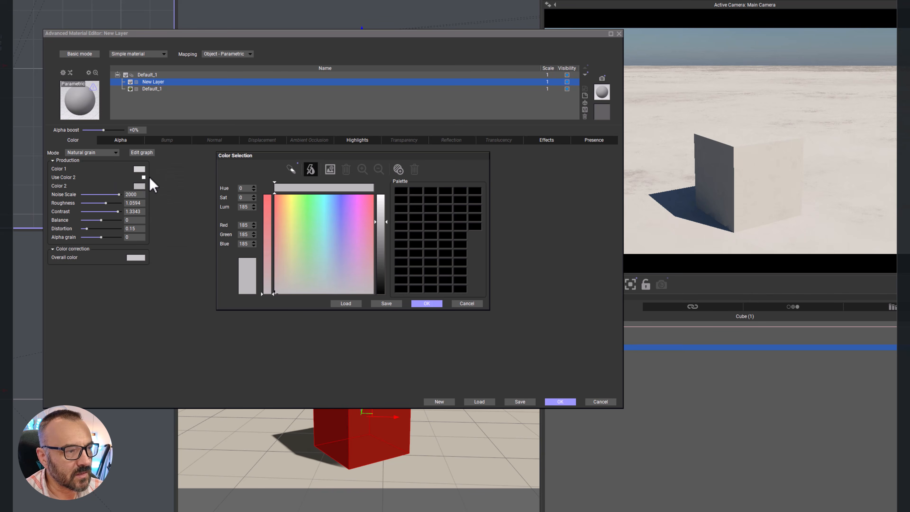
left_click_drag(304, 278, 296, 284)
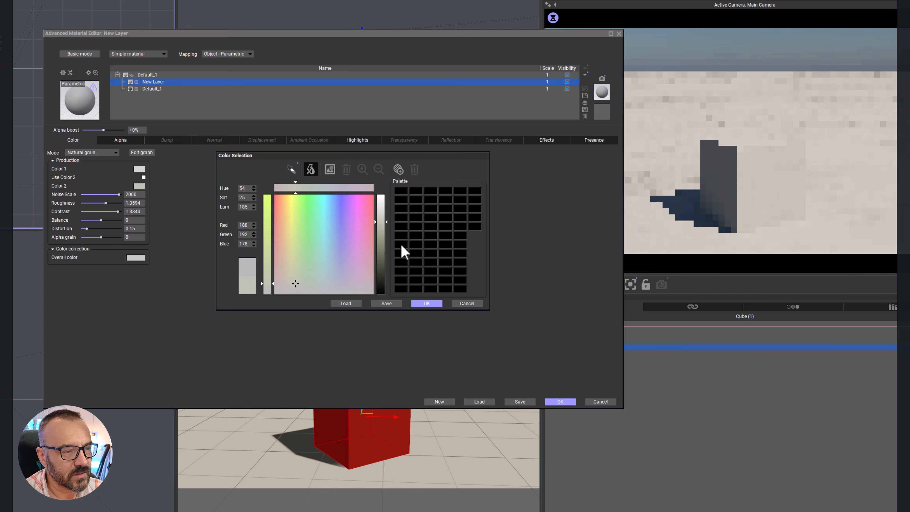
left_click_drag(403, 246, 395, 283)
left_click(426, 304)
Step: Enable Use Color 2 and set the grain's noise scale to 337.156, roughness to 1.1064 and distortion to 0.435
left_click(144, 177)
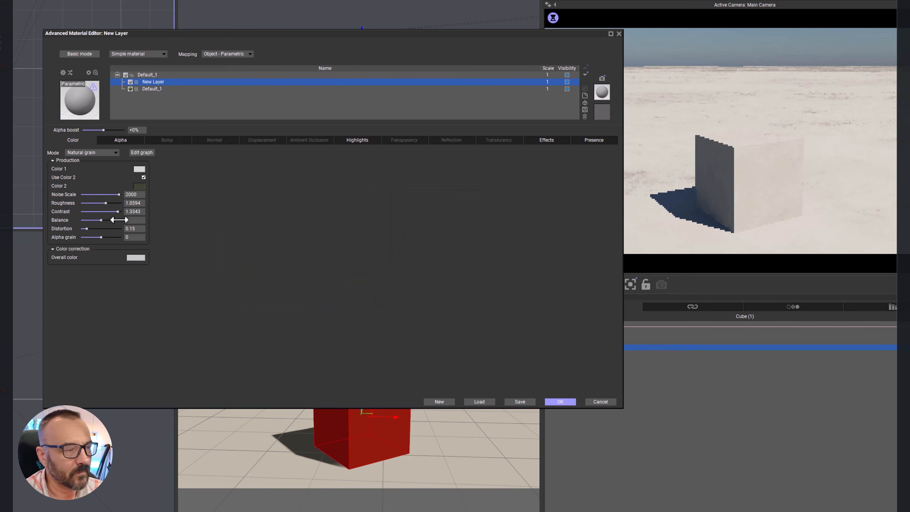
left_click_drag(107, 203, 108, 194)
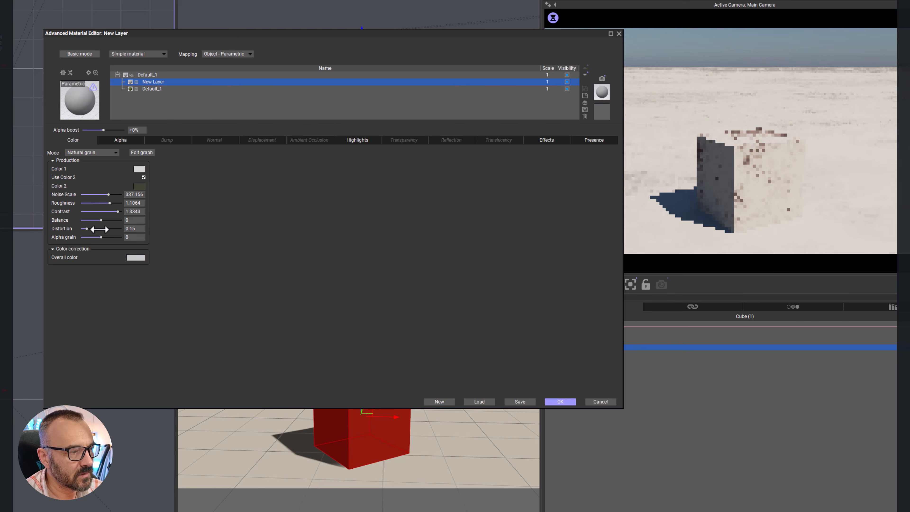
left_click_drag(86, 229, 98, 228)
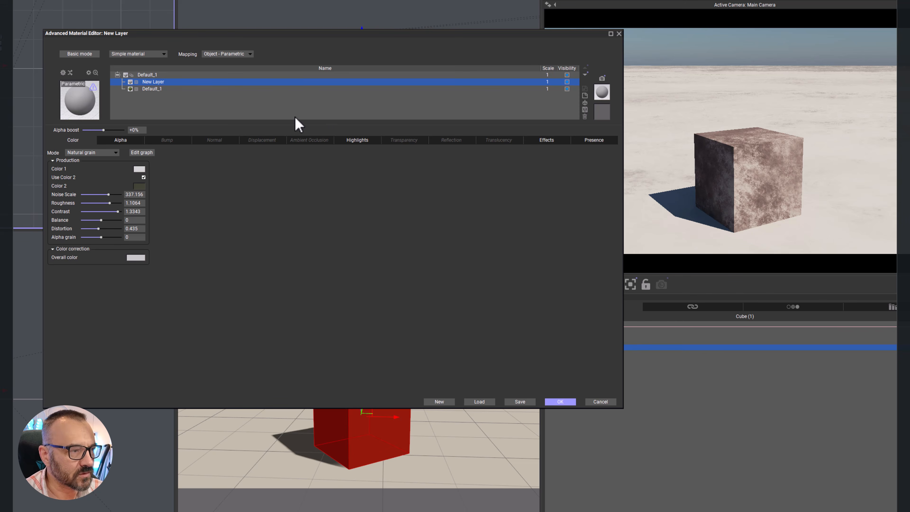
Step: Load a mottled black-and-white fractal function as the new layer's procedural alpha
left_click(126, 140)
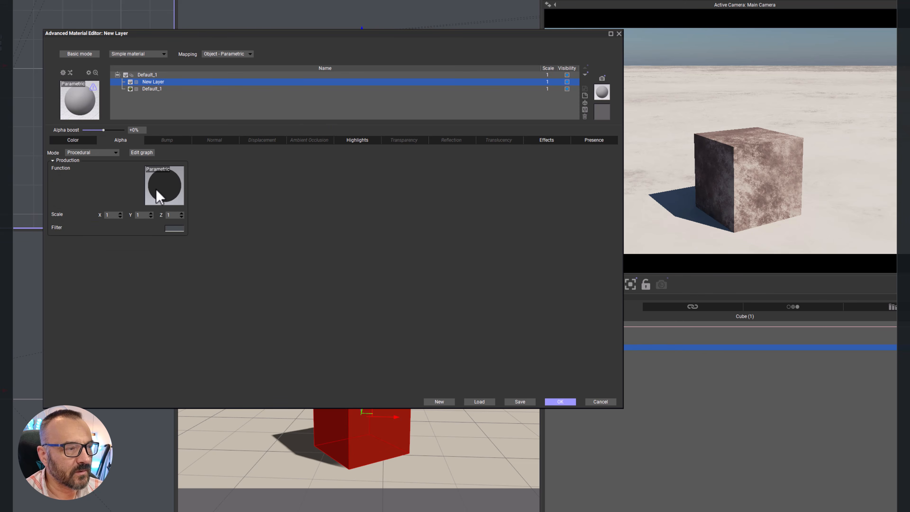
left_click(171, 186)
left_click(81, 42)
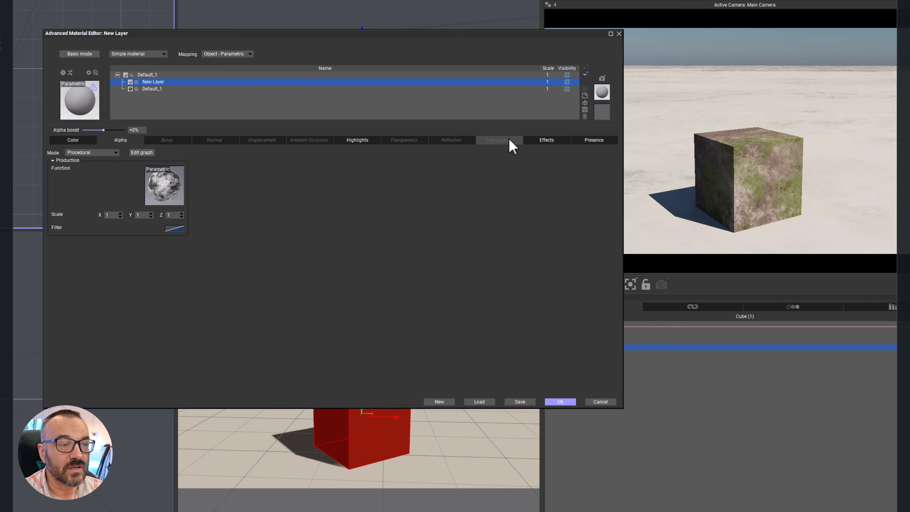
Step: Review the new layer's transparency, alpha, color and bump settings
left_click(398, 141)
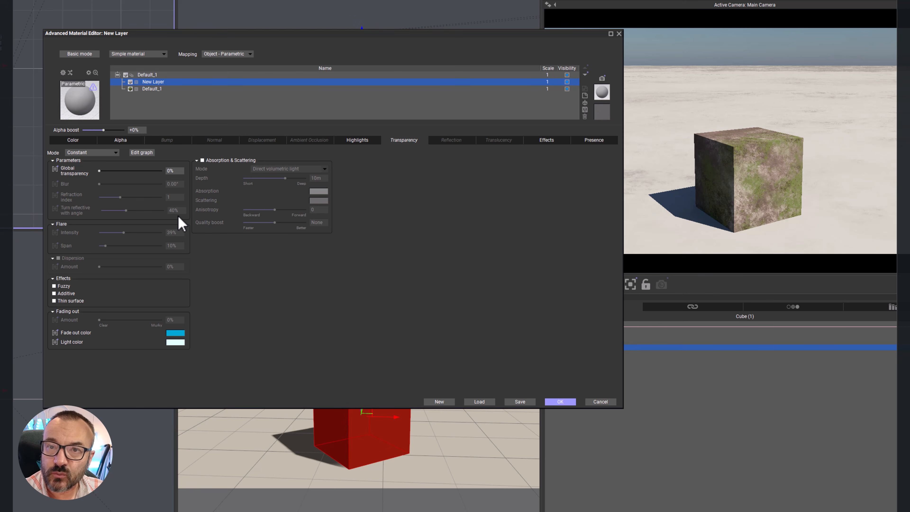
left_click(128, 140)
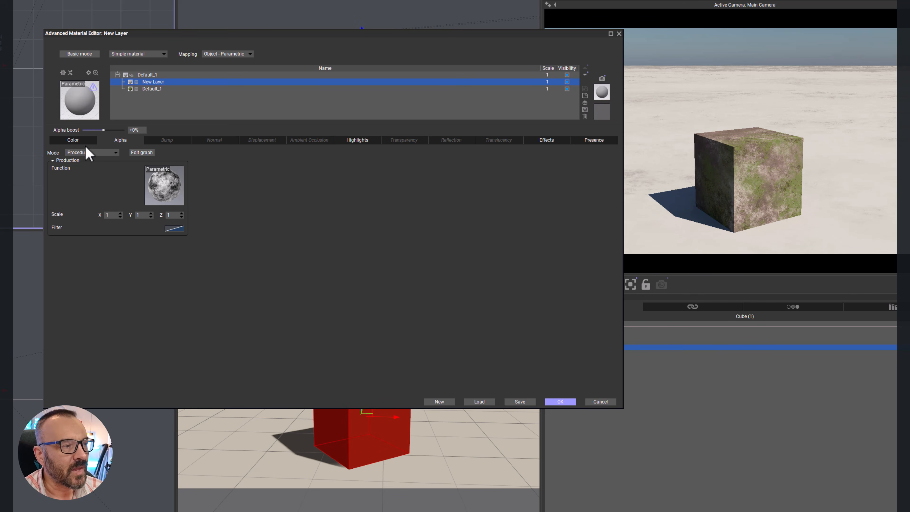
left_click(72, 141)
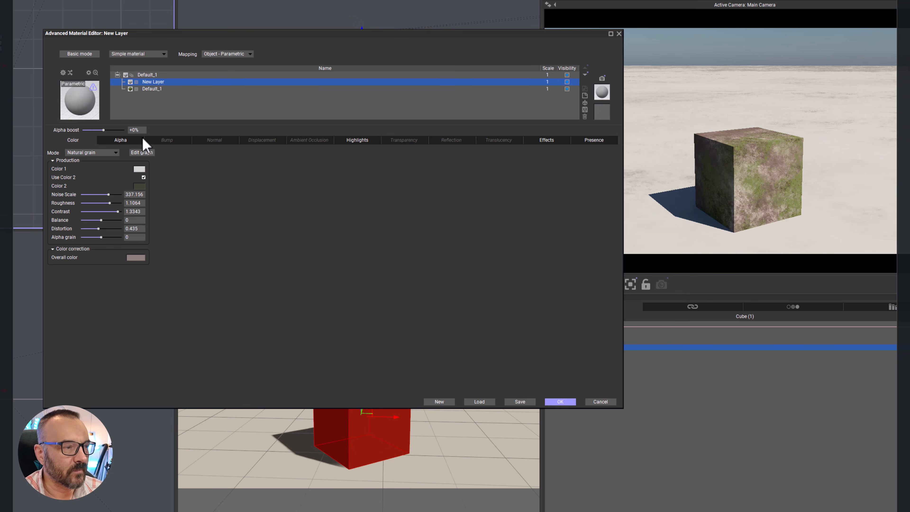
left_click(114, 140)
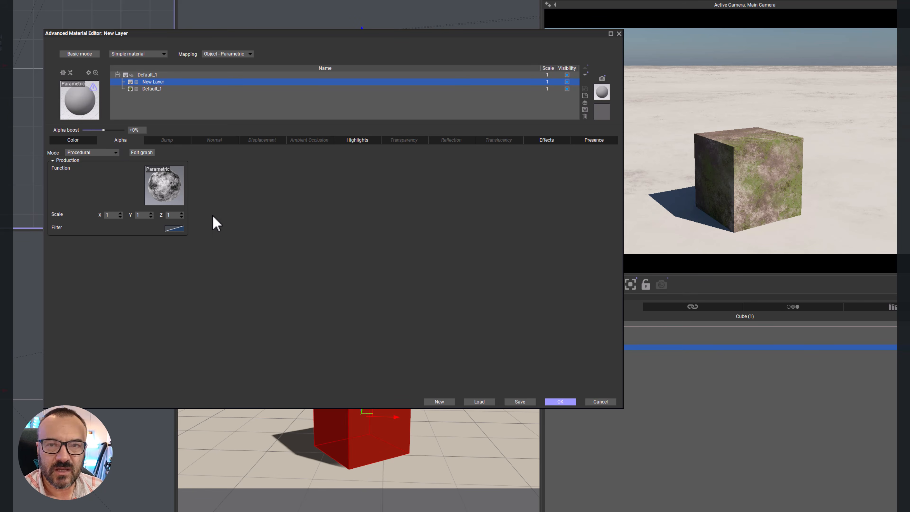
left_click(171, 140)
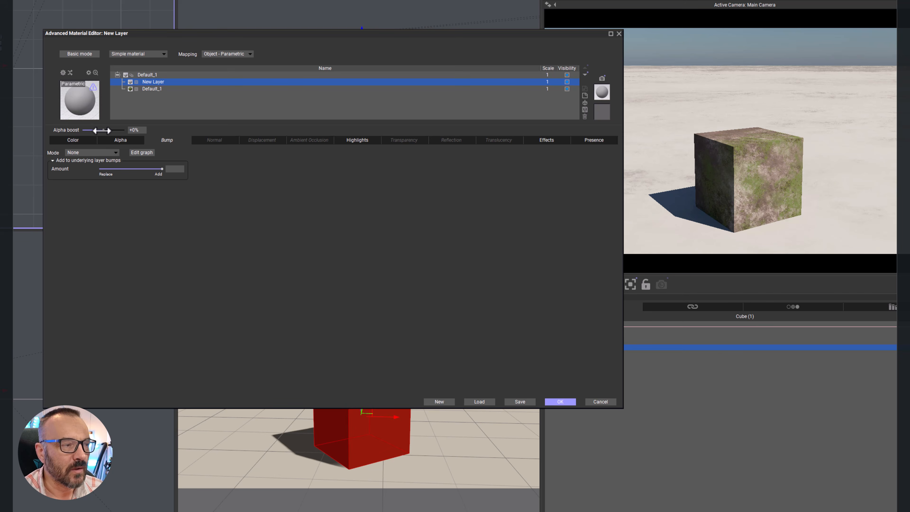
Step: Try the new layer's alpha boost at its maximum and at -100%, and return it to +0%
left_click_drag(97, 130, 132, 130)
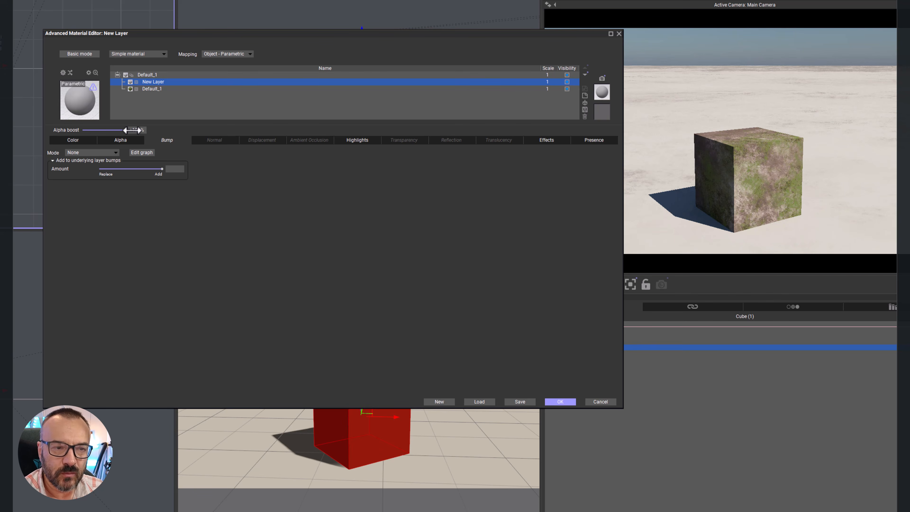
left_click_drag(126, 129, 82, 130)
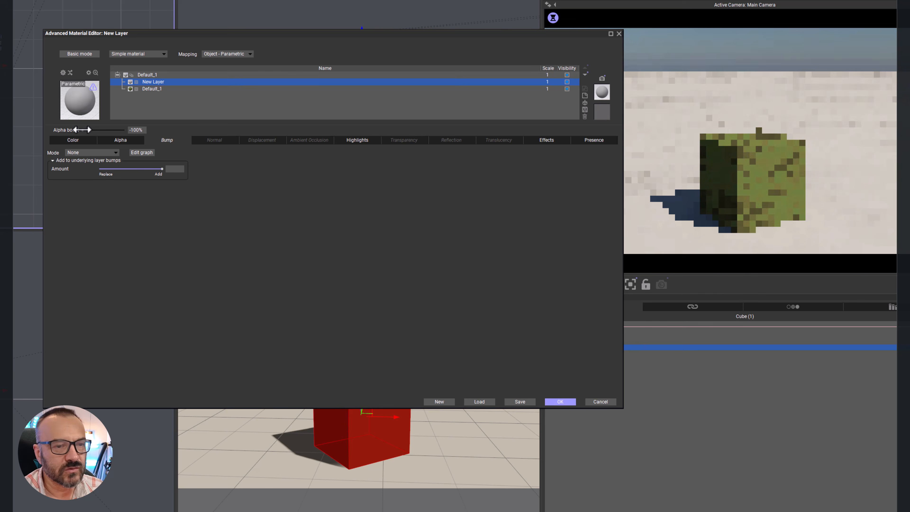
left_click_drag(82, 129, 105, 130)
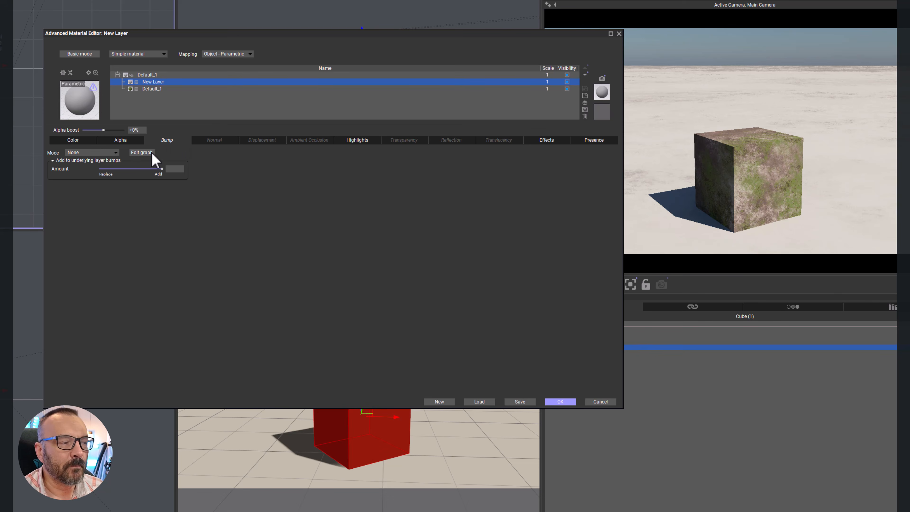
Step: Set the new layer's bump mode to Procedural and load the Grainy Fractal function for it
left_click(115, 153)
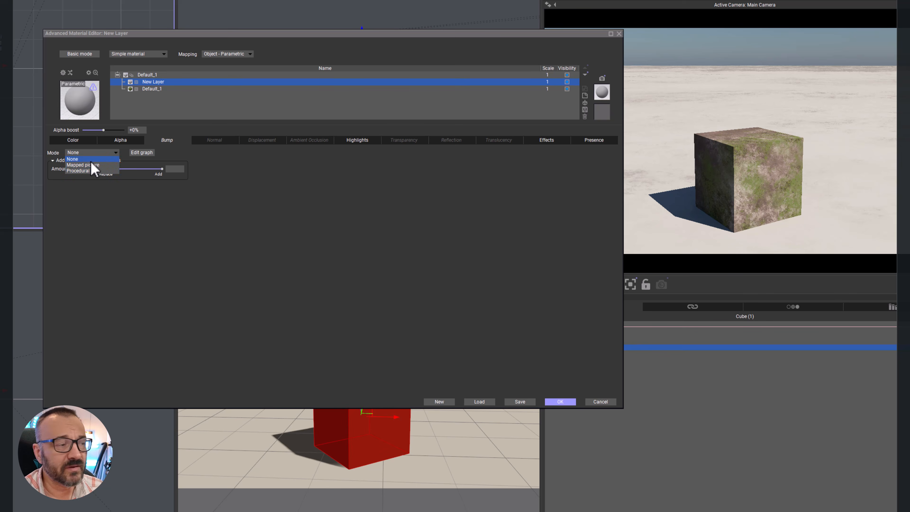
left_click(265, 194)
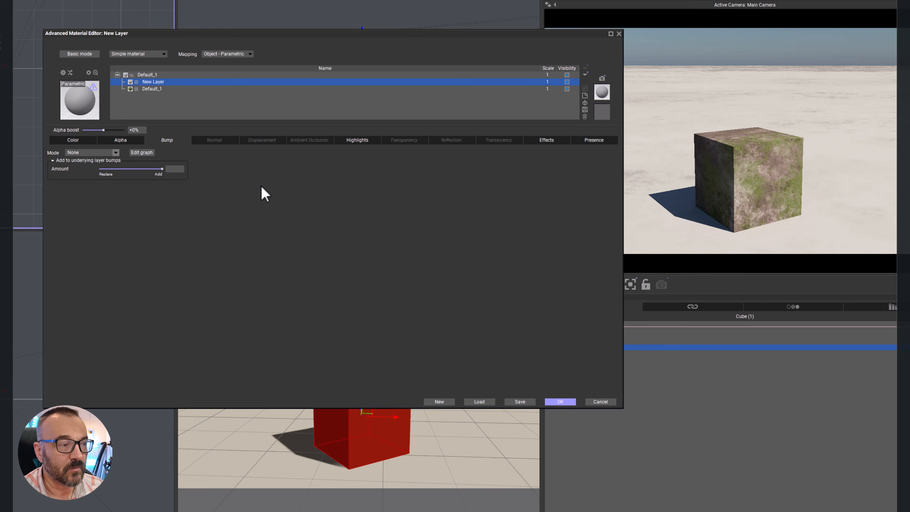
left_click(116, 152)
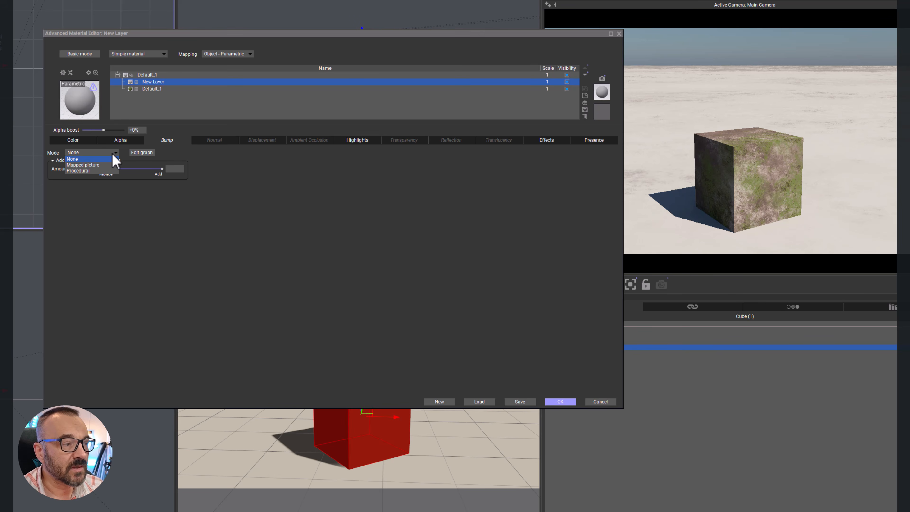
left_click(91, 170)
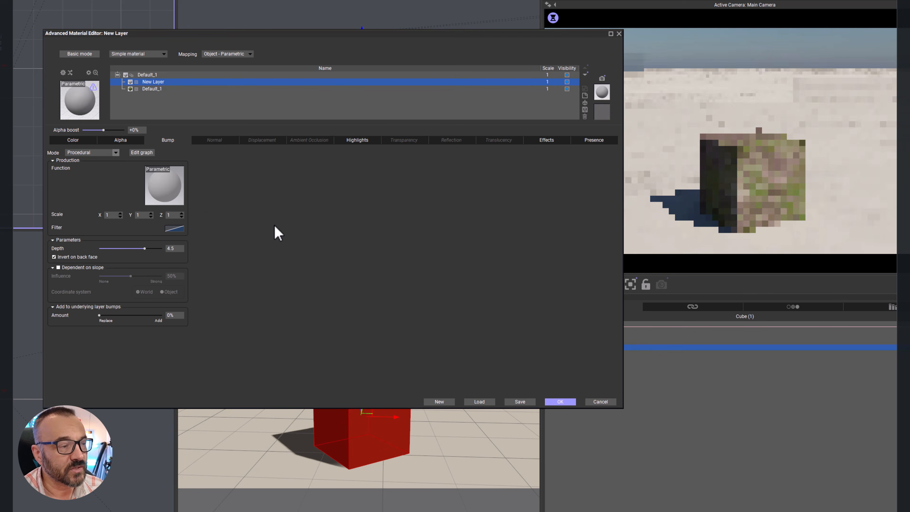
left_click(174, 189)
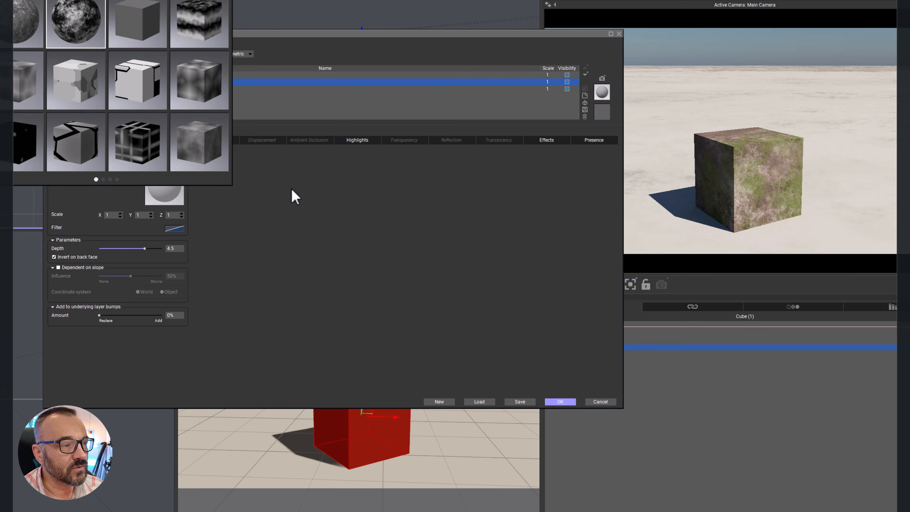
left_click(67, 23)
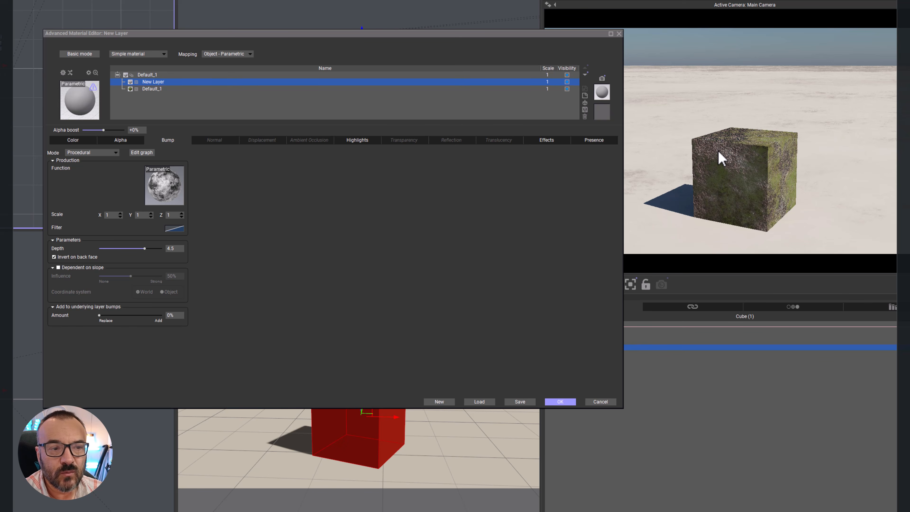
Step: Close the material editor and move the Sun light in the top view so the cube's shadow falls on the opposite side
mouse_move(228, 36)
left_mouse_down()
mouse_move(242, 134)
mouse_move(238, 41)
left_mouse_up()
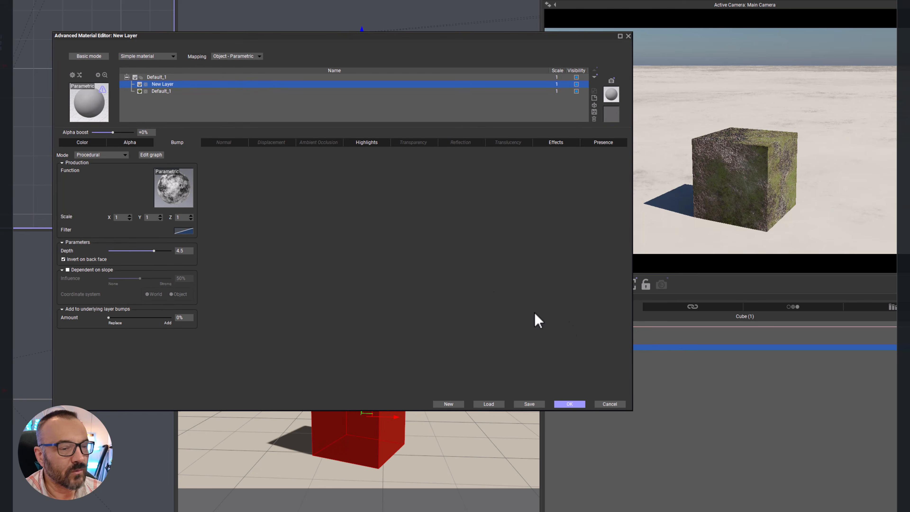
left_click(684, 386)
left_click(577, 343)
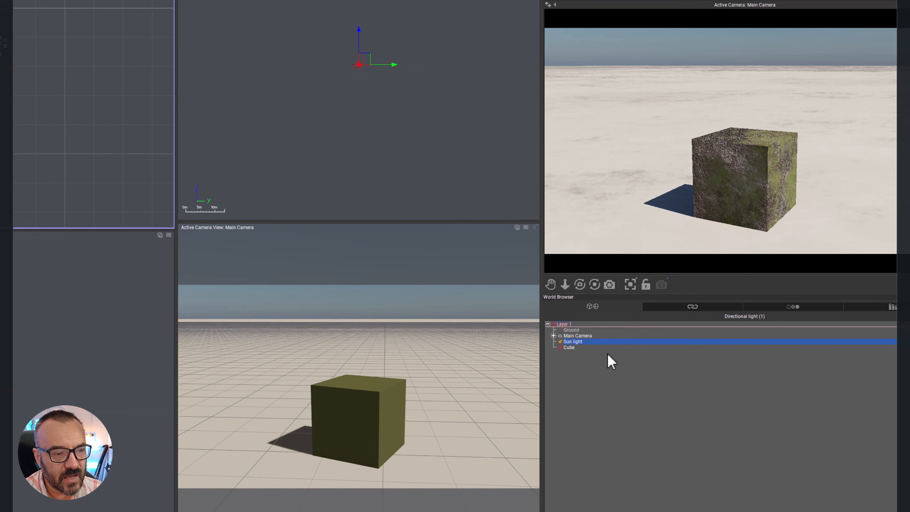
scroll(59, 97, "down", 5)
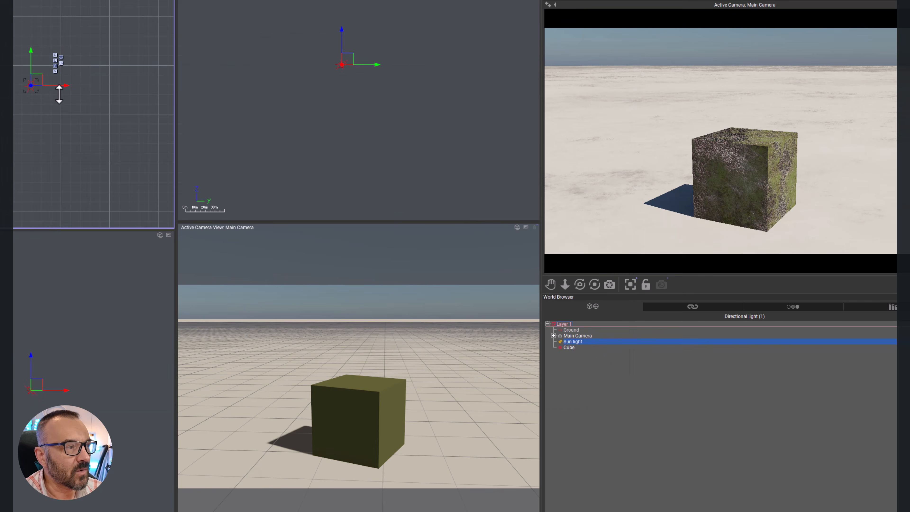
scroll(59, 94, "down", 3)
left_click_drag(68, 91, 102, 117)
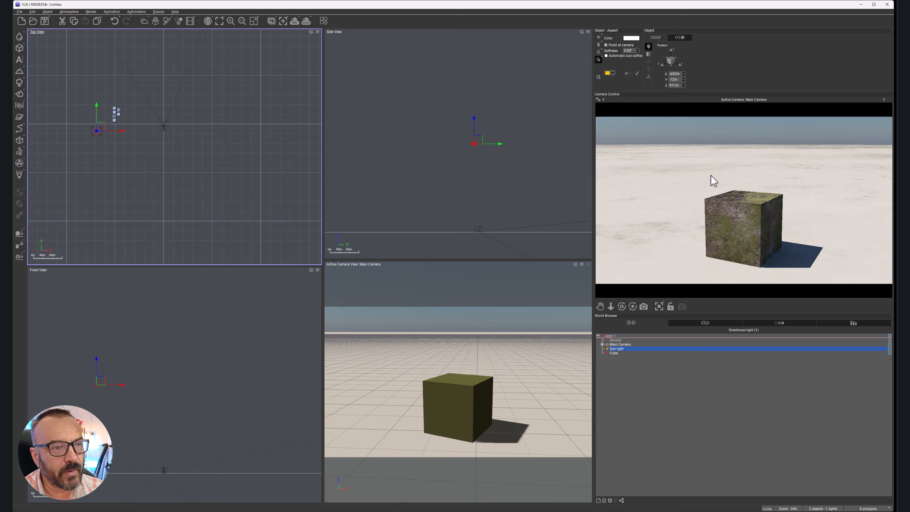
Step: Reopen the cube's material in the editor and set the new layer's bump depth to 10
left_click(614, 353)
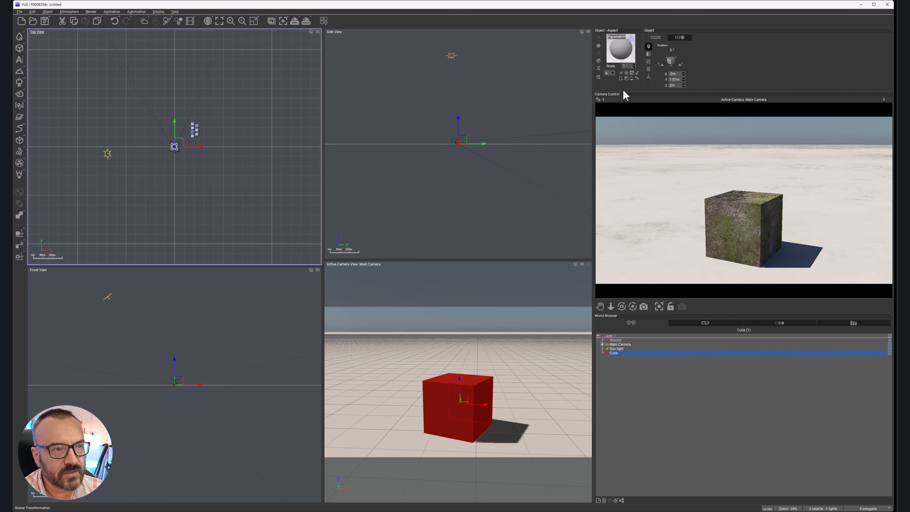
double_click(621, 48)
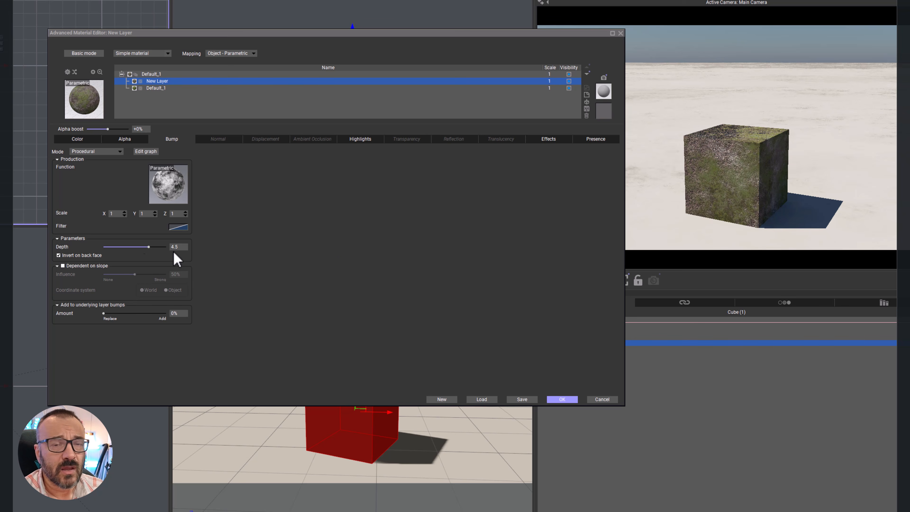
left_click_drag(149, 247, 212, 252)
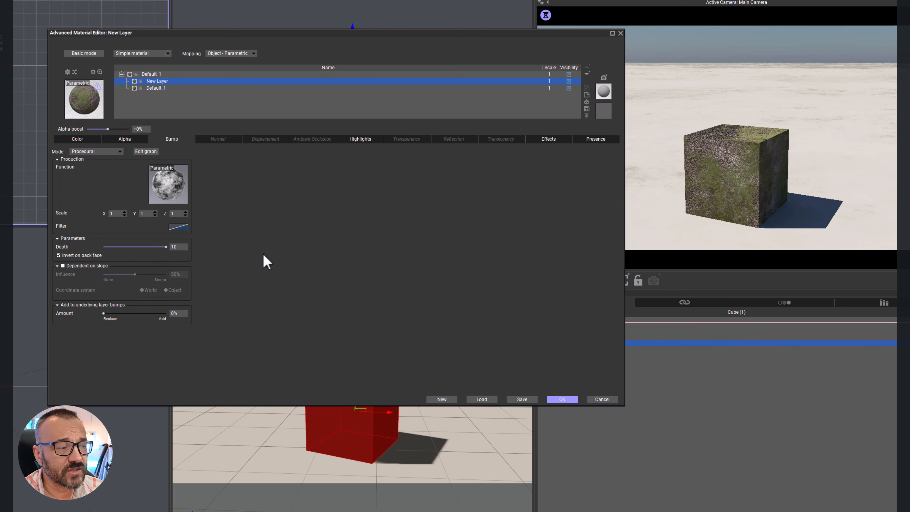
right_click(768, 178)
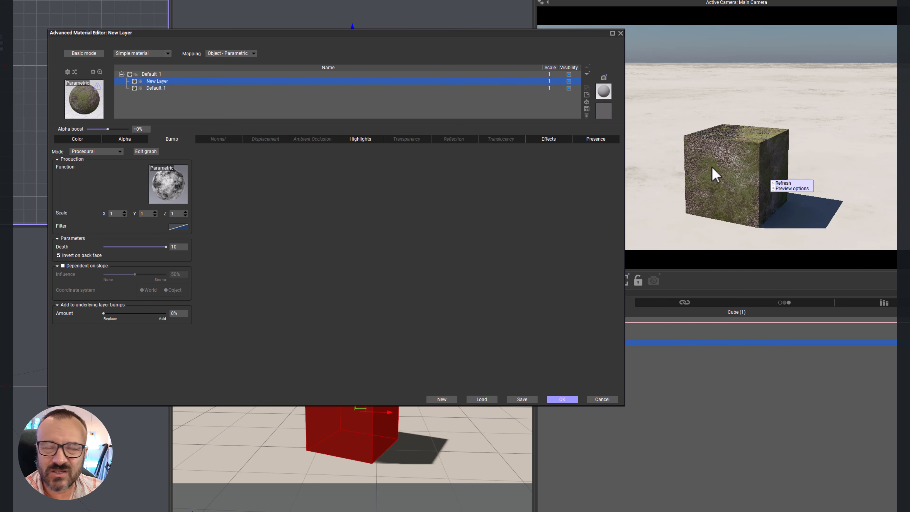
Step: Try bump depths of 0.49 and -7.04 on the new layer, and return the depth to 10
left_click_drag(166, 247, 136, 249)
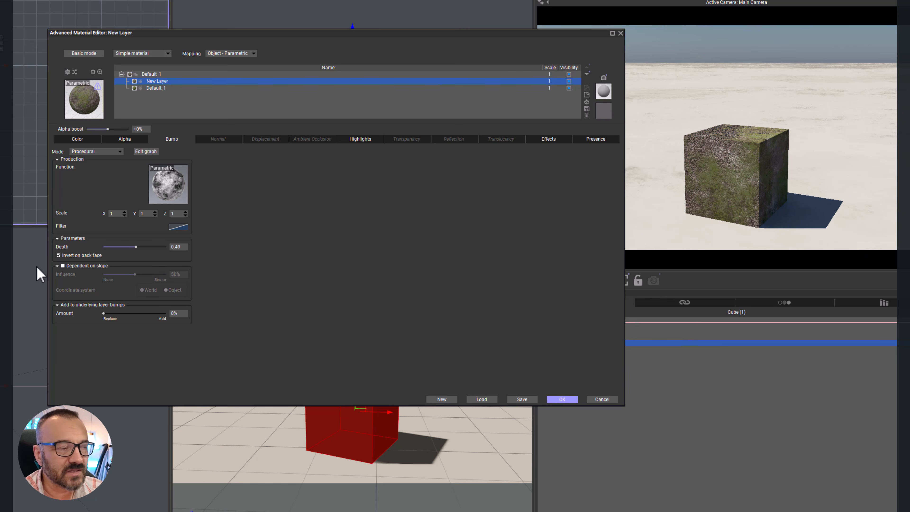
left_click_drag(148, 246, 124, 248)
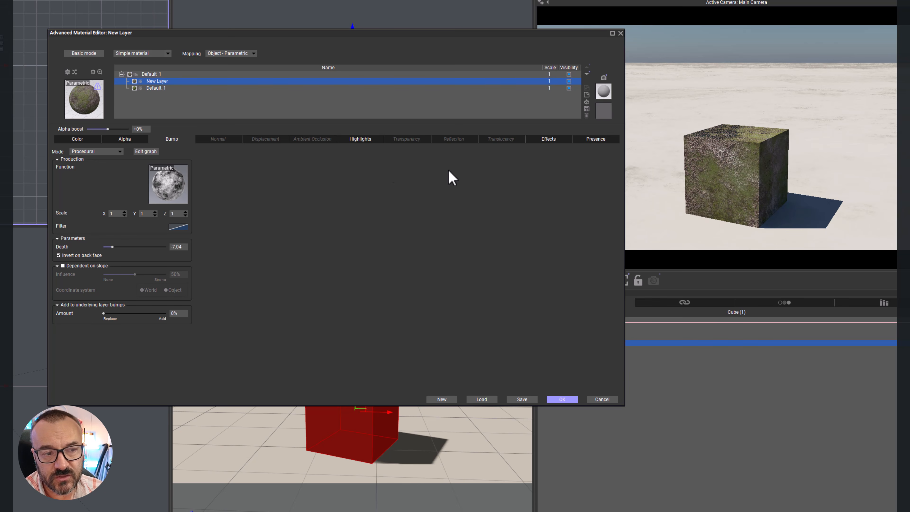
left_click_drag(112, 247, 165, 247)
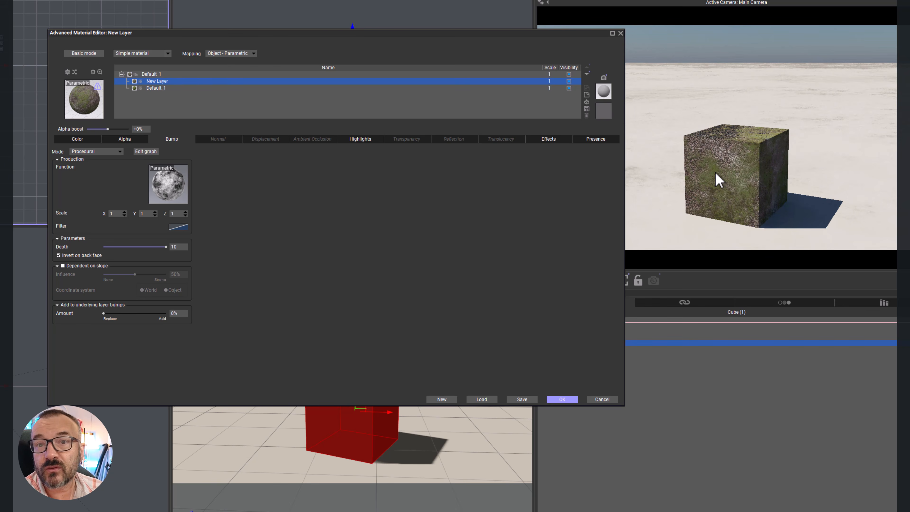
Step: Reduce the new layer's bump depth to 0.1
left_click_drag(166, 247, 147, 248)
double_click(176, 246)
type("0.1")
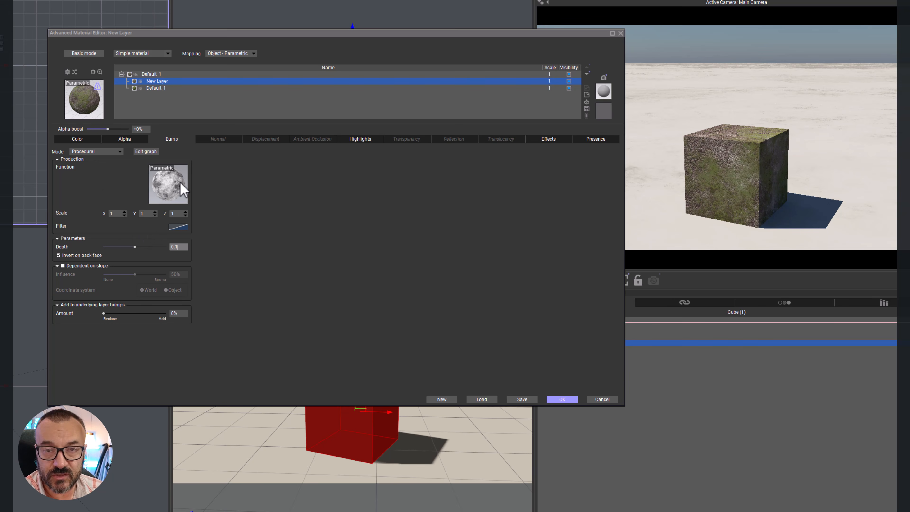
Step: Open the new layer's bump filter for editing and add four keypoints along its diagonal curve
left_click(183, 233)
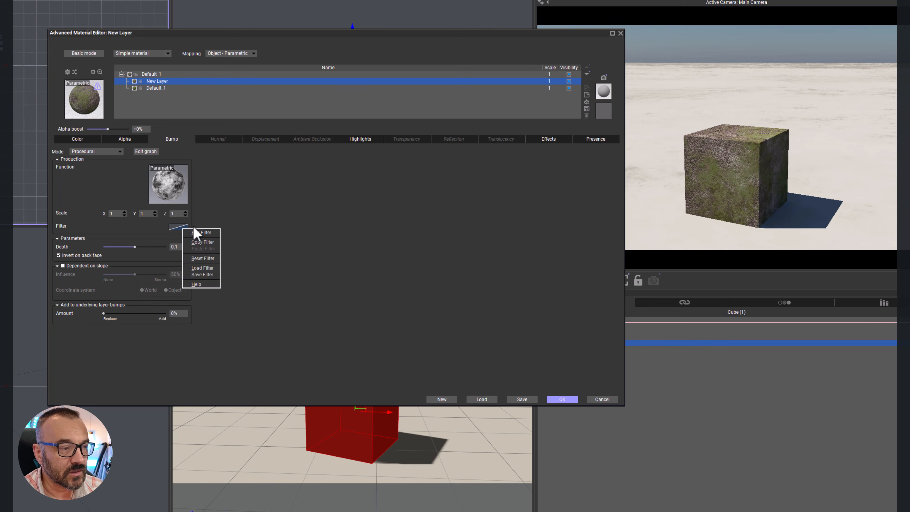
left_click(196, 233)
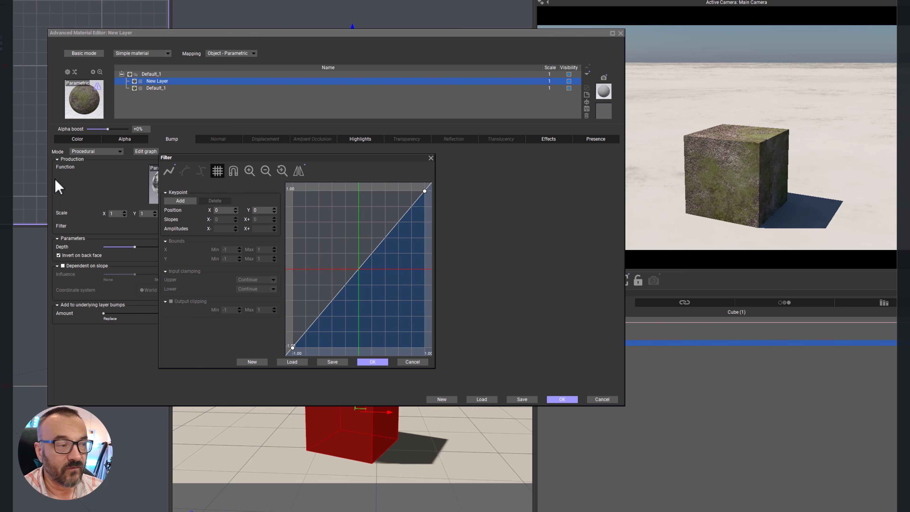
left_click_drag(246, 157, 284, 129)
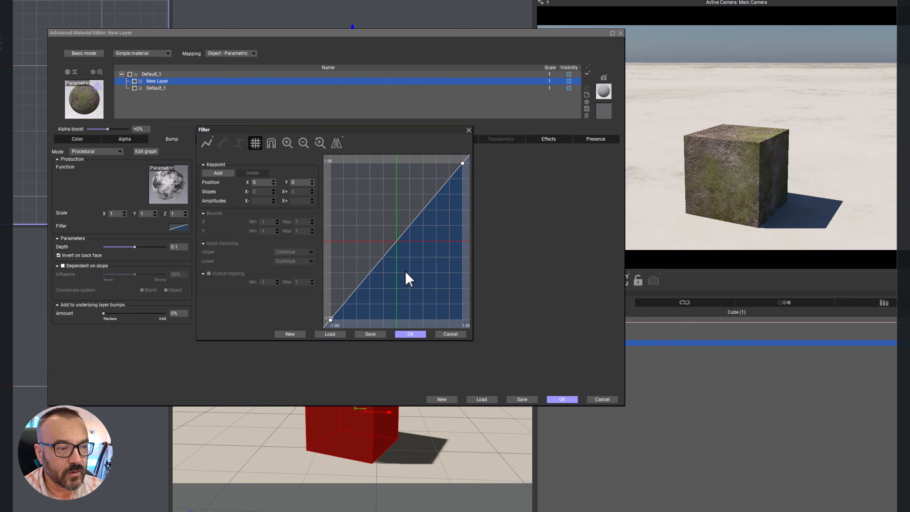
left_click(366, 274)
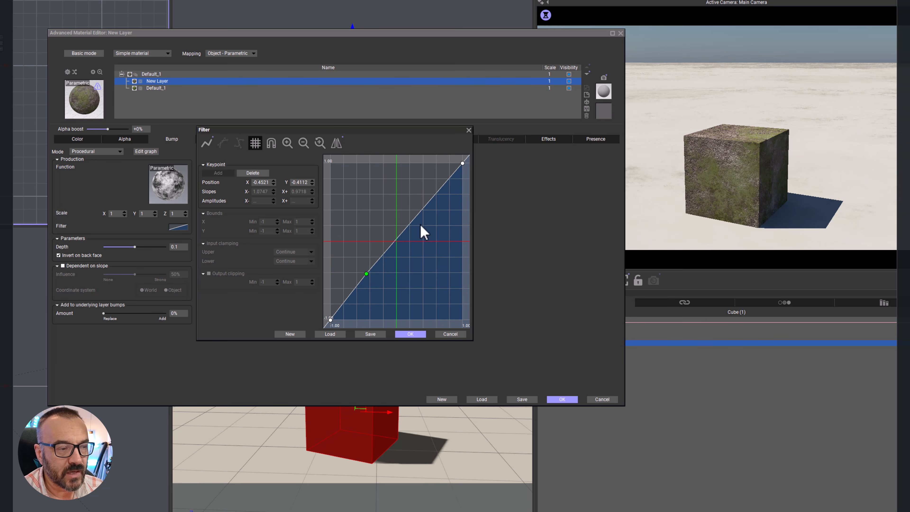
left_click(423, 209)
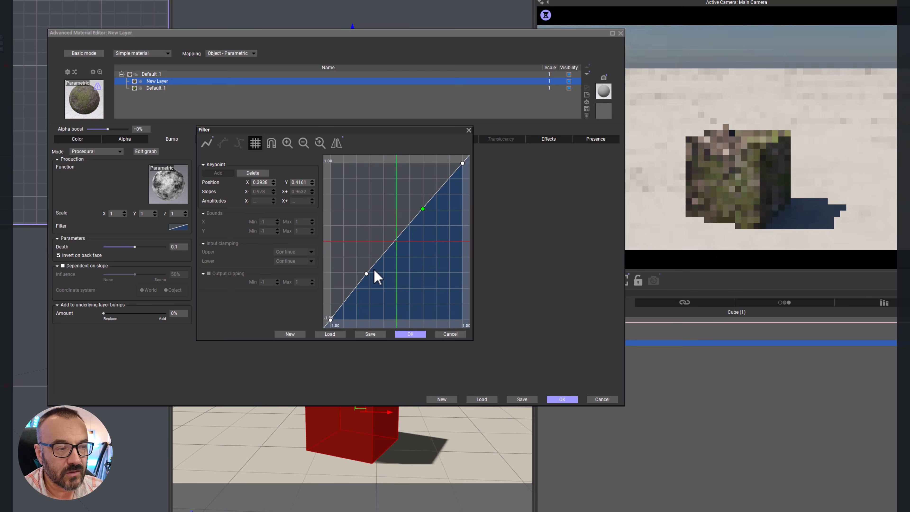
left_click(379, 256)
left_click(379, 256)
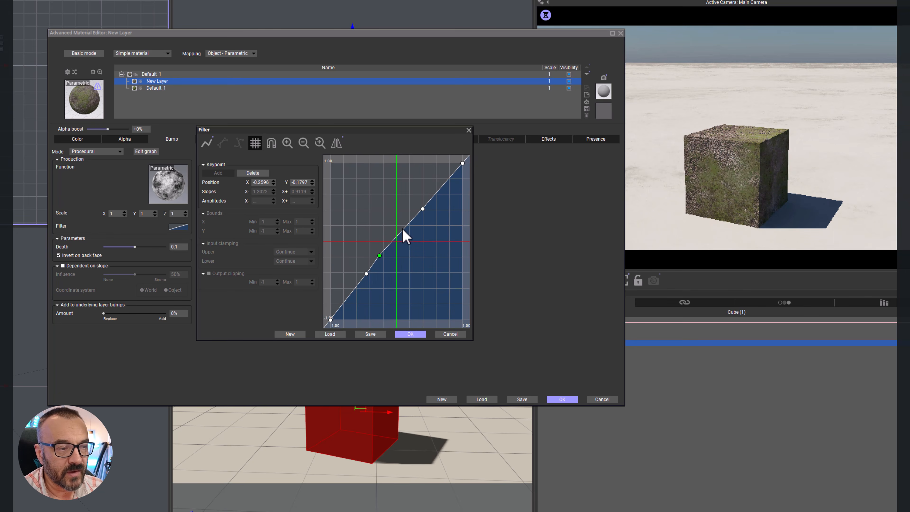
left_click(413, 220)
Step: Shape the filter curve into steps by levelling the two middle keypoints at Y -0.0074 and lowering the end keypoint to Y 0.4063
left_click_drag(413, 220, 367, 243)
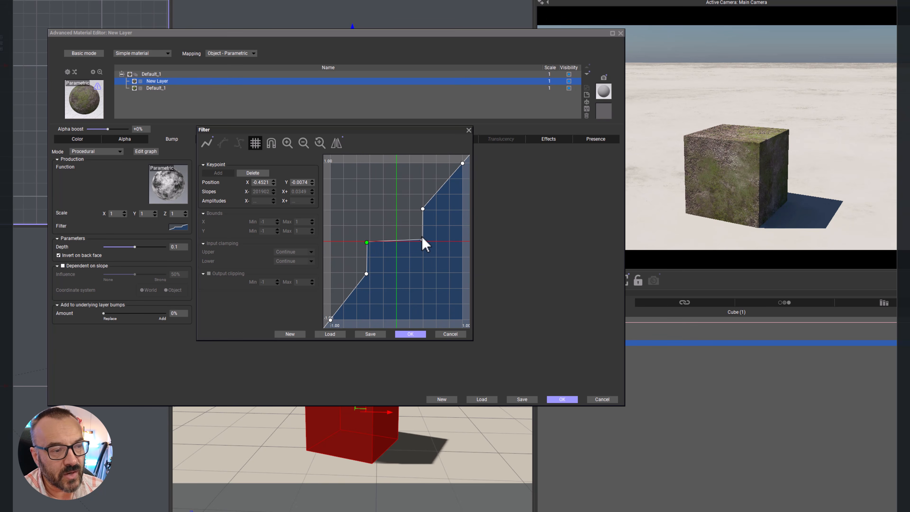
left_click_drag(422, 239, 424, 243)
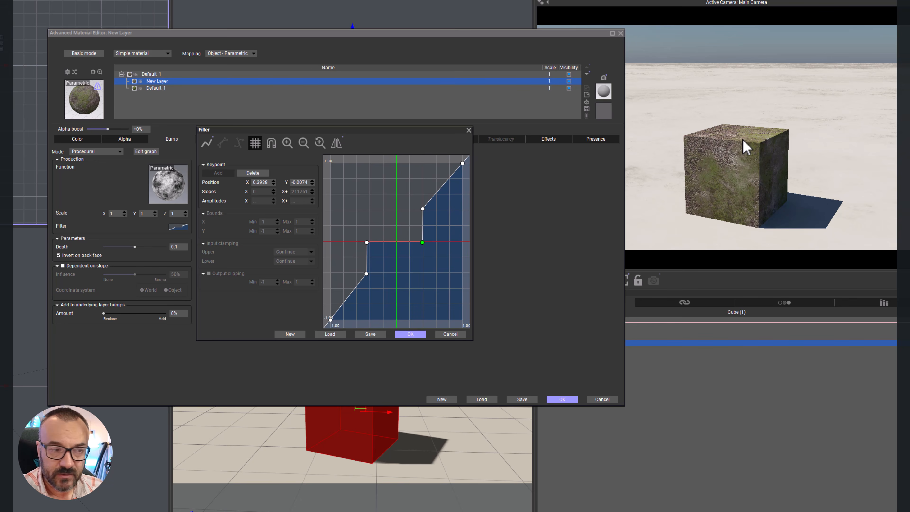
left_click_drag(462, 163, 466, 208)
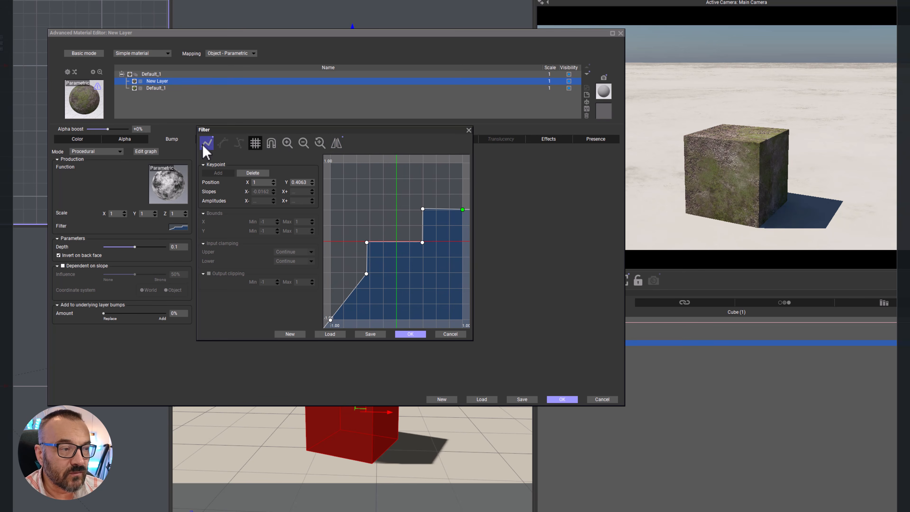
Step: Switch the filter to a smooth curve and replace the keypoint at X 0.3938, Y -0.0074 with one at X 0.2888, Y 0.0419
left_click(254, 143)
left_click(255, 144)
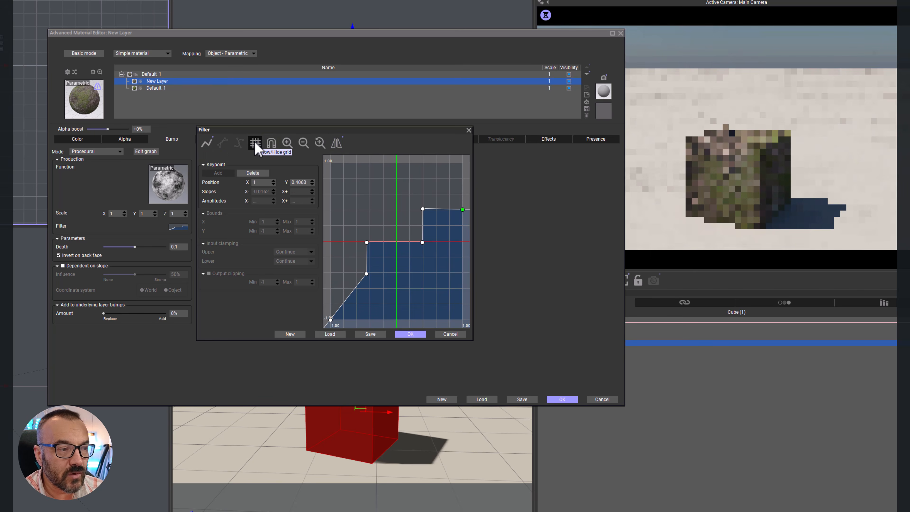
left_click(208, 148)
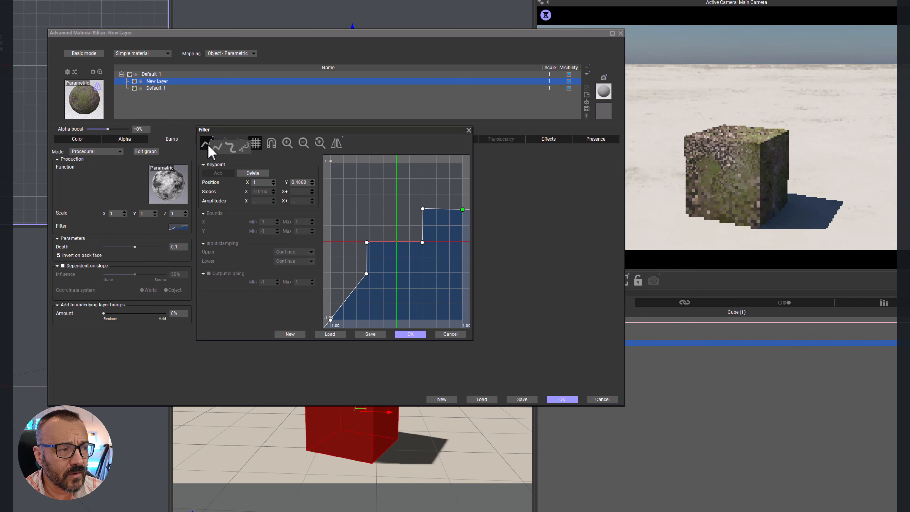
left_click(231, 148)
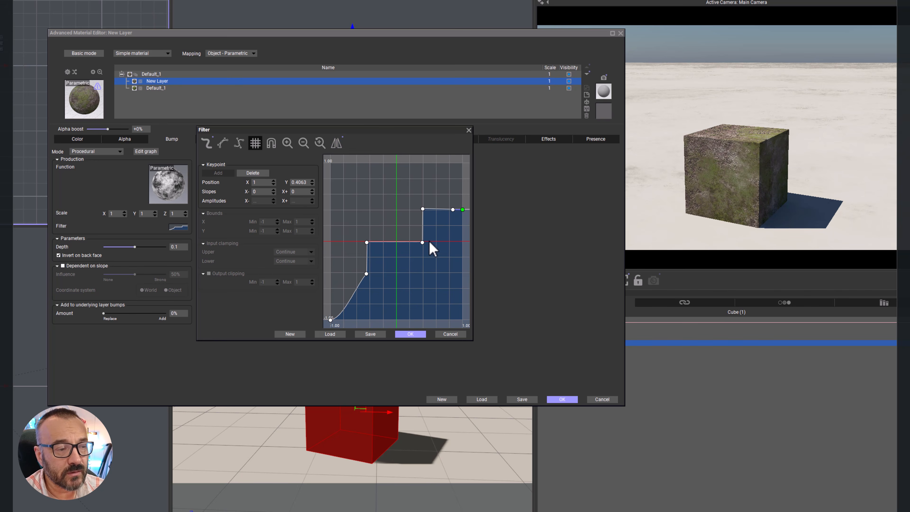
left_click(423, 242)
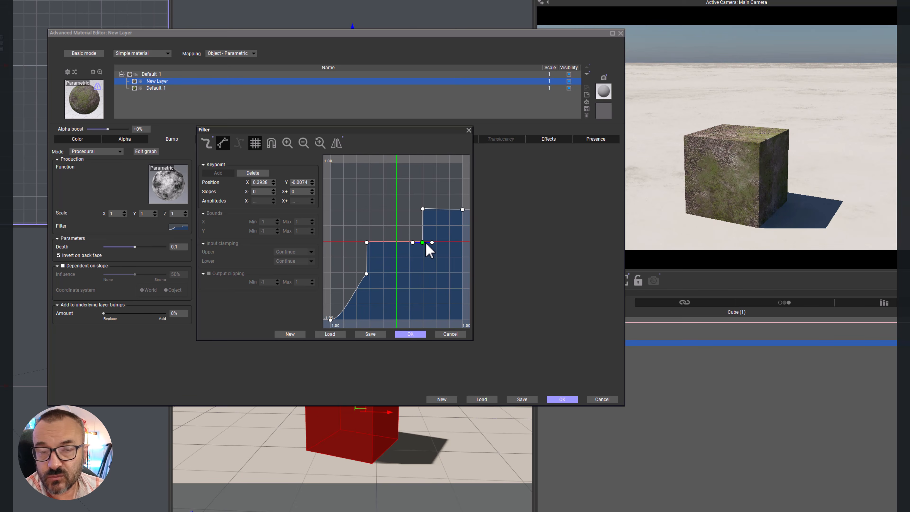
left_click(253, 173)
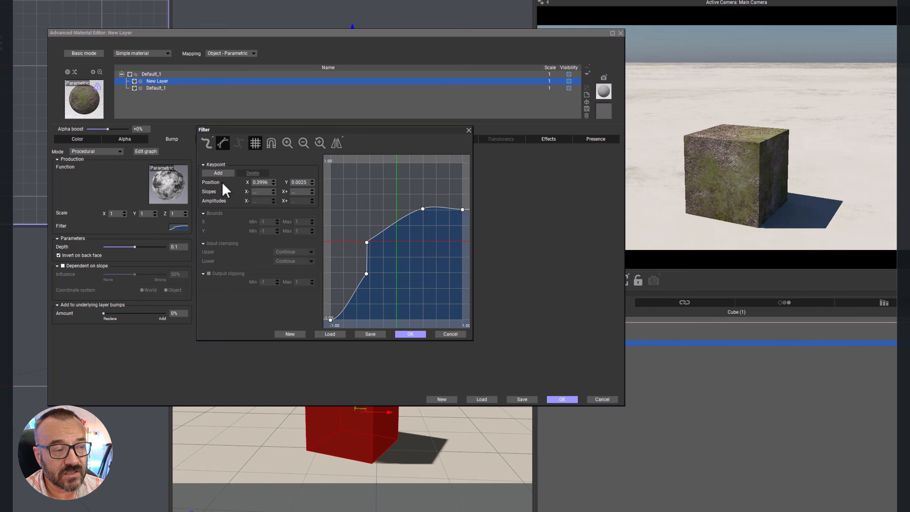
left_click_drag(392, 224, 425, 238)
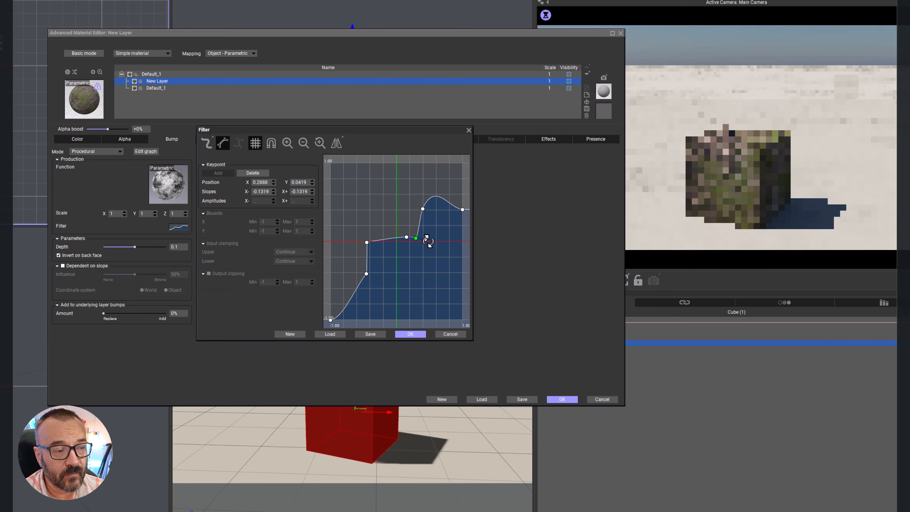
Step: Flatten the slopes of the keypoint at X 0.3938, Y 0.4161 to 0, and discard the filter edits
left_click(422, 208)
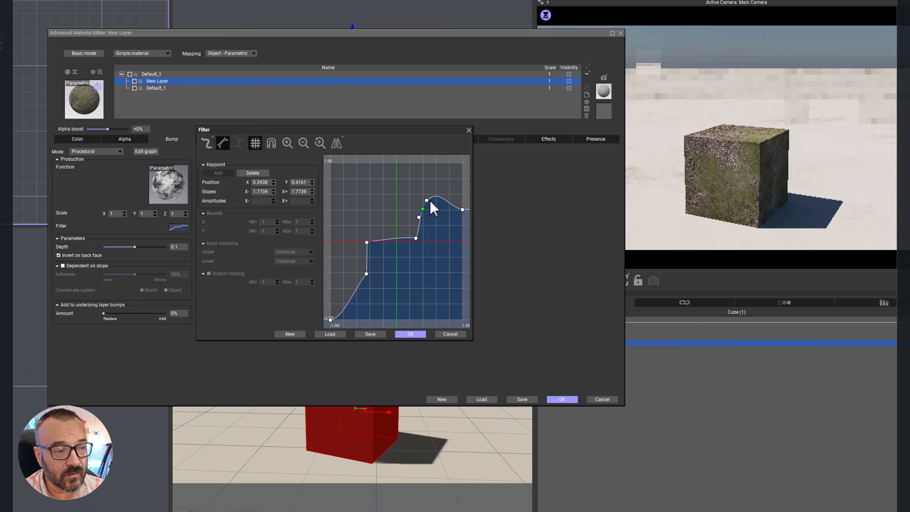
left_click_drag(425, 200, 440, 210)
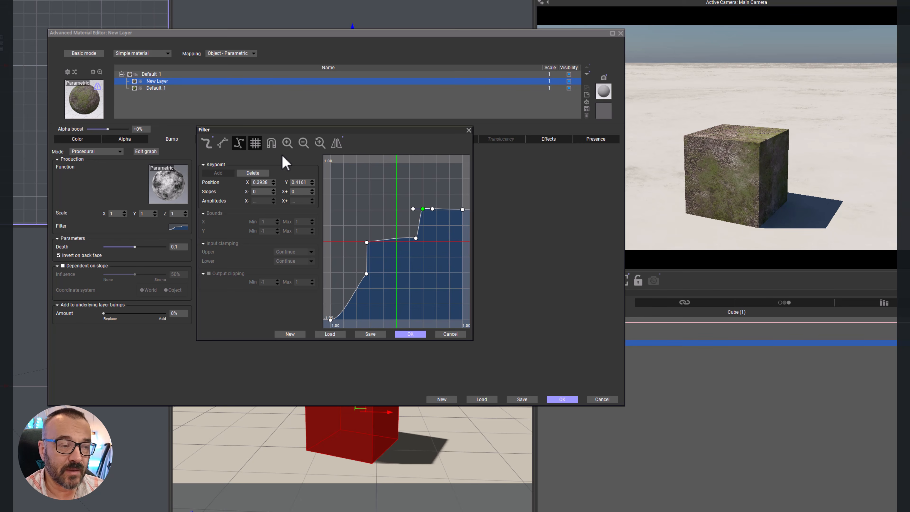
left_click(454, 334)
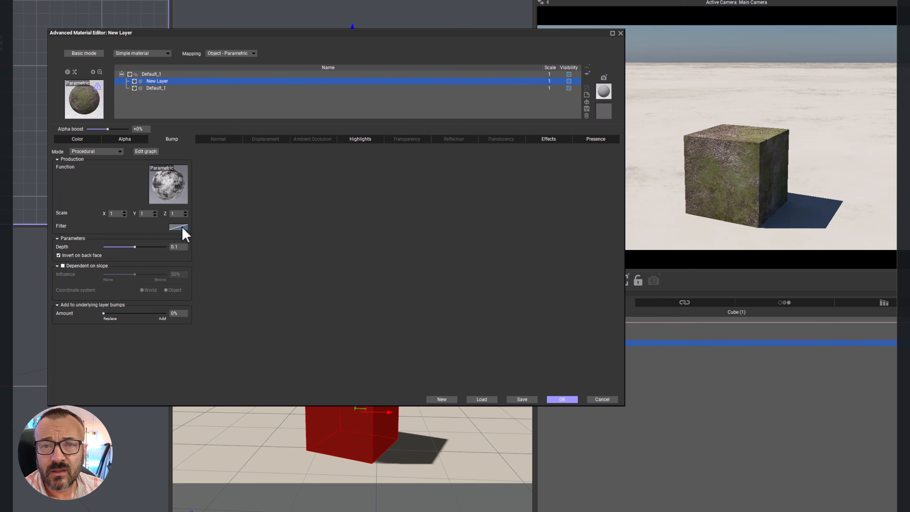
Step: Browse the preset bump filters in the Brush, Other Filters, Spline, Time Splines, Terrain Profiles and Round Clip folders
left_click(181, 229)
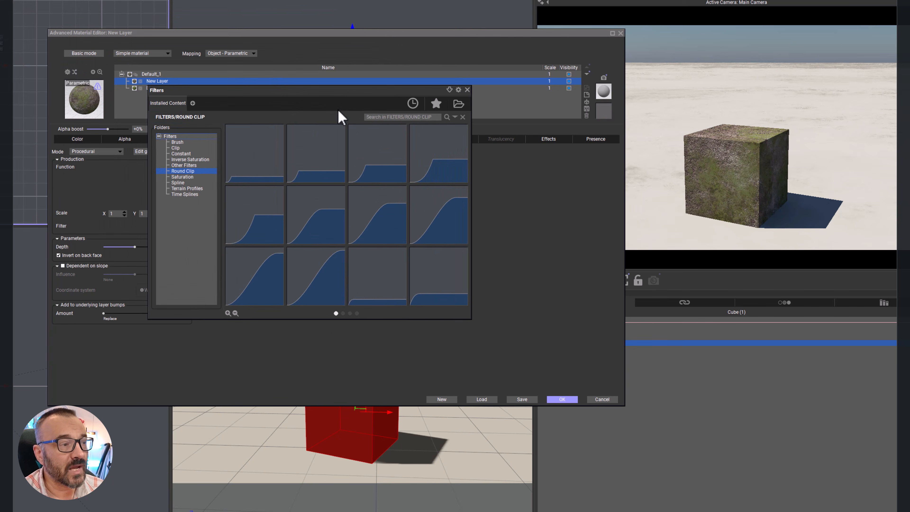
left_click(177, 147)
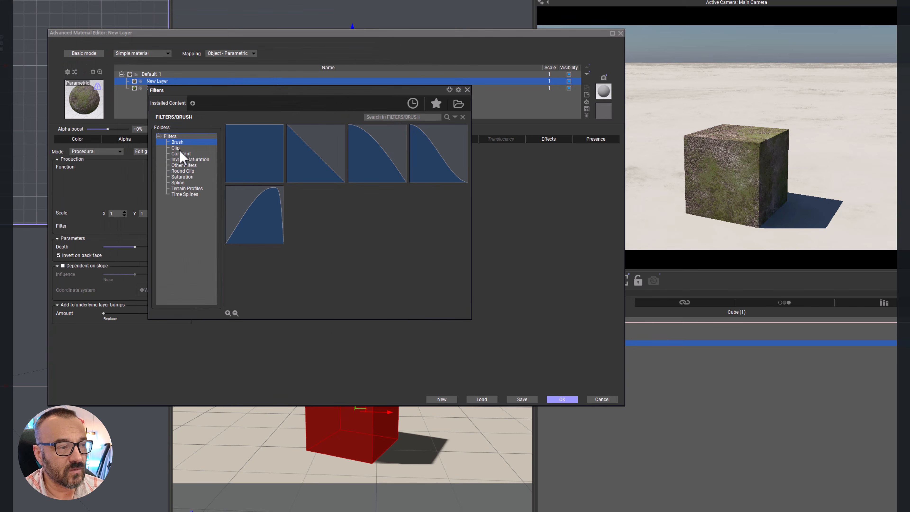
left_click(184, 165)
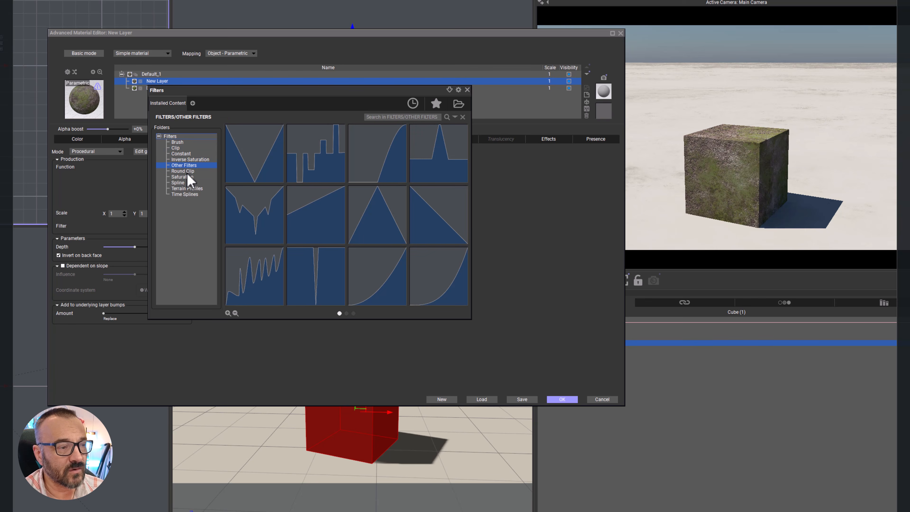
left_click(186, 188)
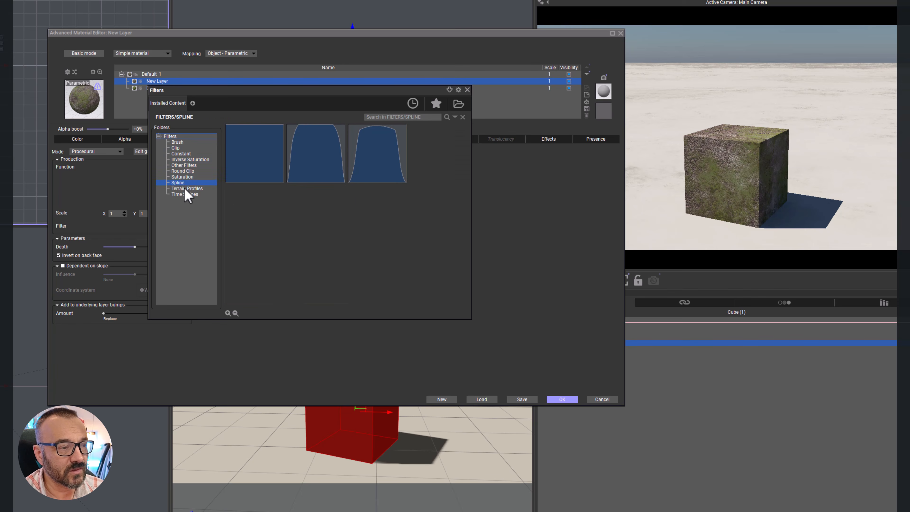
left_click(188, 194)
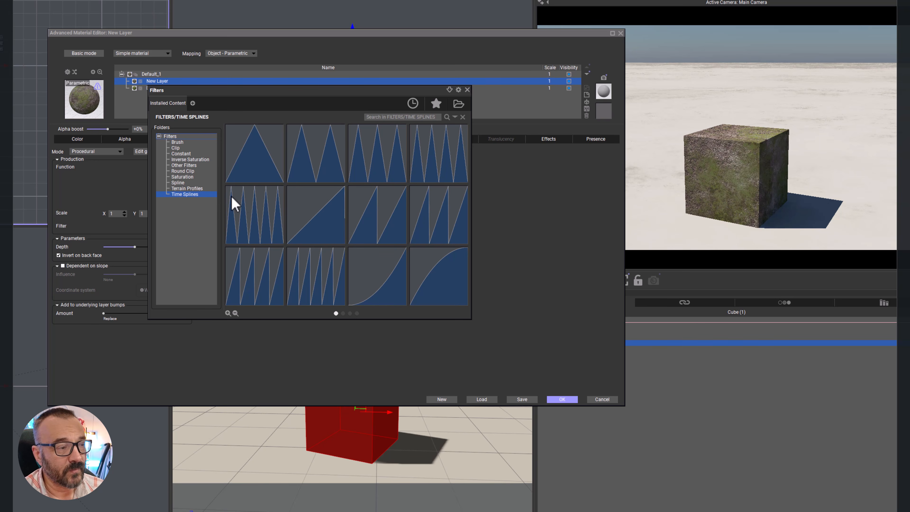
mouse_move(246, 204)
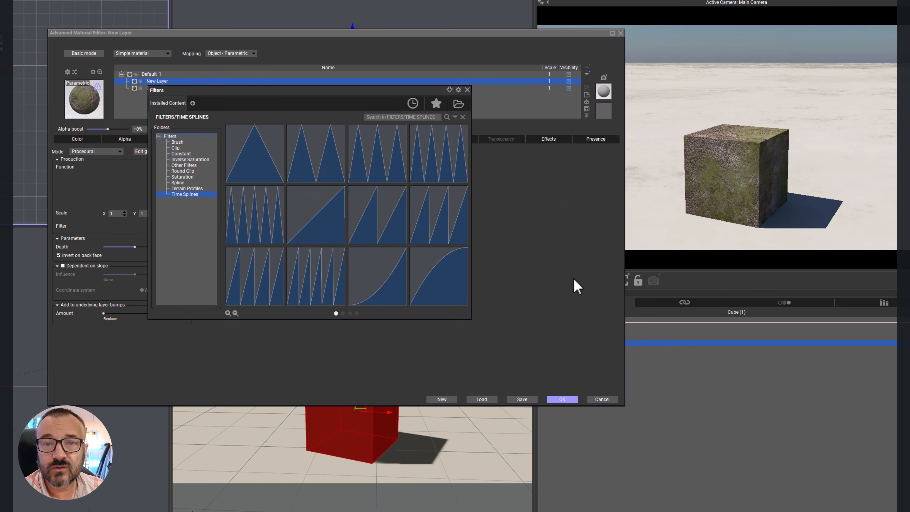
mouse_move(401, 276)
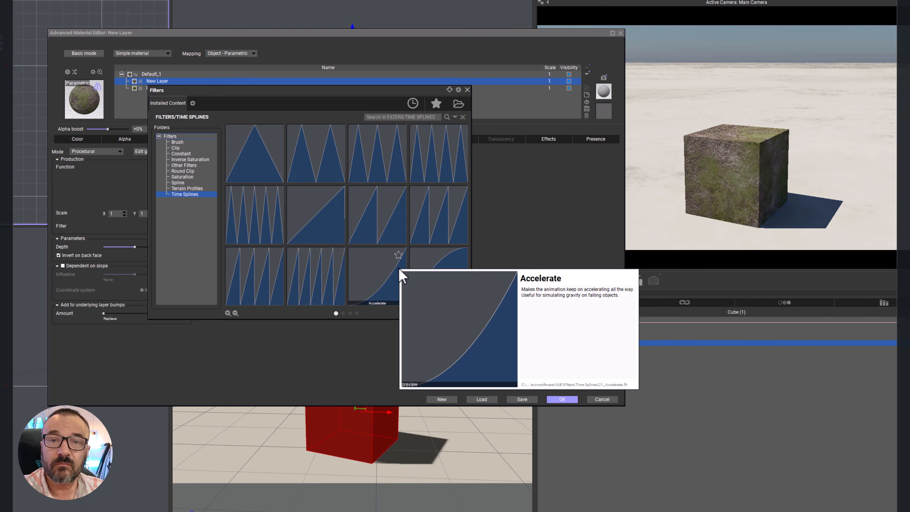
left_click(196, 188)
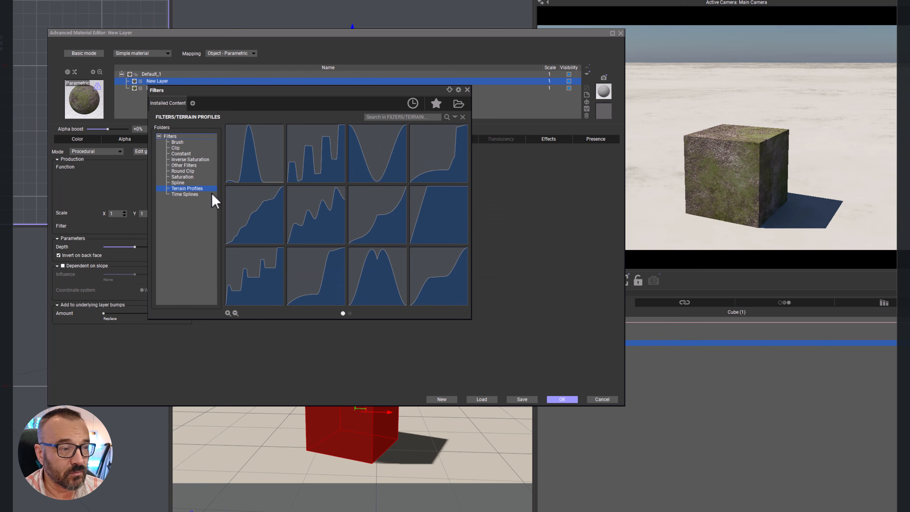
left_click(185, 182)
left_click(184, 171)
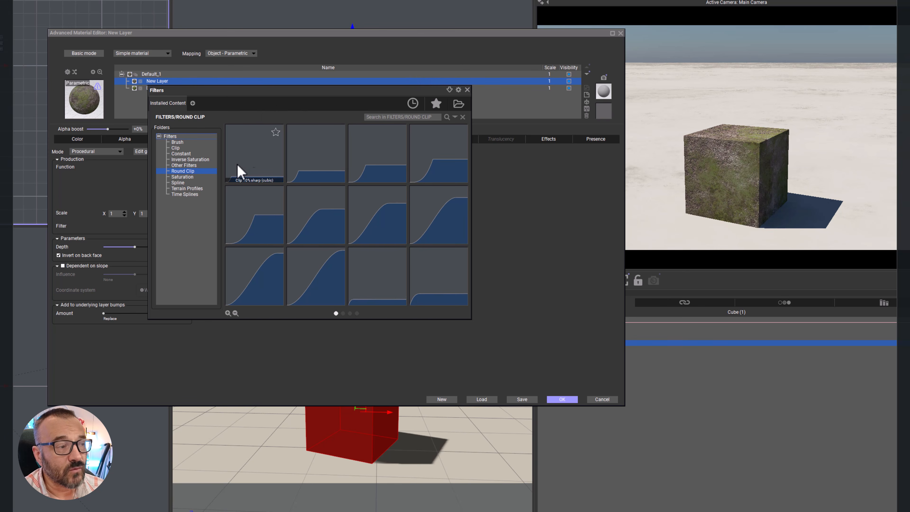
Step: Try to create a filter collection titled "My collection" without specifying a folder
left_click(192, 103)
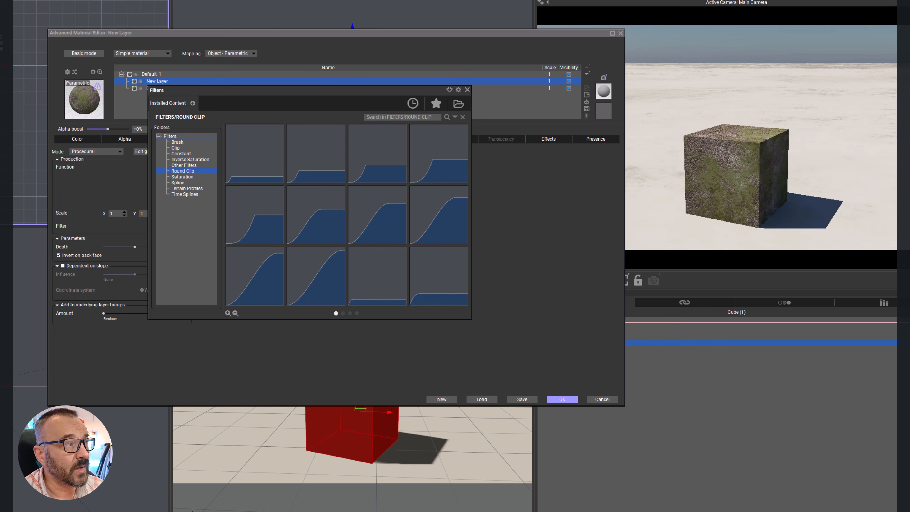
left_click(231, 95)
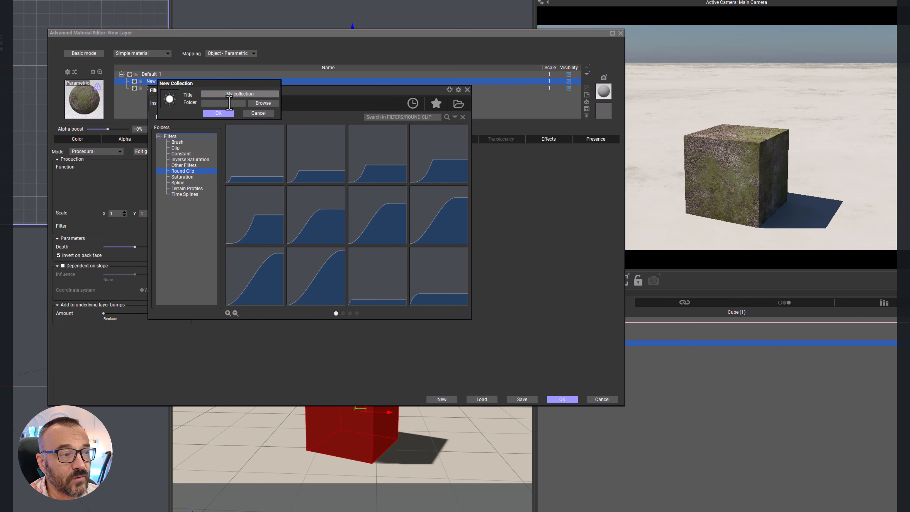
left_click(219, 113)
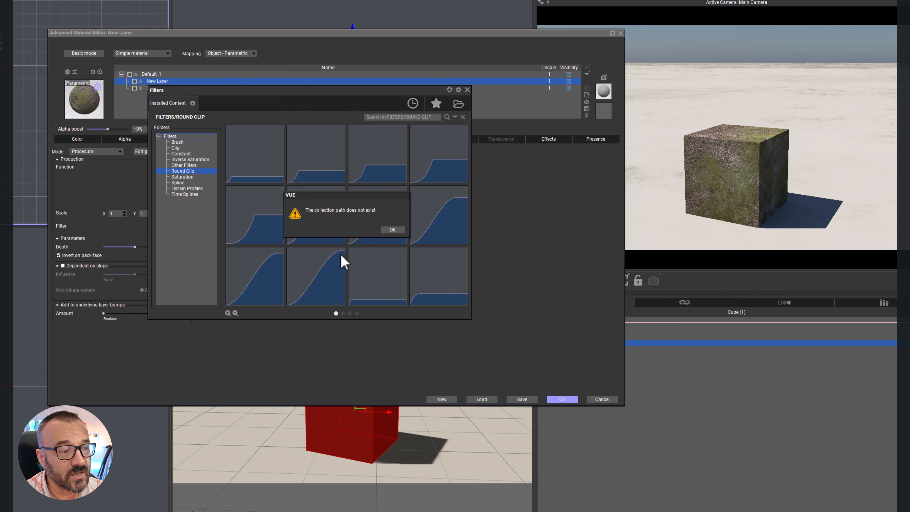
left_click(394, 230)
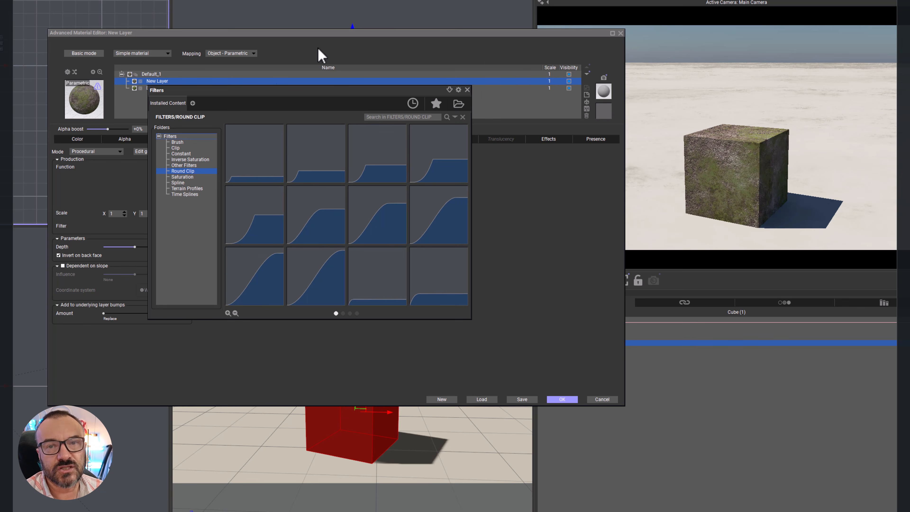
Step: Close the filter browser without choosing a preset and set the underlying Default_1 layer's bump mode to Procedural
left_click(474, 88)
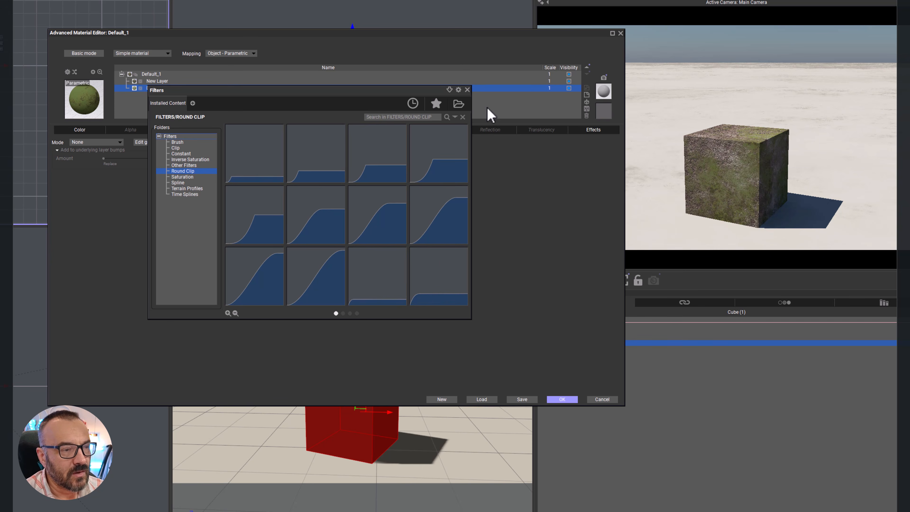
left_click(466, 89)
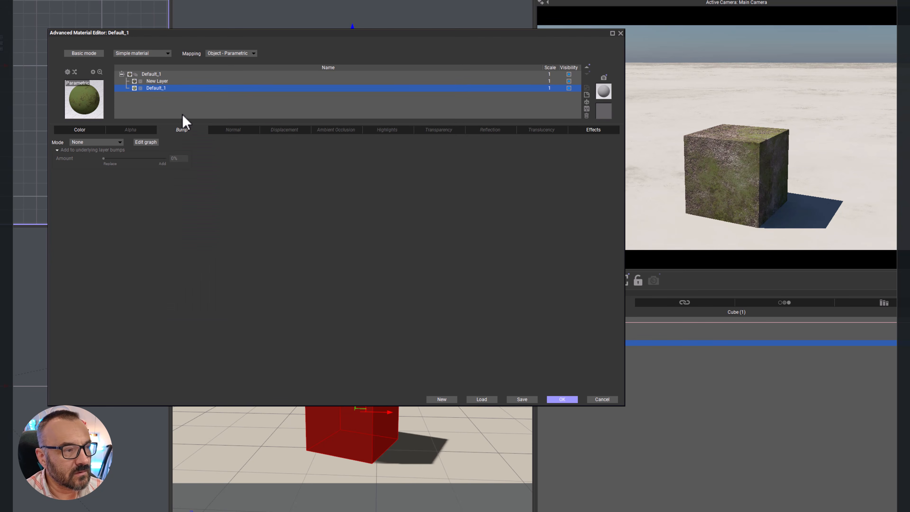
left_click(119, 143)
left_click(94, 163)
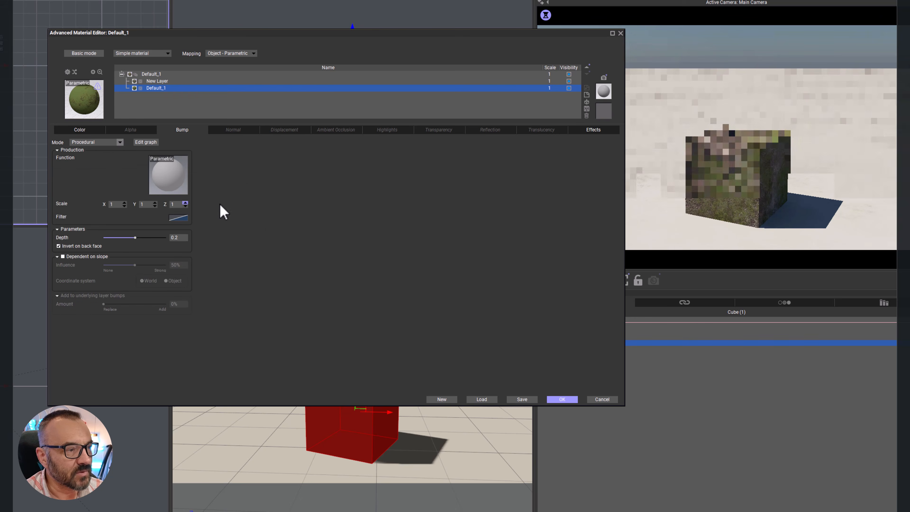
Step: Assign the mottled black-and-white function to the underlying Default_1 layer's procedural bump and set the bump depth to 0.2
left_click(168, 183)
left_click(126, 55)
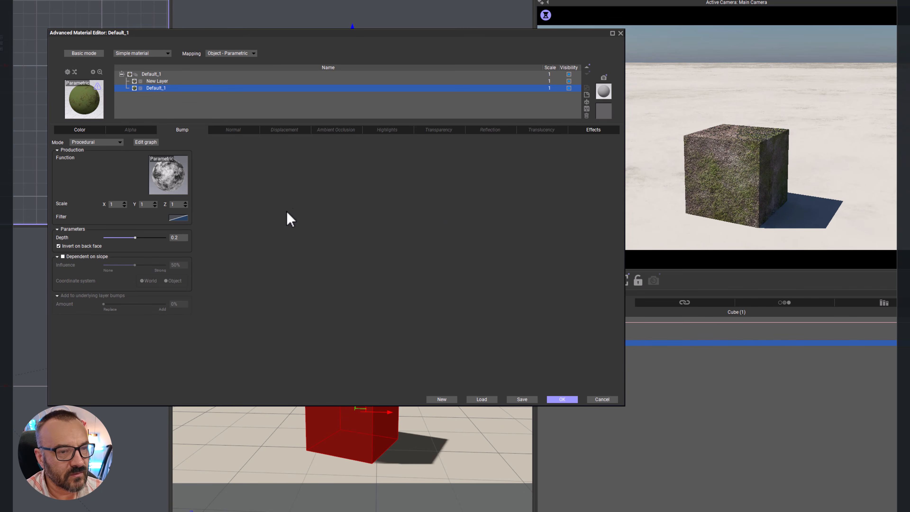
left_click(178, 237)
type("0.")
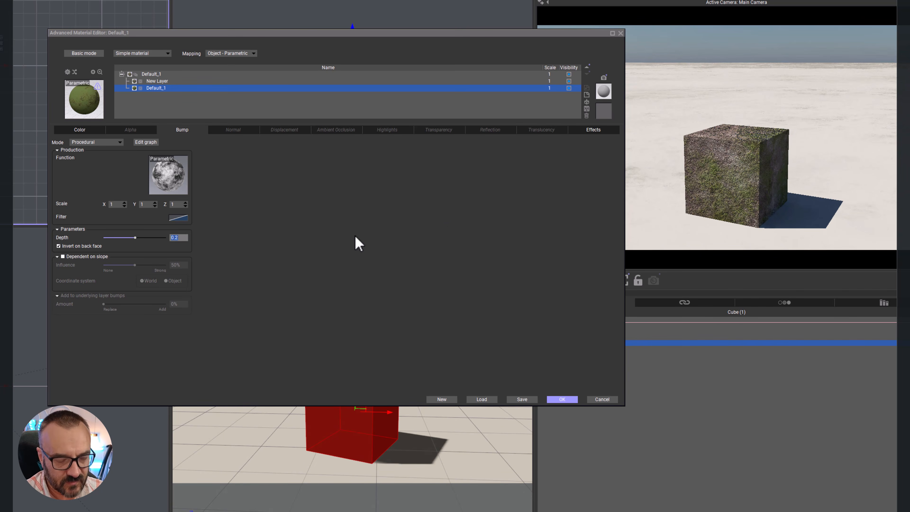
key("Return")
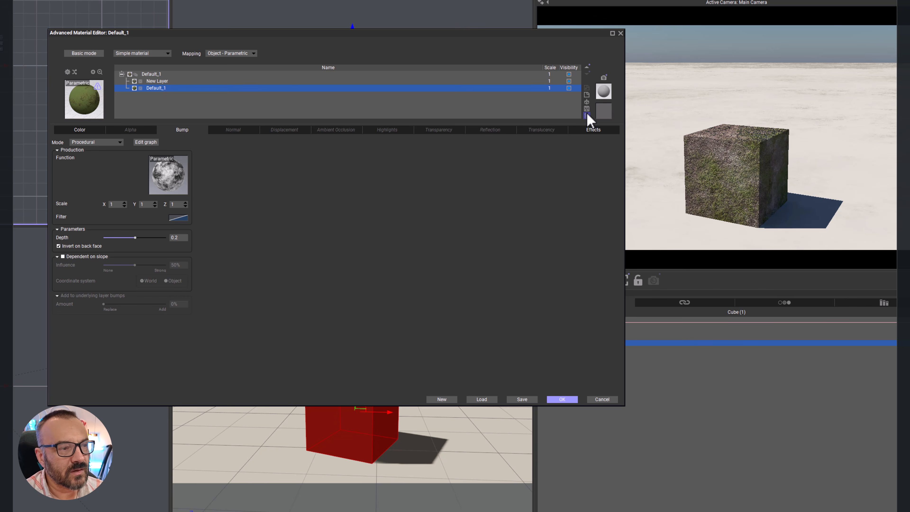
Step: Delete the underlying Default_1 layer so that only New Layer makes up the cube's material, and accept the material
double_click(234, 89)
left_click(224, 83)
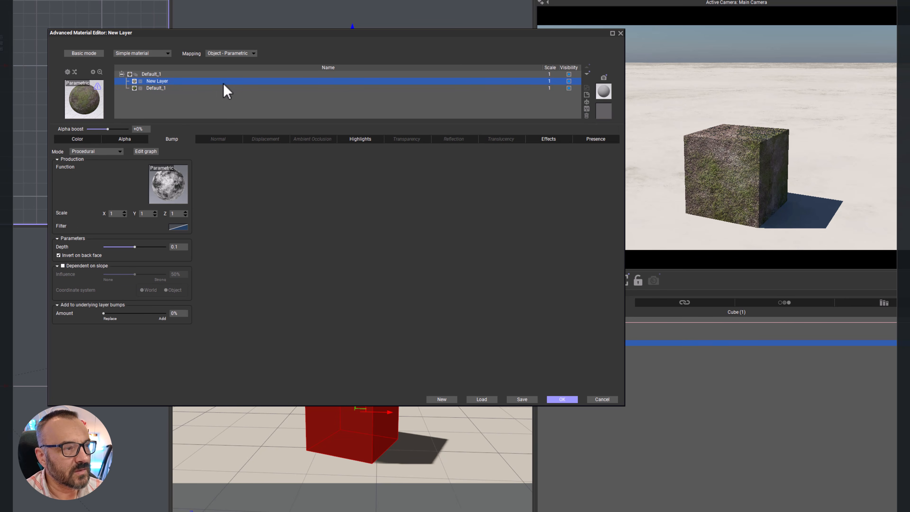
left_click(206, 90)
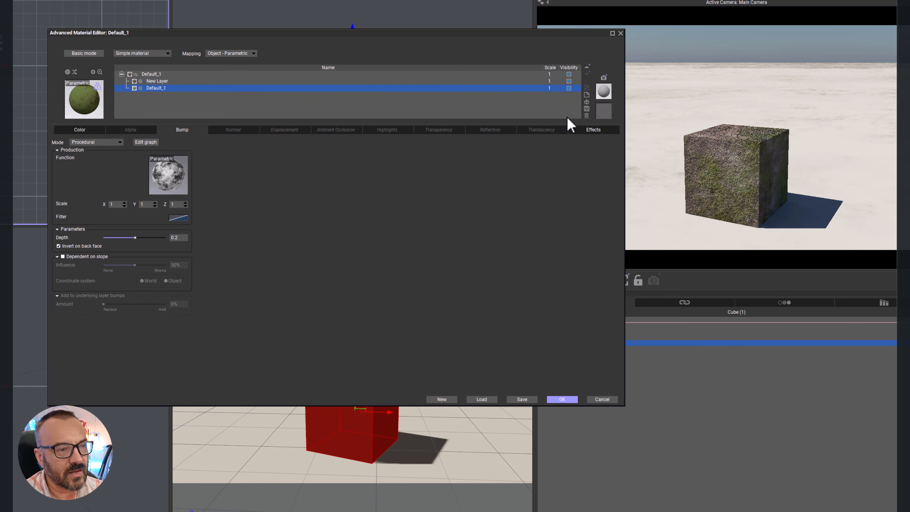
left_click(586, 115)
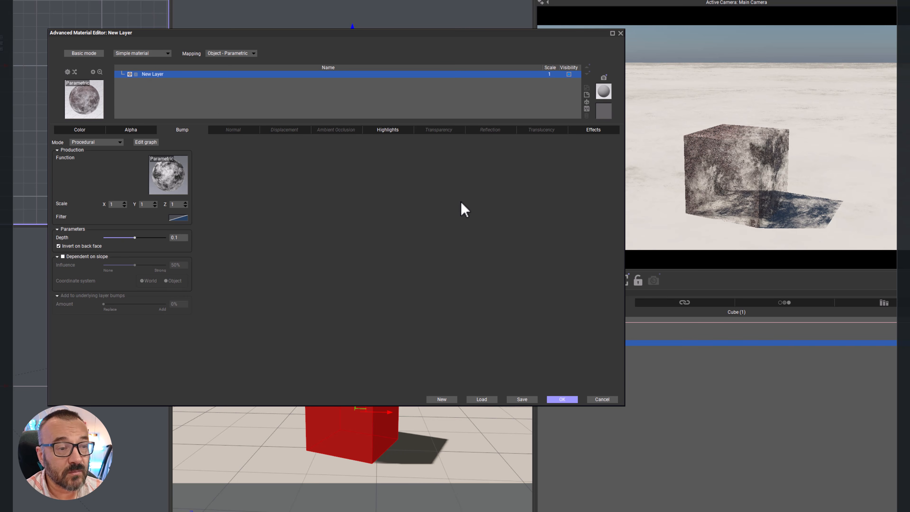
key("Return")
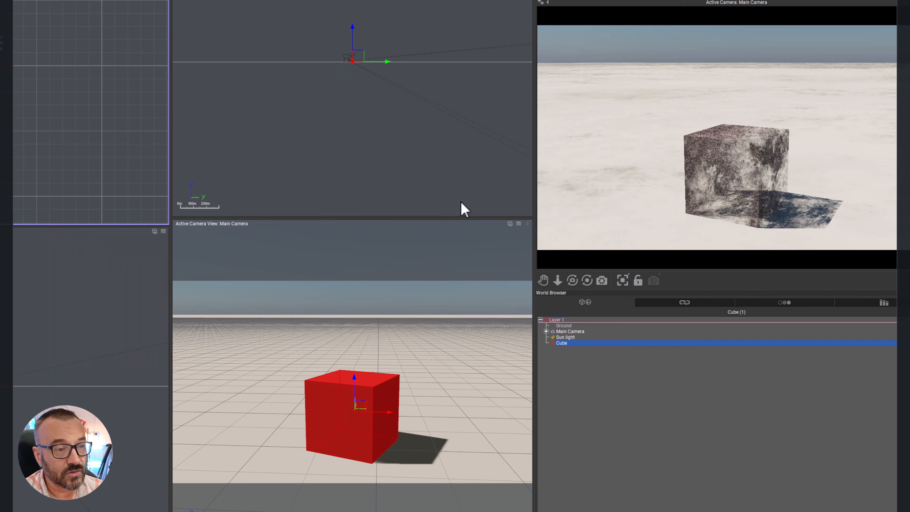
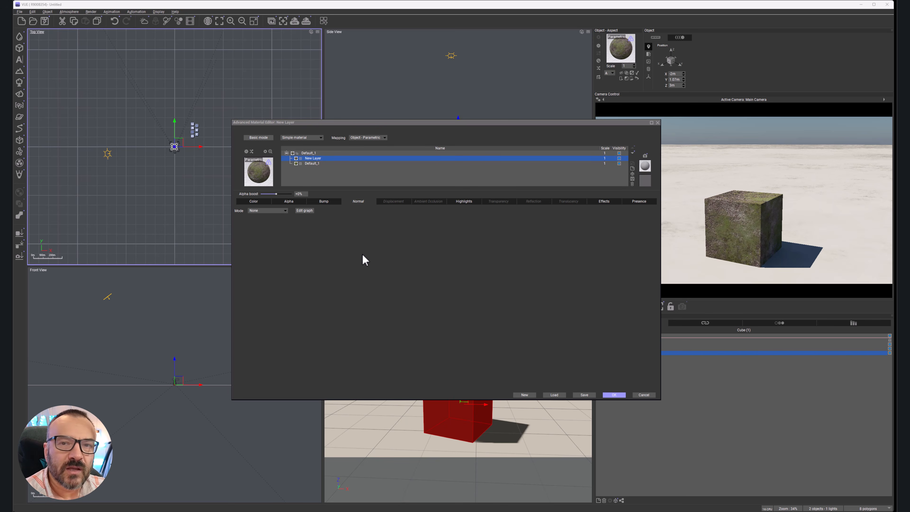
Step: Set New Layer's normal mode to Mapped picture and browse the terrain brush, HDRI and bitmap collections without choosing a picture
left_click(285, 211)
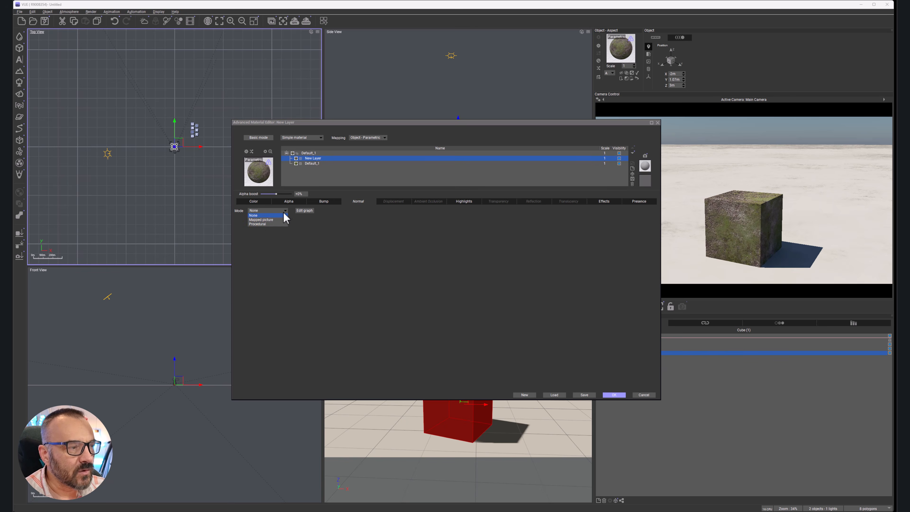
left_click(271, 219)
left_click_drag(281, 45, 461, 161)
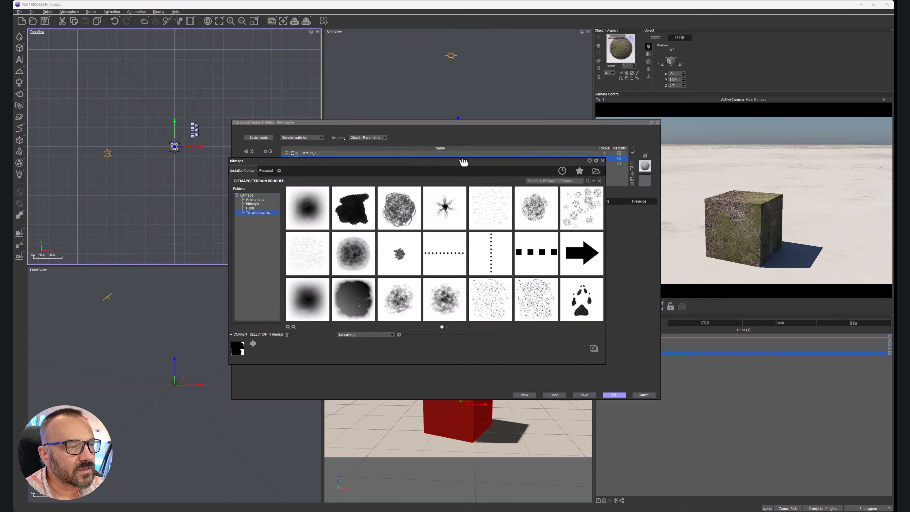
left_click(250, 208)
left_click(253, 204)
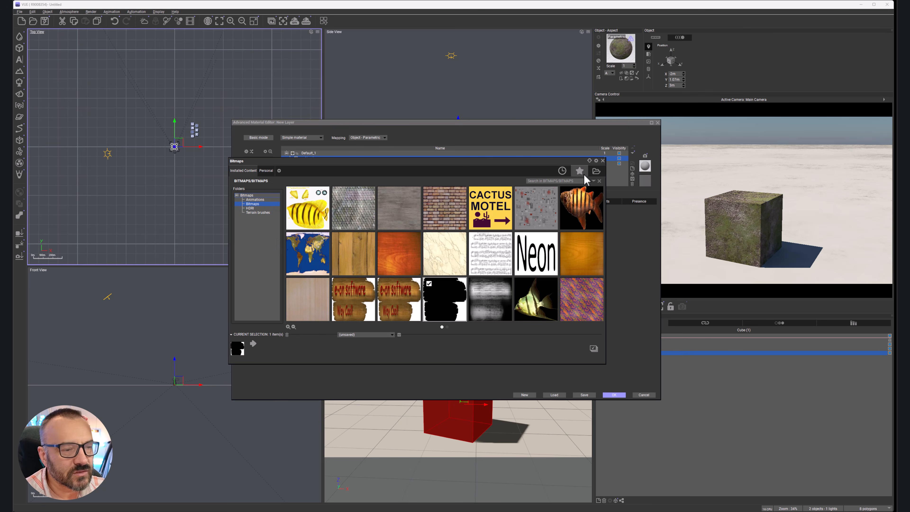
left_click(602, 161)
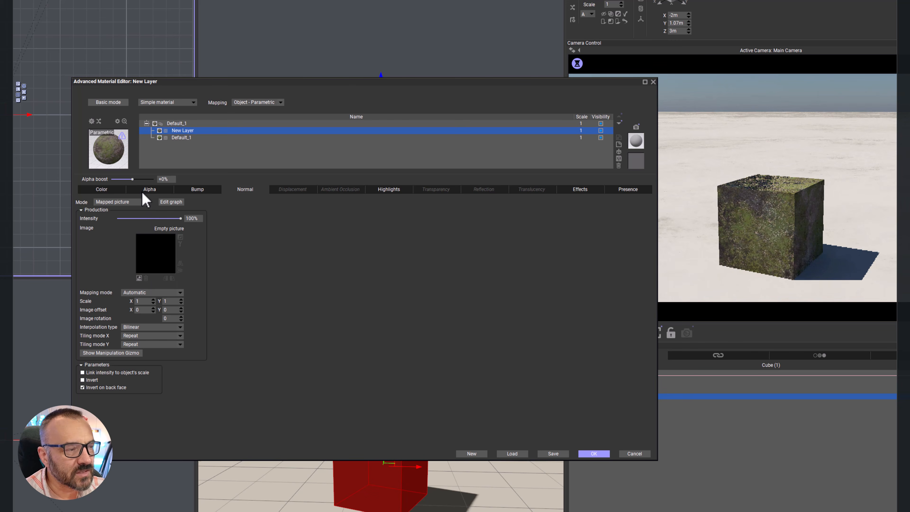
Step: Set New Layer's normal mode to Procedural and try to assign the mottled black-and-white function to it
left_click(145, 201)
left_click(122, 220)
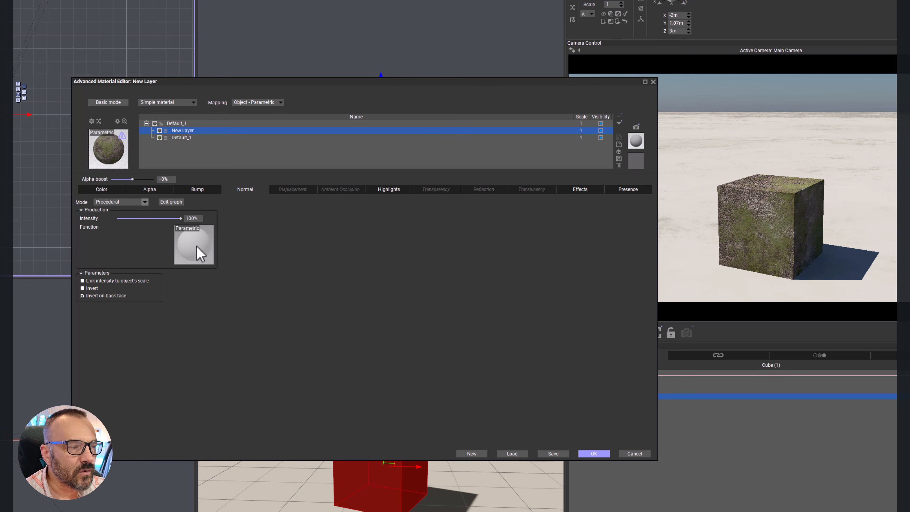
left_click(201, 189)
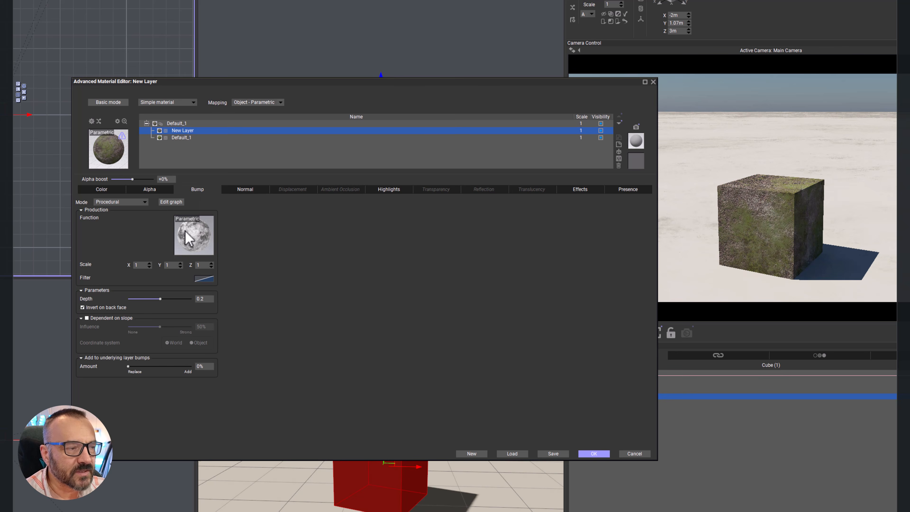
left_click(245, 190)
left_click(193, 247)
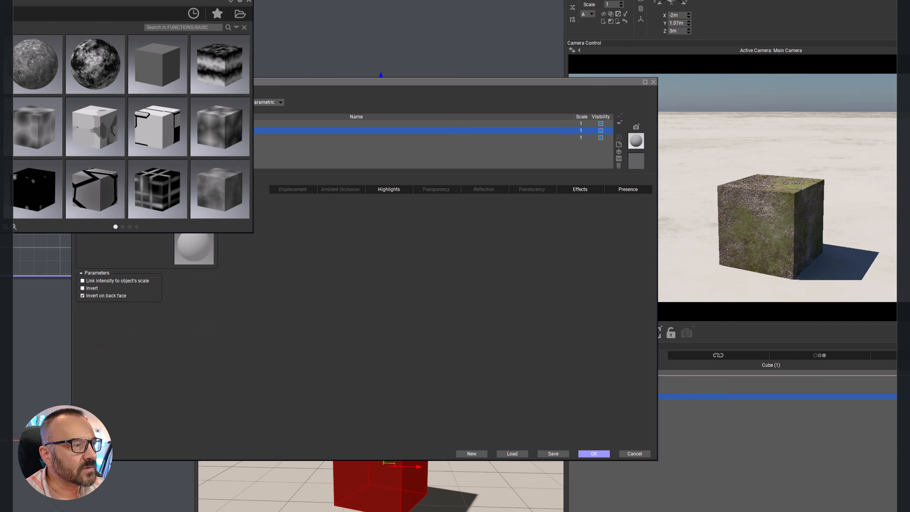
double_click(109, 62)
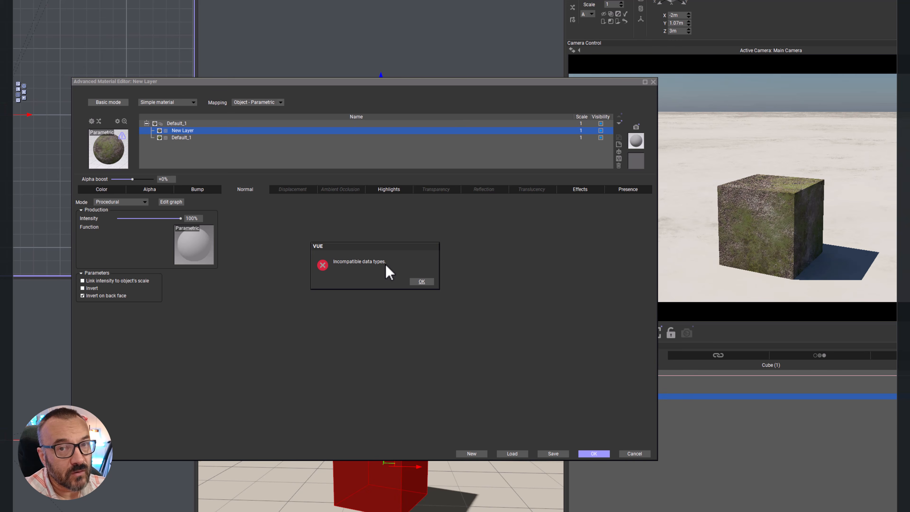
left_click(420, 282)
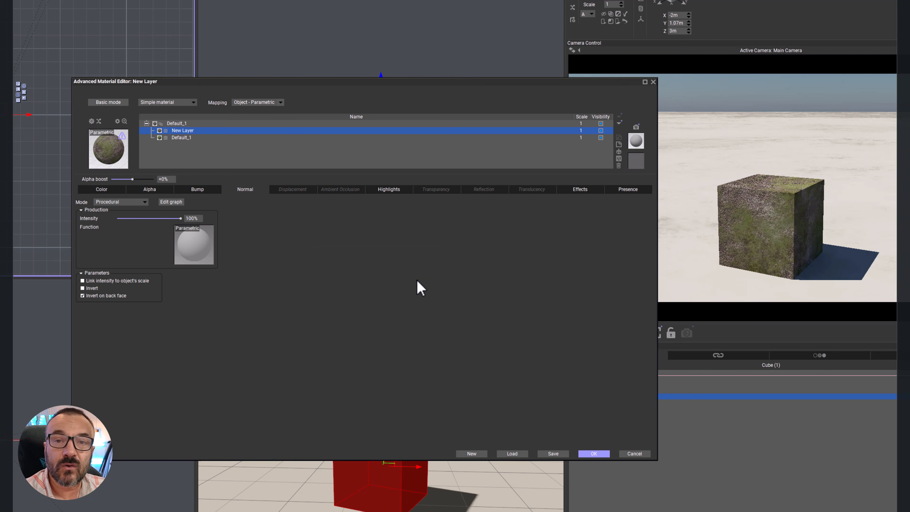
Step: Open the normal function in the function graph and spread out the output nodes and the bump's Grainy Fractal node
right_click(187, 245)
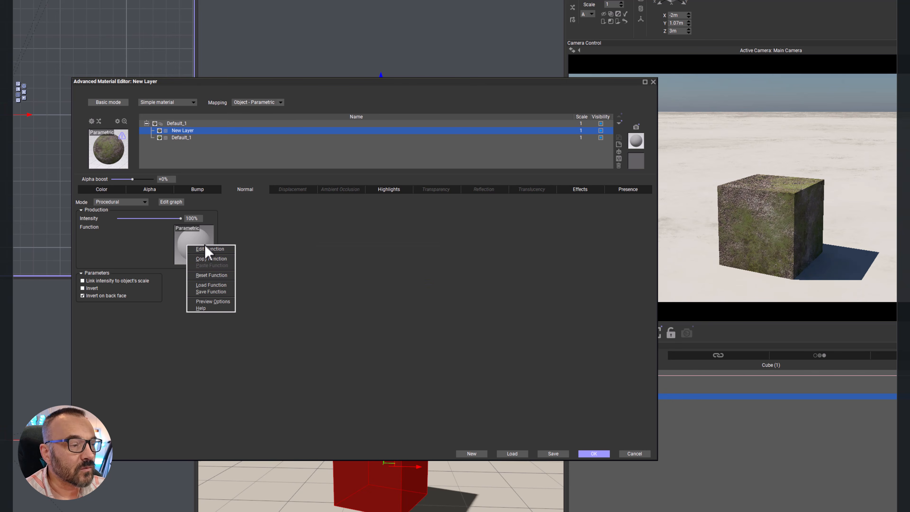
left_click(206, 248)
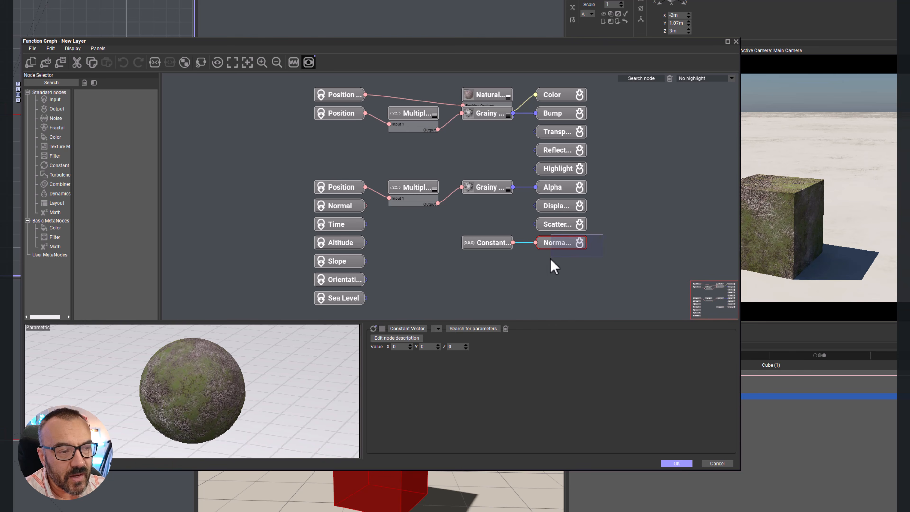
left_click(559, 245)
mouse_move(559, 247)
left_mouse_down()
mouse_move(566, 257)
mouse_move(572, 243)
left_mouse_up()
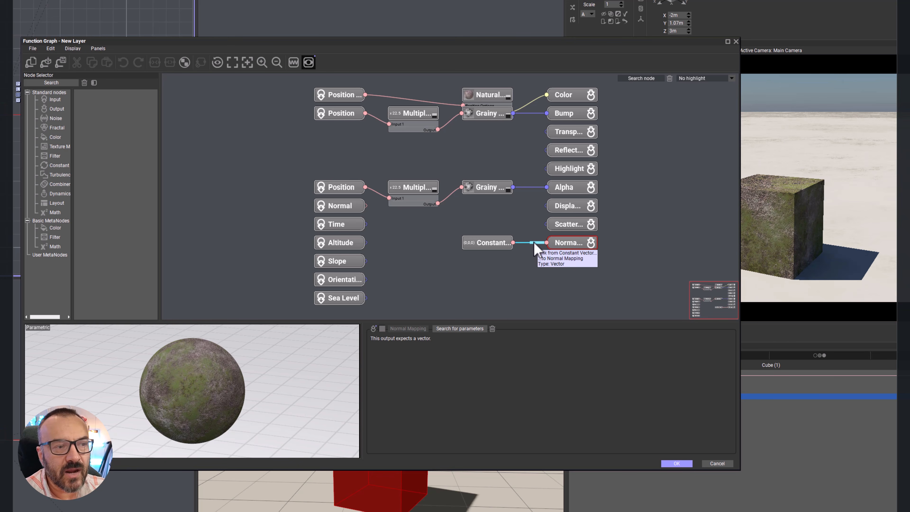
left_click_drag(495, 116, 491, 135)
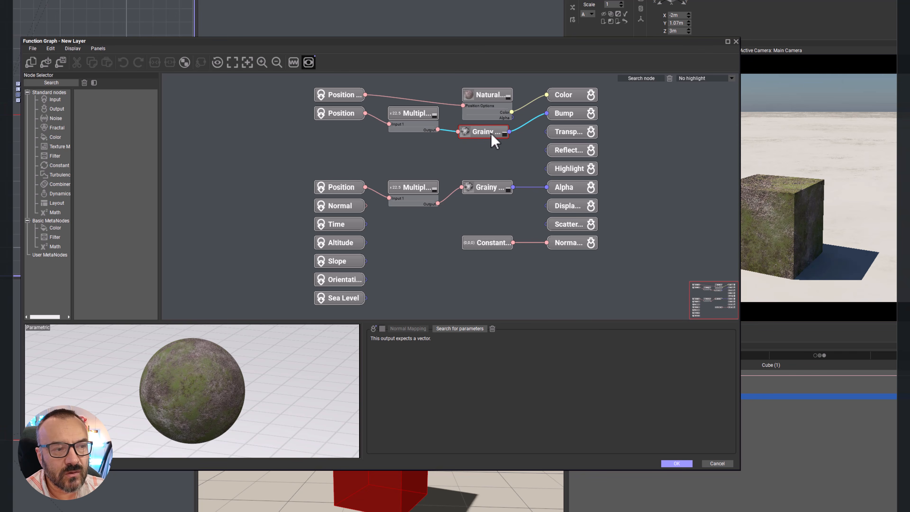
left_click(491, 136)
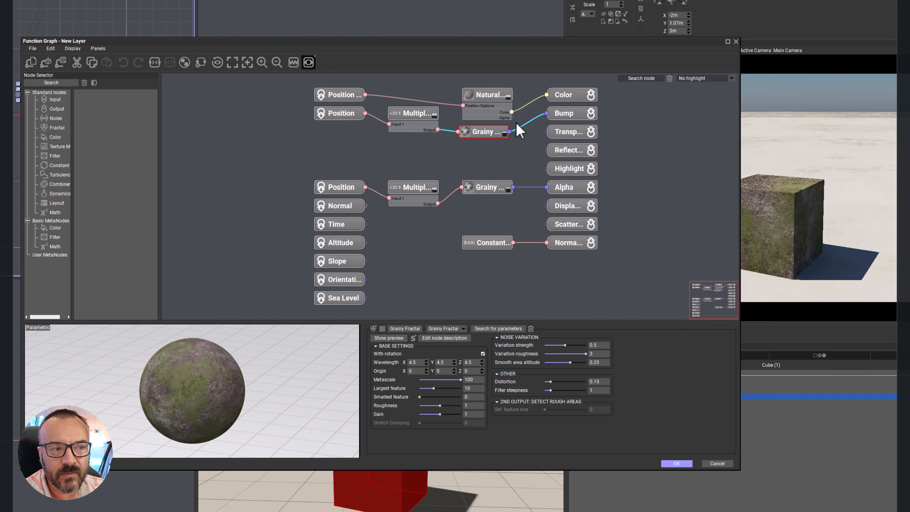
Step: Feed the bump's Grainy Fractal into the Normal Mapping output, delete the Constant Vector node, and place the composer in its spot
left_click_drag(510, 132, 547, 244)
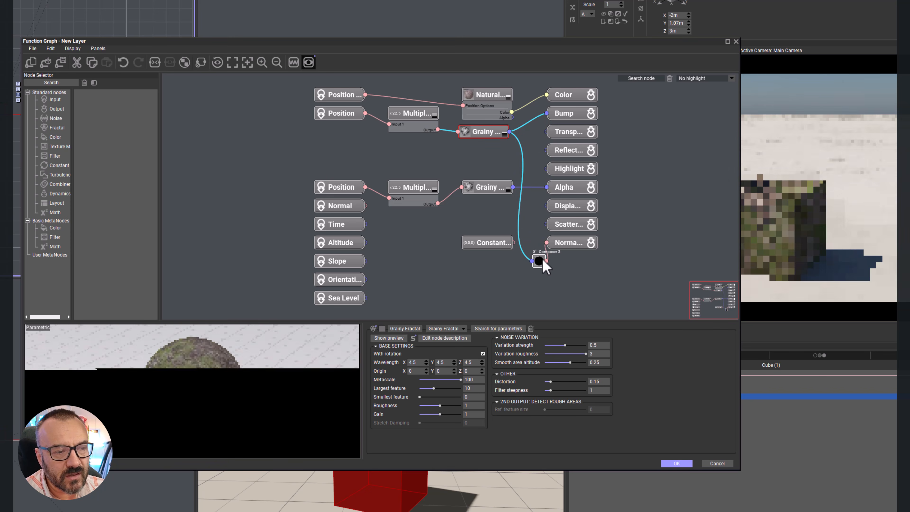
left_click(488, 243)
key("Delete")
left_click_drag(537, 261, 497, 252)
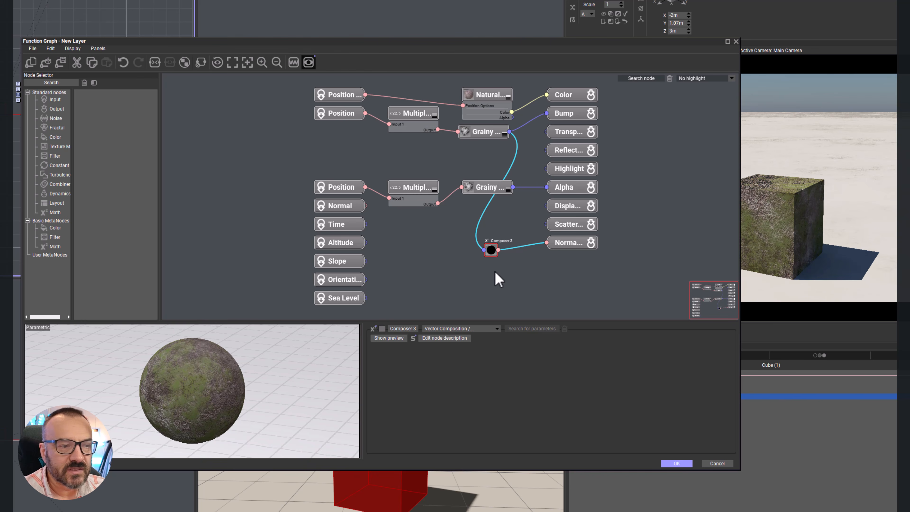
Step: Try linking the Grainy Fractal to the composer's other inputs, remove those extra links so only X is fed, and accept the graph
double_click(491, 250)
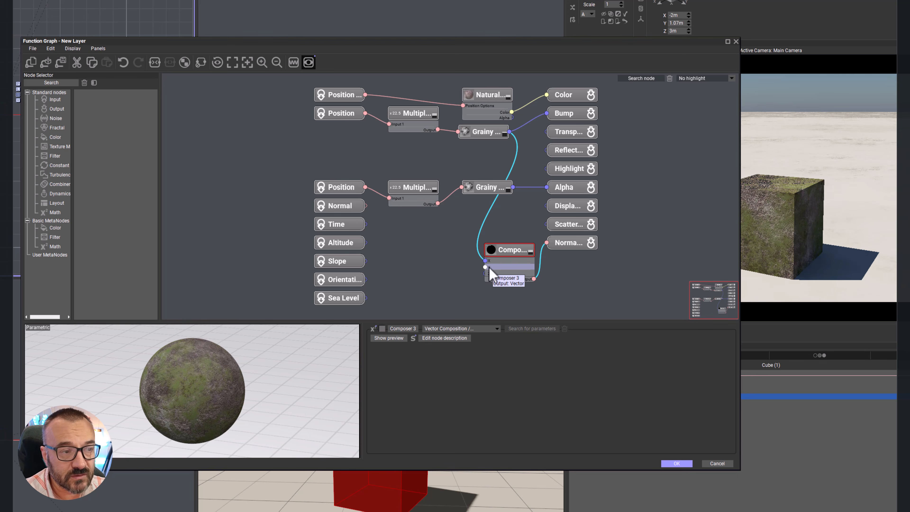
left_click_drag(483, 137, 485, 274)
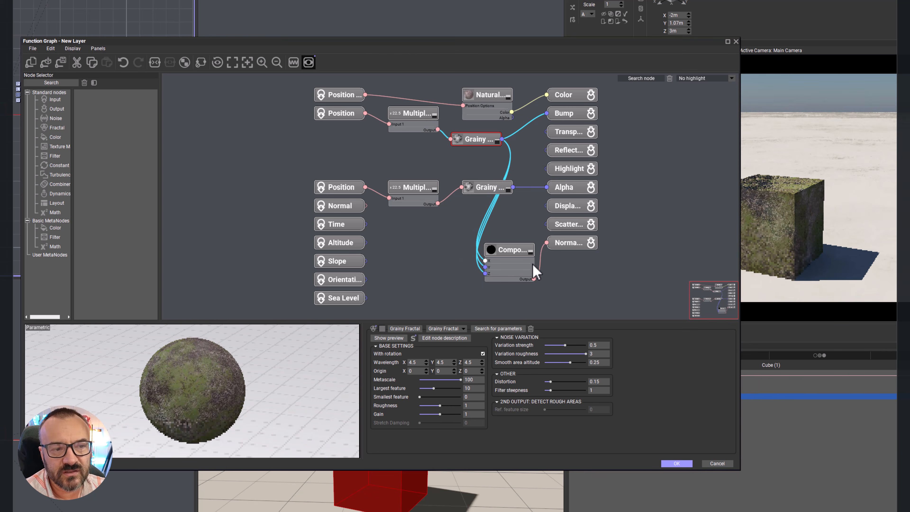
left_click(480, 266)
key("Delete")
left_click_drag(481, 253, 484, 261)
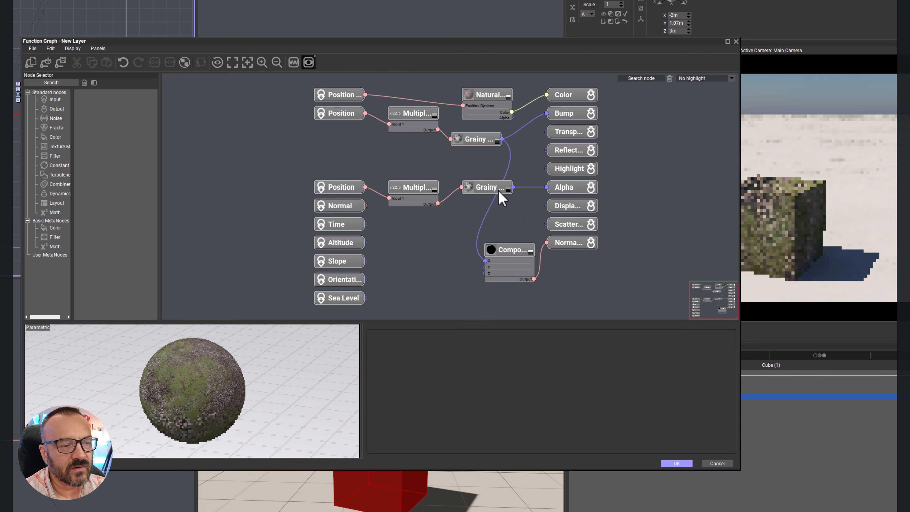
left_click(678, 464)
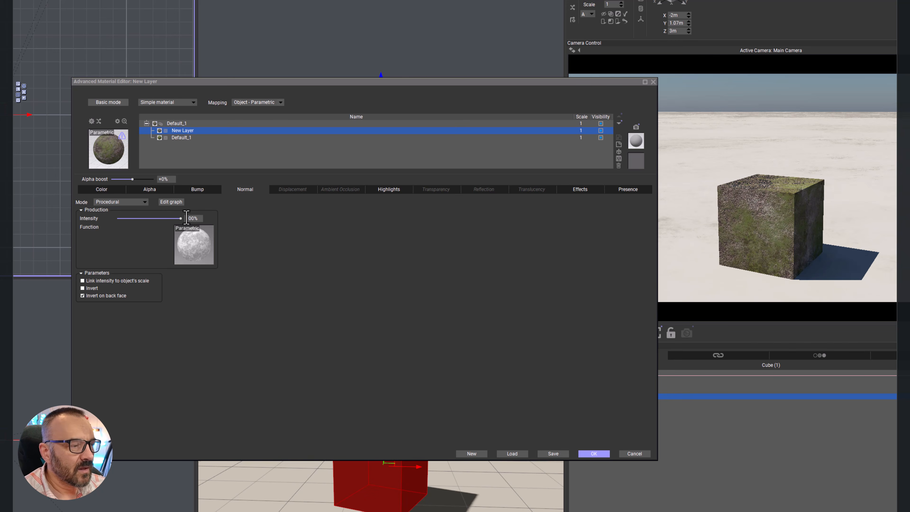
Step: Lower New Layer's normal intensity to 20% and down to 8%, and set its normal mode to None
left_click_drag(181, 218, 130, 218)
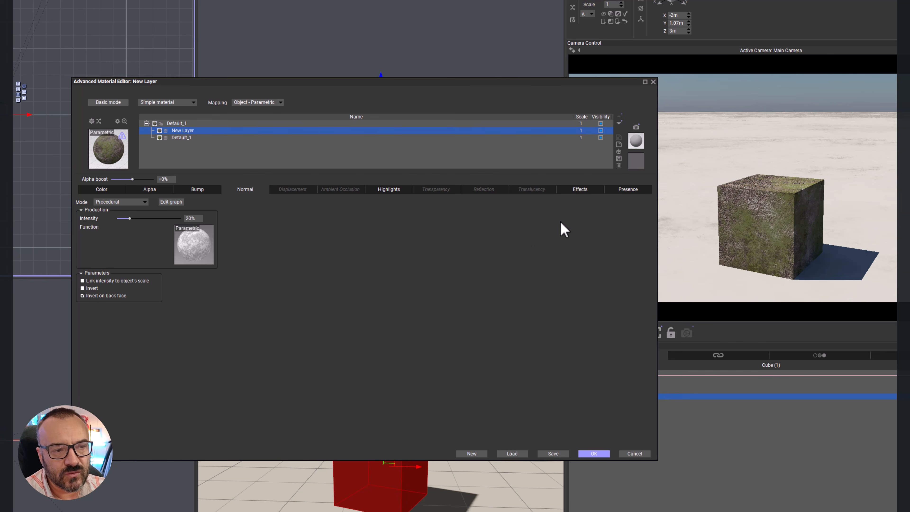
left_click_drag(152, 221, 147, 221)
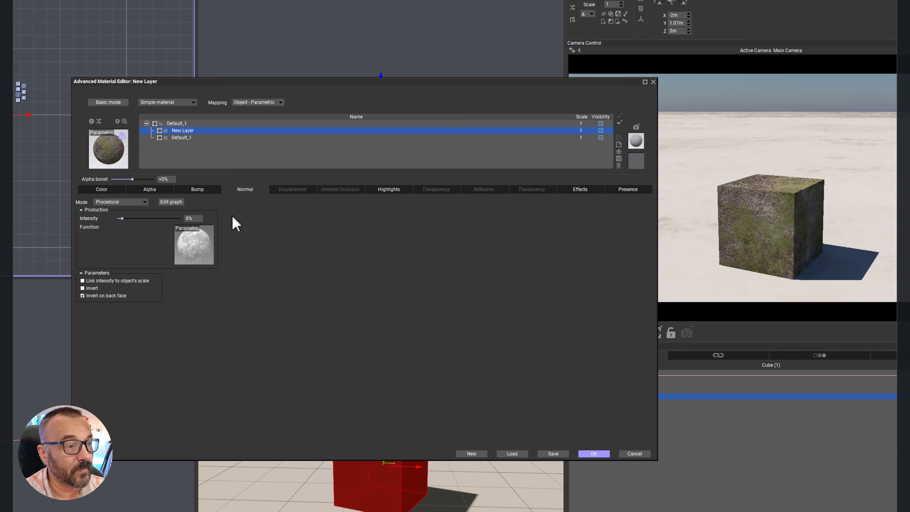
left_click(124, 203)
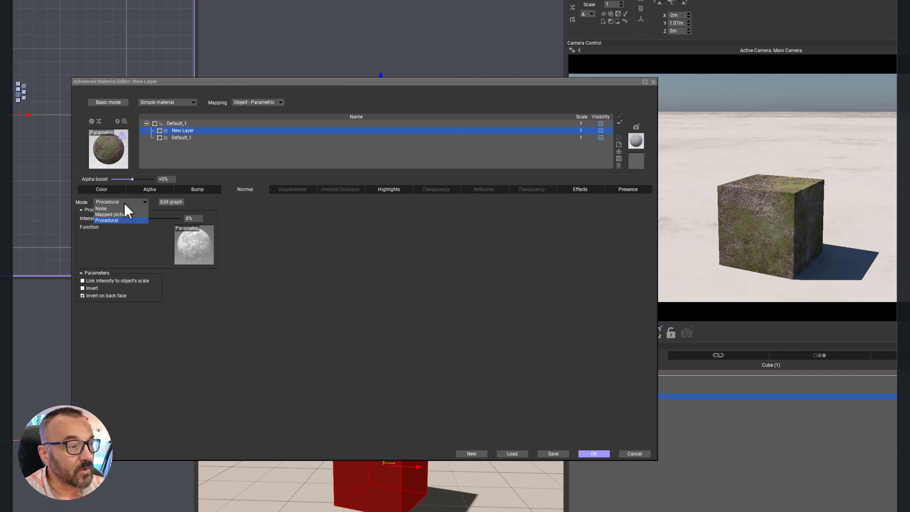
left_click(113, 208)
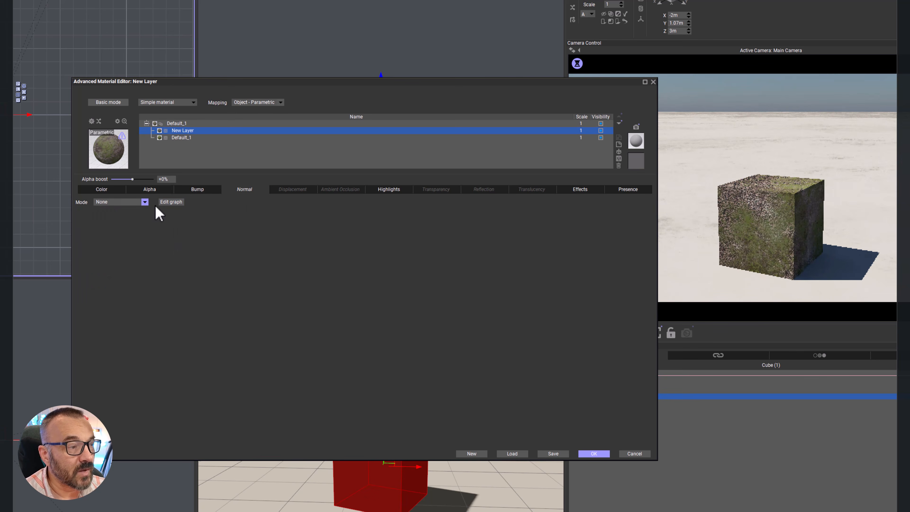
Step: Set New Layer's displacement mode to Procedural, assign the mottled black-and-white function to it, and accept the material
left_click(283, 191)
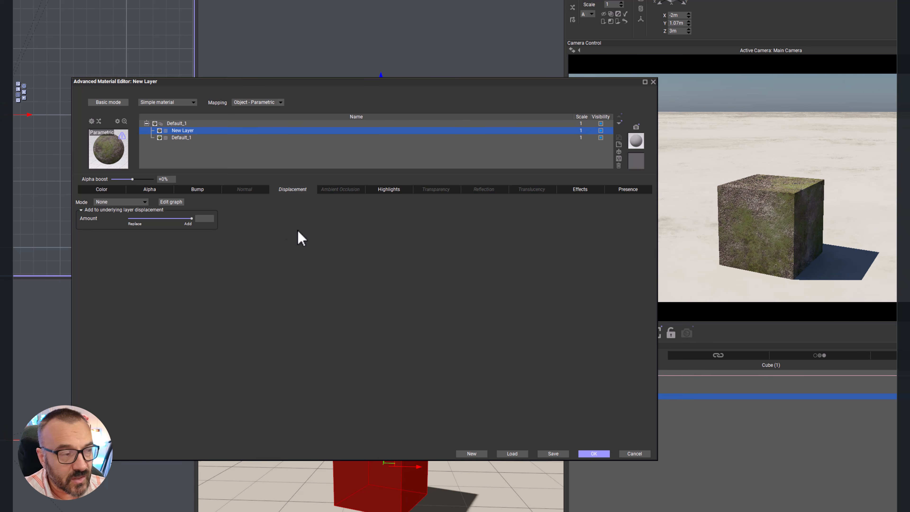
left_click(145, 201)
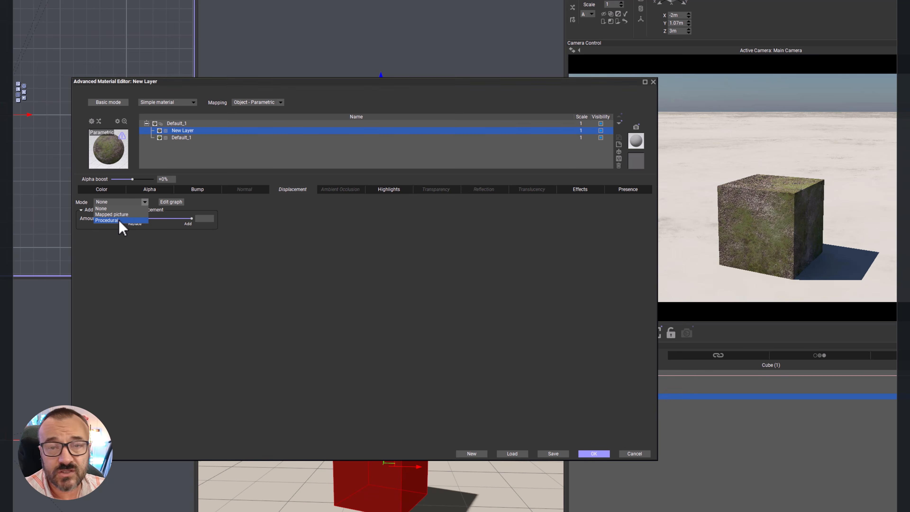
left_click(107, 220)
left_click(201, 239)
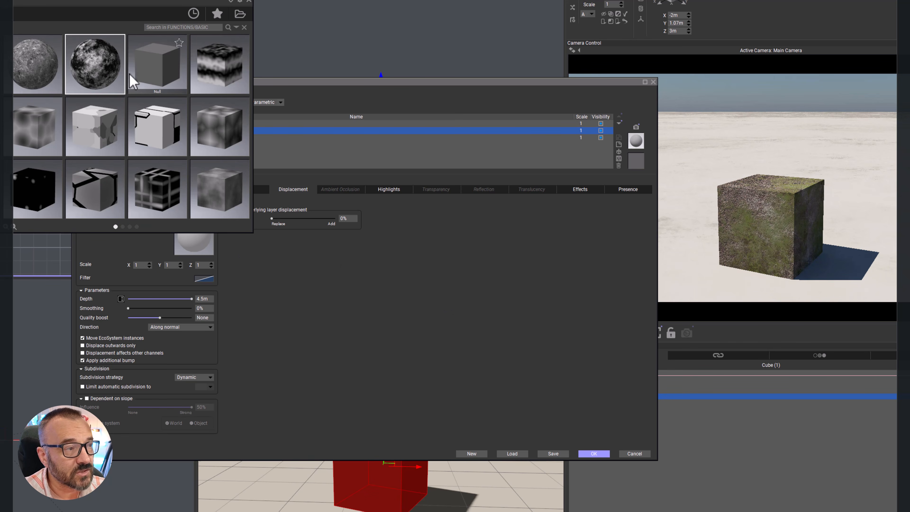
double_click(95, 63)
left_click(456, 275)
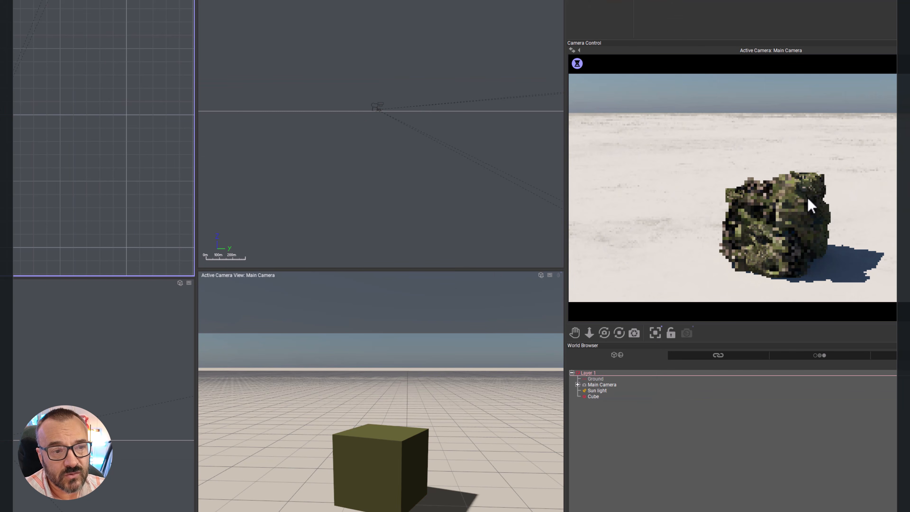
right_click(749, 255)
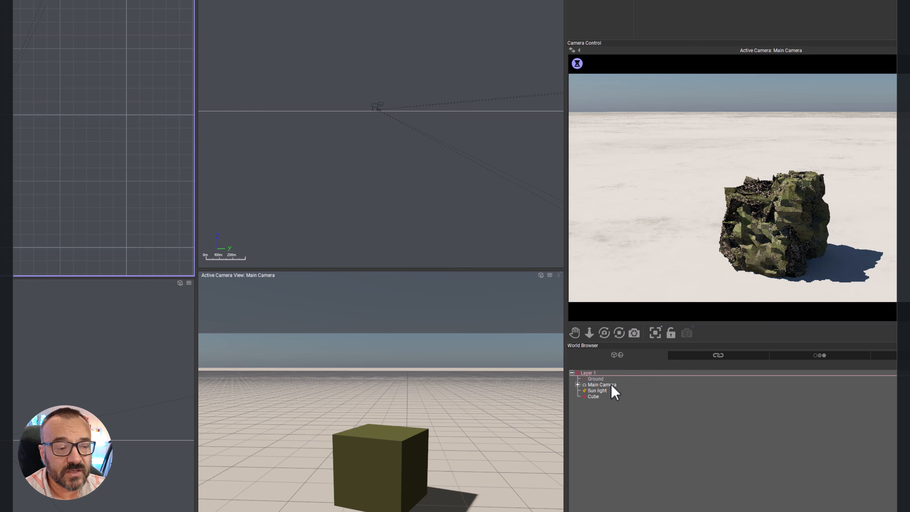
Step: Reopen the cube's material to review New Layer's displacement settings beside the camera preview, and close the editor
left_click(594, 397)
double_click(607, 1)
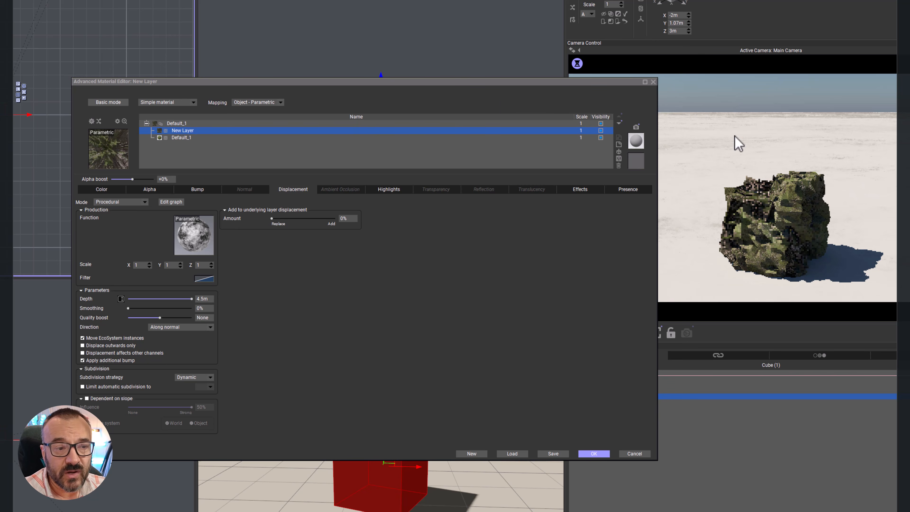
left_click_drag(573, 80, 547, 49)
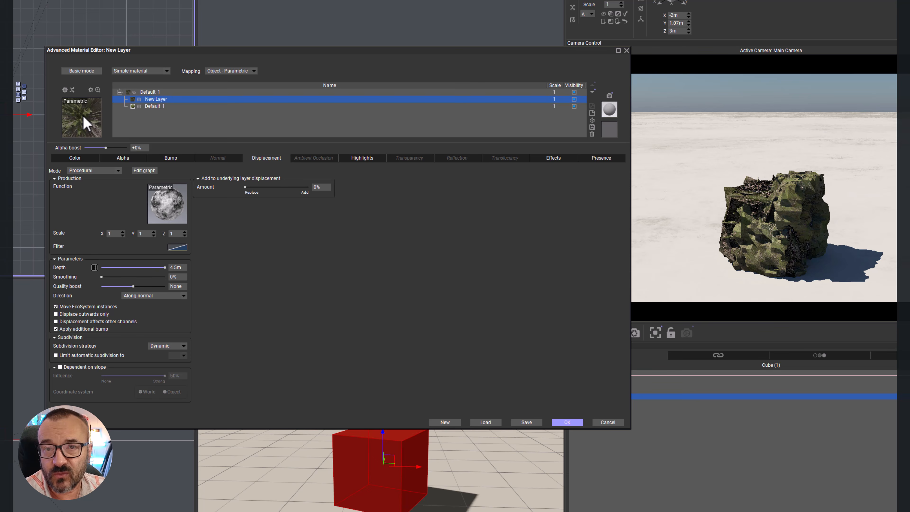
left_click(567, 422)
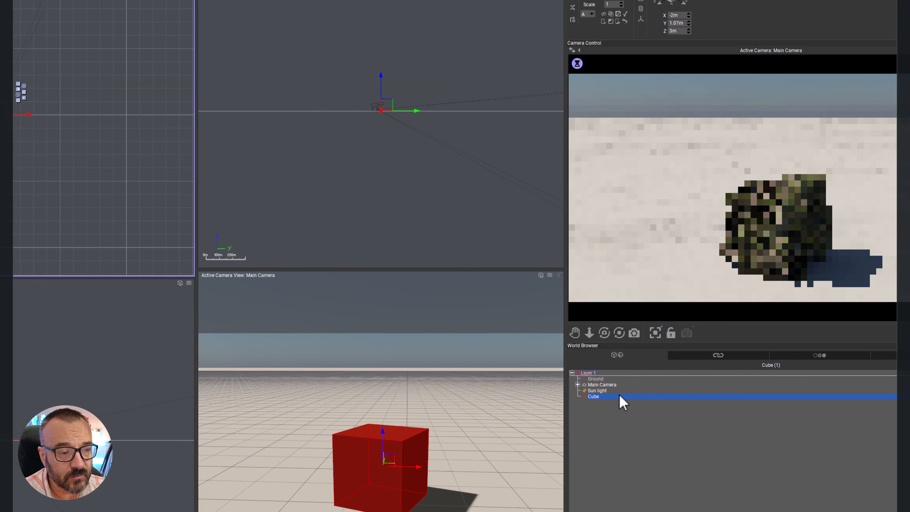
Step: Show the cube's size values, and reopen its material to set New Layer's displacement depth to 1 m
left_click(641, 2)
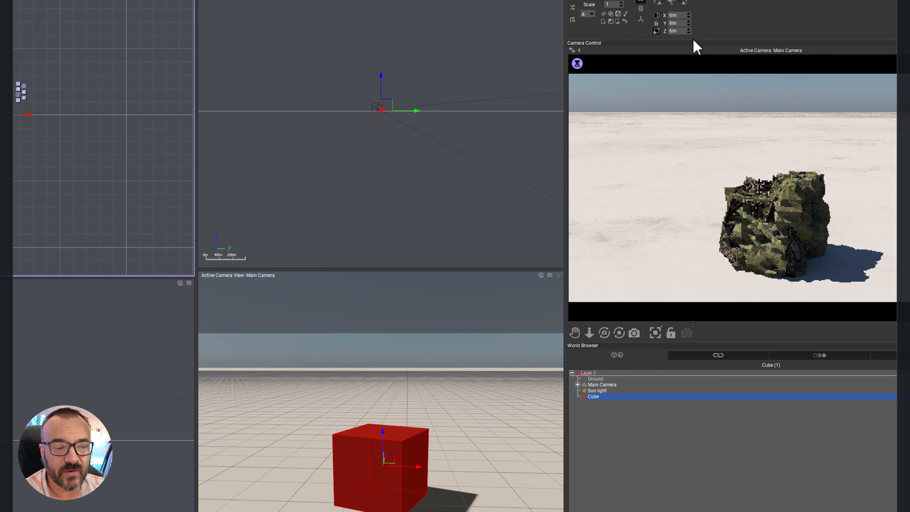
double_click(598, 1)
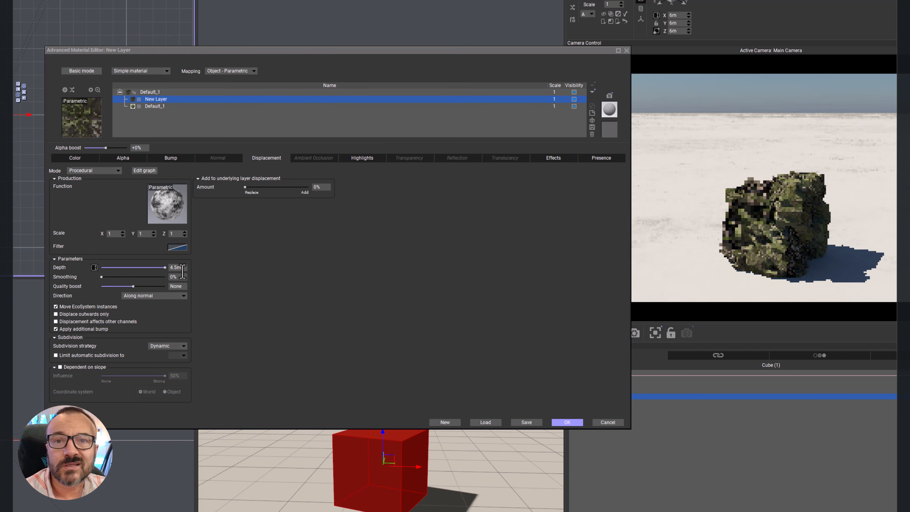
left_click(169, 267)
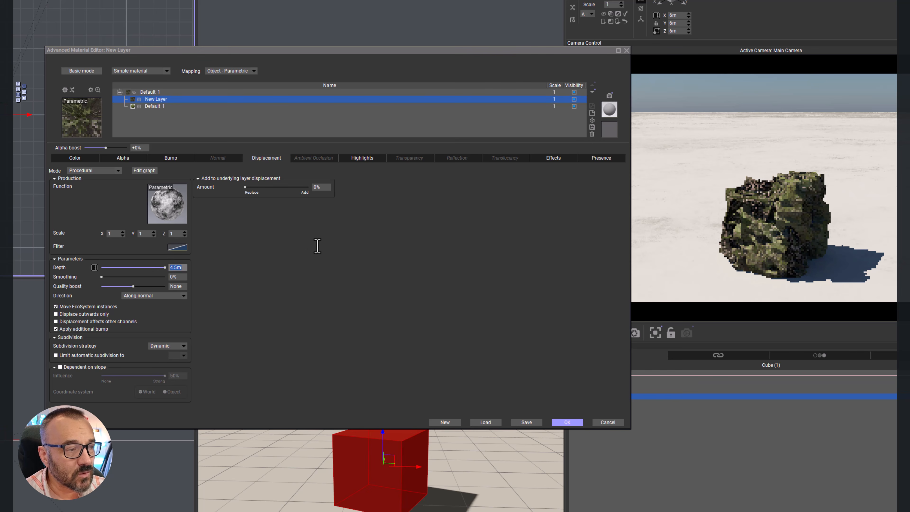
type("1")
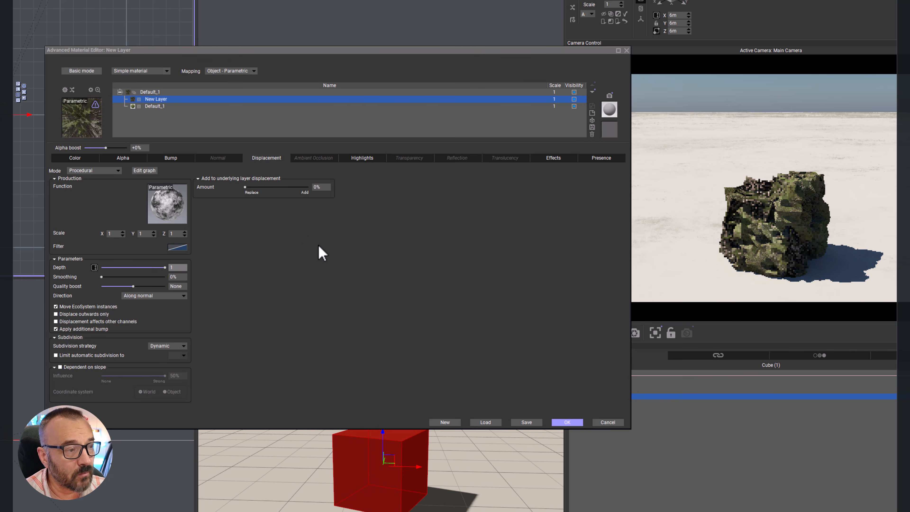
key("Return")
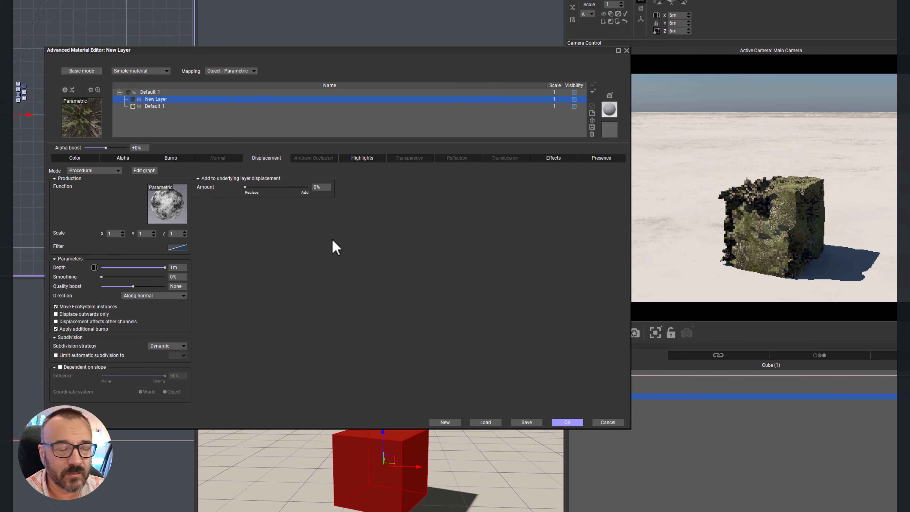
Step: Set New Layer's displacement depth to 50 cm and examine the cube's surface in the camera preview
left_click(183, 268)
type("50cm")
key("Return")
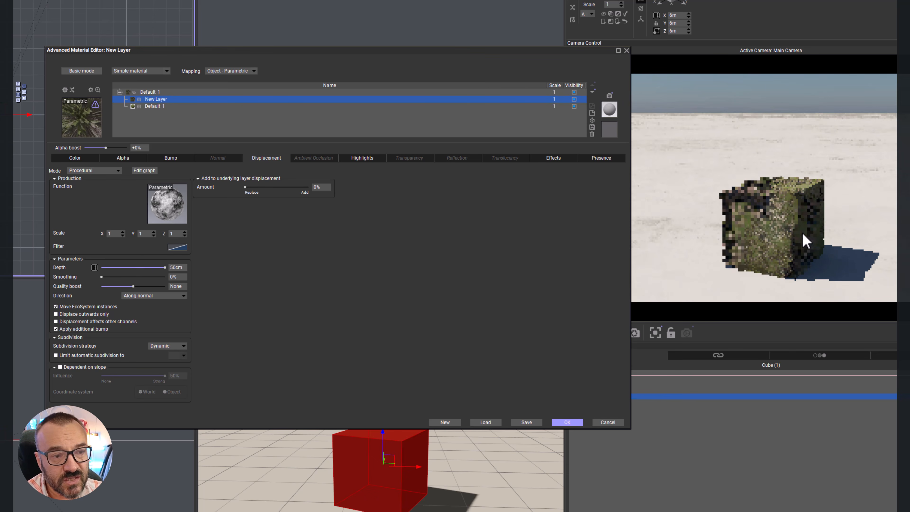
right_click(809, 201)
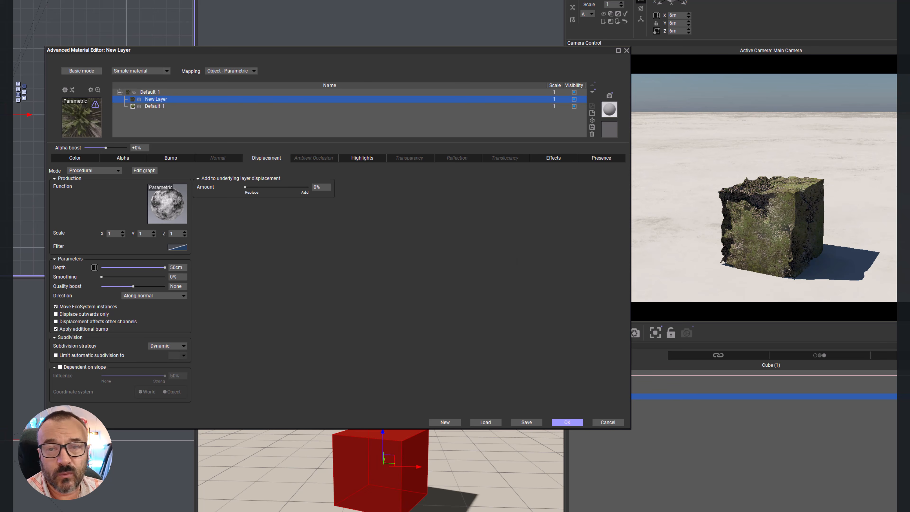
left_click(772, 178)
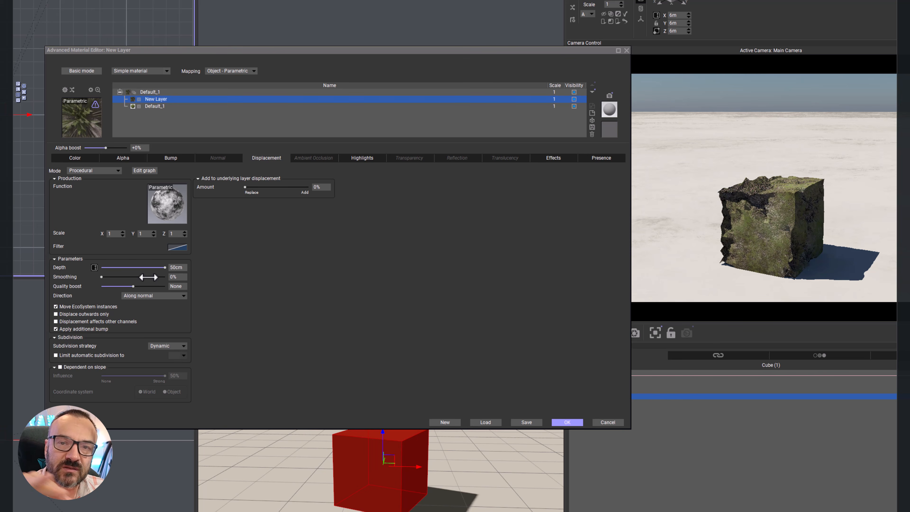
Step: Raise the displacement smoothing to 90%, and bring the quality boost up to 3.1 and back down to +0.6
left_click_drag(112, 276, 172, 277)
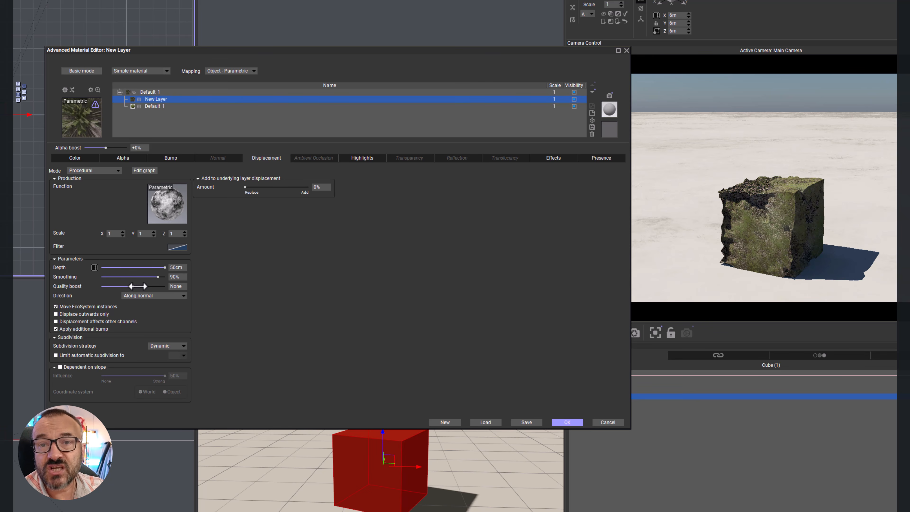
left_click_drag(138, 286, 161, 286)
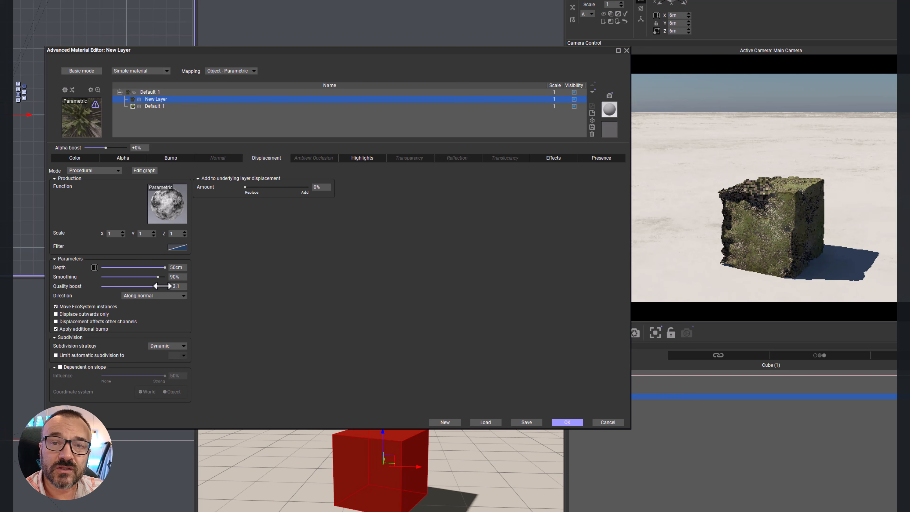
left_click_drag(163, 286, 138, 286)
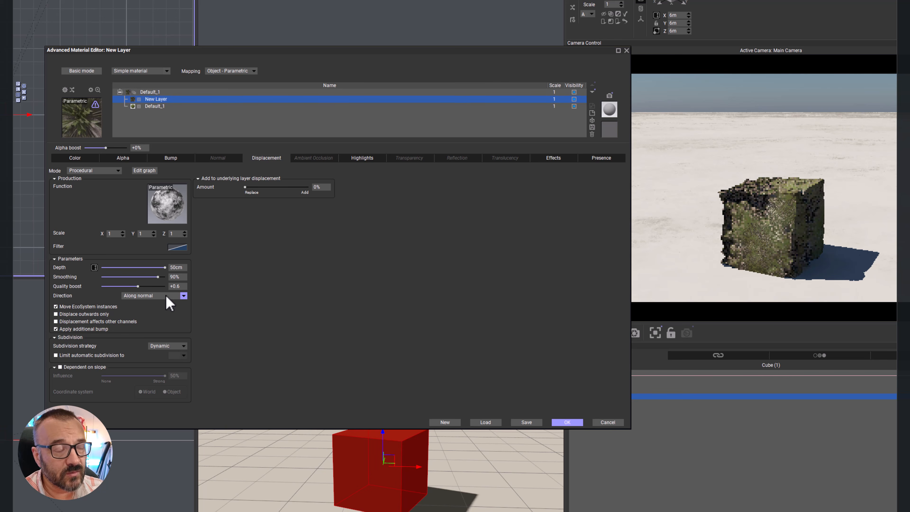
Step: Look through the displacement direction options, set the direction to Vertical only, and examine the cube in the preview
left_click(177, 295)
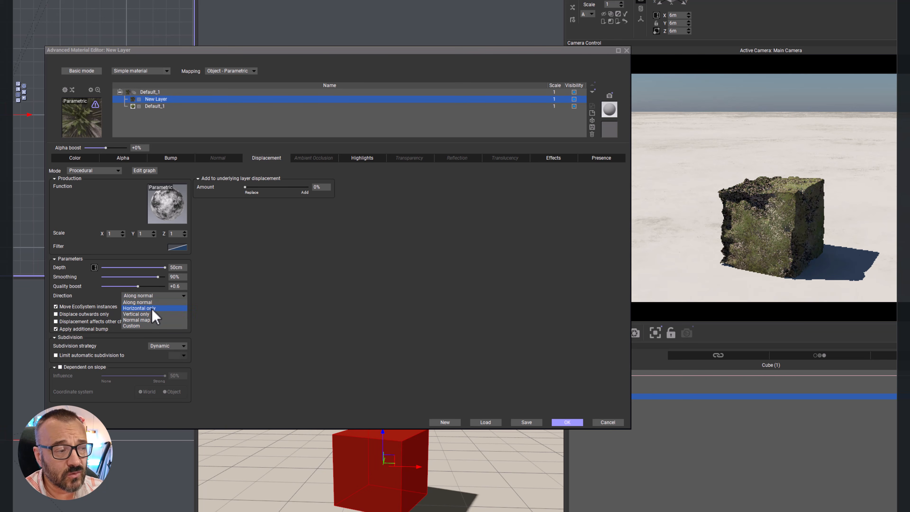
left_click(284, 307)
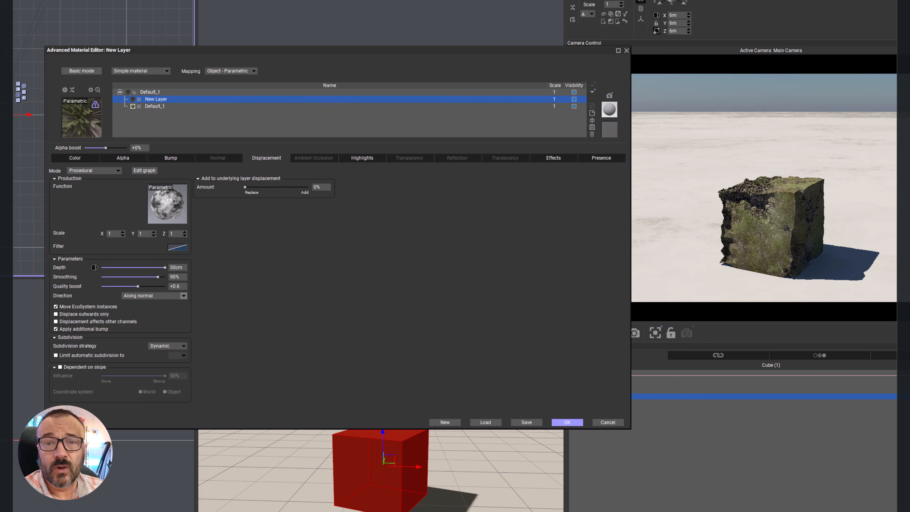
left_click(747, 195)
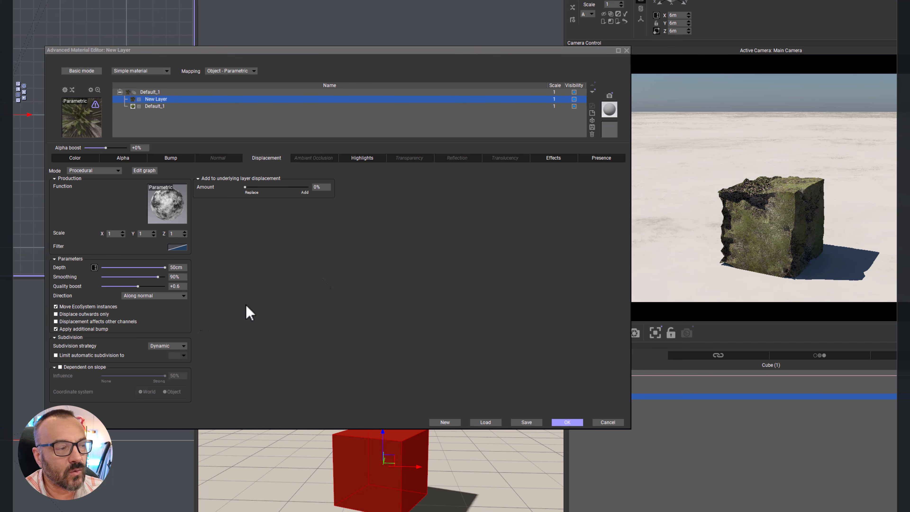
left_click(183, 295)
left_click(147, 316)
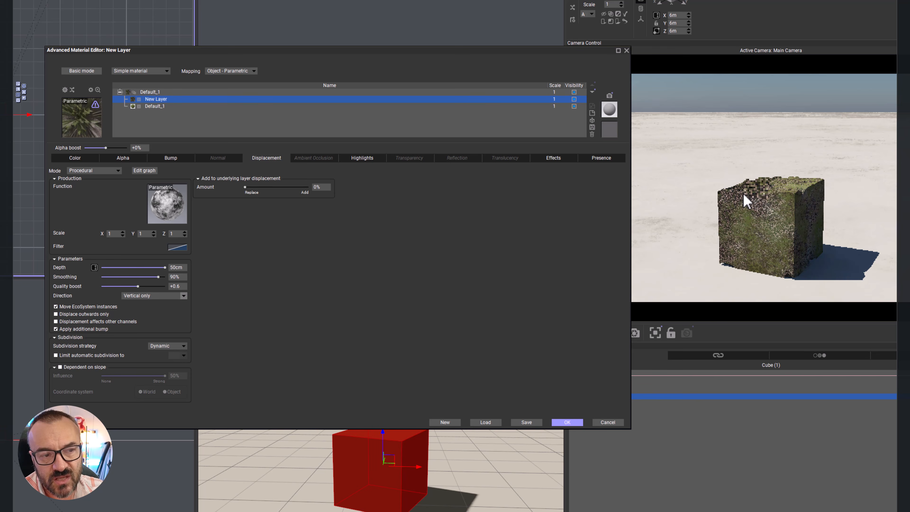
right_click(796, 205)
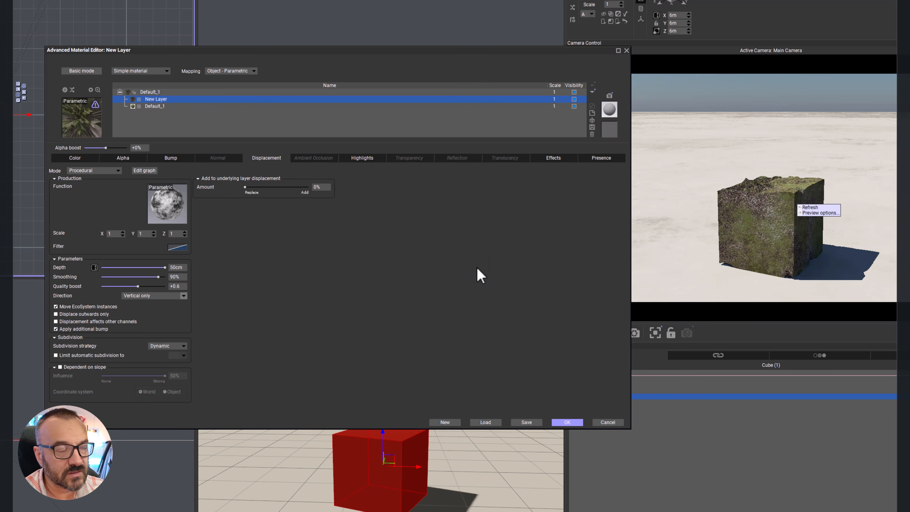
Step: Try the Horizontal only displacement direction on New Layer and return the direction to Along normal
left_click(177, 296)
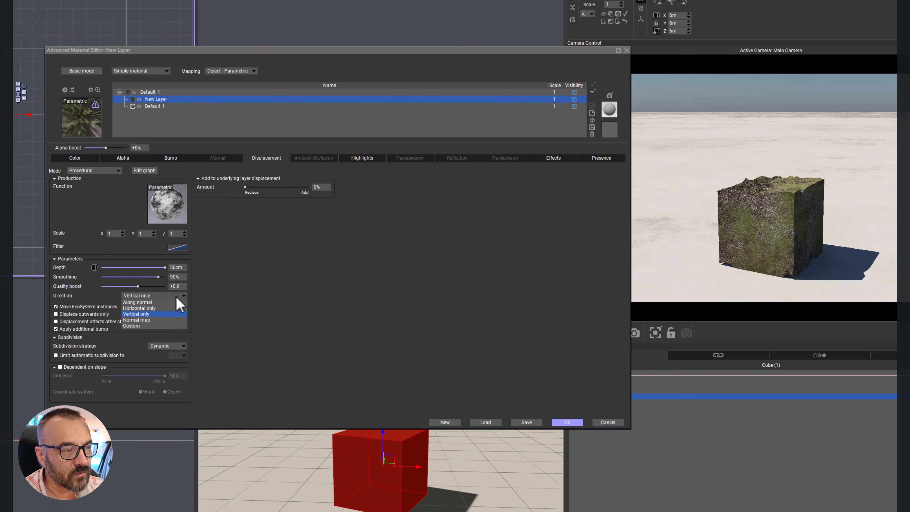
left_click(153, 308)
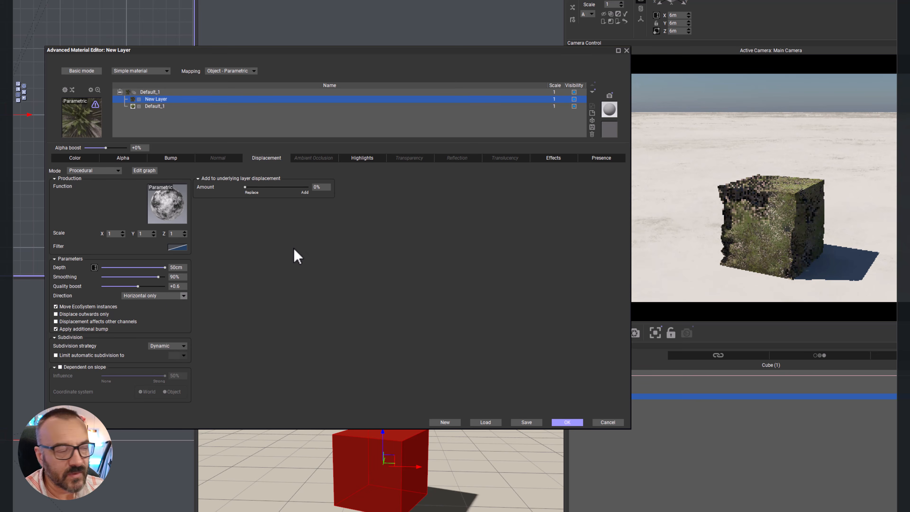
left_click(174, 296)
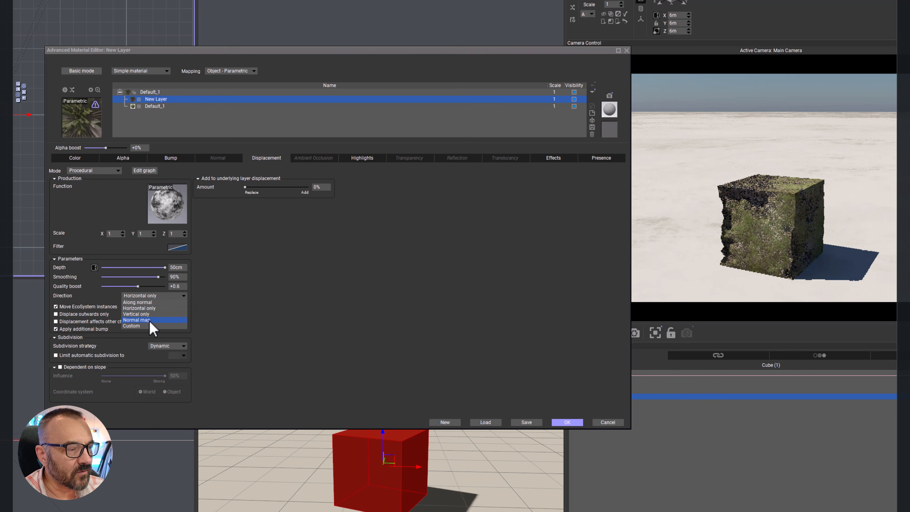
left_click(157, 299)
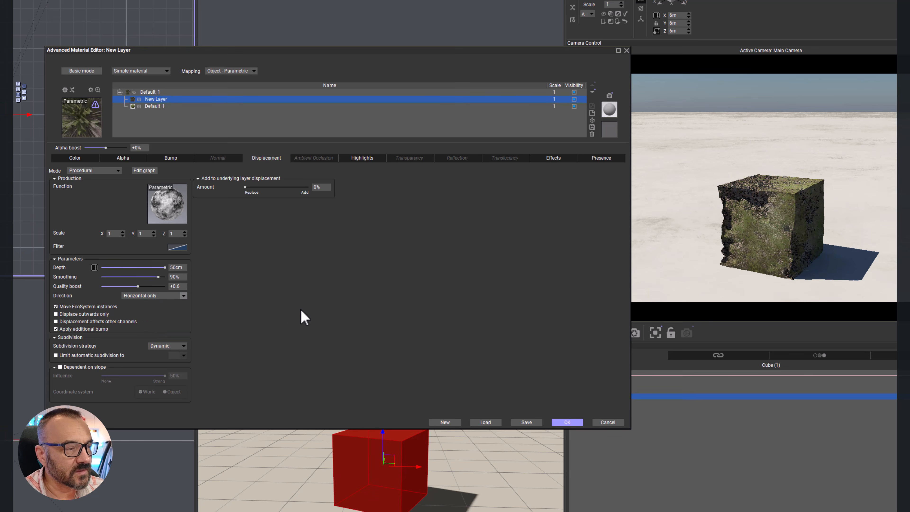
left_click(184, 296)
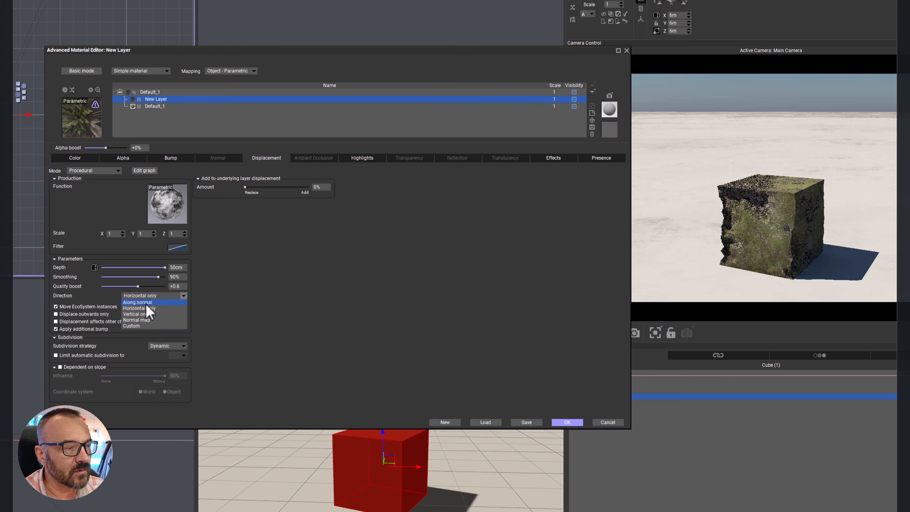
left_click(159, 296)
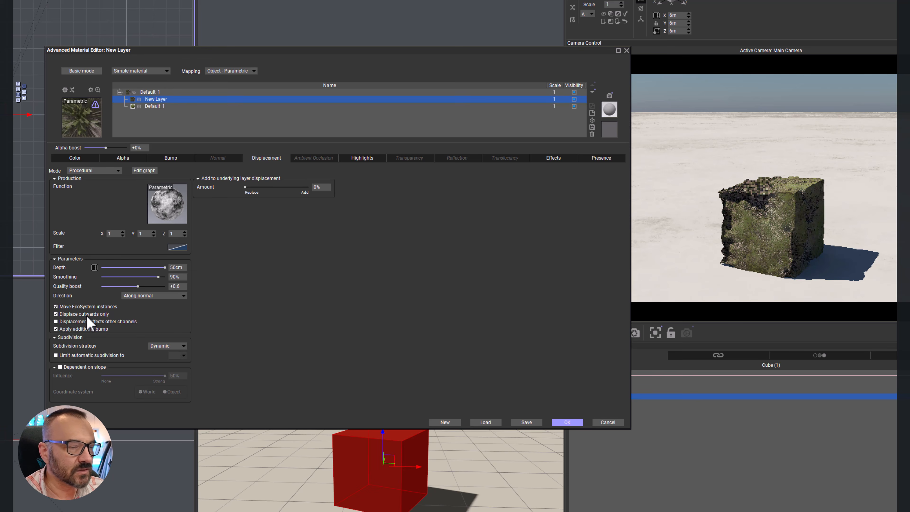
Step: Try displacing outwards only and switch it off again, and adjust the displacement depth to 5.6 cm and up to 17 cm
left_click(86, 314)
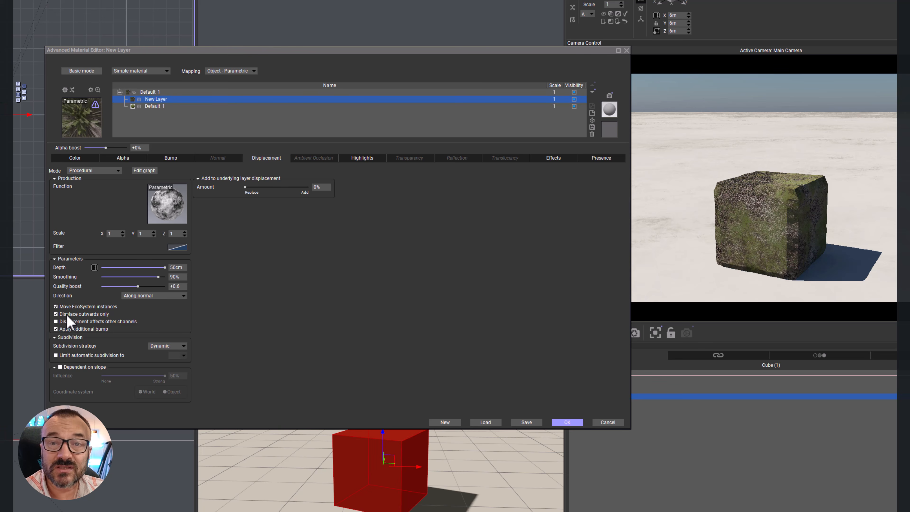
left_click(56, 314)
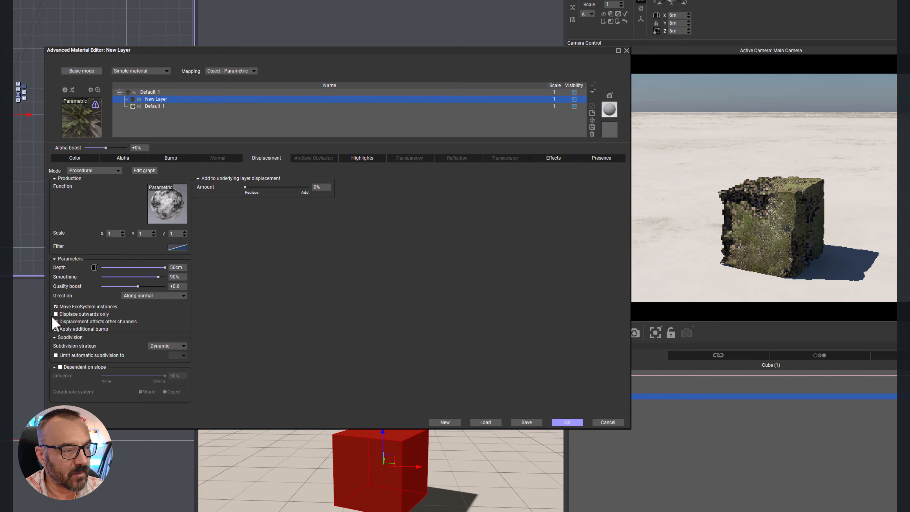
left_click_drag(163, 268, 132, 268)
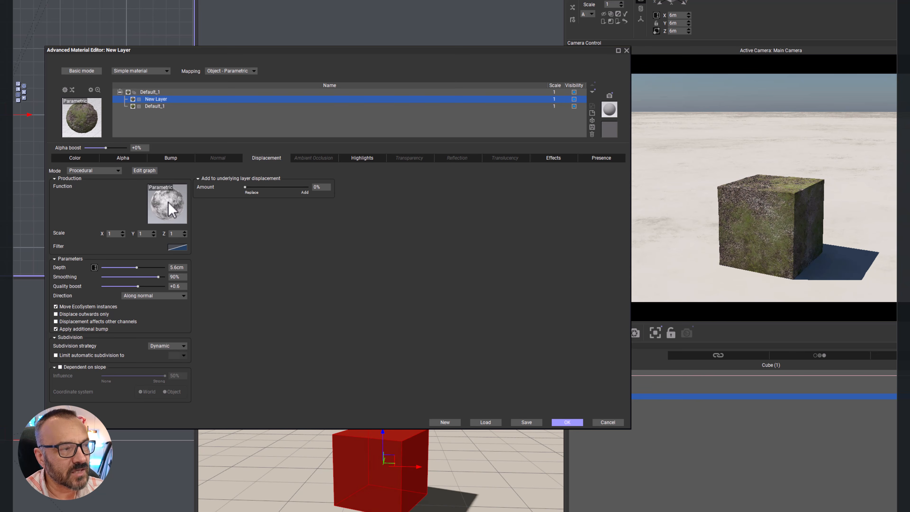
right_click(765, 209)
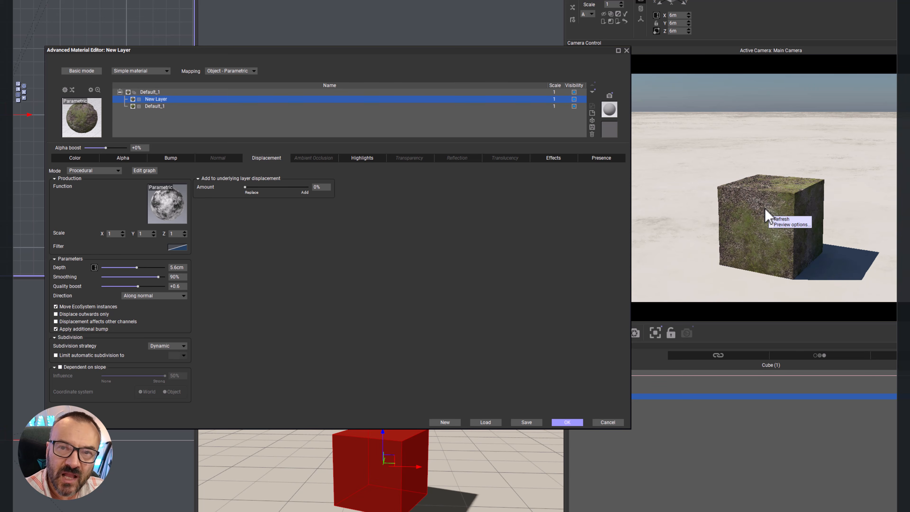
left_click_drag(137, 267, 151, 266)
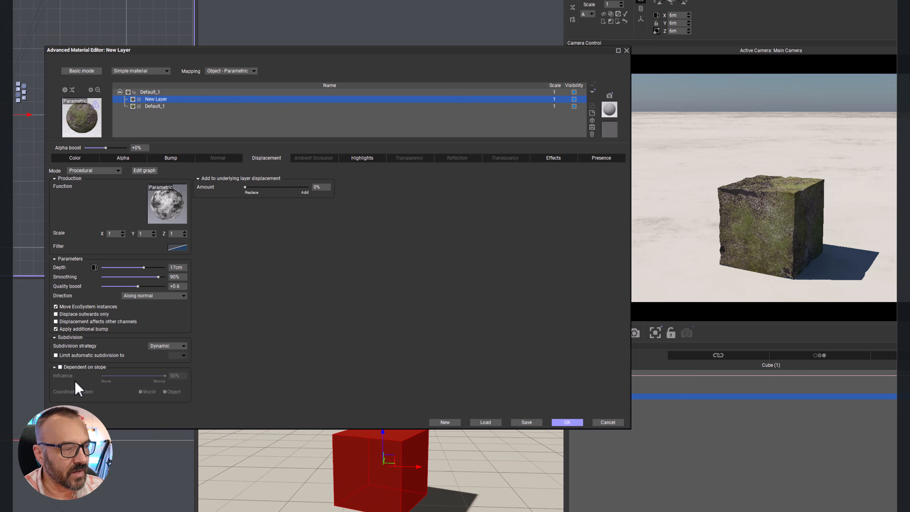
Step: Try adding to the underlying layer's displacement at 63% and 100%, and return the amount to 0%
left_click_drag(245, 186, 299, 186)
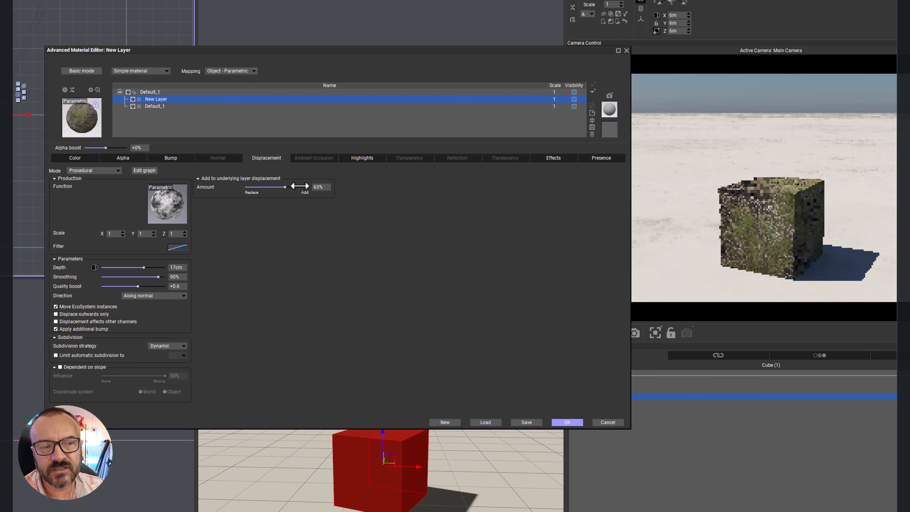
left_click_drag(300, 186, 336, 188)
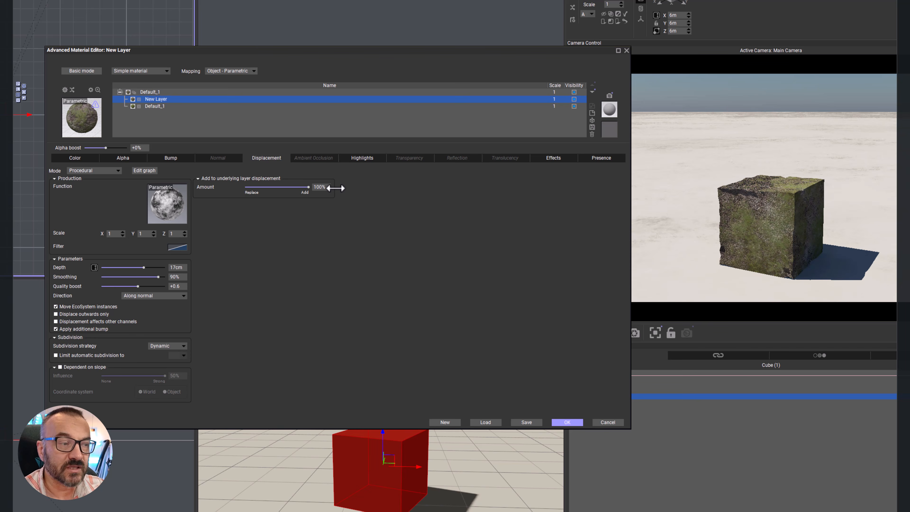
left_click_drag(307, 187, 220, 193)
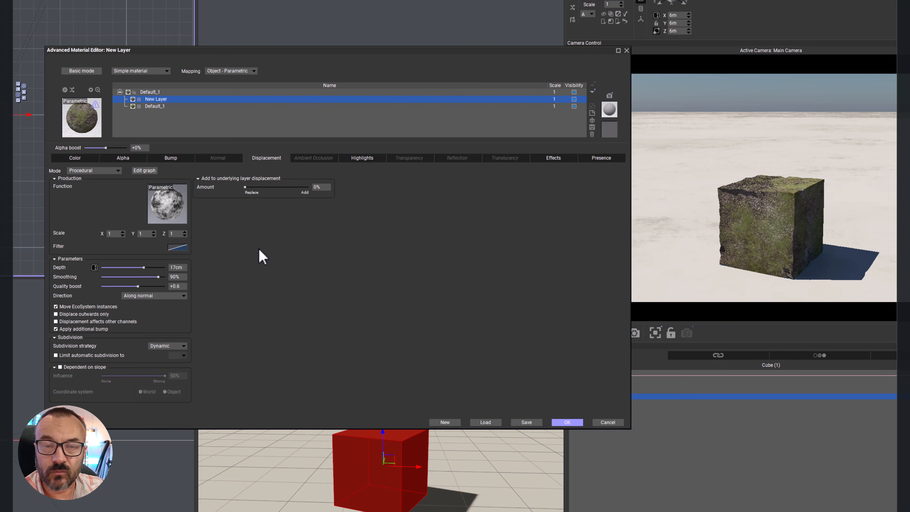
Step: Set New Layer's displacement mode to None and its ambient occlusion mode to Procedural
left_click(100, 171)
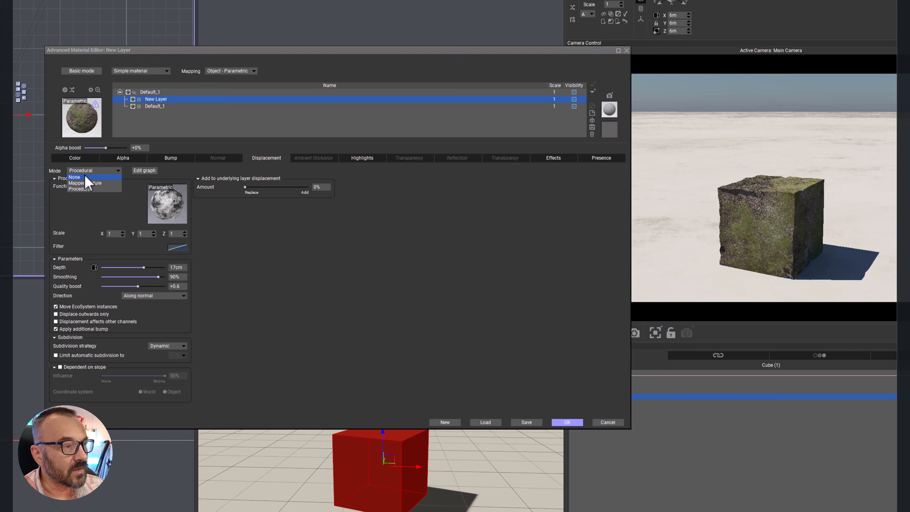
left_click(89, 179)
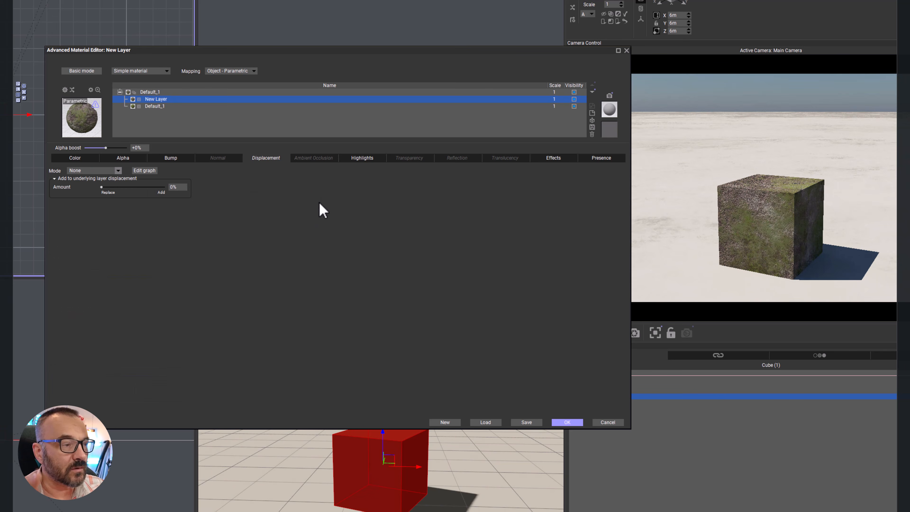
left_click(307, 159)
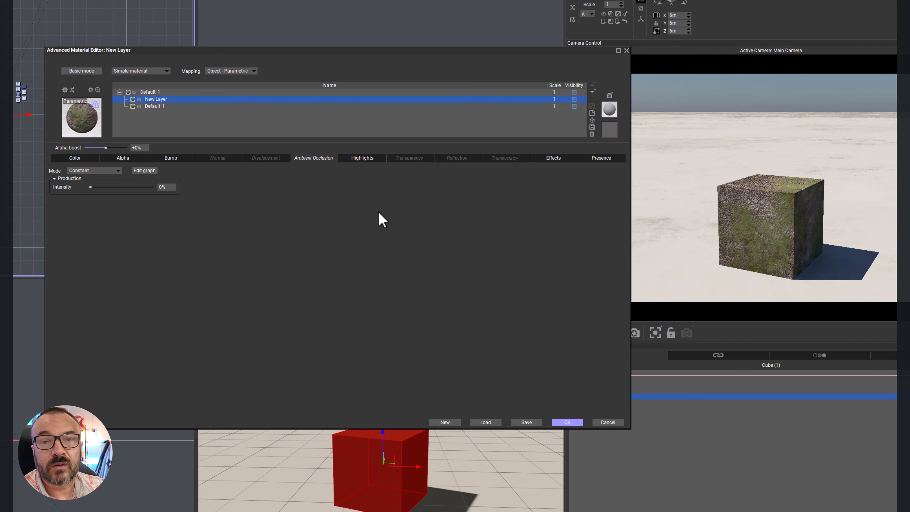
left_click(112, 171)
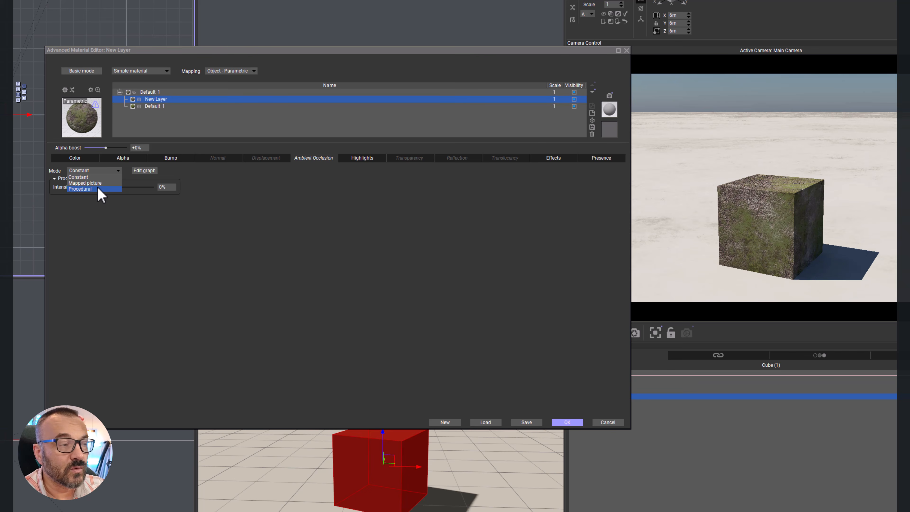
left_click(95, 189)
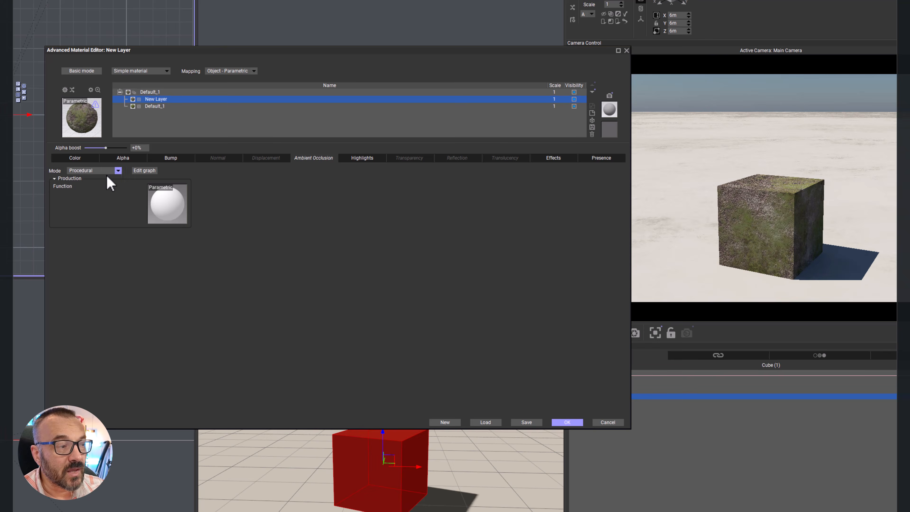
Step: Edit New Layer's ambient occlusion function: connect the Grainy node that feeds Bump to the Ambient occlusion output and delete the node previously connected there
right_click(166, 204)
left_click(172, 206)
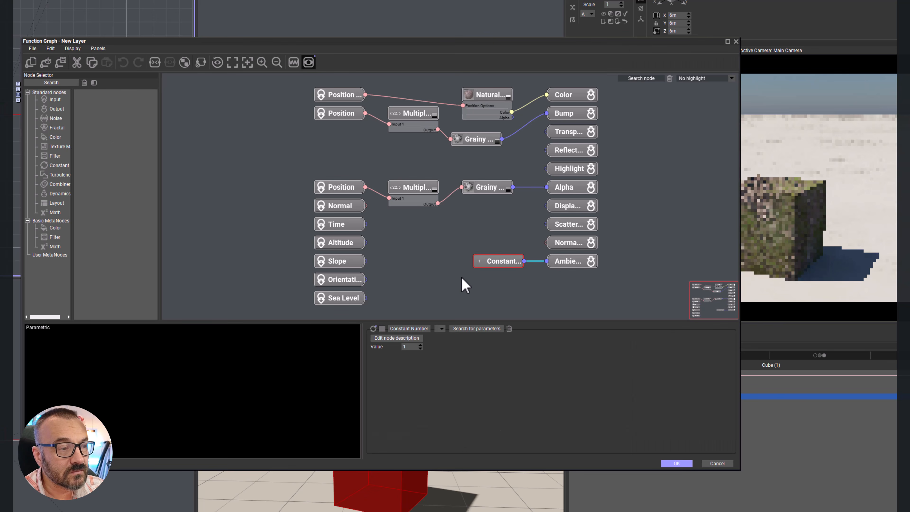
left_click(494, 142)
left_click_drag(502, 139, 551, 265)
left_click(504, 261)
key("Delete")
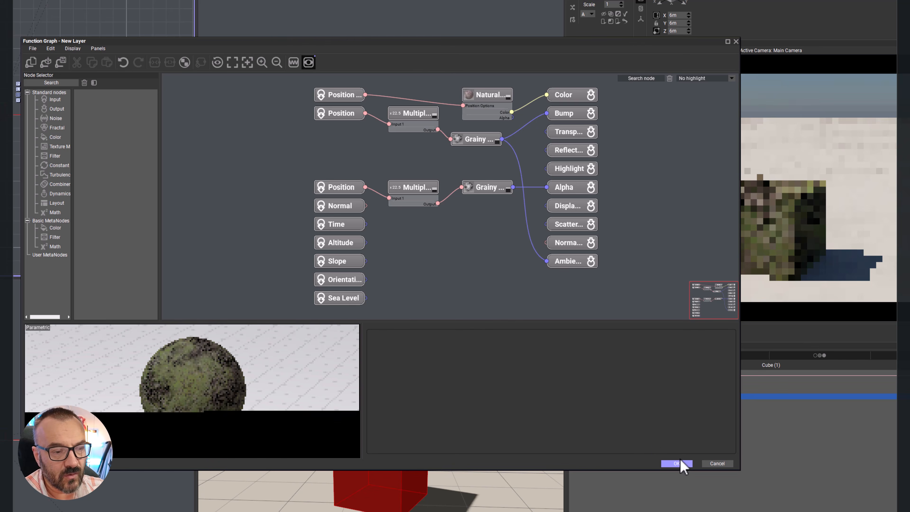
left_click(678, 463)
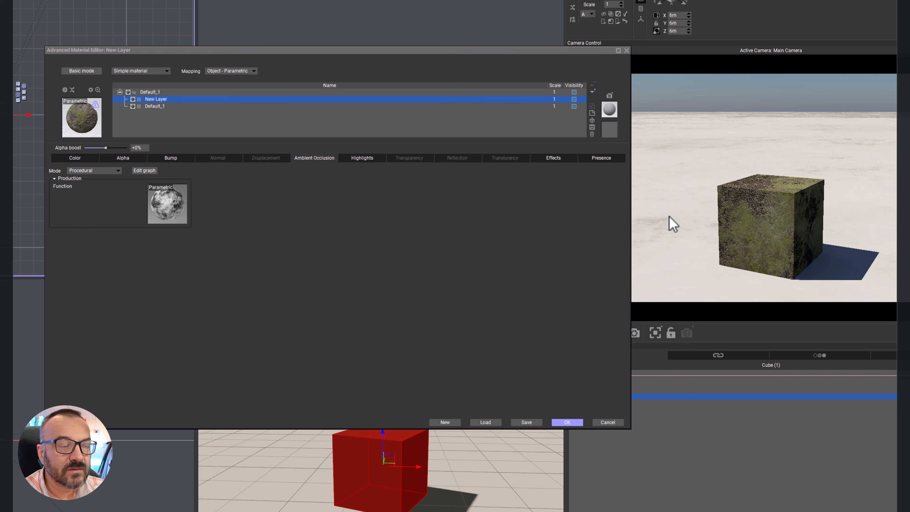
Step: Inspect the lighting model choices in New Layer's highlight settings, keeping Phong
left_click(357, 160)
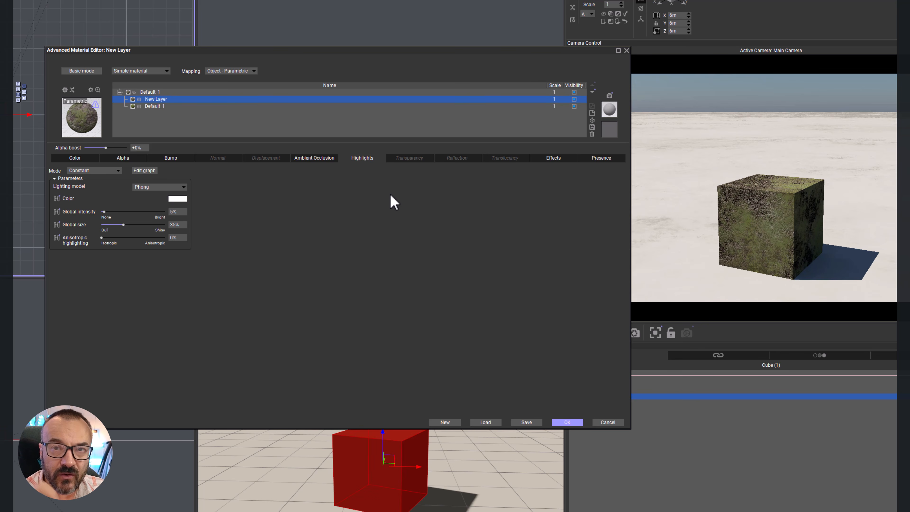
left_click(165, 187)
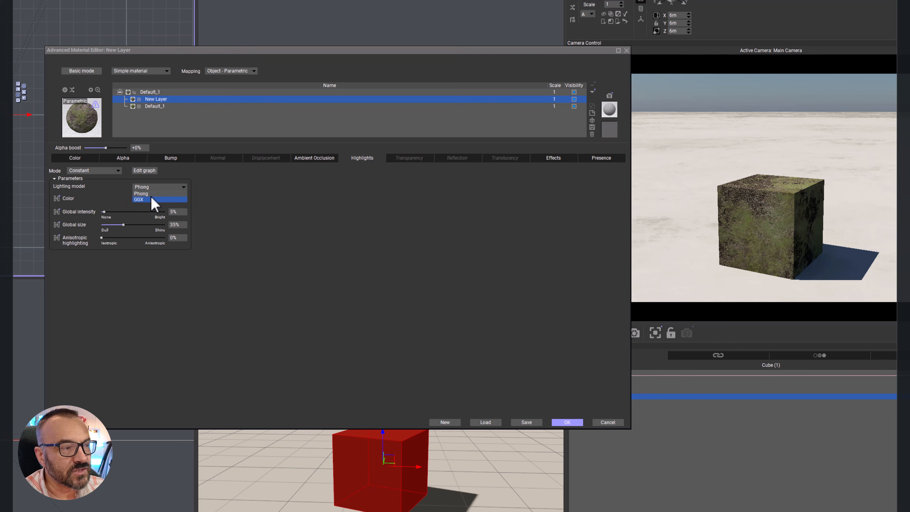
left_click(241, 200)
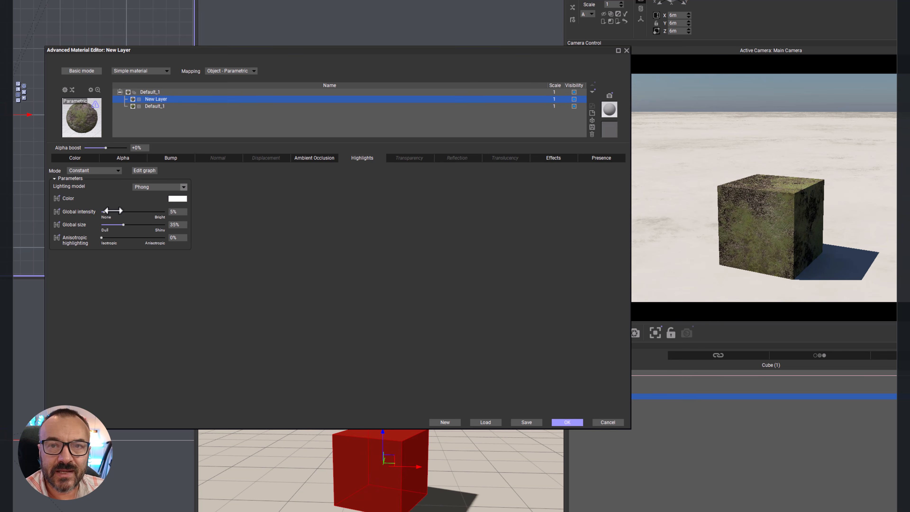
Step: Try New Layer's highlights at 100% global intensity and 100% size, and settle on 9% intensity and 1% size
left_click_drag(114, 211, 186, 211)
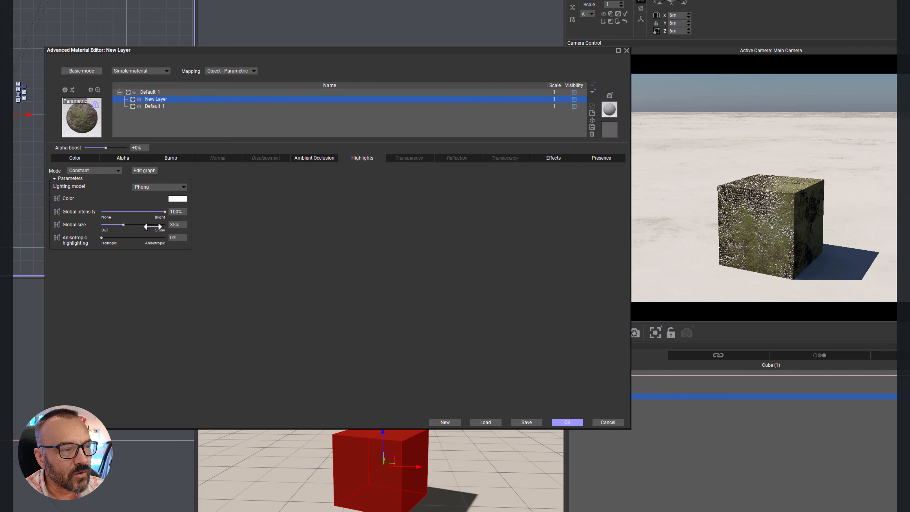
left_click_drag(132, 226, 166, 226)
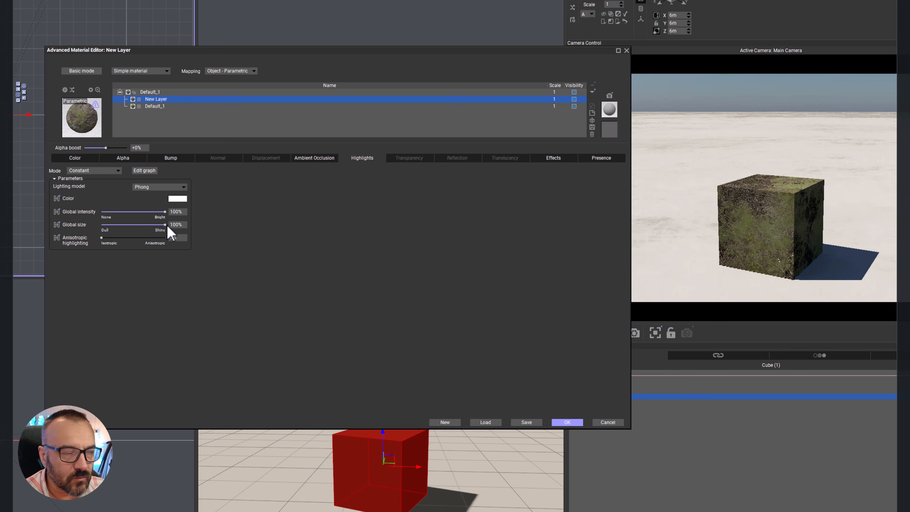
left_click_drag(165, 225, 97, 222)
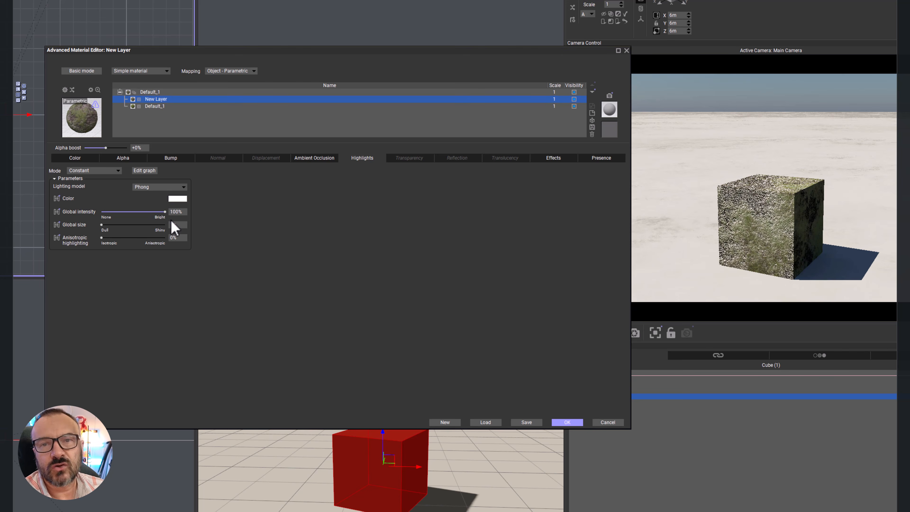
left_click_drag(165, 211, 109, 211)
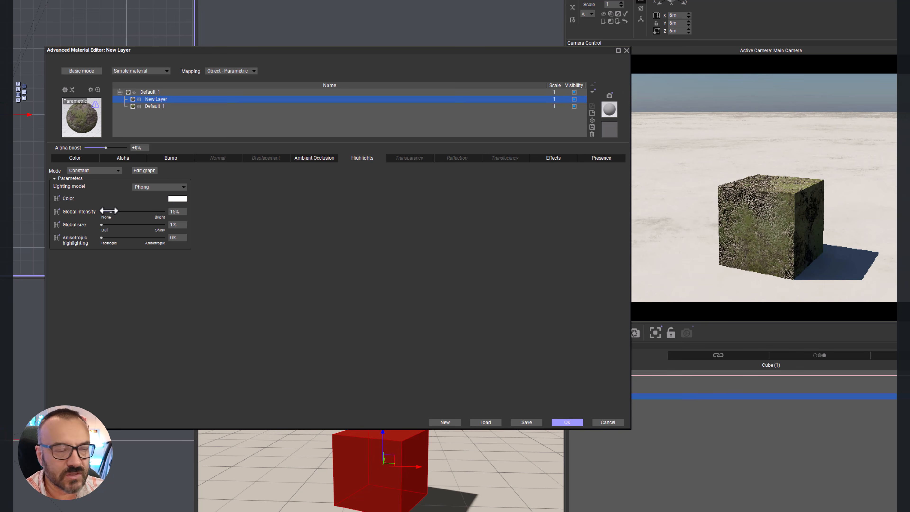
left_click_drag(108, 210, 107, 212)
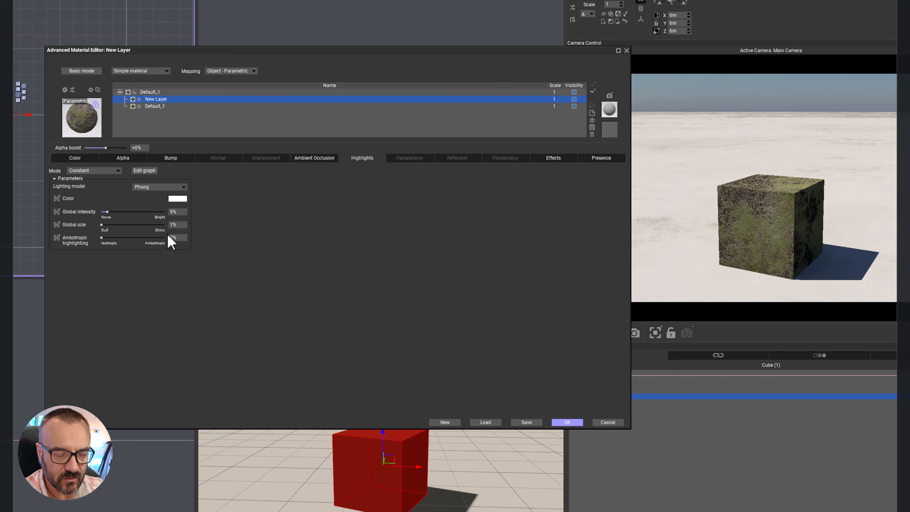
Step: Set New Layer's highlight mode to Procedural and assign a grainy function to it
left_click(114, 171)
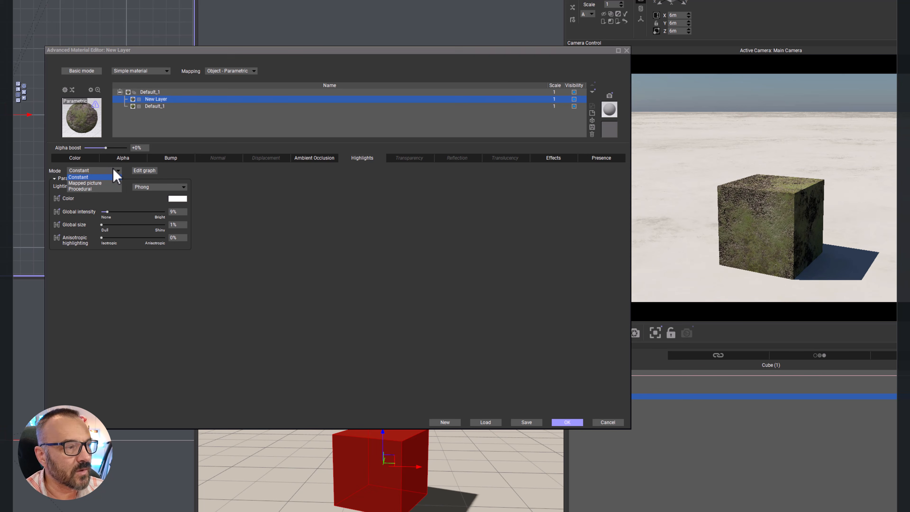
left_click(93, 189)
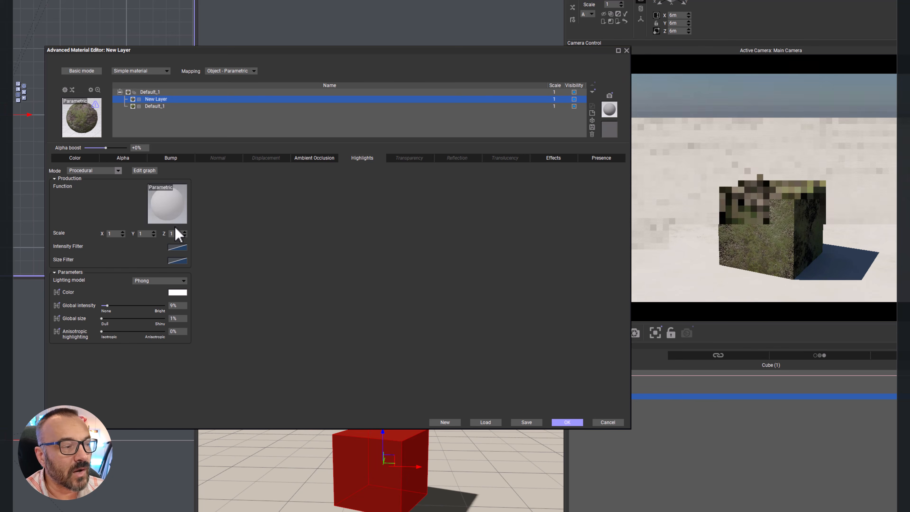
left_click(164, 219)
double_click(97, 62)
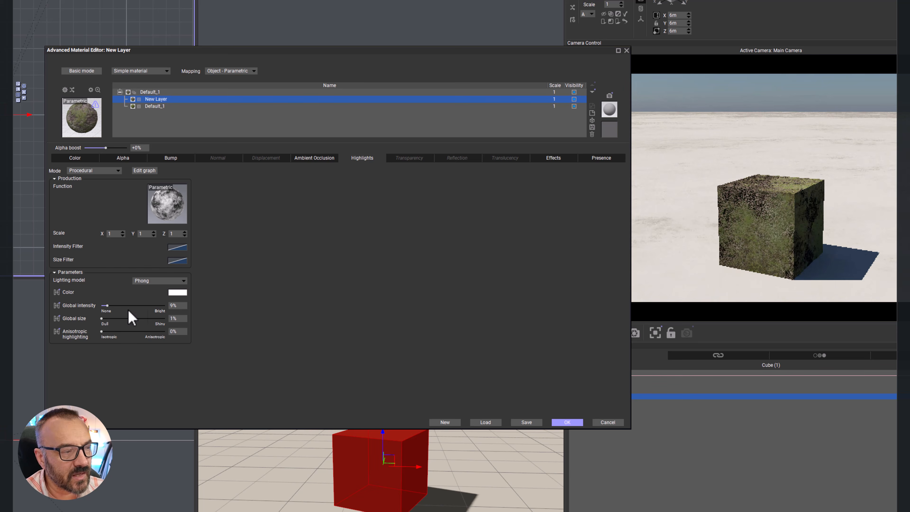
Step: Set the highlight color to gold (red 193, green 149, blue 0), with global intensity at 80% and global size at 18%
left_click(184, 293)
left_click(408, 303)
left_click(309, 249)
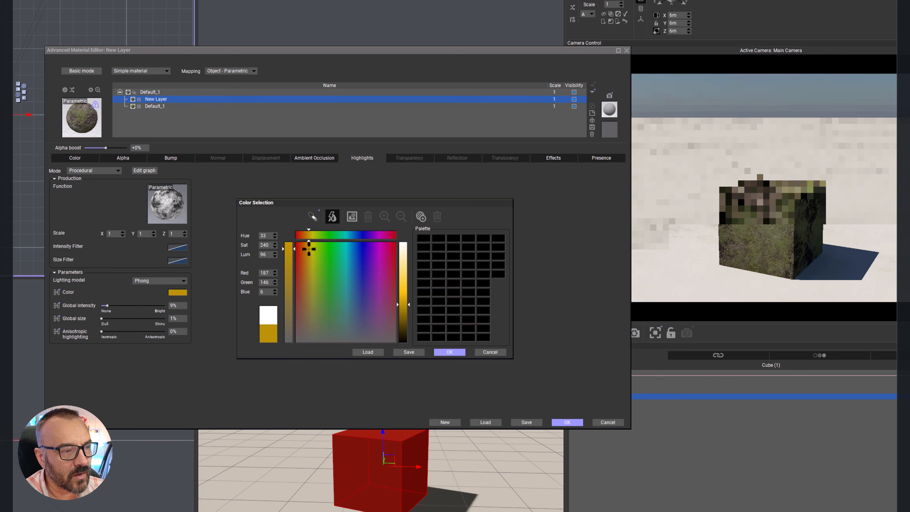
left_click(446, 353)
left_click_drag(107, 305, 153, 306)
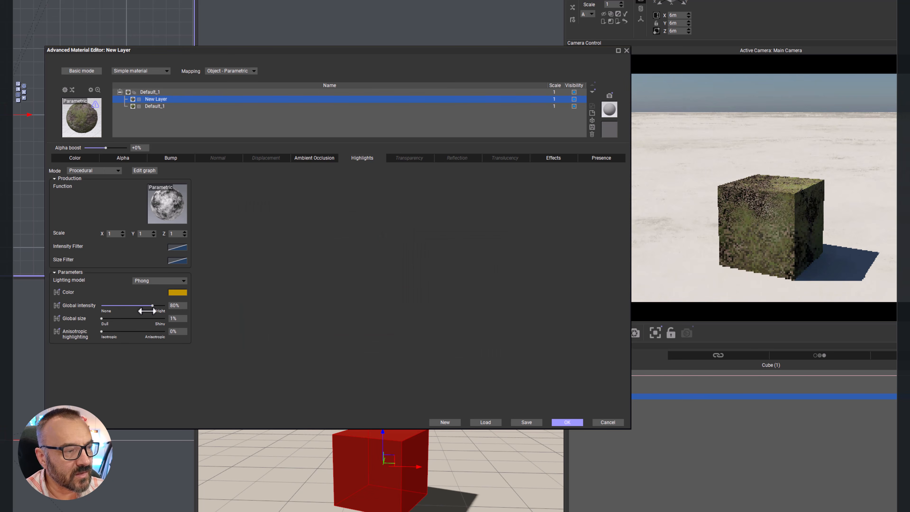
mouse_move(101, 318)
left_mouse_down()
mouse_move(147, 319)
mouse_move(112, 318)
left_mouse_up()
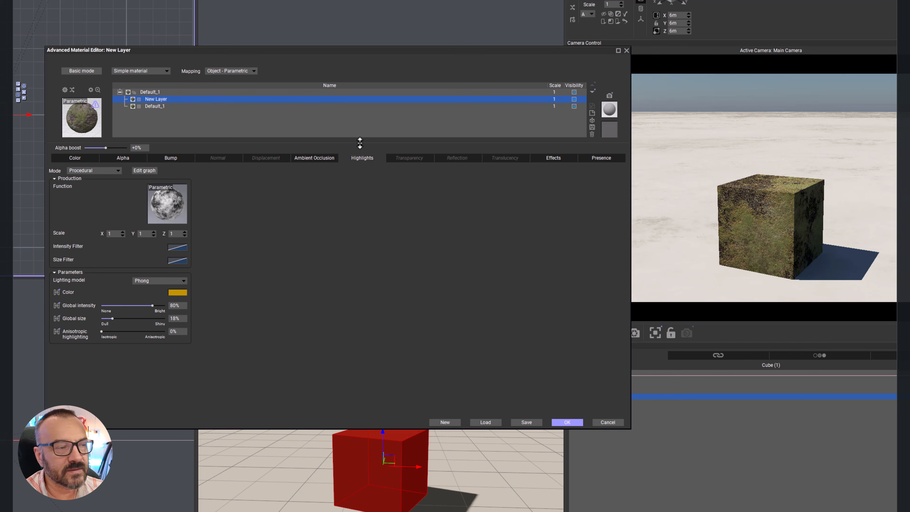
Step: Try New Layer's global transparency at 100% and compare it with the transparency settings of the Default_1 layer
left_click(408, 158)
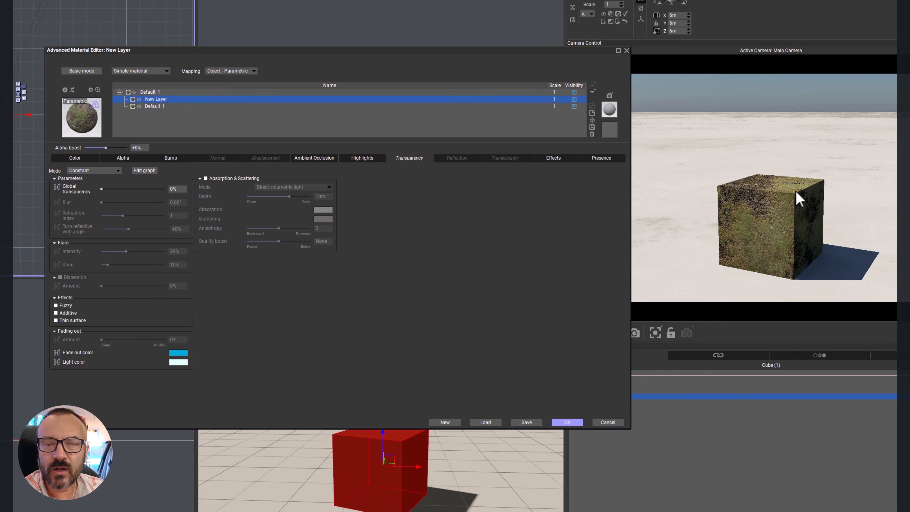
left_click_drag(102, 188, 169, 189)
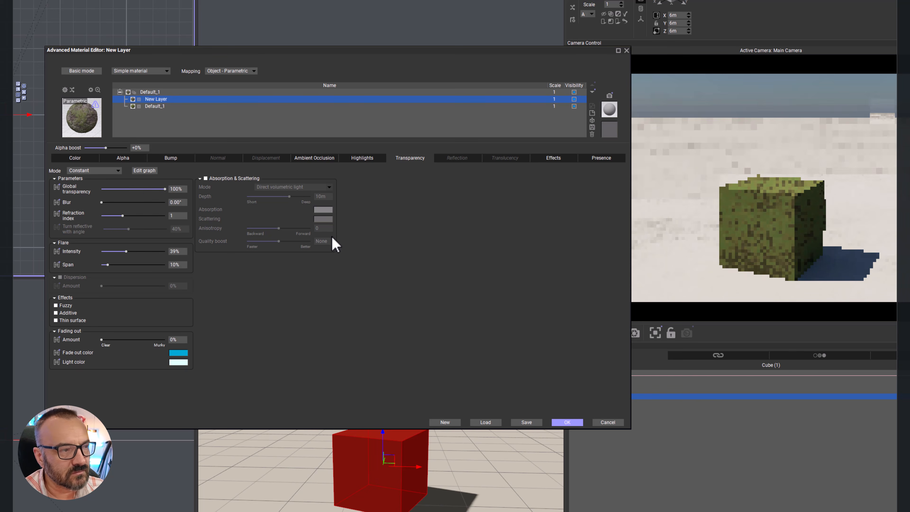
left_click(190, 107)
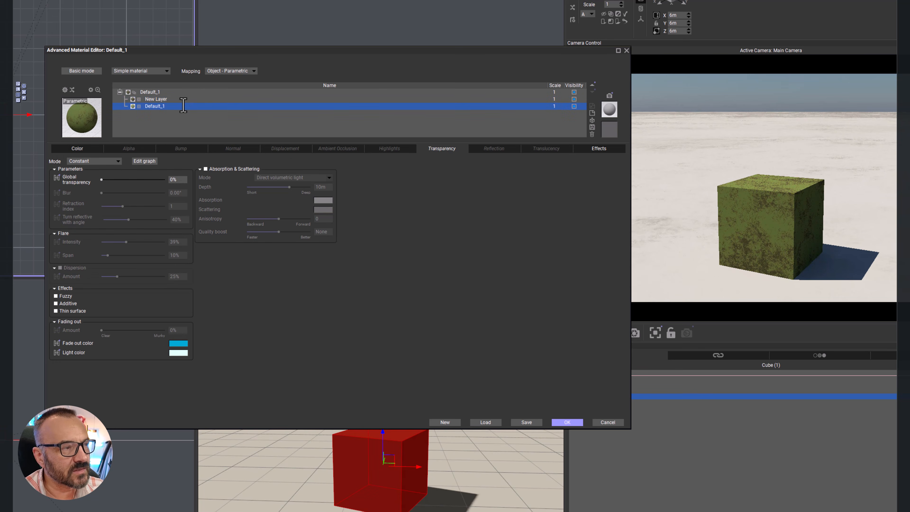
left_click(185, 100)
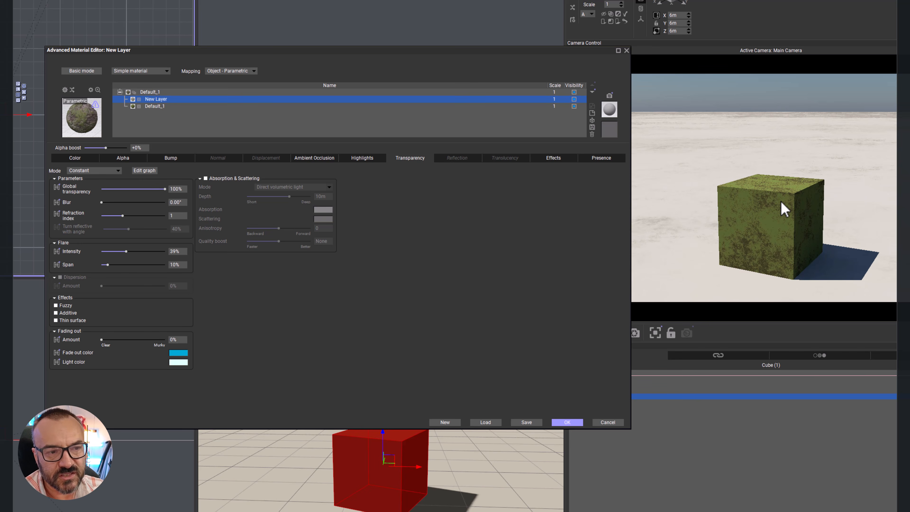
Step: Set New Layer's refraction index to 1.33, return its global transparency to 0%, and accept the material
left_click_drag(142, 213, 158, 215)
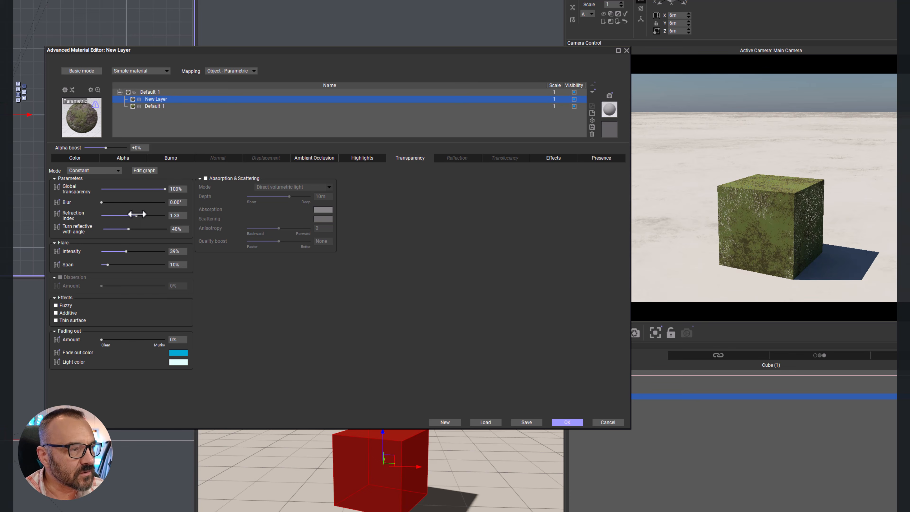
left_click(118, 170)
left_click(294, 277)
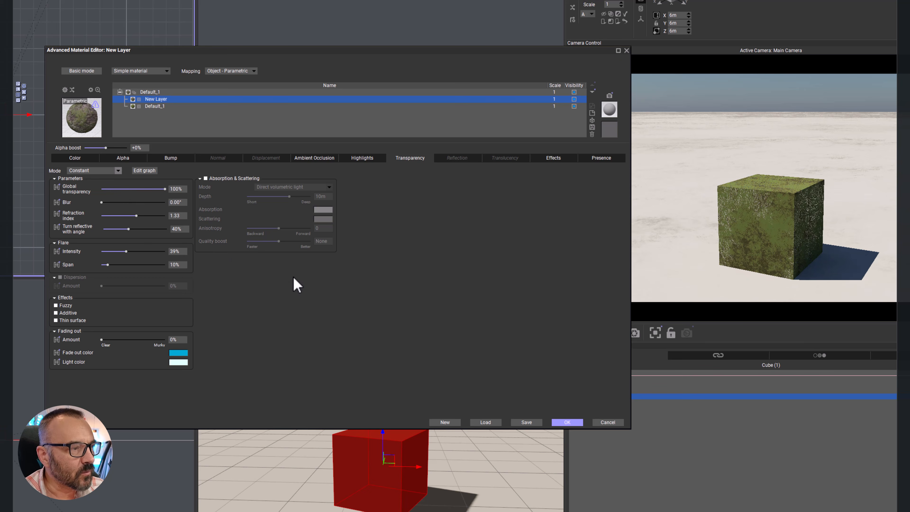
left_click_drag(165, 189, 75, 181)
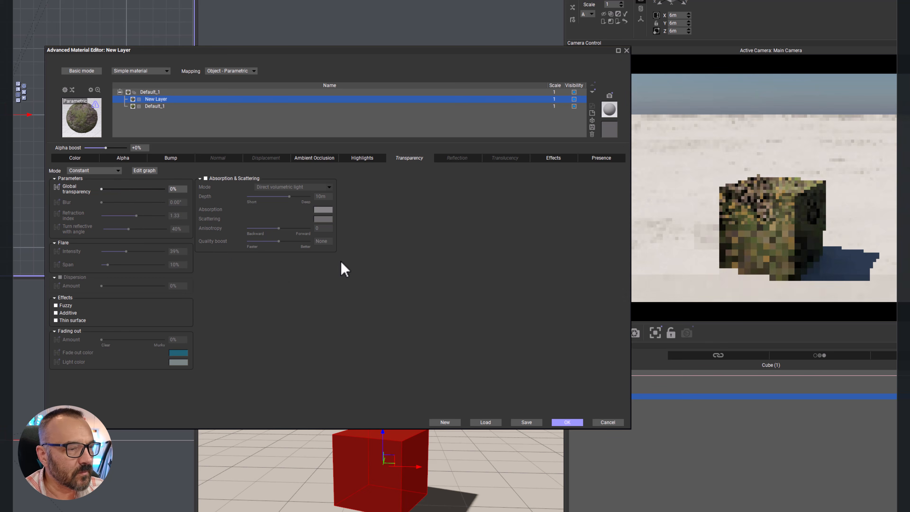
left_click(566, 423)
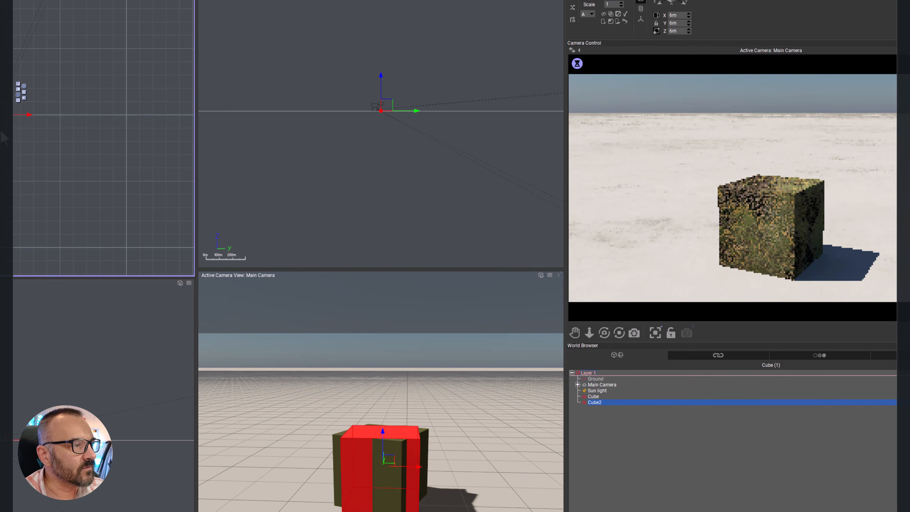
Step: Add a second cube and arrange it beside the textured cube so both stand apart in the camera view
scroll(14, 143, "up", 7)
right_click_drag(15, 82, 39, 167)
scroll(43, 175, "up", 5)
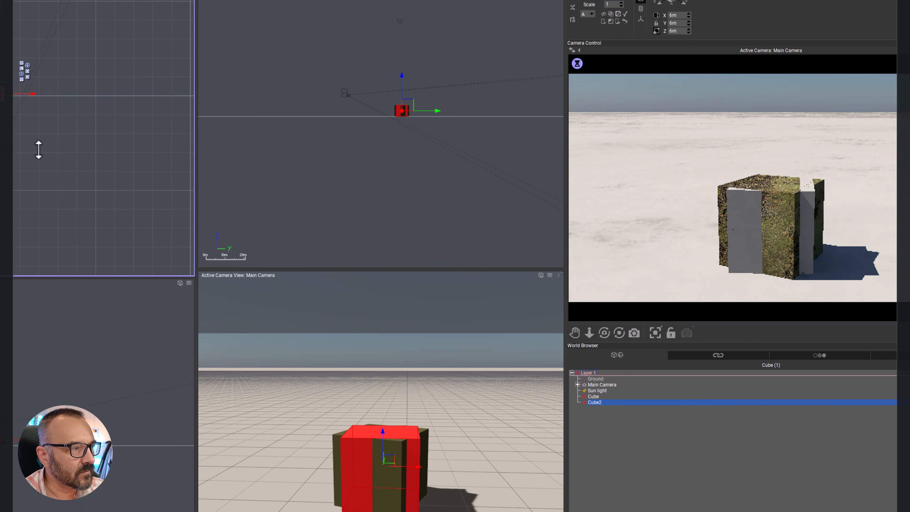
left_click_drag(12, 76, 9, 95)
left_click(2, 80)
left_click(15, 76)
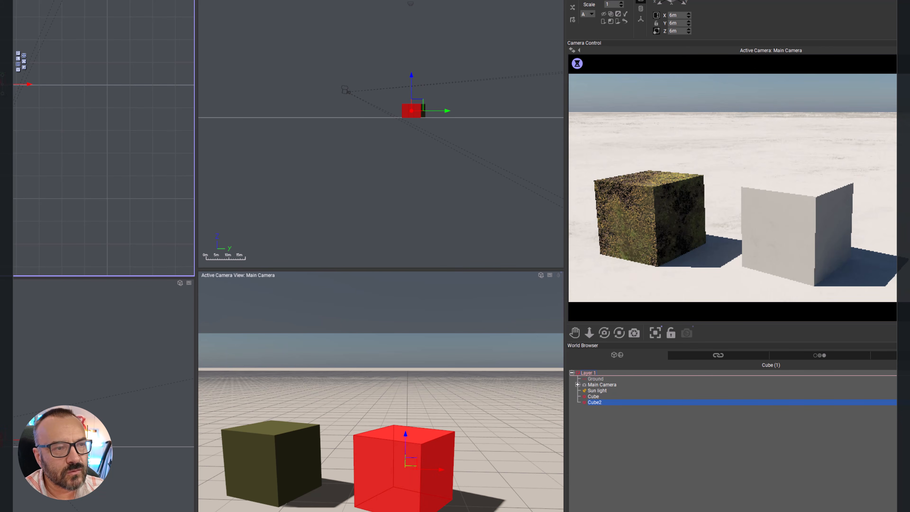
Step: Edit the second cube's material, setting its global transparency to 100% and its refraction index to 1.33
double_click(580, 0)
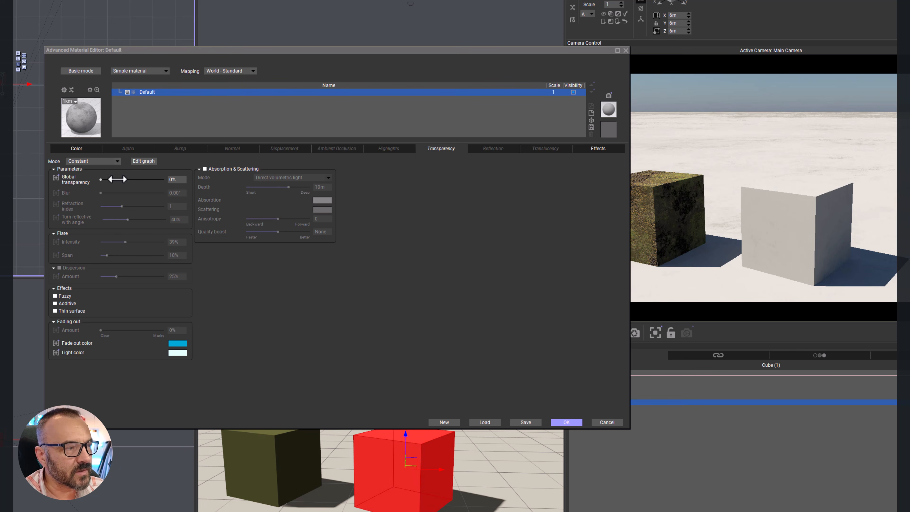
left_click_drag(101, 179, 167, 180)
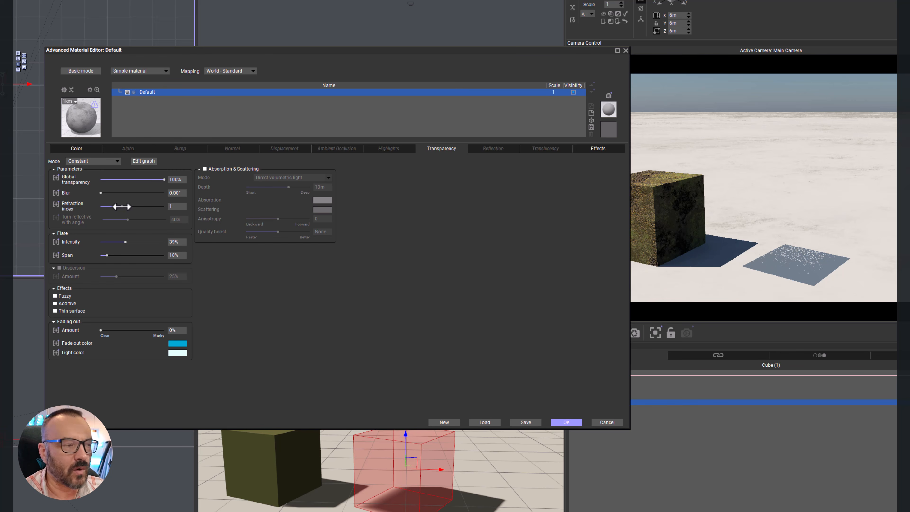
left_click_drag(121, 206, 135, 205)
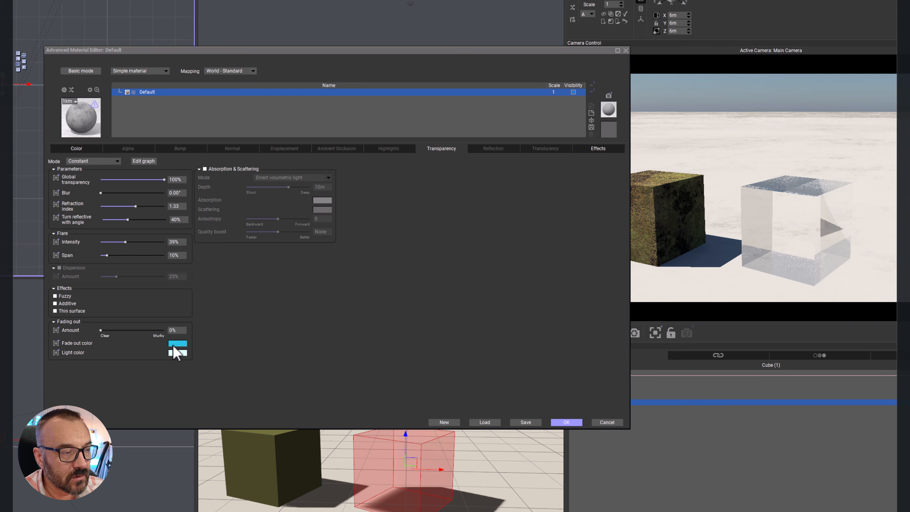
Step: Raise the second cube's fading-out amount to 56% and up to 79%, leaving its transparency blur at 0.00°
left_click_drag(106, 331, 145, 335)
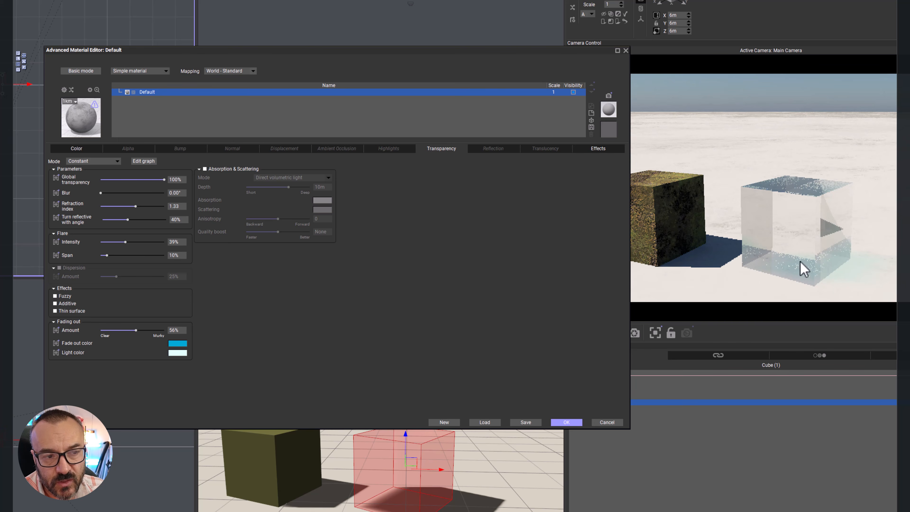
left_click_drag(144, 330, 162, 330)
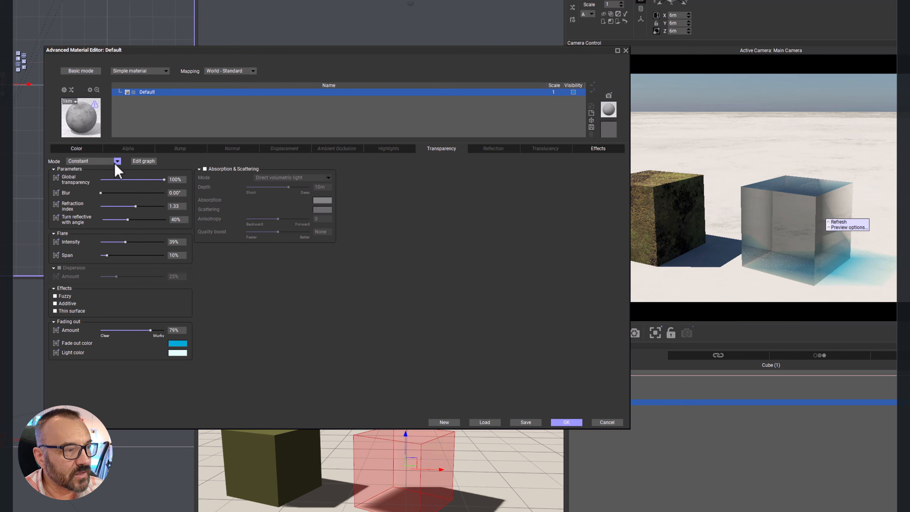
mouse_move(101, 192)
left_mouse_down()
mouse_move(138, 193)
mouse_move(100, 193)
left_mouse_up()
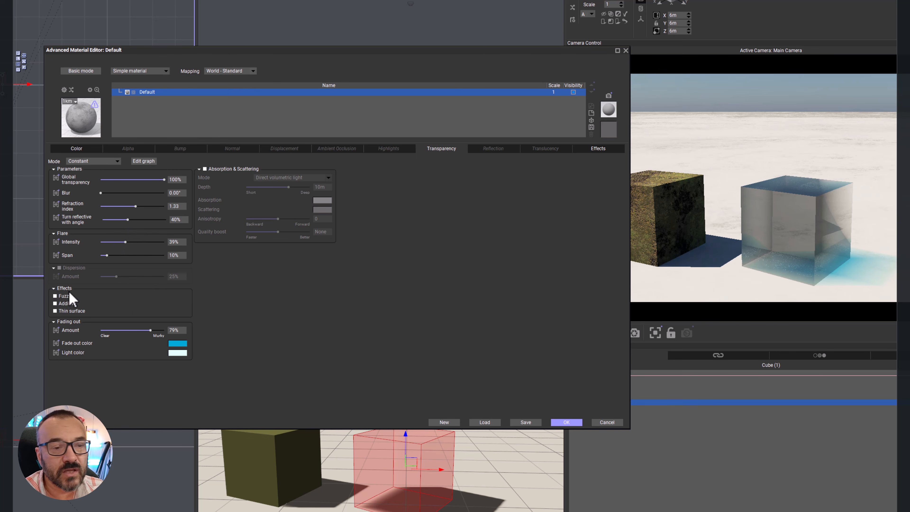
Step: Try the Fuzzy transparency effect on the second cube and switch to the Additive effect
left_click(56, 296)
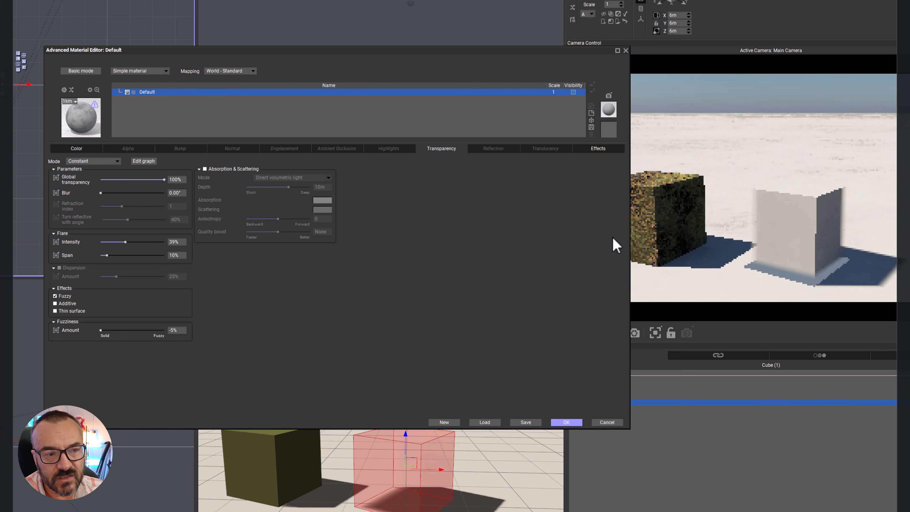
left_click(55, 303)
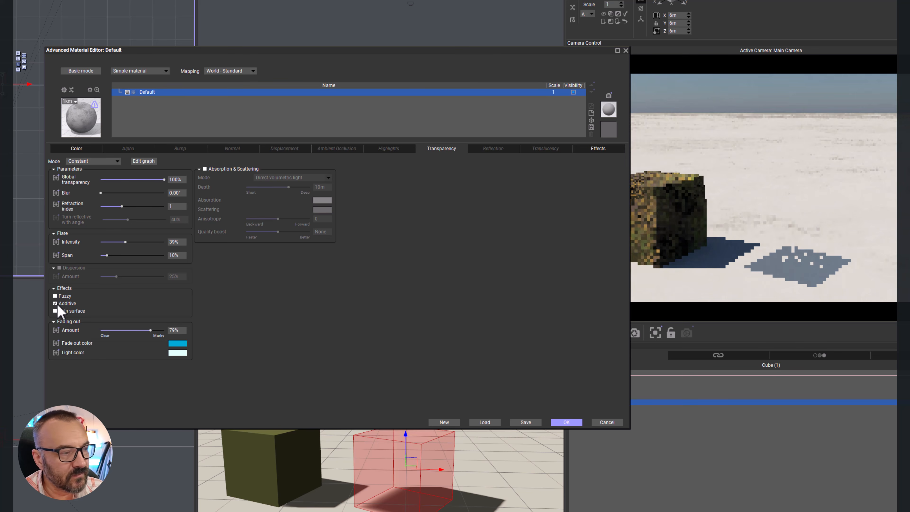
Step: Try the Thin surface and Fuzzy transparency effects on the second cube and turn both off again
left_click(55, 310)
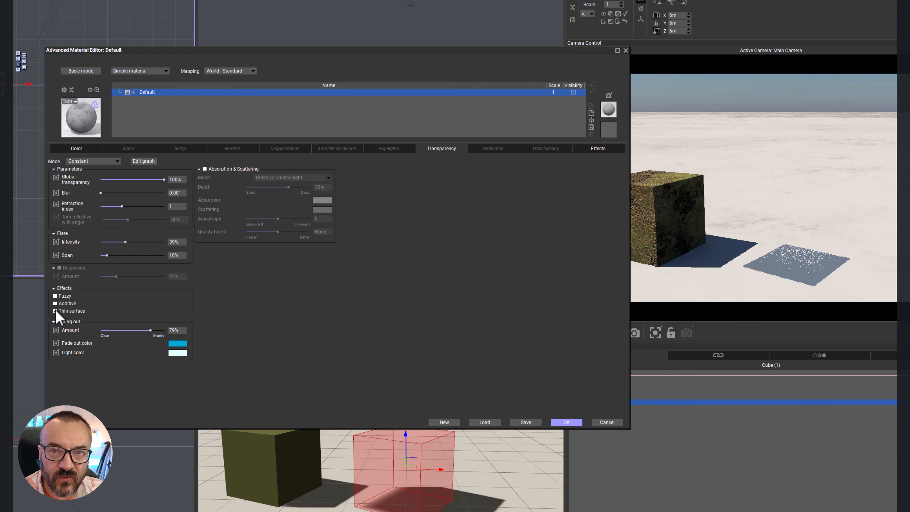
left_click(55, 311)
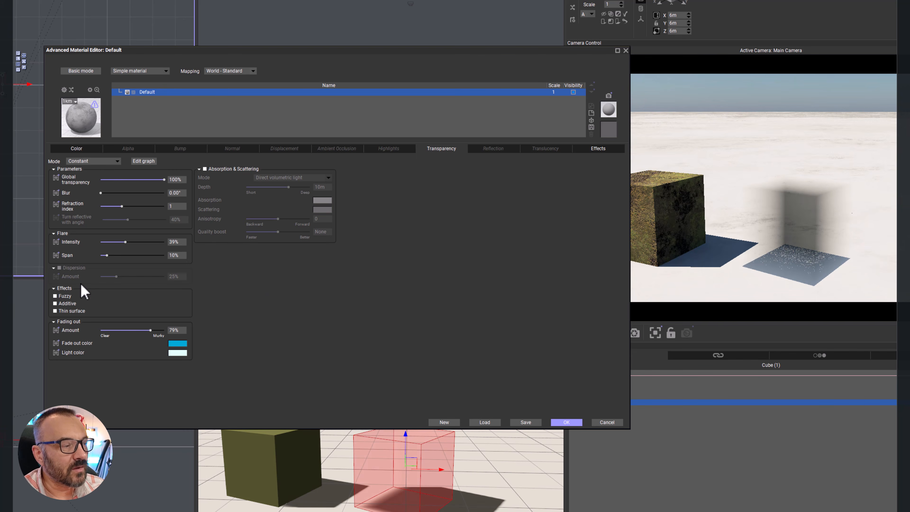
left_click(65, 296)
left_click(64, 295)
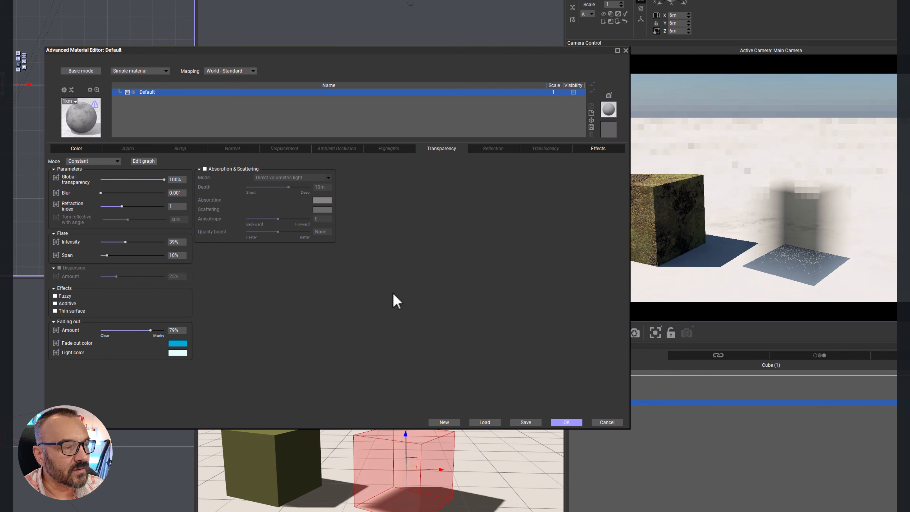
left_click(796, 228)
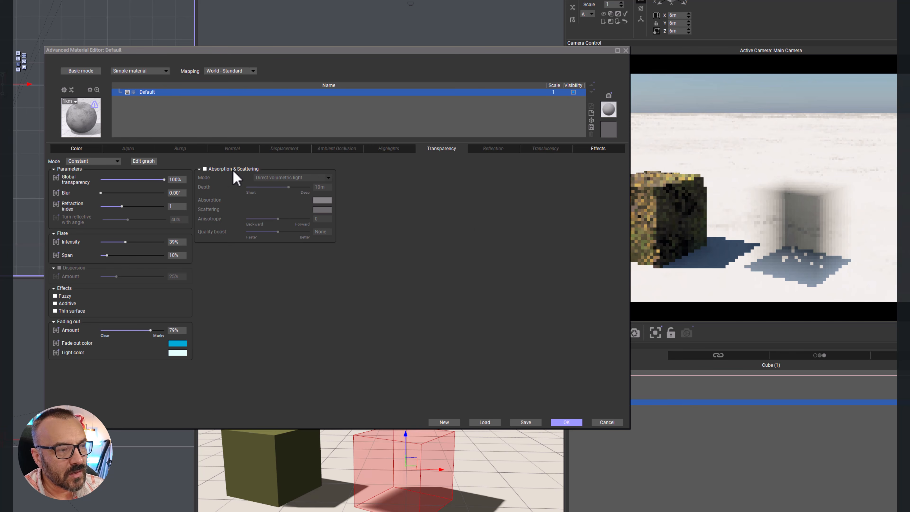
Step: Try Absorption & Scattering on the second cube and discard the pending material changes
left_click(245, 169)
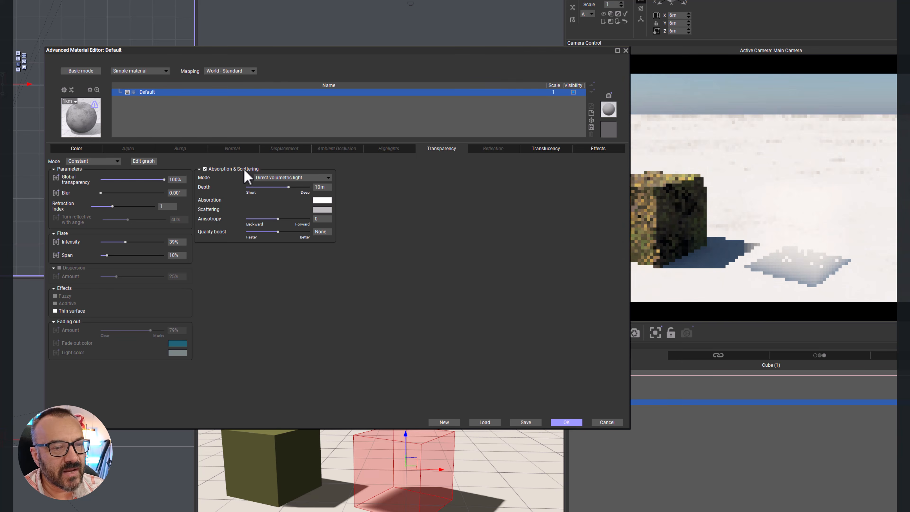
left_click(211, 170)
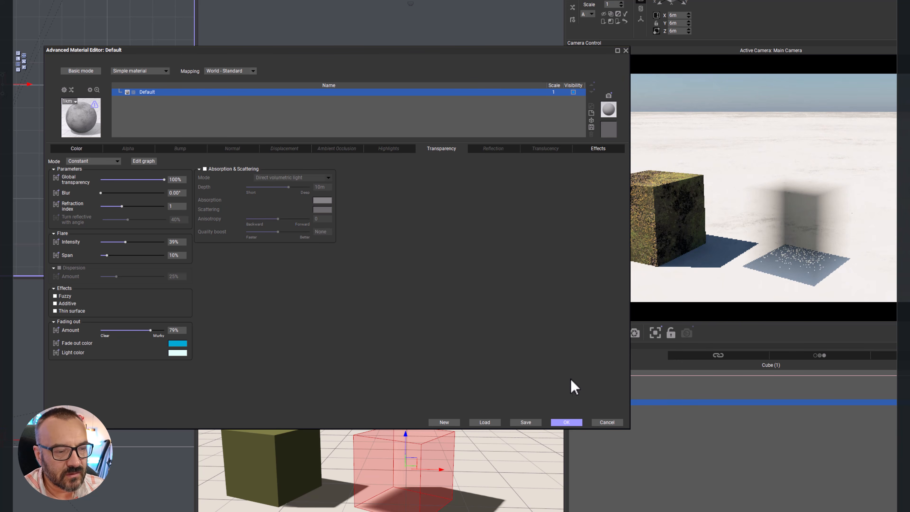
left_click(604, 422)
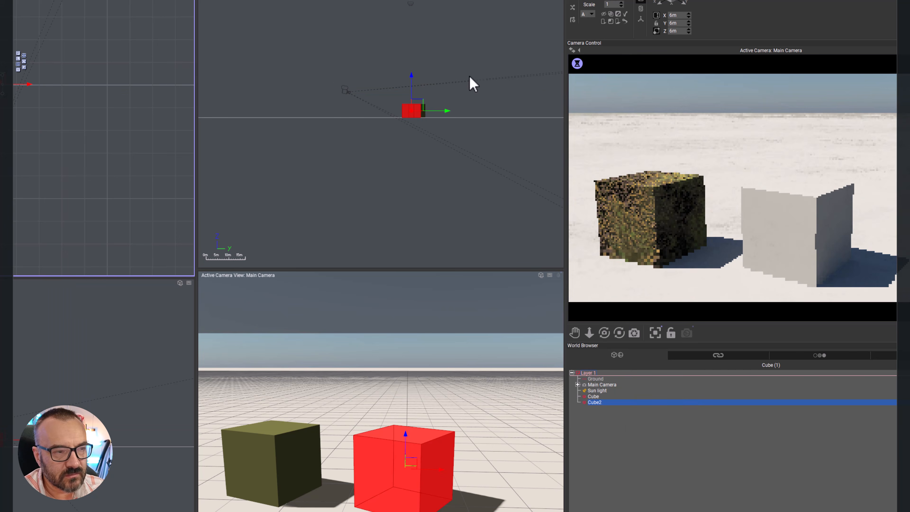
Step: Reopen the second cube's material and set its global transparency to 100% and refraction index to 1.33
double_click(587, 2)
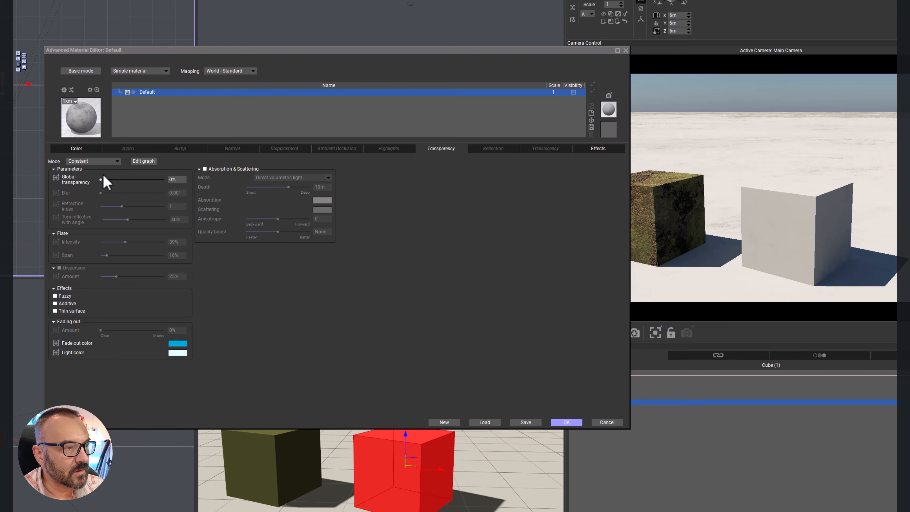
left_click_drag(103, 180, 239, 177)
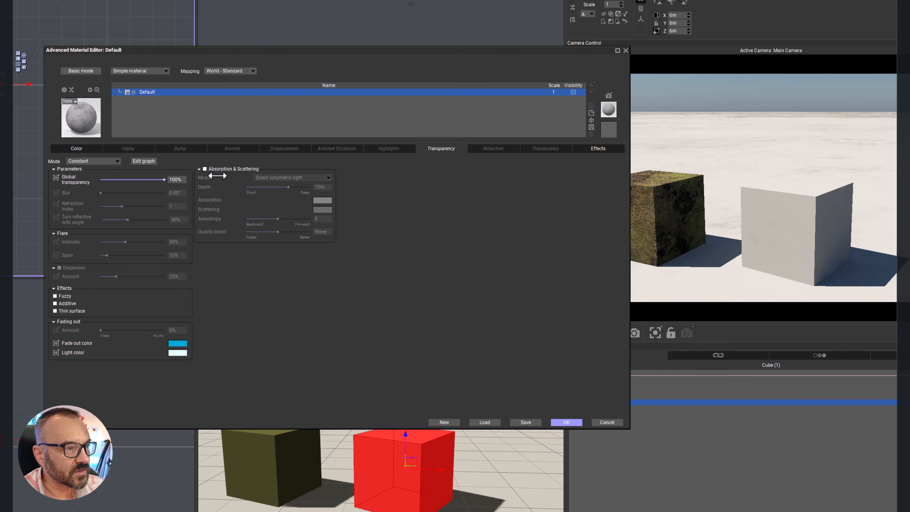
left_click_drag(122, 206, 136, 205)
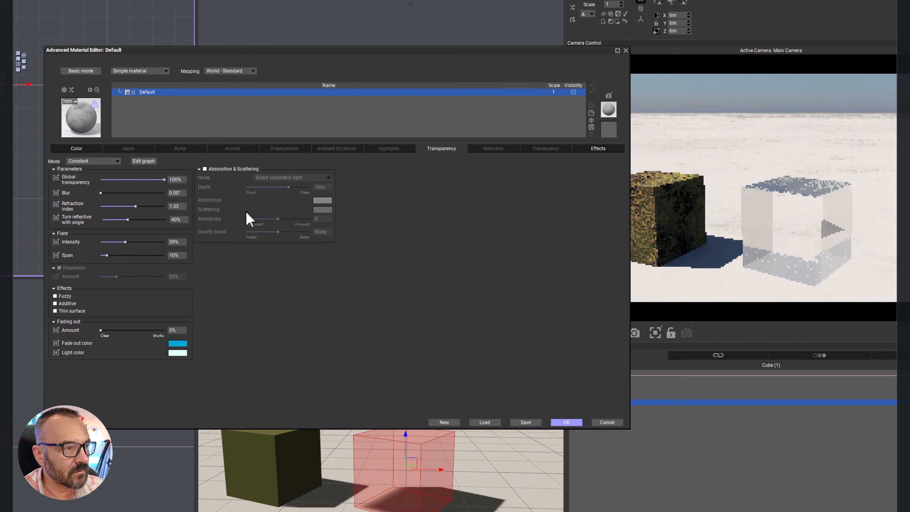
Step: Enable Absorption & Scattering with a depth of 1.1 m and a pale blue absorption color
left_click(205, 169)
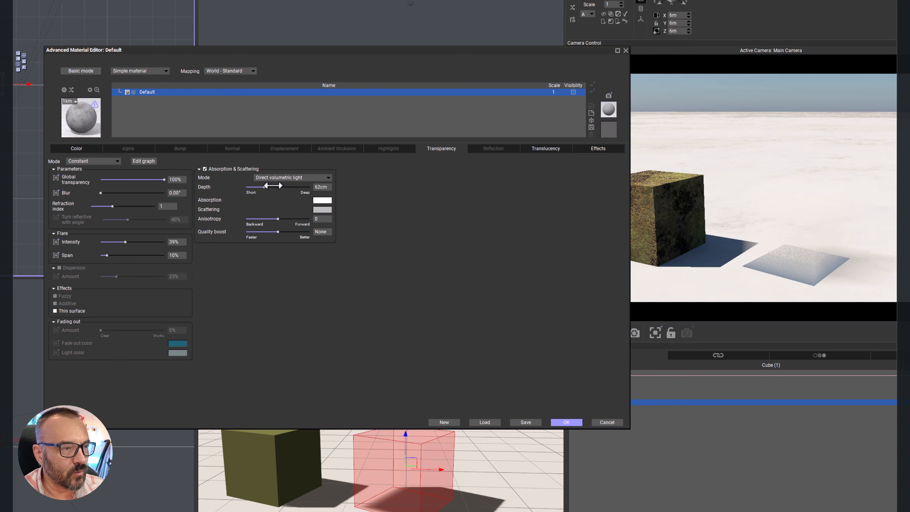
left_click_drag(277, 186, 278, 187)
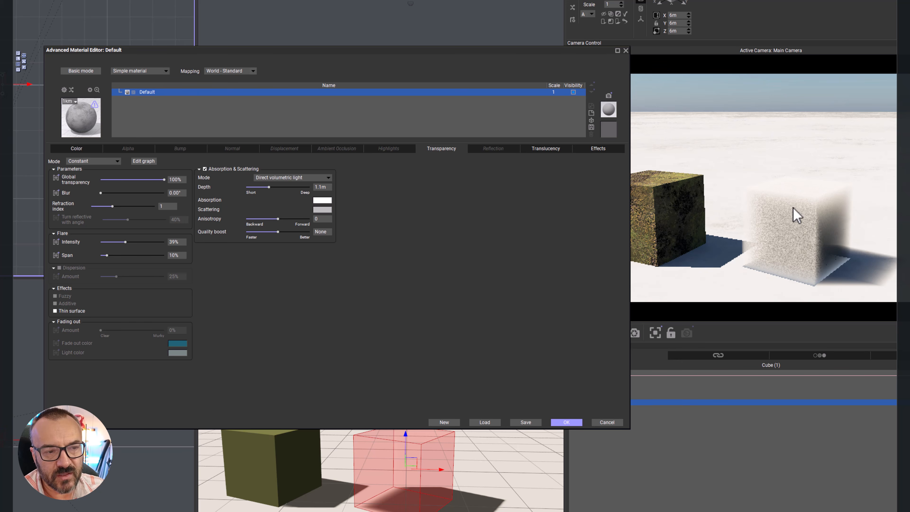
left_click(322, 200)
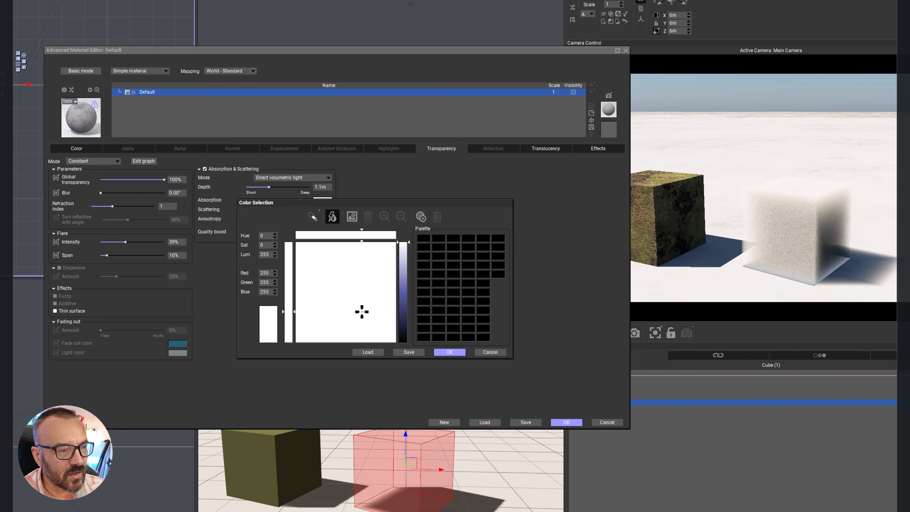
left_click(404, 264)
left_click(355, 314)
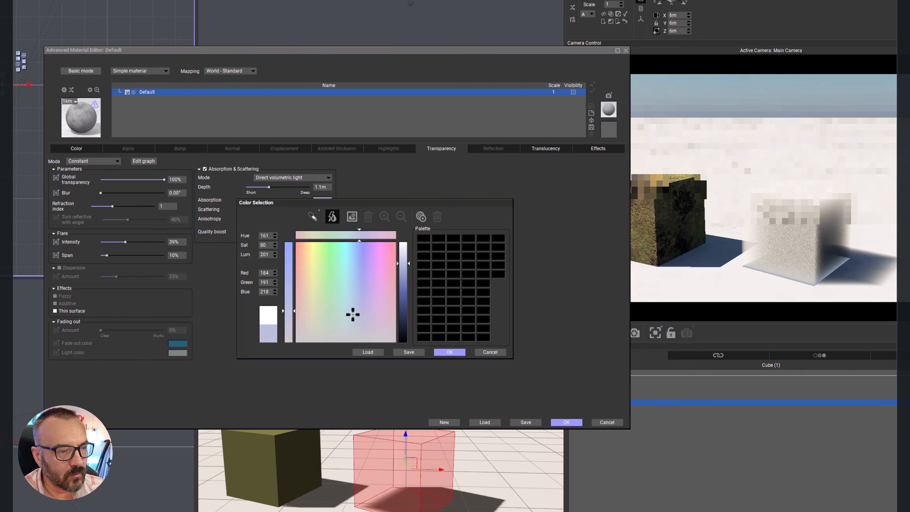
left_click(352, 314)
left_click(444, 352)
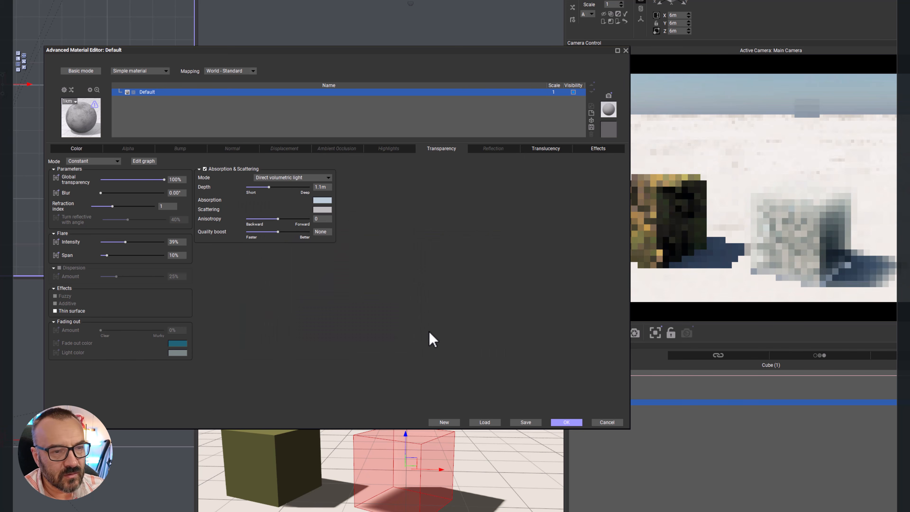
Step: Set the scattering color to a light blue
left_click(324, 209)
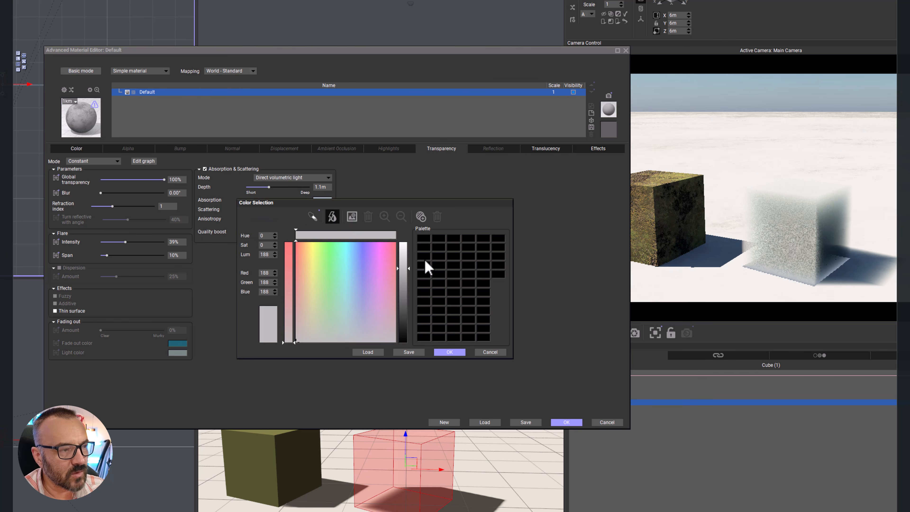
left_click(350, 304)
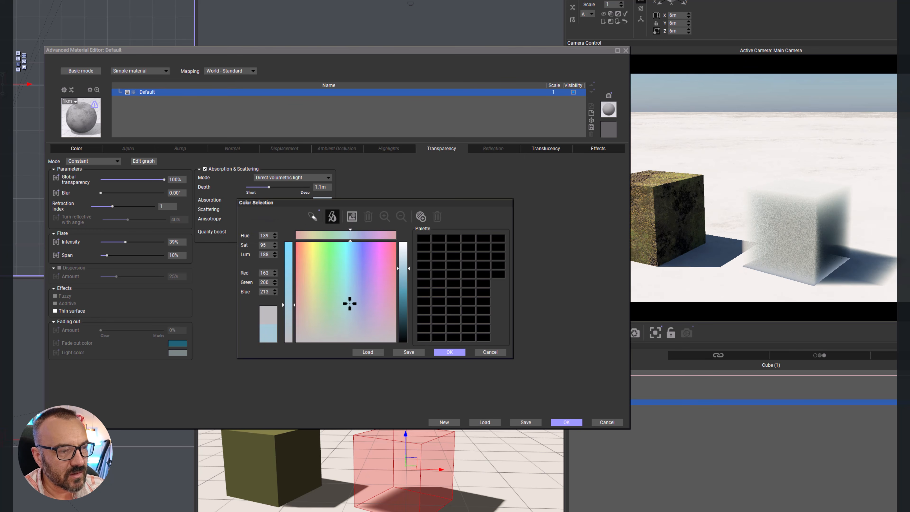
left_click(449, 352)
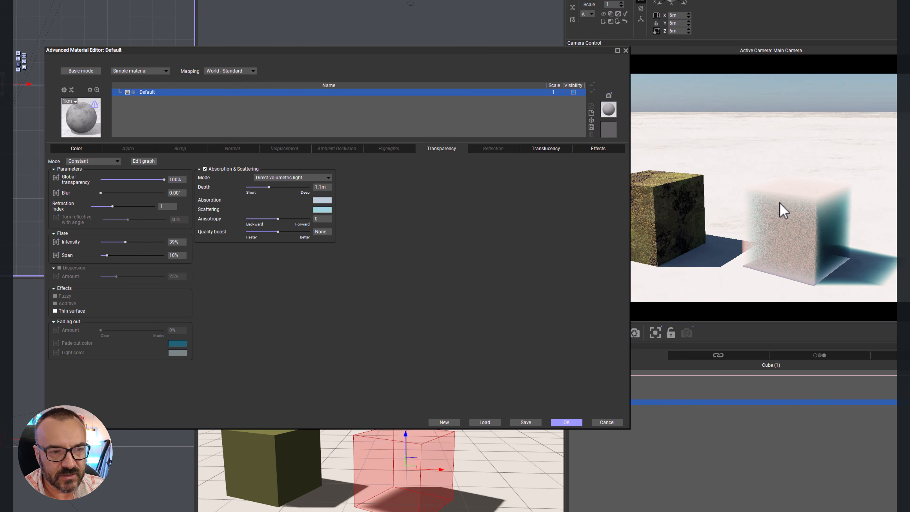
Step: Set the scattering color to a light beige, with anisotropy at 0.56 and quality boost at +0.9
left_click(322, 210)
left_click(305, 320)
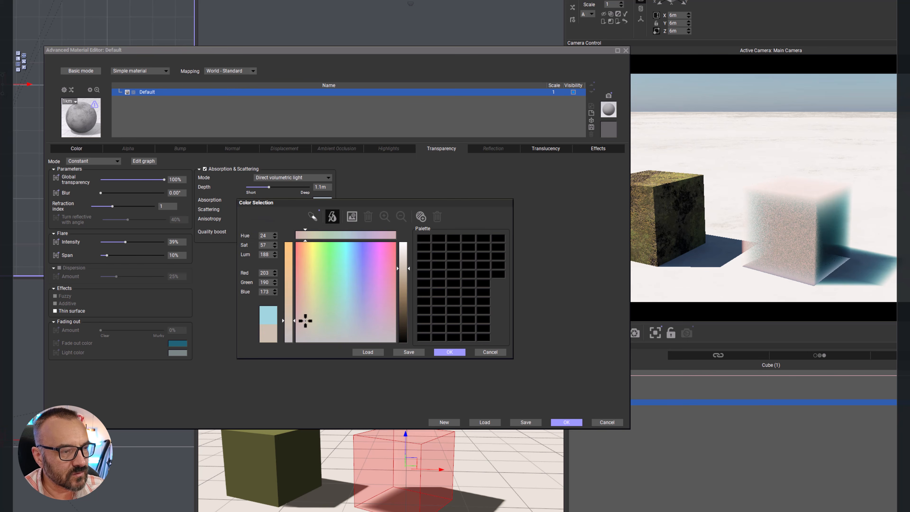
left_click(449, 352)
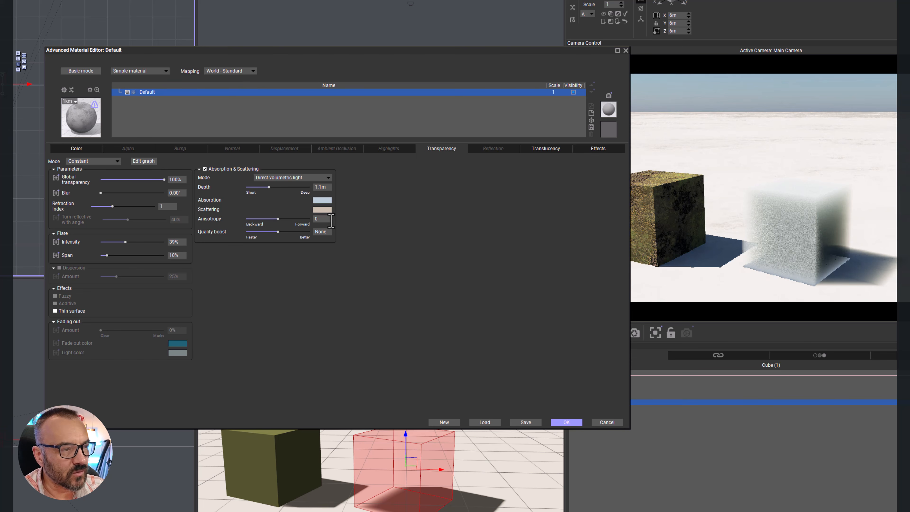
left_click_drag(306, 219, 294, 231)
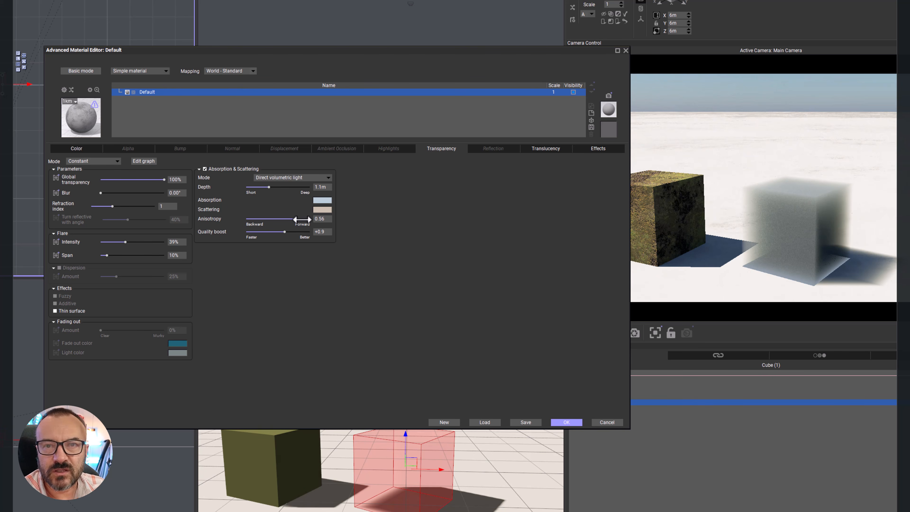
right_click(763, 243)
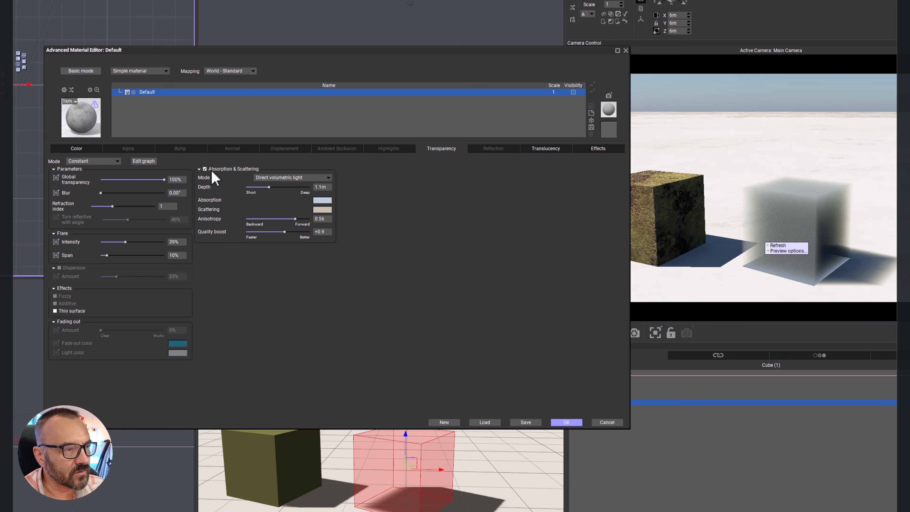
Step: Replace Absorption & Scattering with a refraction index of 1.43 and a 78% fading-out amount, and apply the material
left_click(205, 168)
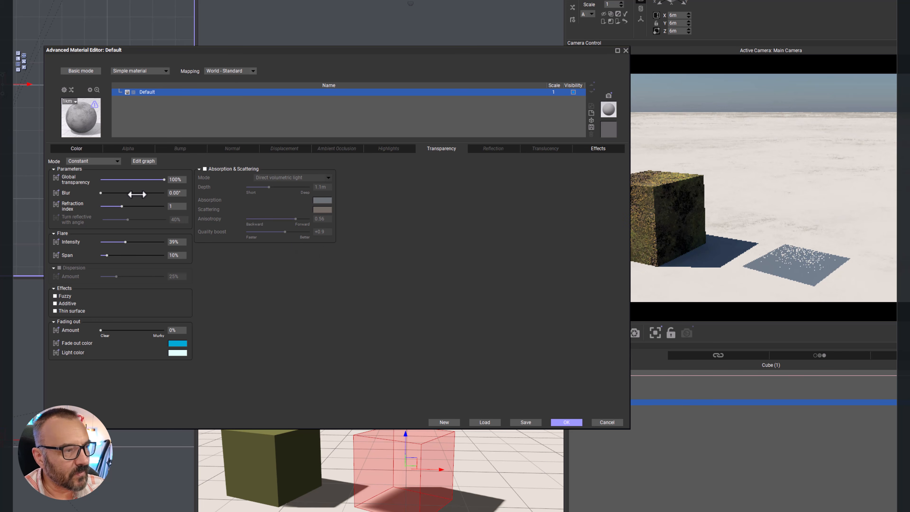
left_click_drag(120, 206, 145, 206)
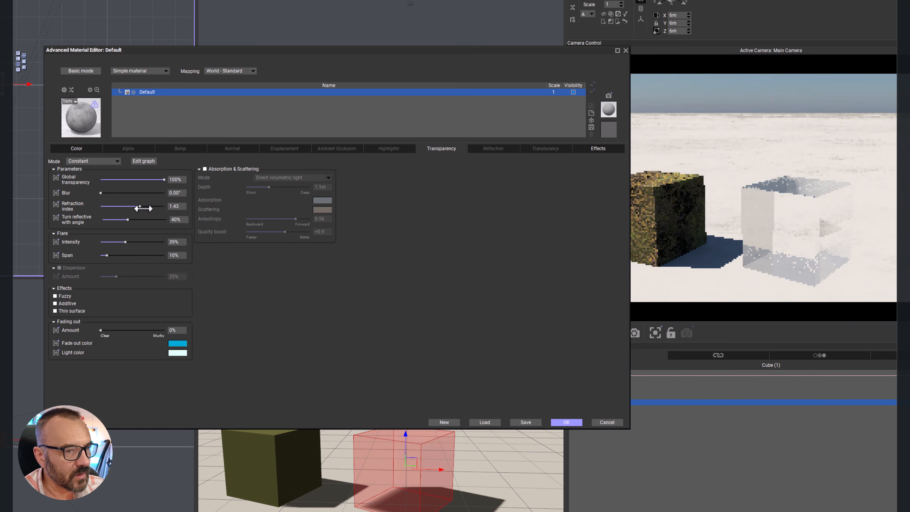
mouse_move(157, 329)
left_mouse_down()
mouse_move(129, 330)
mouse_move(163, 329)
left_mouse_up()
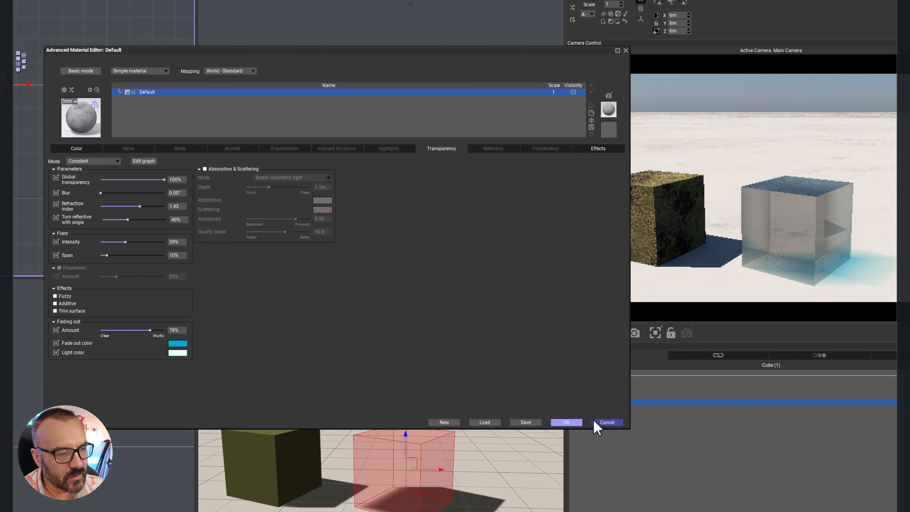
left_click(568, 422)
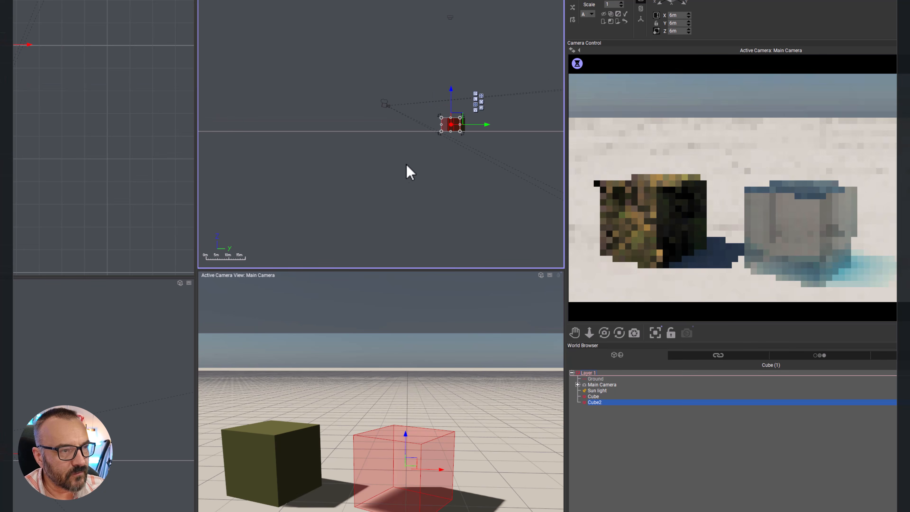
Step: Enlarge the second cube to 18 m per side, move it so it encloses the main camera, and deselect it
left_click_drag(458, 121, 415, 104)
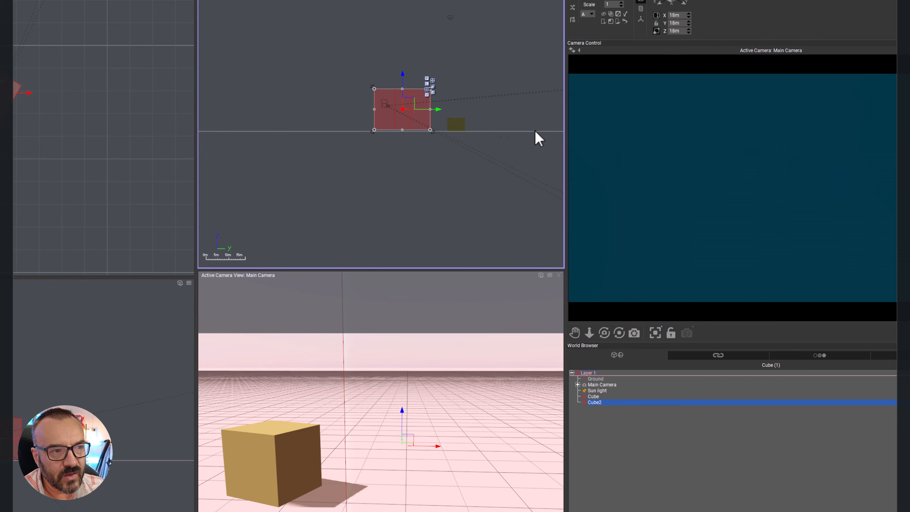
mouse_move(412, 103)
left_mouse_down()
mouse_move(394, 103)
mouse_move(407, 102)
left_mouse_up()
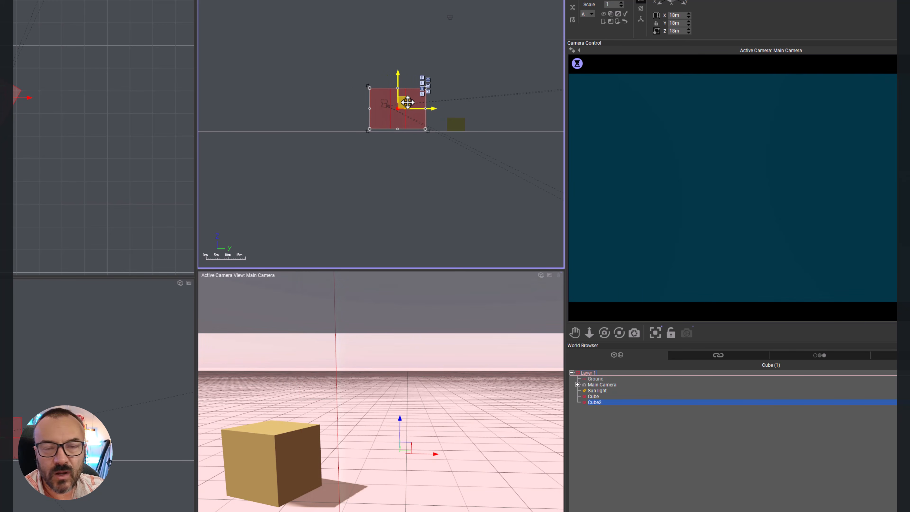
right_click(321, 72)
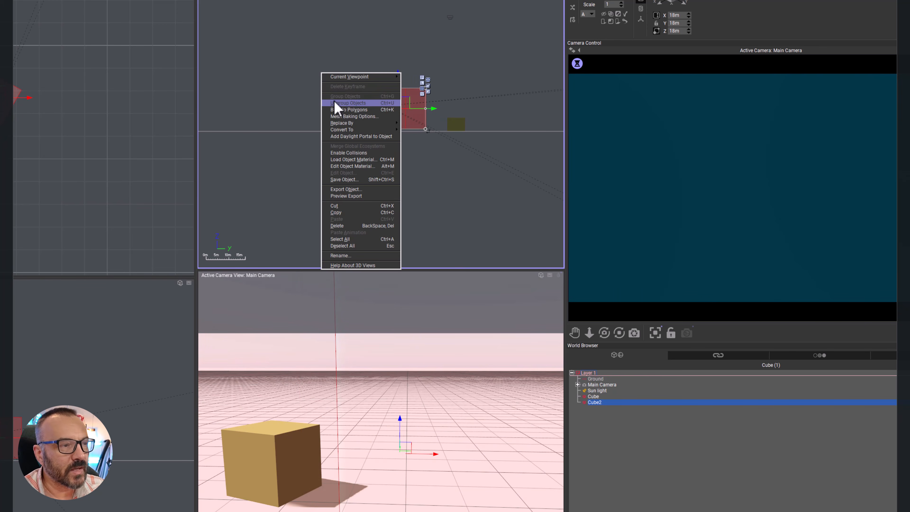
left_click(303, 38)
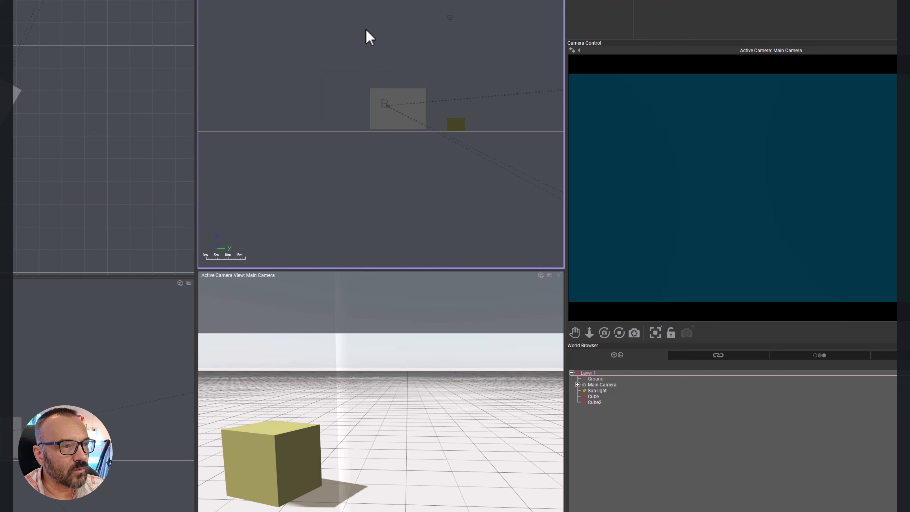
Step: Add a quadratic spot light and place it above the enlarged cube, aimed downward
right_click_drag(379, 30, 332, 87)
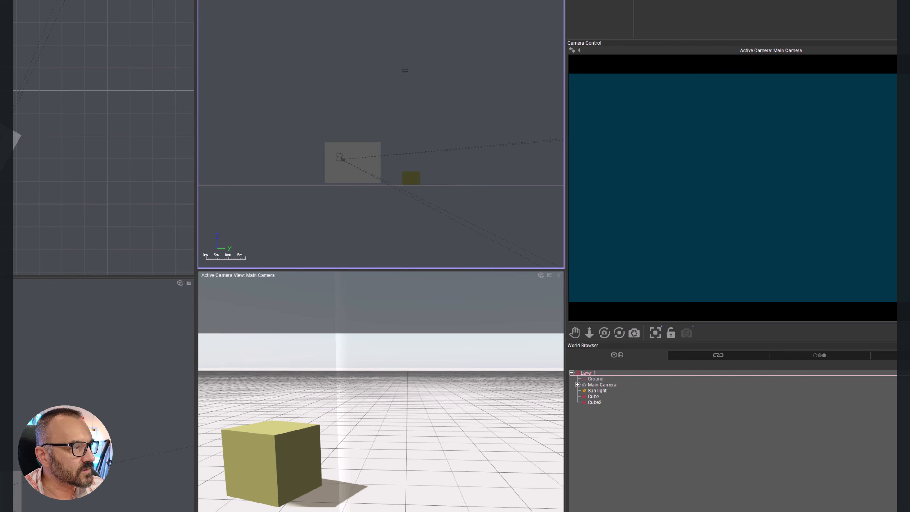
left_click_drag(380, 107, 358, 113)
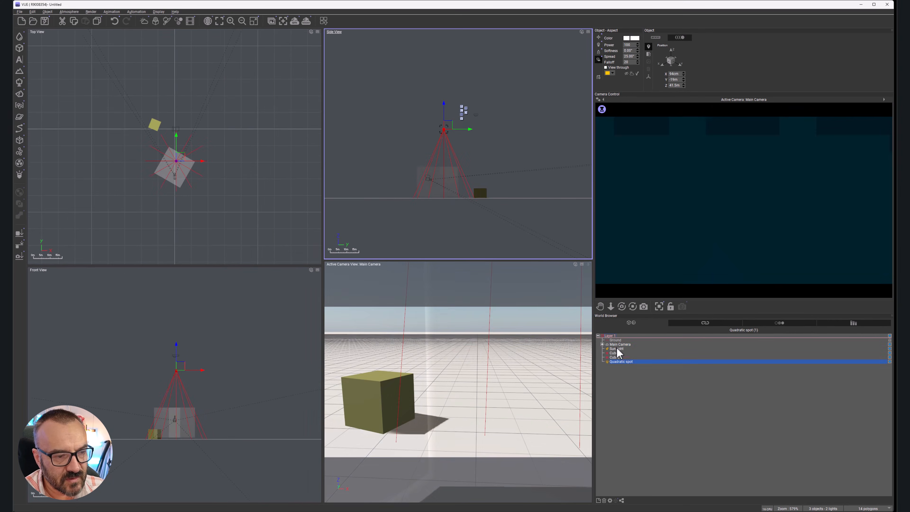
Step: Turn off auto-exposure in the main camera's advanced options and apply the setting
double_click(618, 345)
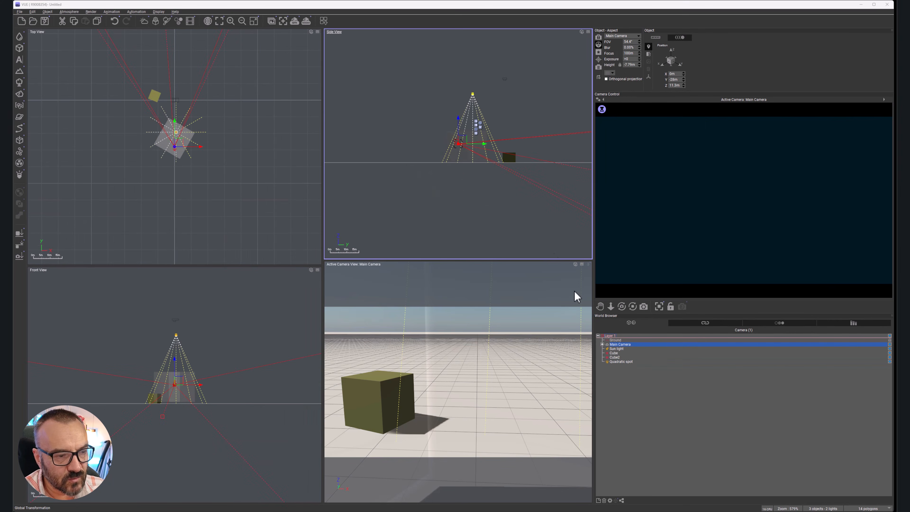
left_click(472, 73)
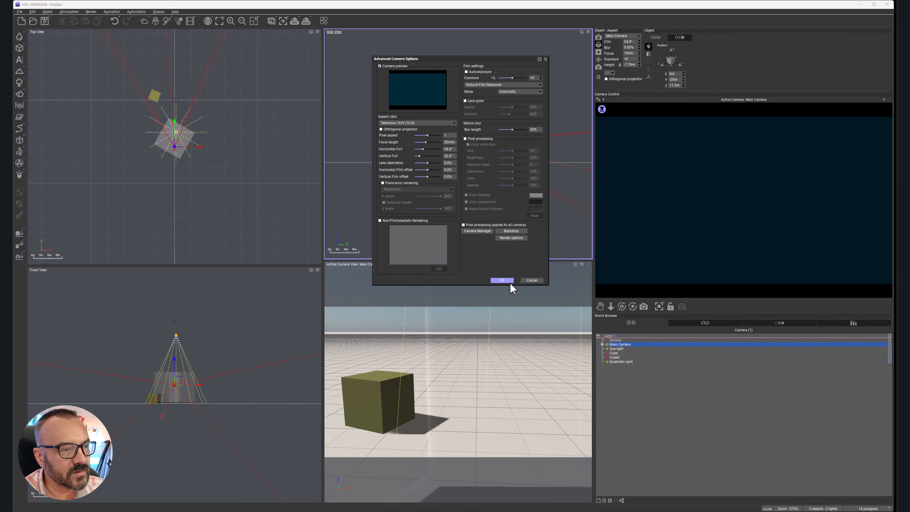
key("Return")
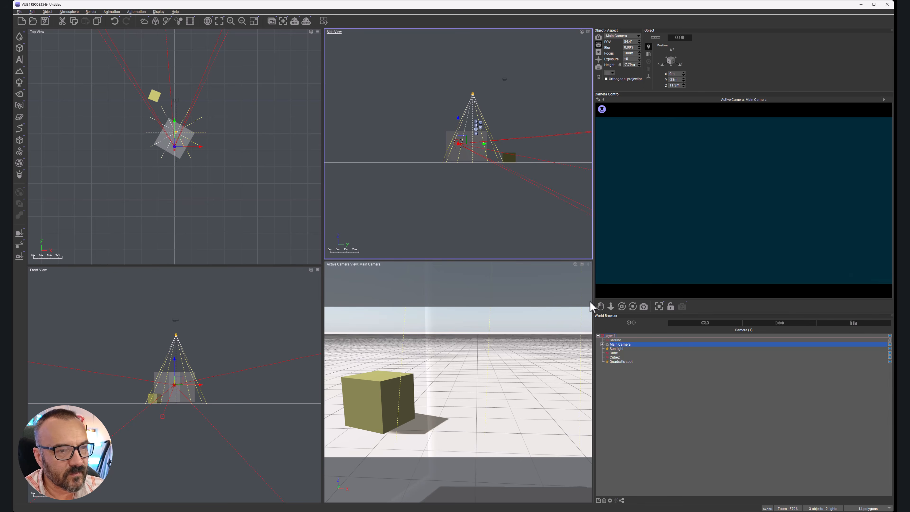
Step: Fine-tune the fading-out amount in the large enclosing cube's transparency settings and apply the material
left_click(616, 357)
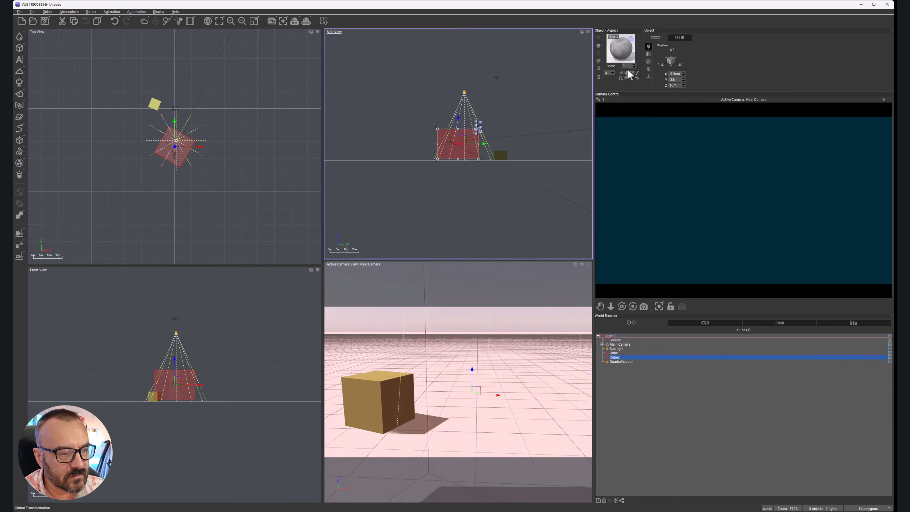
double_click(621, 50)
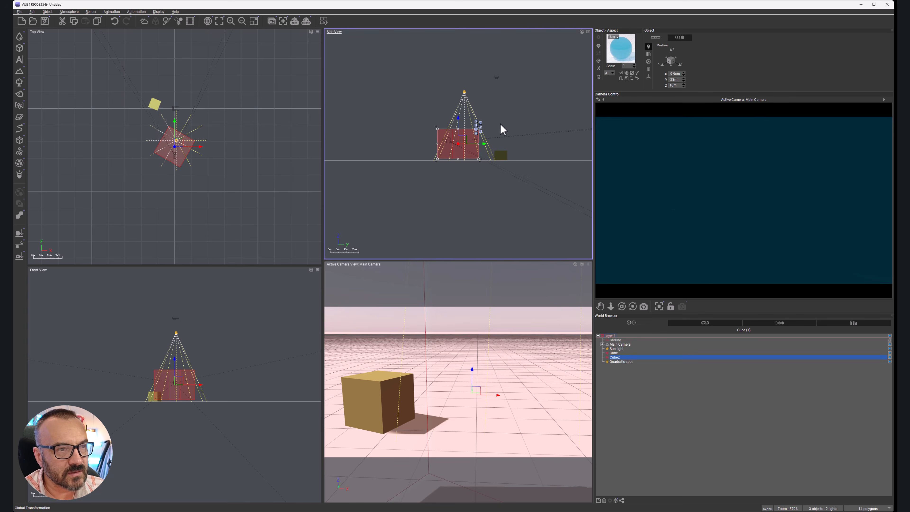
left_click_drag(287, 305, 284, 306)
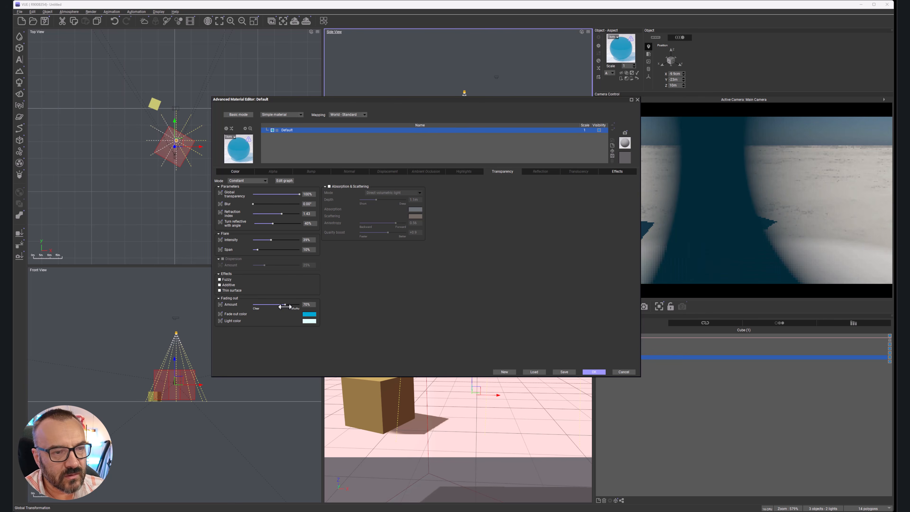
left_click(592, 372)
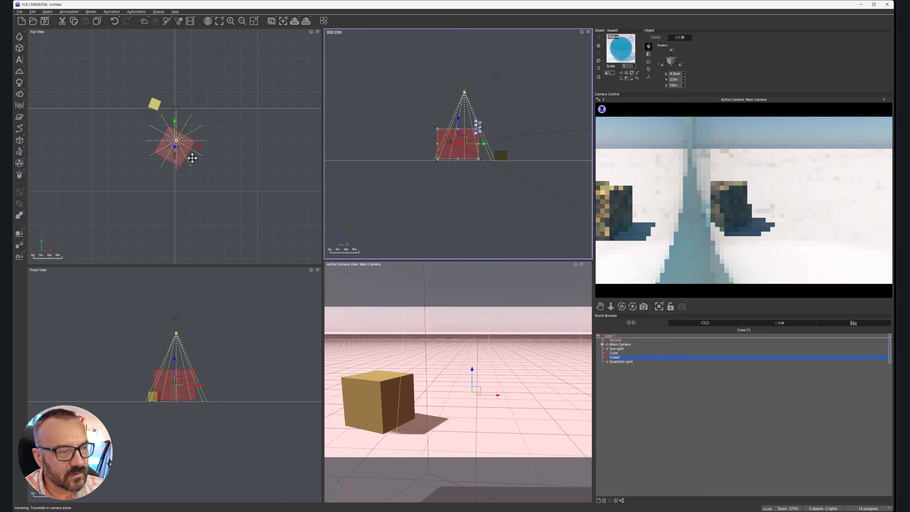
Step: Rotate the large transparent cube square to the grid and stretch it lengthwise past the smaller cube
left_click_drag(194, 167, 174, 143)
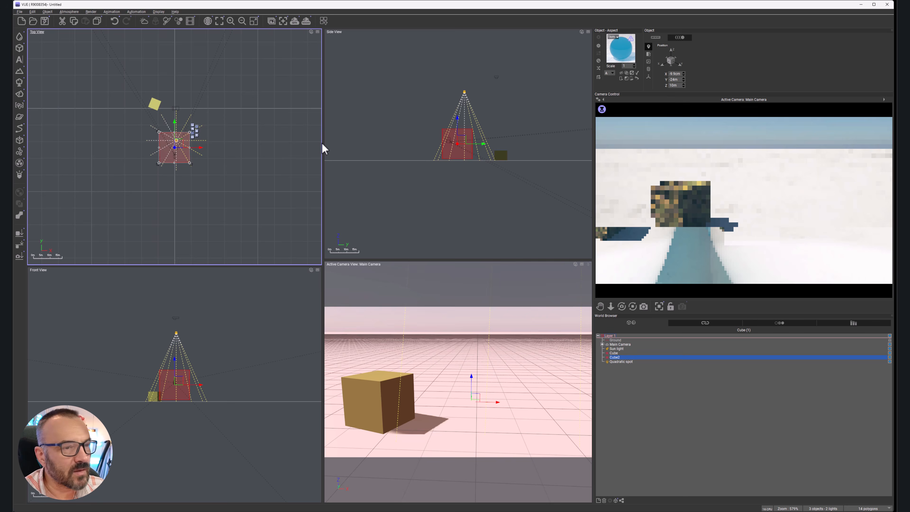
left_click_drag(181, 142, 181, 43)
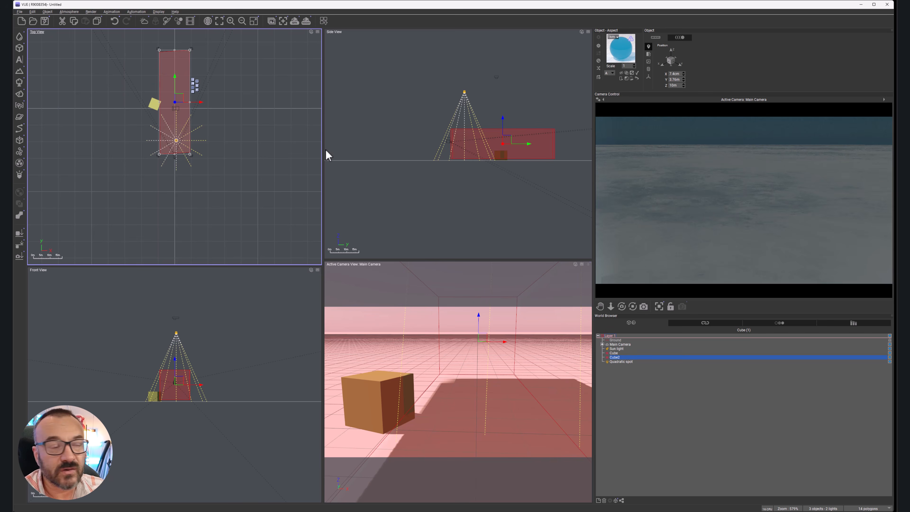
Step: Delete the large transparent cube that encloses the main camera
left_click(547, 148)
key("Delete")
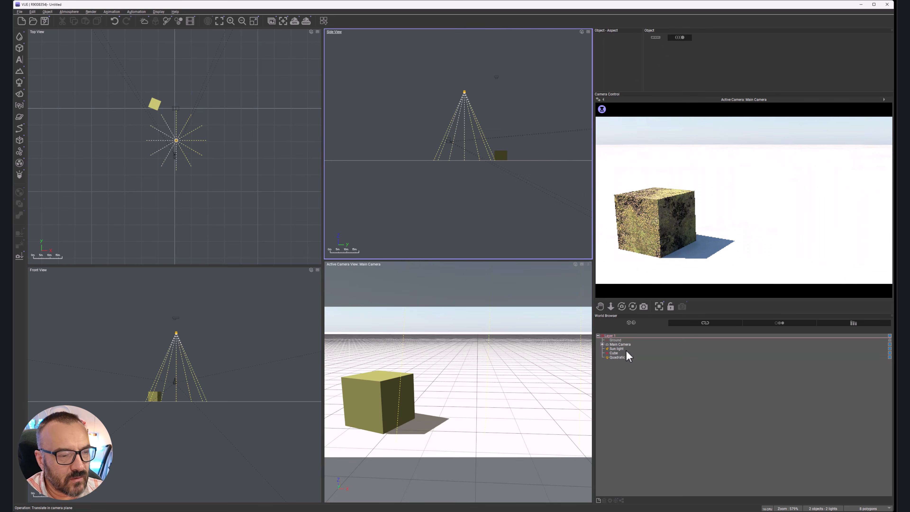
Step: Edit the remaining cube's material and set the transparency mode of its New Layer to Procedural
left_click(614, 353)
double_click(619, 43)
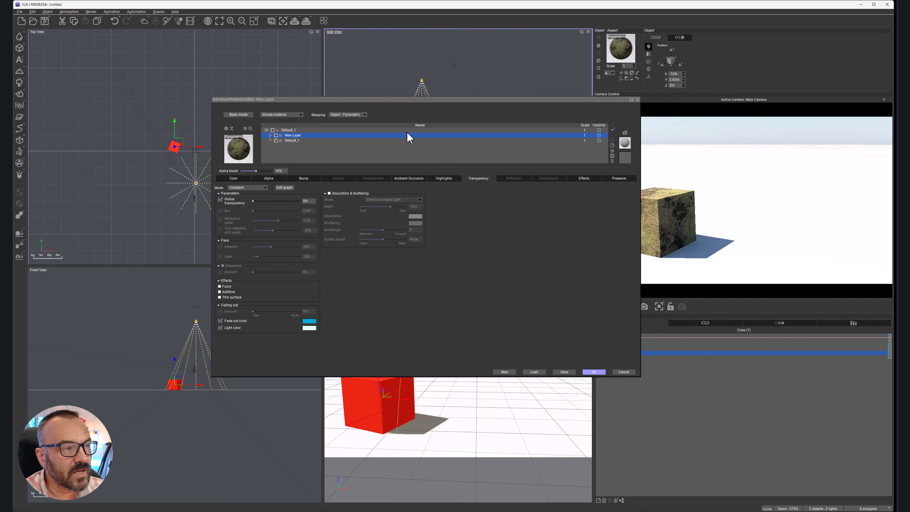
left_click(322, 130)
left_click(320, 135)
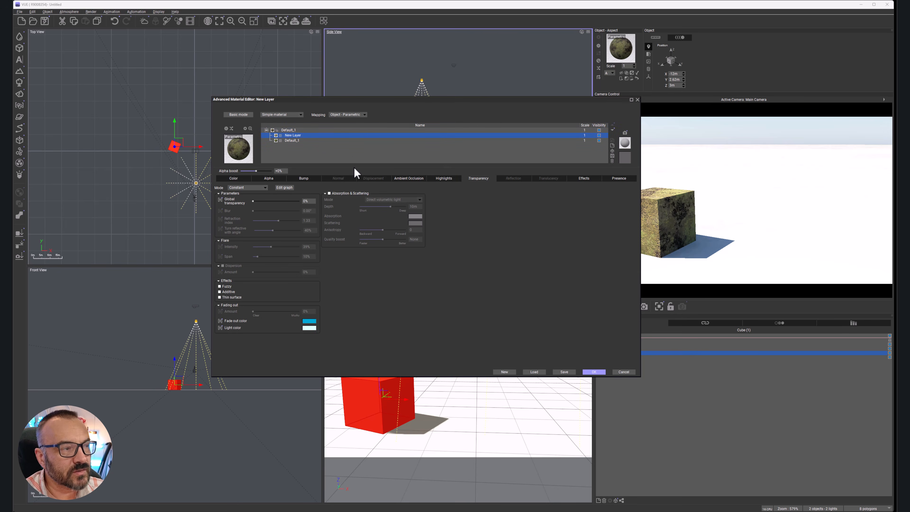
left_click(254, 188)
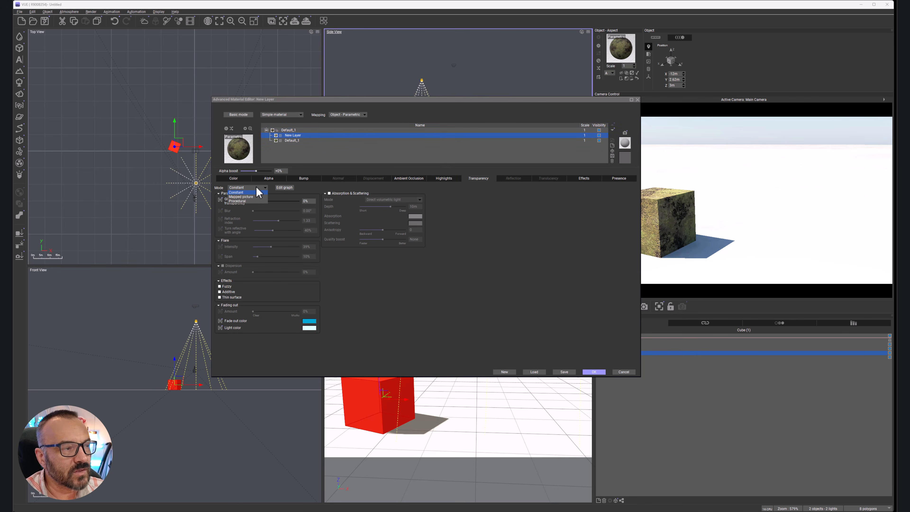
left_click(254, 201)
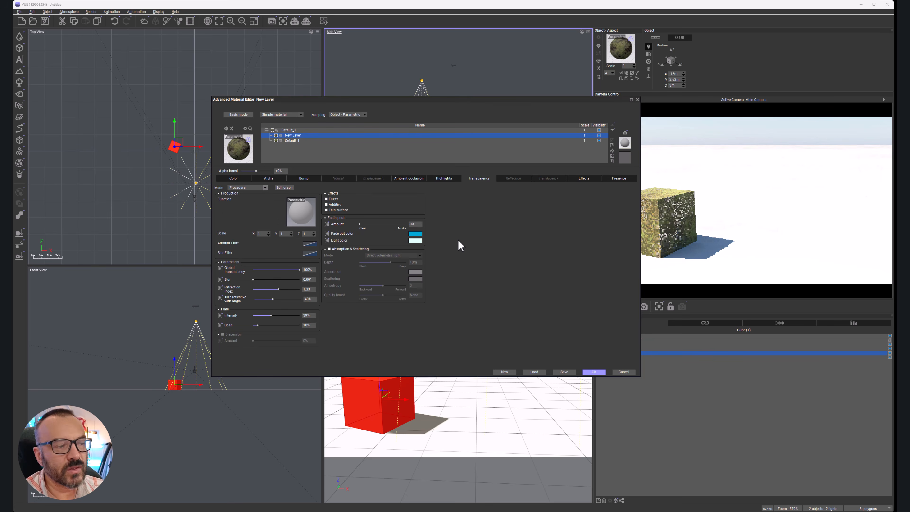
Step: Return the transparency mode of New Layer to Constant, moving the material editor clear of the render preview
mouse_move(548, 100)
left_mouse_down()
mouse_move(456, 93)
mouse_move(541, 92)
left_mouse_up()
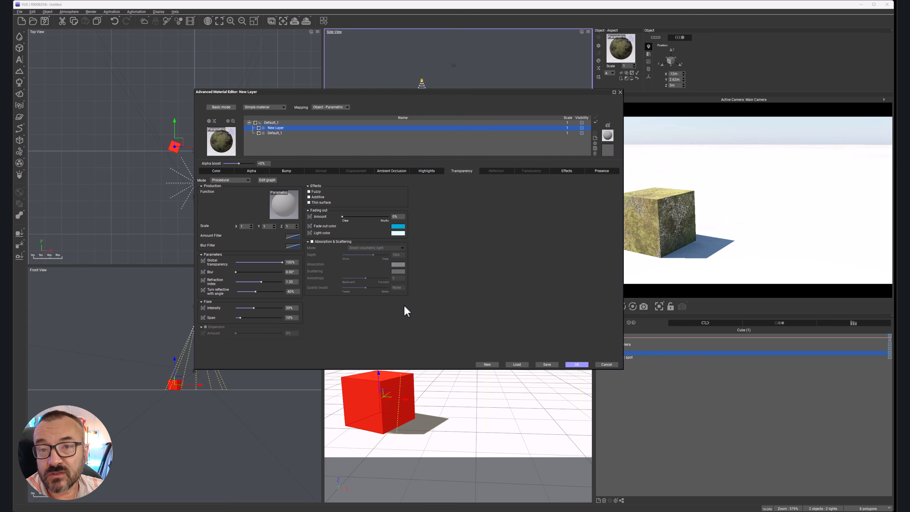
left_click(233, 180)
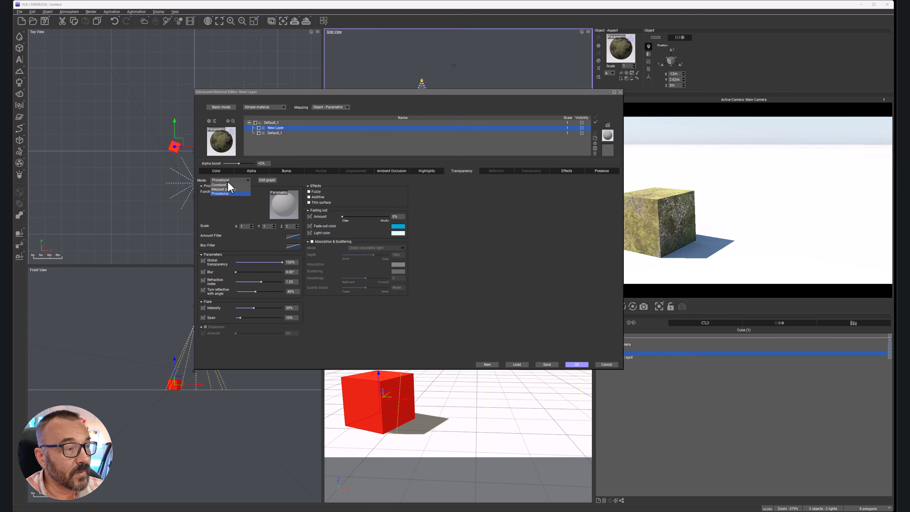
left_click(225, 185)
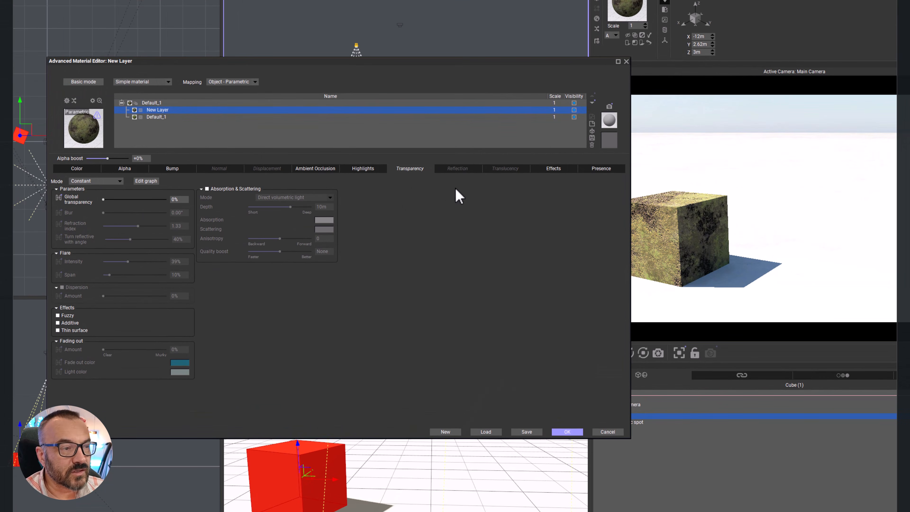
Step: Set the global reflectivity of New Layer to 93% and keep the cube's render preview uncovered
left_click(457, 169)
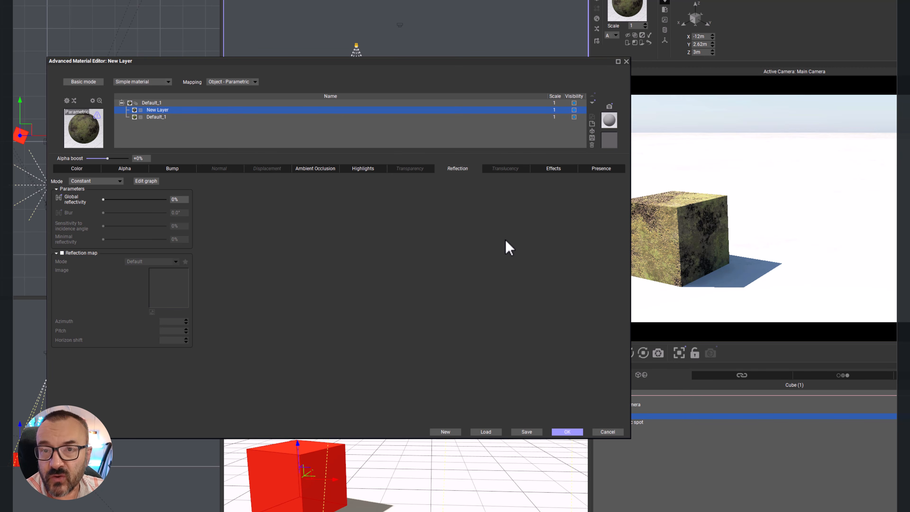
left_click_drag(121, 200, 161, 199)
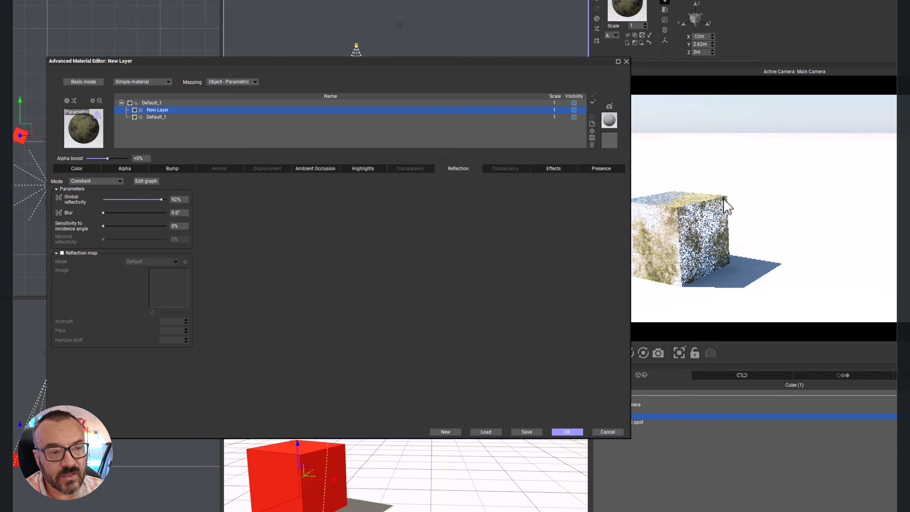
left_click_drag(515, 61, 487, 95)
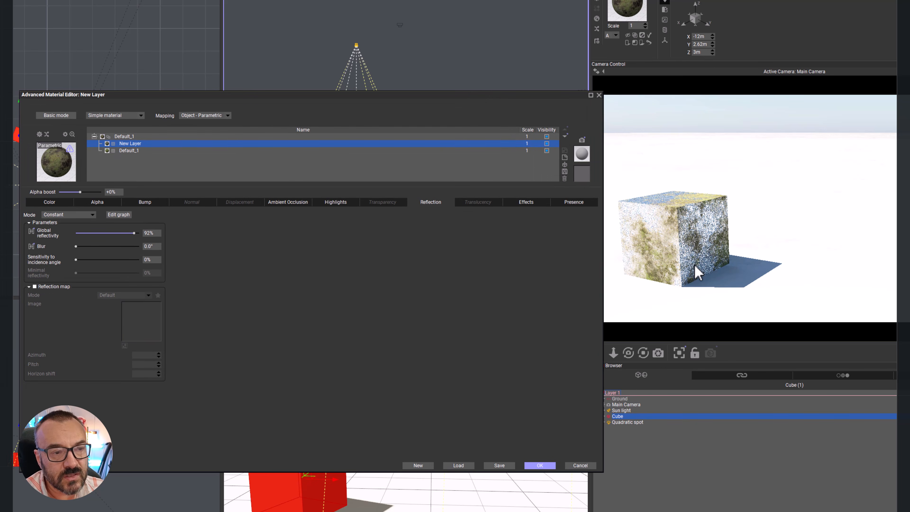
right_click(697, 273)
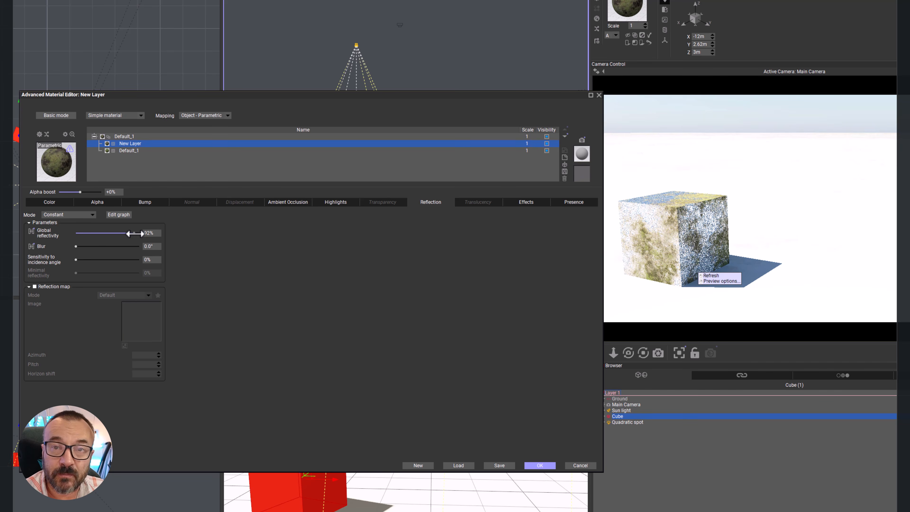
mouse_move(138, 234)
left_mouse_down()
mouse_move(116, 233)
mouse_move(141, 233)
left_mouse_up()
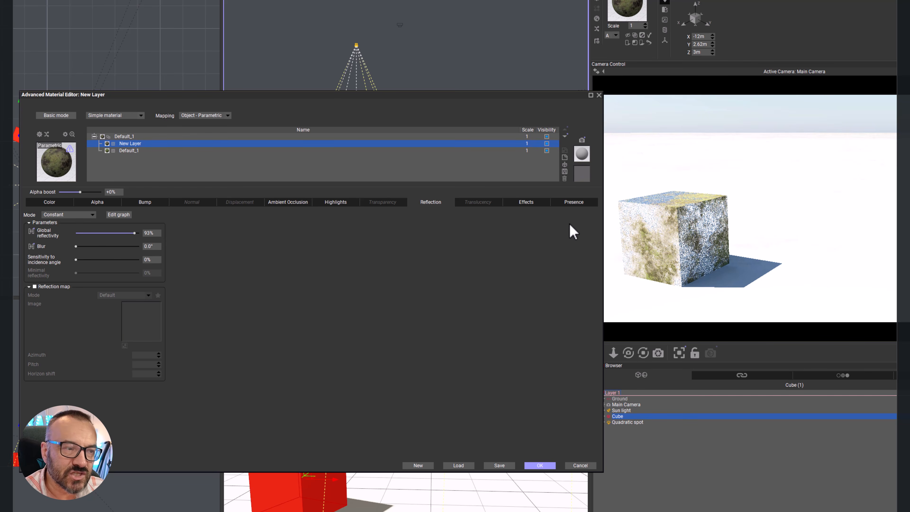
Step: Try color reflected light (metallic) at 100% in the layer's effects and reset it to 0%
left_click(535, 202)
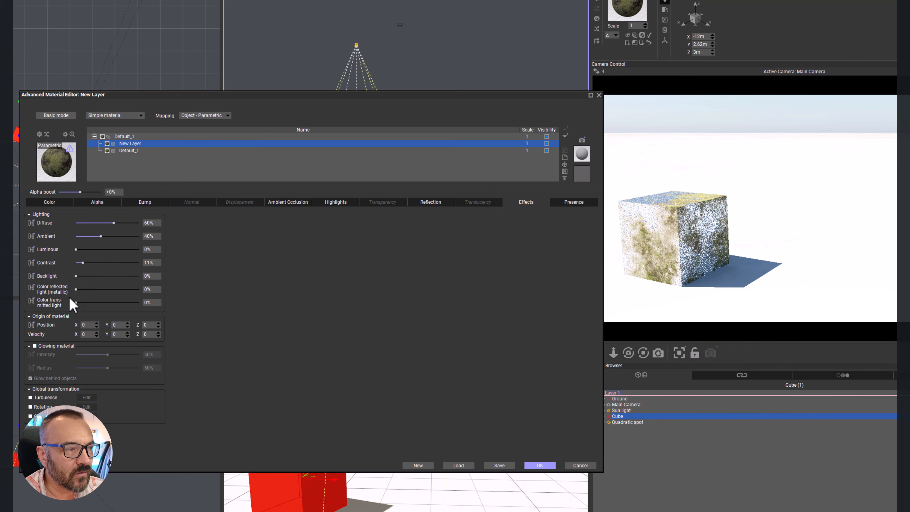
left_click_drag(75, 288, 156, 293)
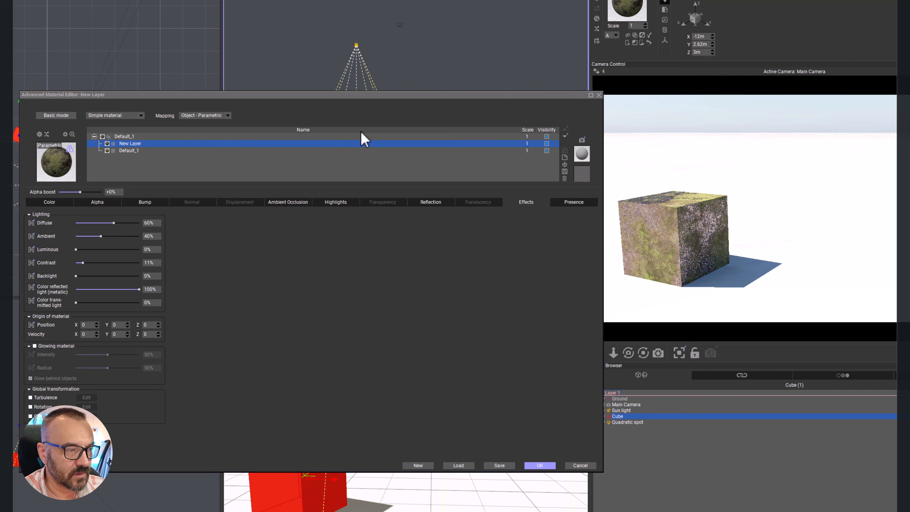
left_click_drag(139, 289, 65, 290)
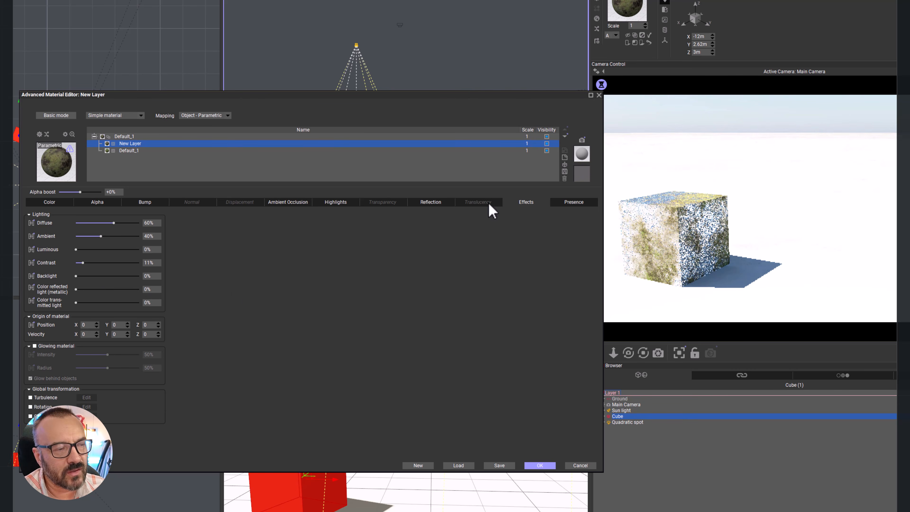
Step: Lower the layer's global reflectivity to 77% and try connecting it to the function graph, disconnecting it again
left_click(431, 203)
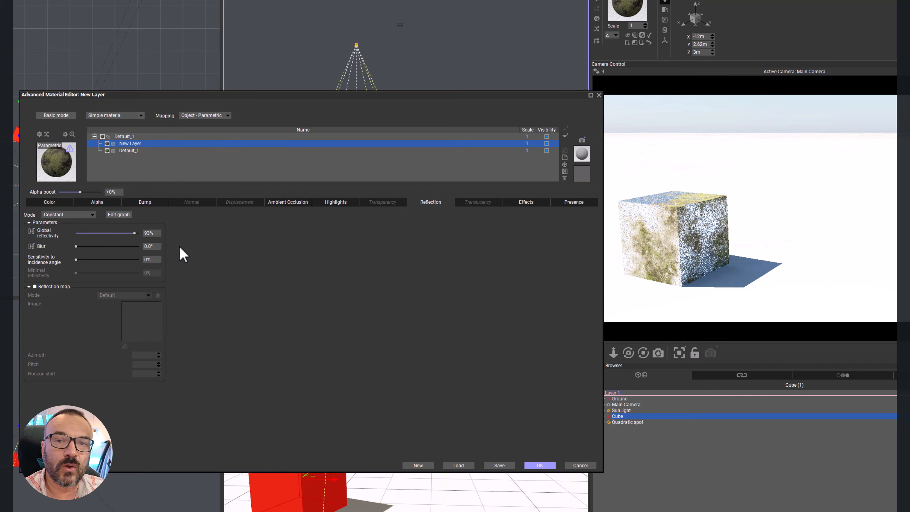
mouse_move(135, 233)
left_mouse_down()
mouse_move(91, 233)
mouse_move(123, 233)
left_mouse_up()
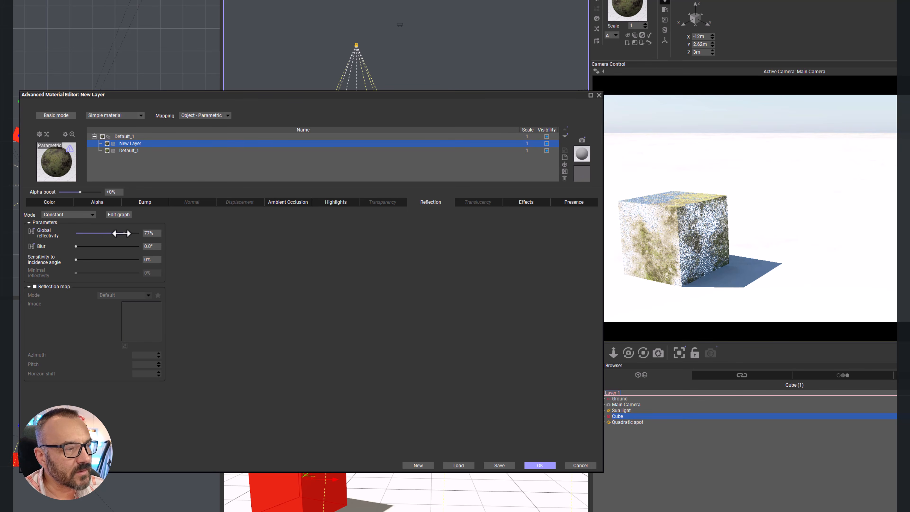
left_click(30, 230)
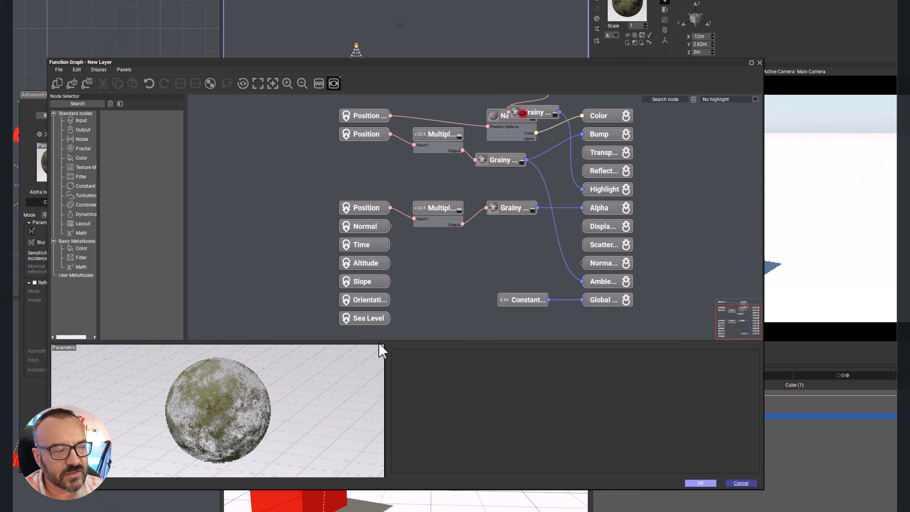
left_click(740, 480)
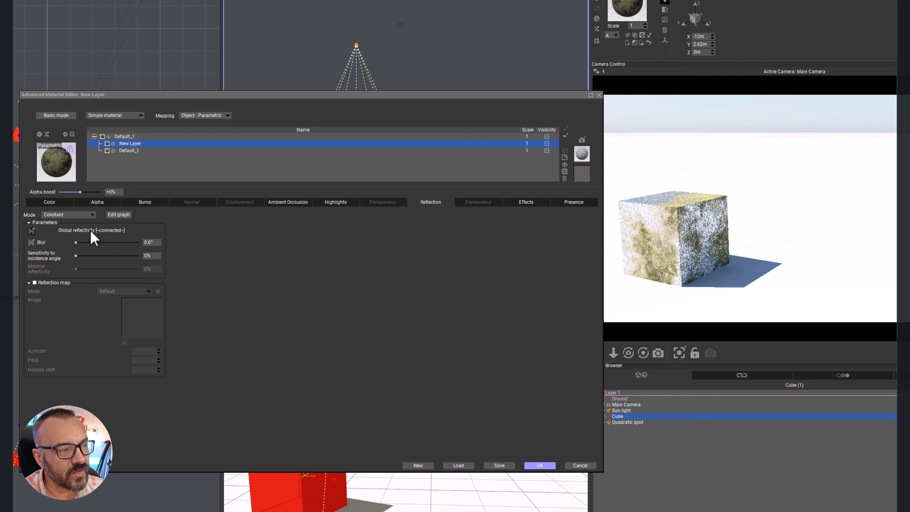
left_click(31, 231)
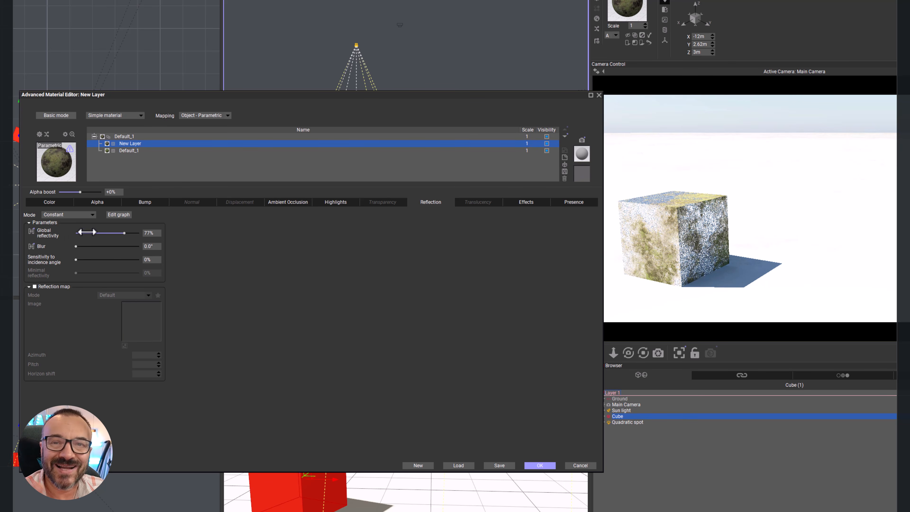
Step: Try the layer's reflection blur and incidence-angle sensitivity, reset both to zero, and discard the cube's material edits
left_click_drag(90, 246, 104, 246)
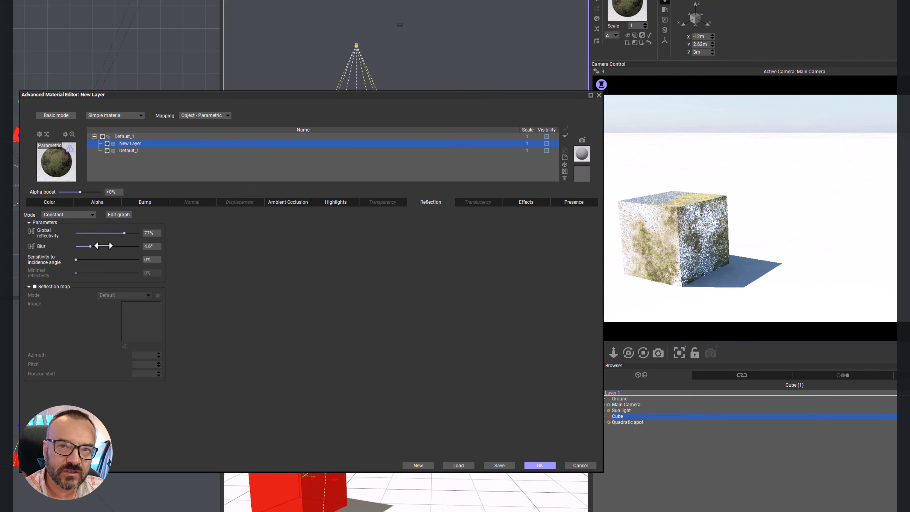
left_click_drag(104, 245, 76, 246)
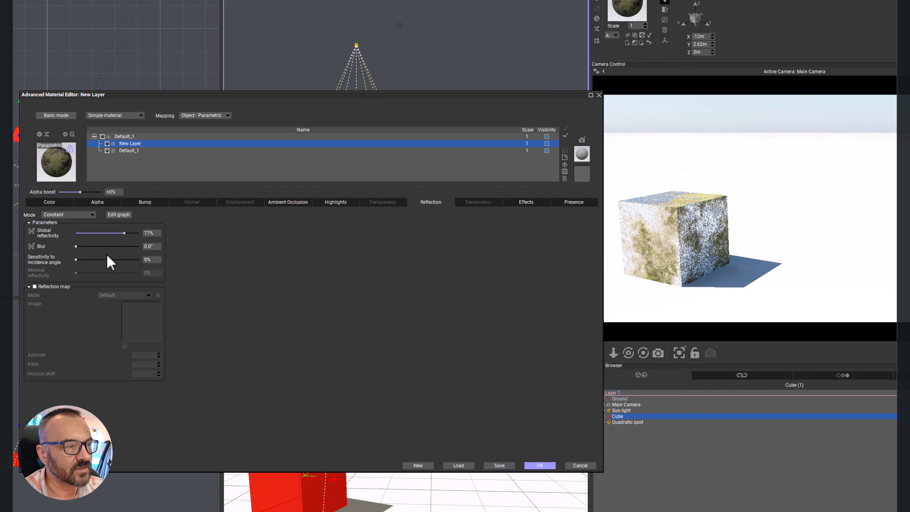
left_click_drag(77, 260, 39, 258)
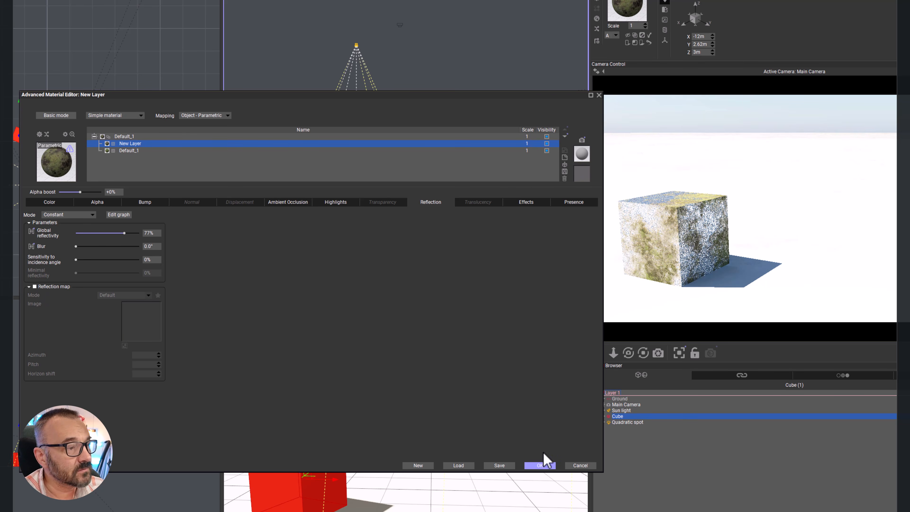
left_click(580, 465)
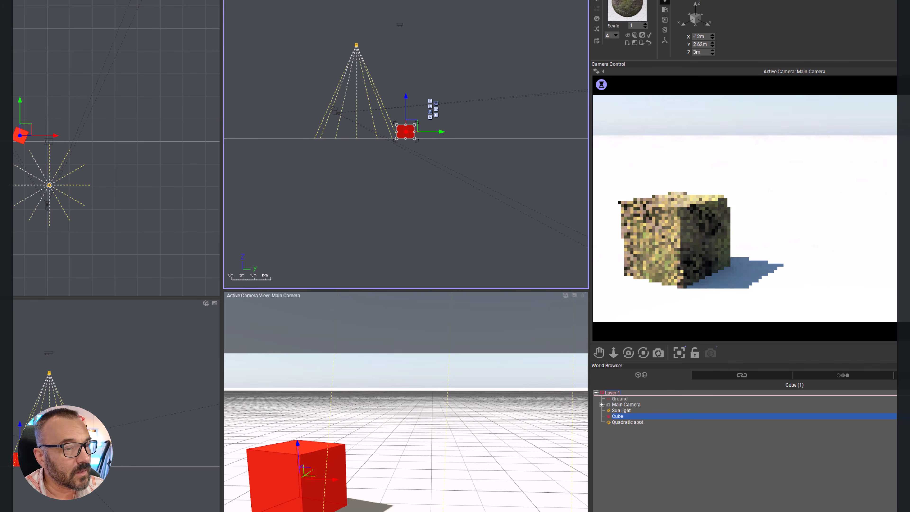
Step: Add an enlarged sphere beside the cube at X 1.51 m, Y 5.44 m, and set its material's global reflectivity to 100%
left_click(7, 74)
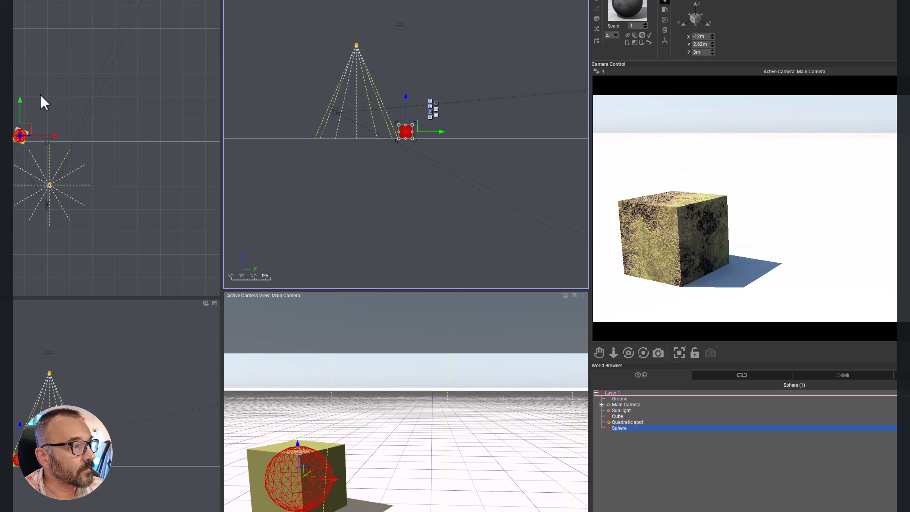
left_click_drag(21, 136, 57, 122)
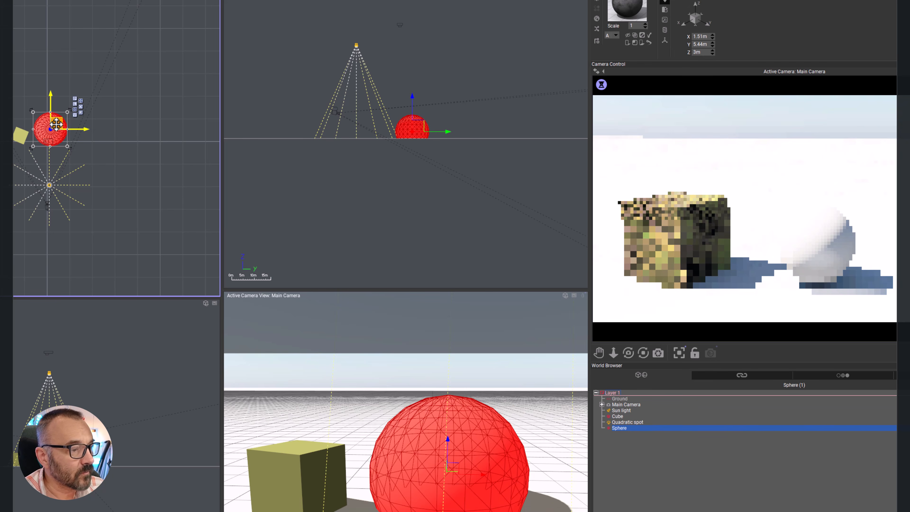
double_click(620, 2)
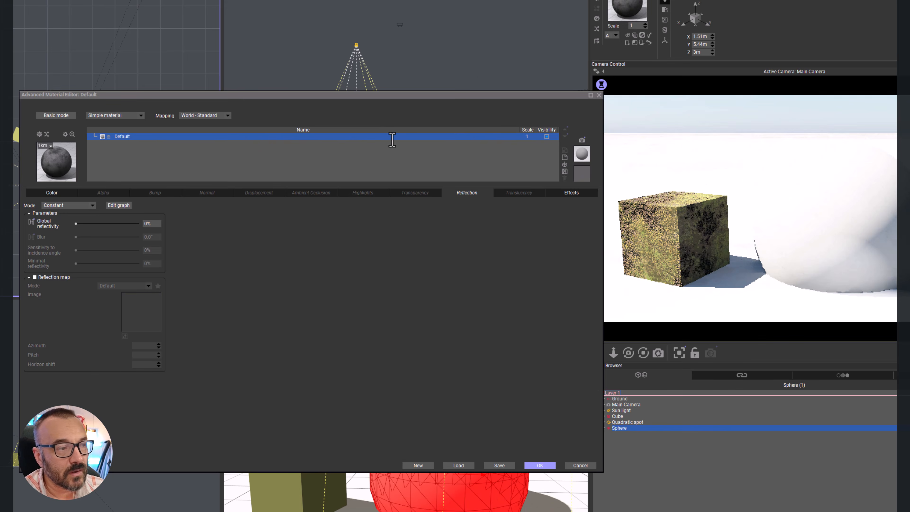
left_click_drag(75, 223, 265, 223)
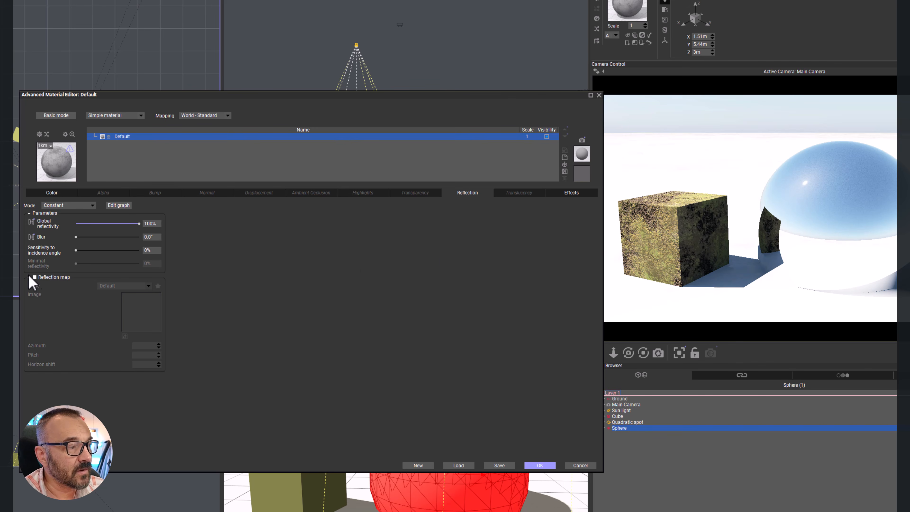
Step: Enable the reflection map in the sphere's material and try the world map picture as its custom image
left_click(50, 277)
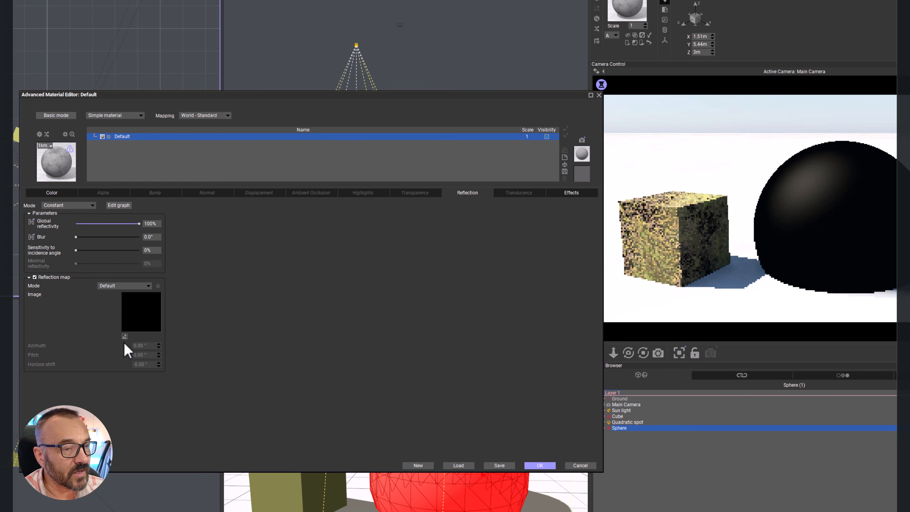
double_click(202, 280)
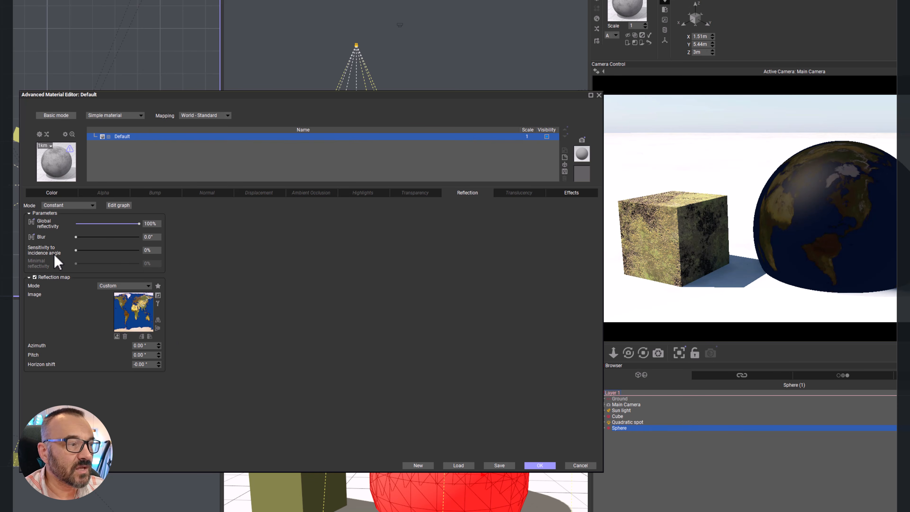
mouse_move(76, 250)
left_mouse_down()
mouse_move(112, 250)
mouse_move(75, 252)
left_mouse_up()
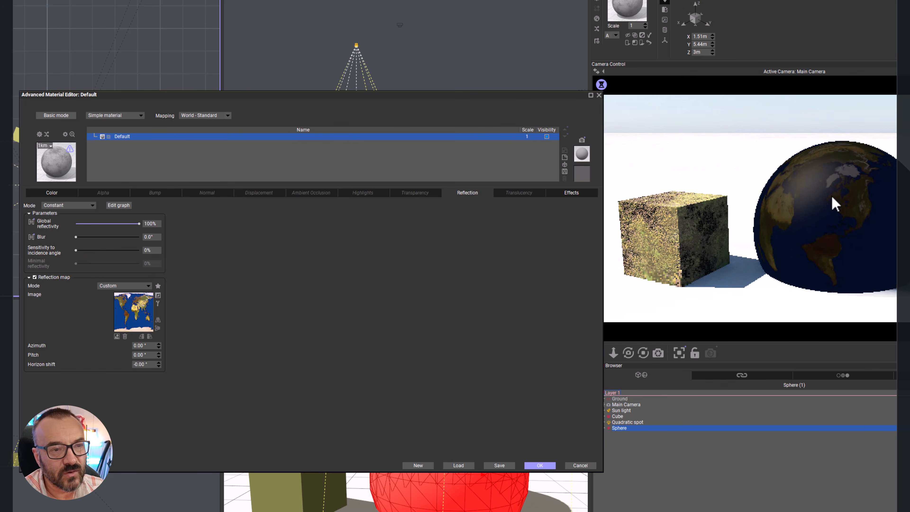
Step: Try color reflected light (metallic) at 100% on the sphere's material and switch its reflection map off
left_click(577, 192)
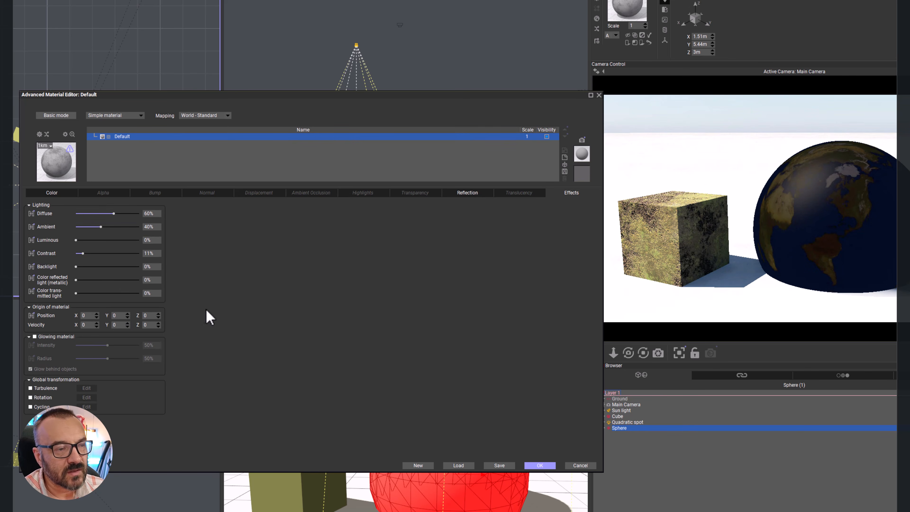
left_click_drag(77, 280, 183, 279)
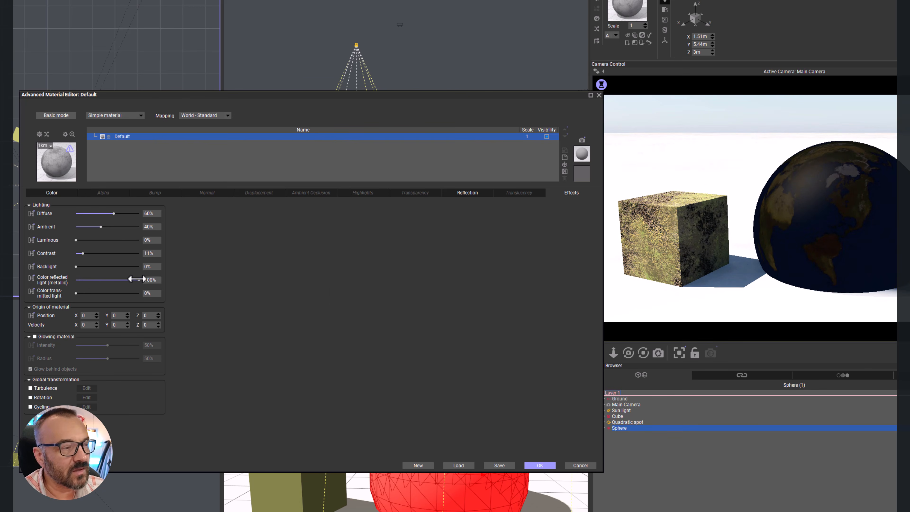
left_click(467, 192)
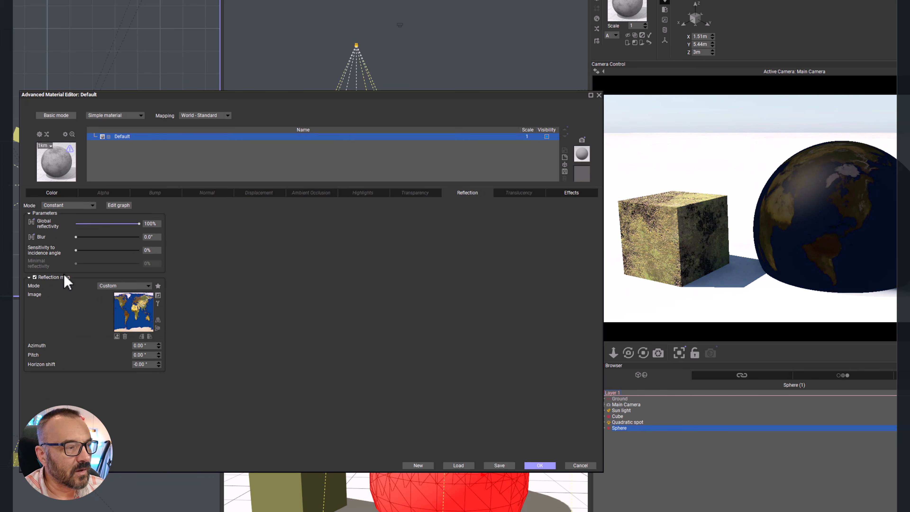
left_click(35, 277)
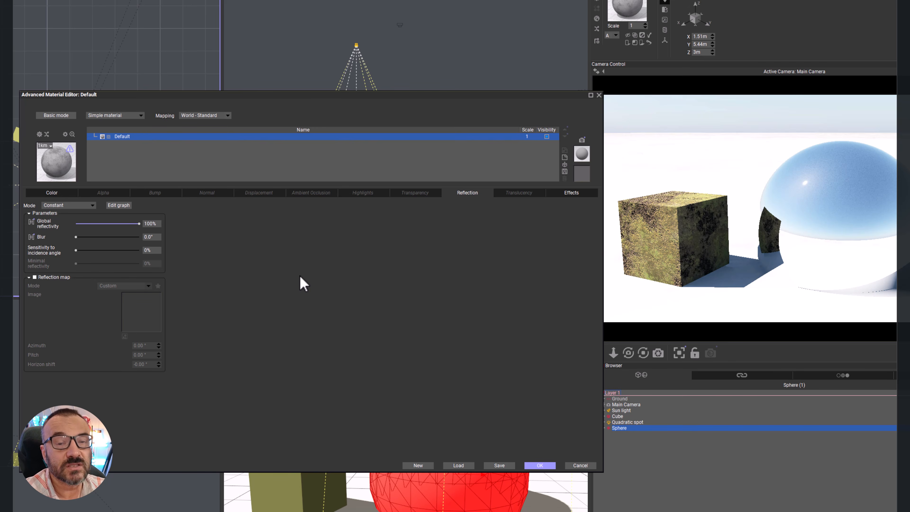
Step: Discard the sphere's material edits and delete the sphere from the scene
left_click(578, 466)
left_click(619, 428)
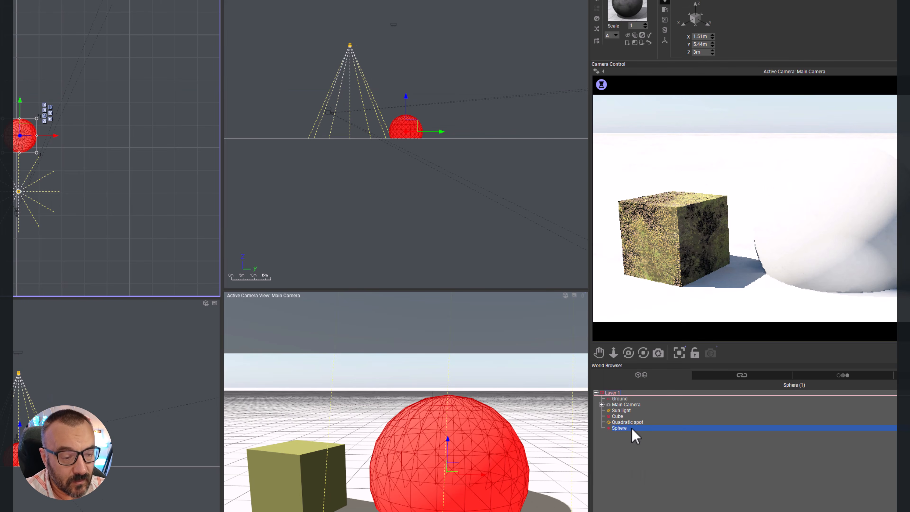
key("Delete")
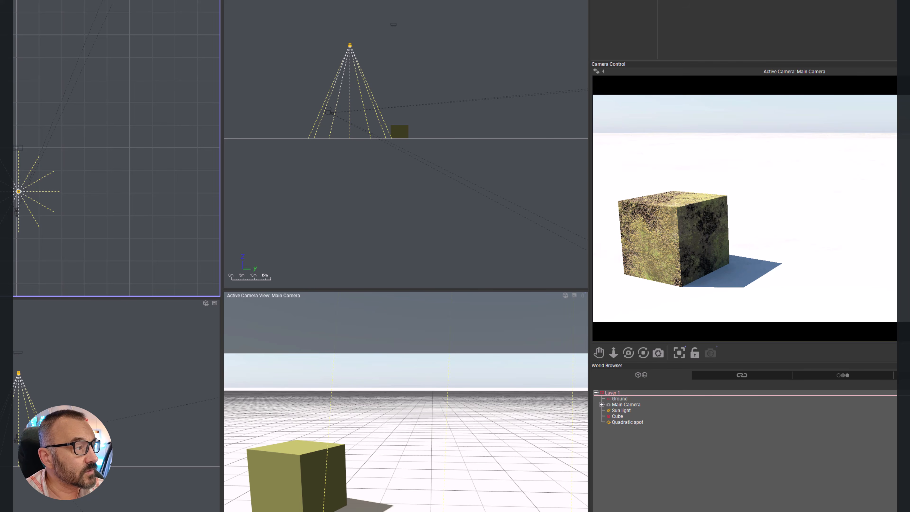
Step: Add a cube, stretch it into a wide, tall slab near the spotlight, and place a parallel copy of it
left_click(1, 108)
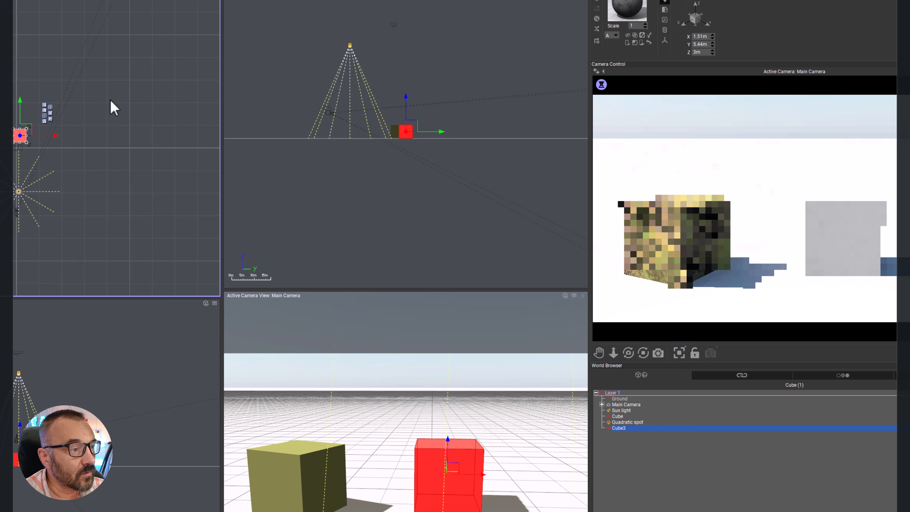
left_click_drag(22, 134, 29, 210)
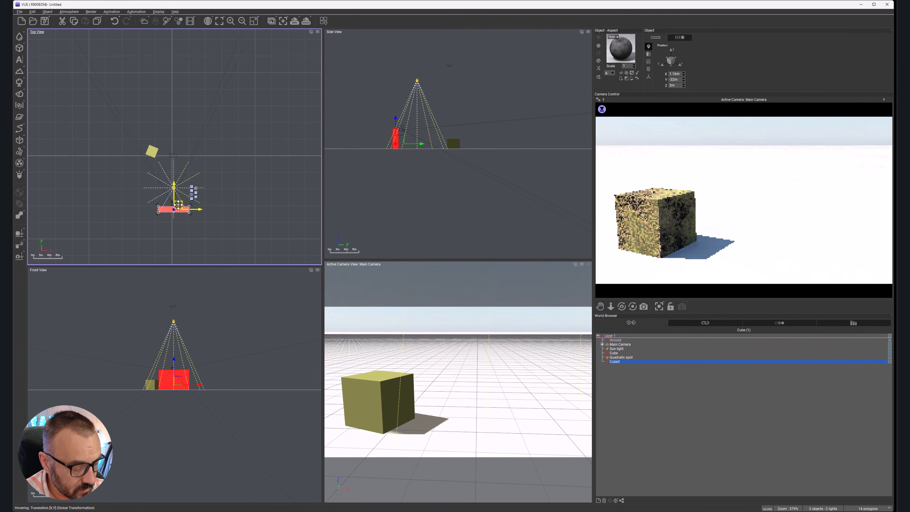
left_click_drag(177, 204, 177, 189, "alt")
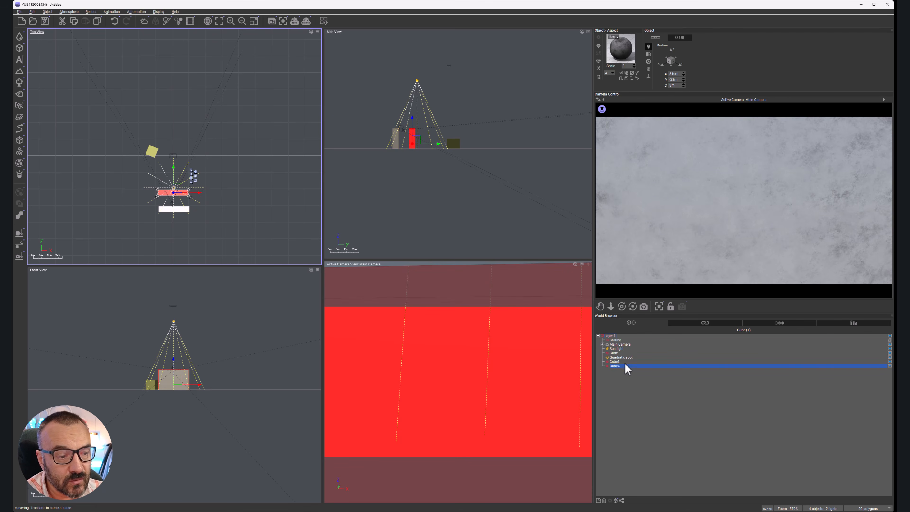
Step: Apply a clear glass-like preset from the Basic materials to both slabs and bring up the render preview's refresh options
left_click(614, 361, "ctrl")
left_click(598, 61)
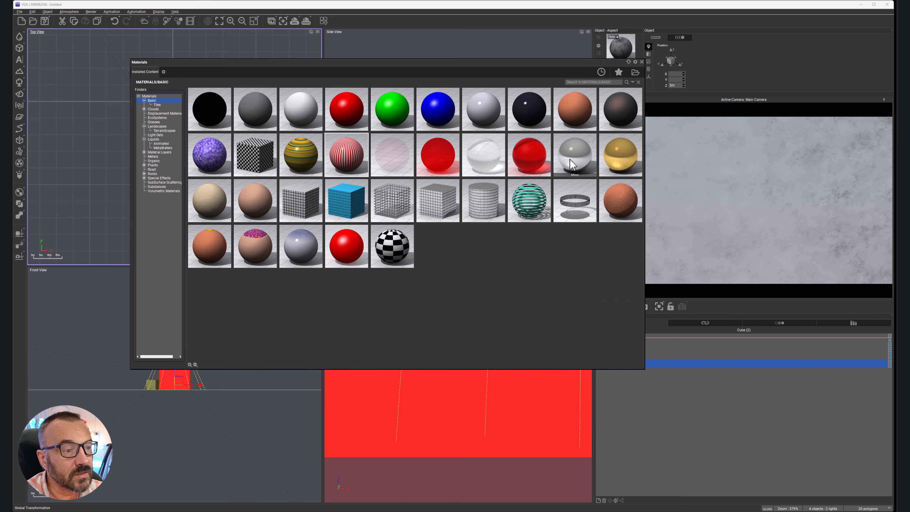
double_click(562, 143)
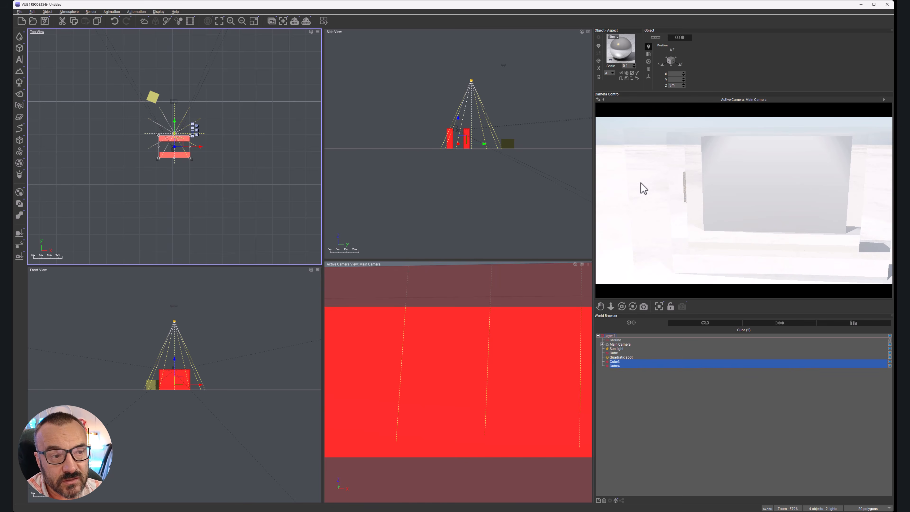
right_click(817, 216)
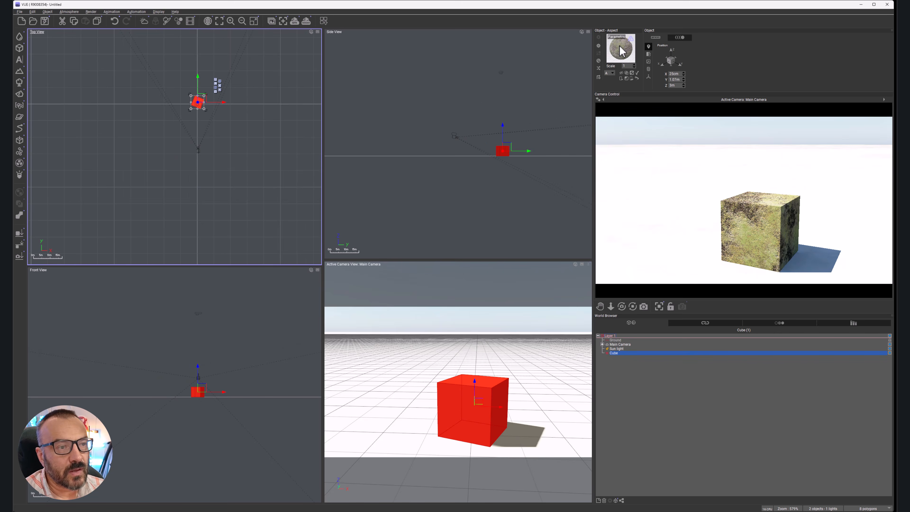
Step: View the translucency settings of New Layer in the cube's material and close the editor without changes
double_click(621, 52)
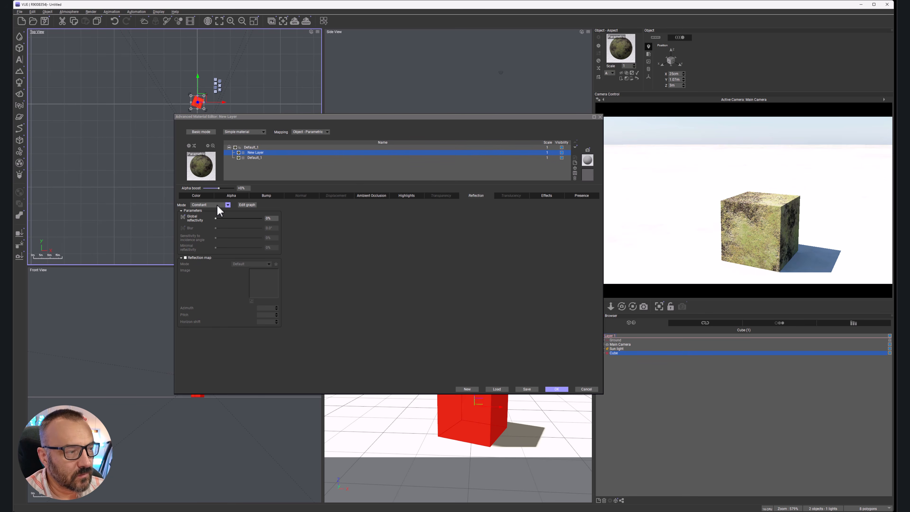
left_click(511, 195)
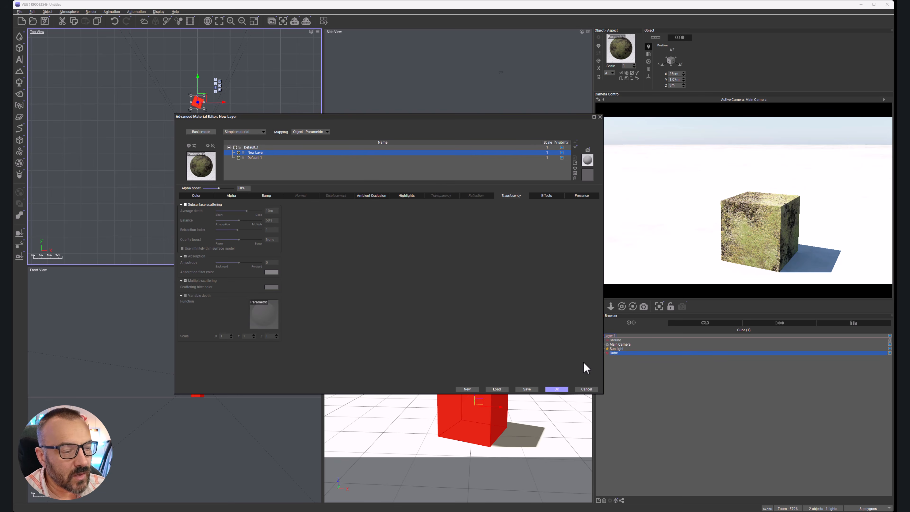
left_click(589, 389)
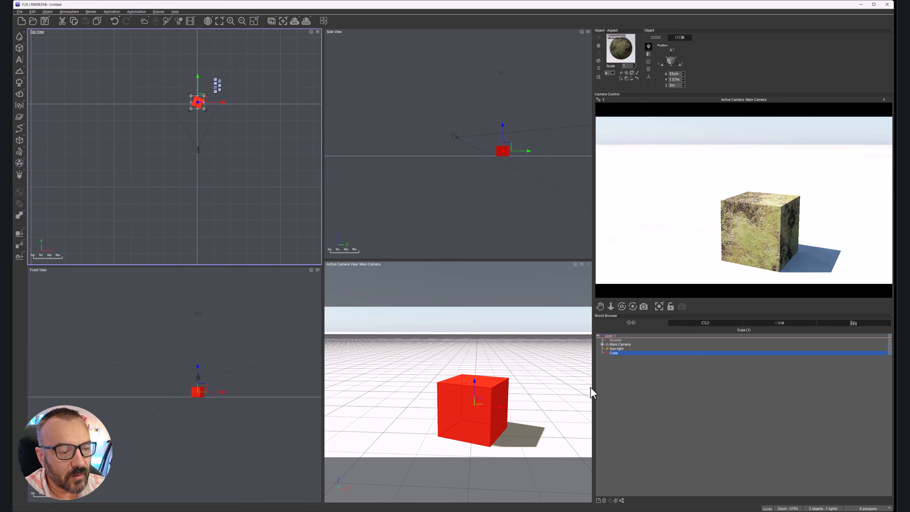
Step: Move the textured cube aside and add a cylinder about 9.8 m wide and 11.7 m tall in its place
left_click_drag(219, 144, 224, 172)
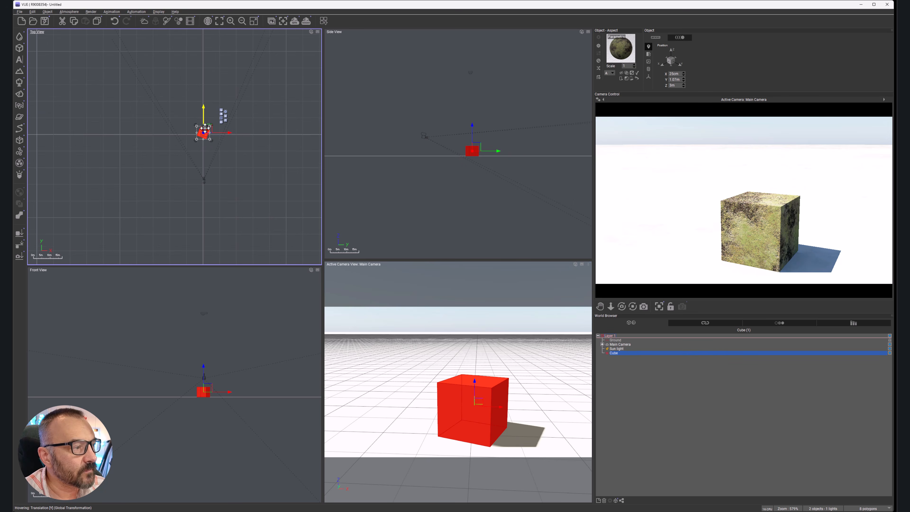
left_click_drag(204, 131, 164, 117)
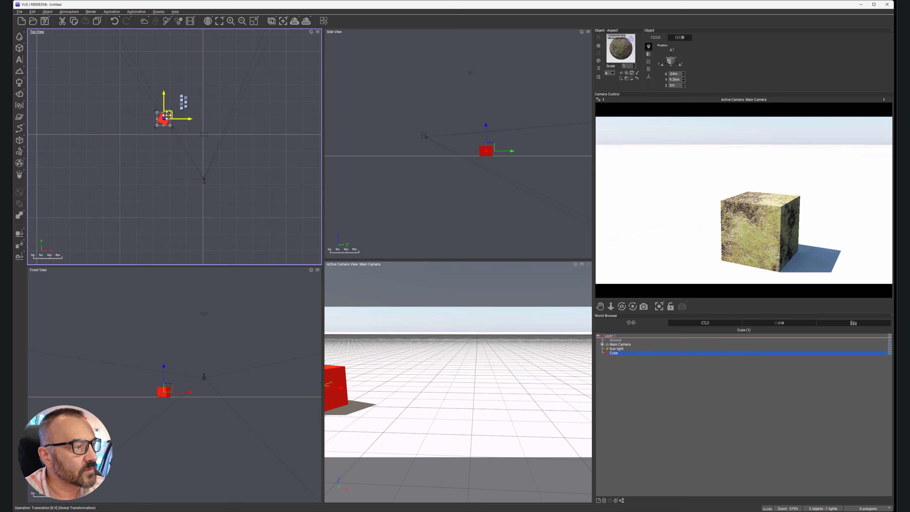
left_click(20, 48)
left_click_drag(174, 142, 200, 130)
left_click(470, 144)
mouse_move(475, 150)
left_mouse_down()
mouse_move(474, 126)
mouse_move(474, 136)
left_mouse_up()
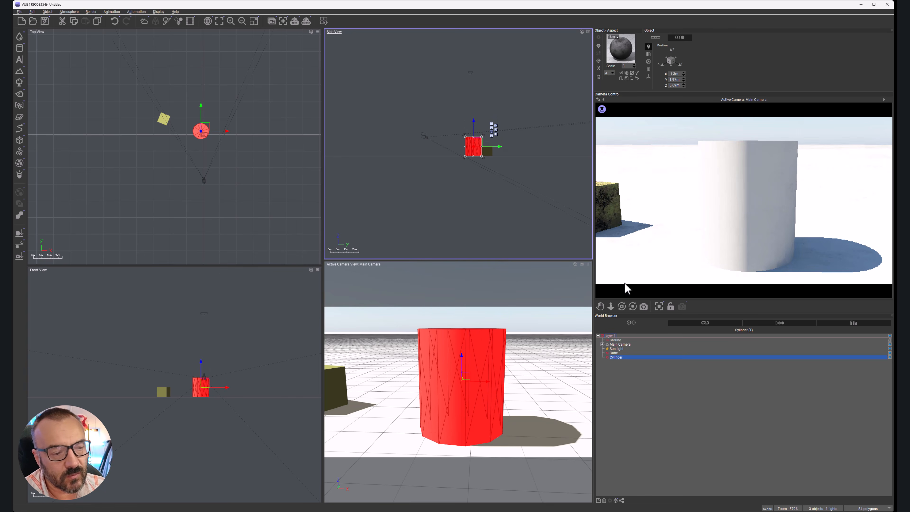
Step: Enable subsurface scattering in the cylinder's material and display the cylinder's size values for comparison
double_click(620, 50)
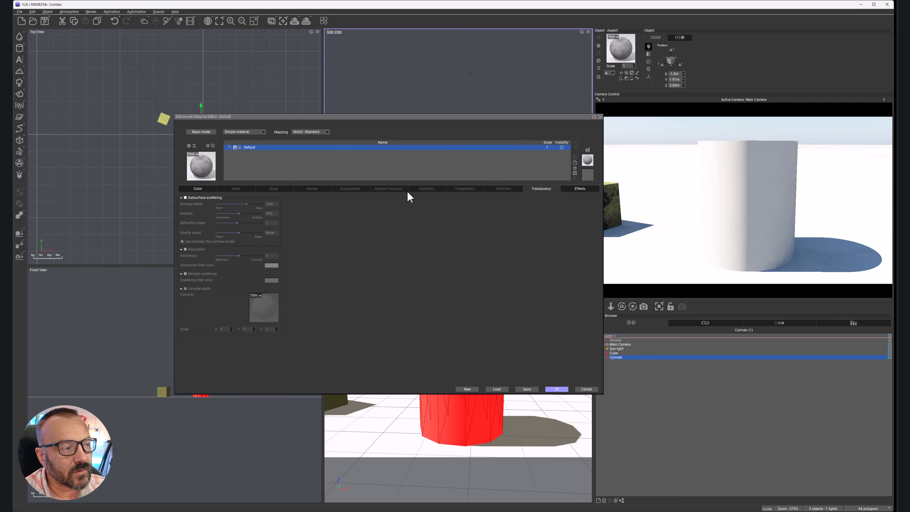
left_click(201, 198)
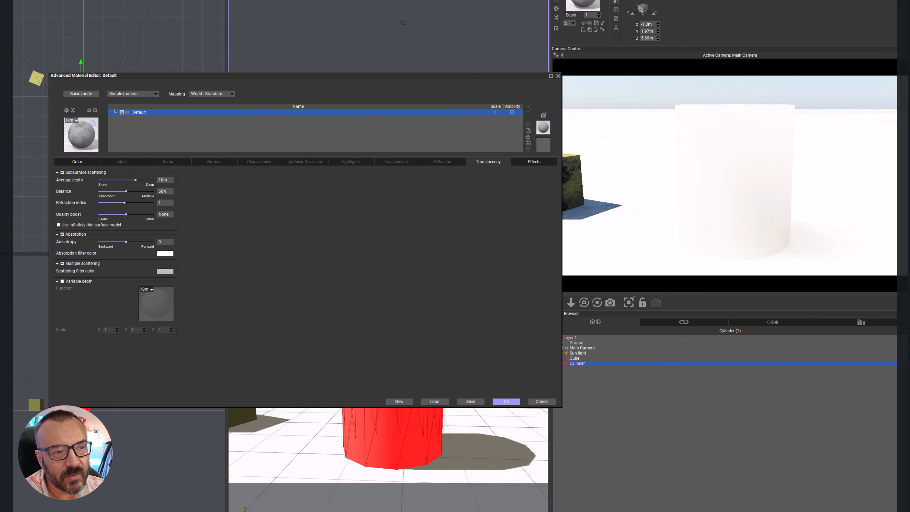
left_click(615, 10)
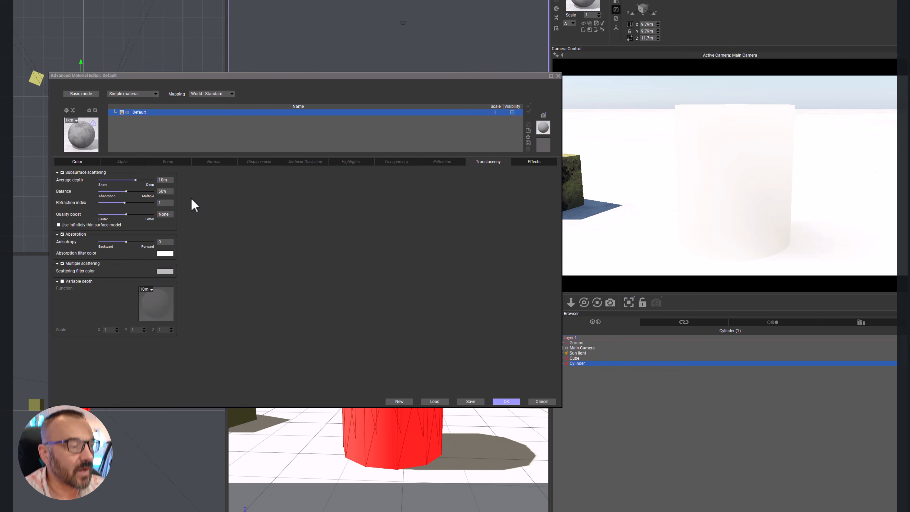
Step: Lower the subsurface scattering average depth in stages through 6.53 m and 4.59 m to 2.6 m, checking the render preview
left_click_drag(141, 179, 137, 179)
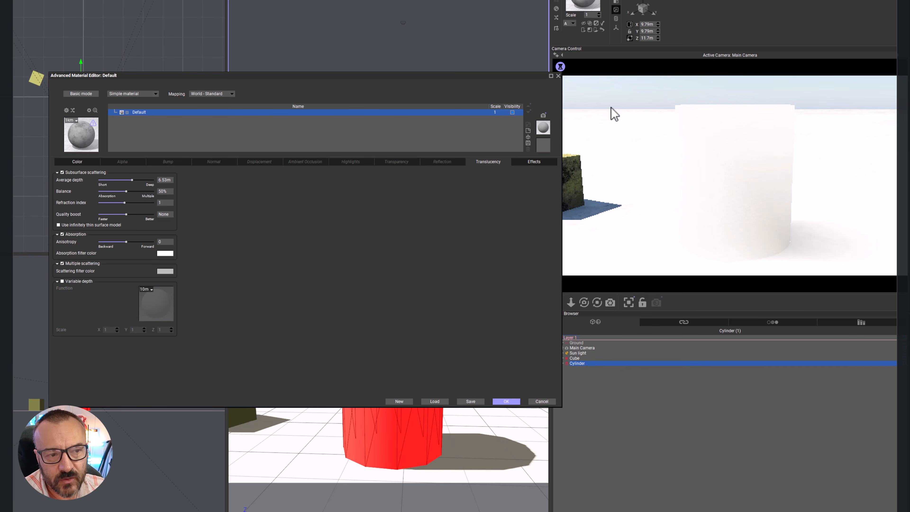
right_click(593, 109)
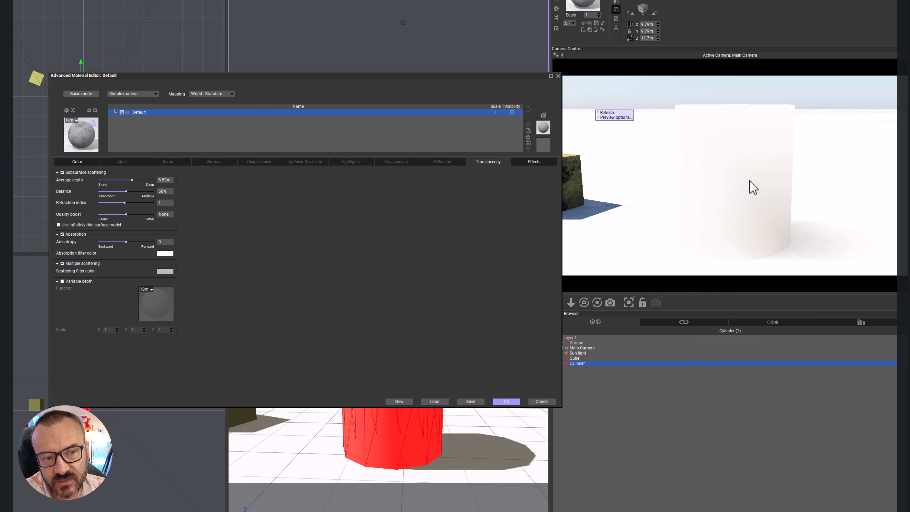
left_click_drag(131, 180, 129, 179)
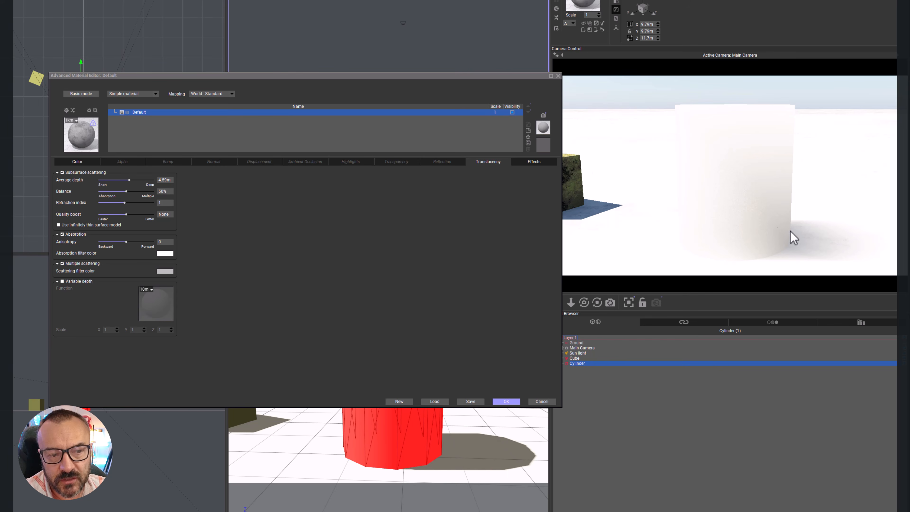
left_click_drag(143, 179, 142, 178)
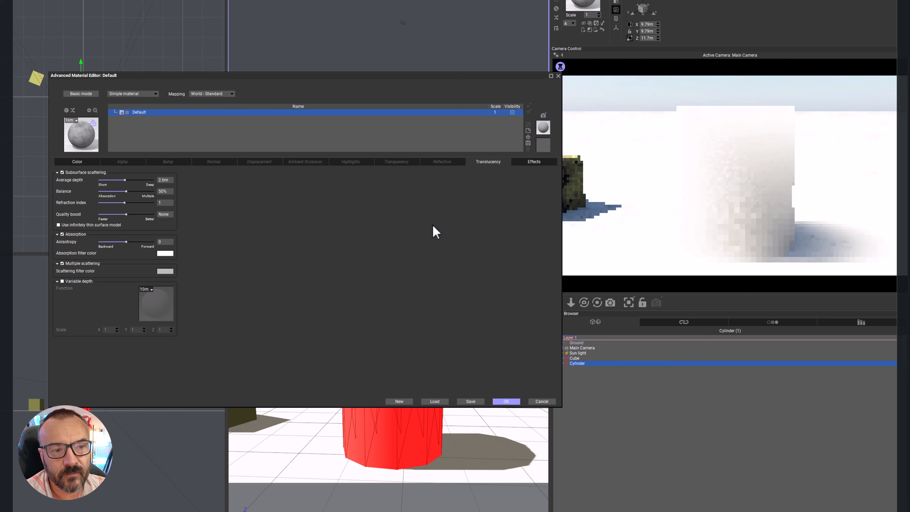
right_click(848, 248)
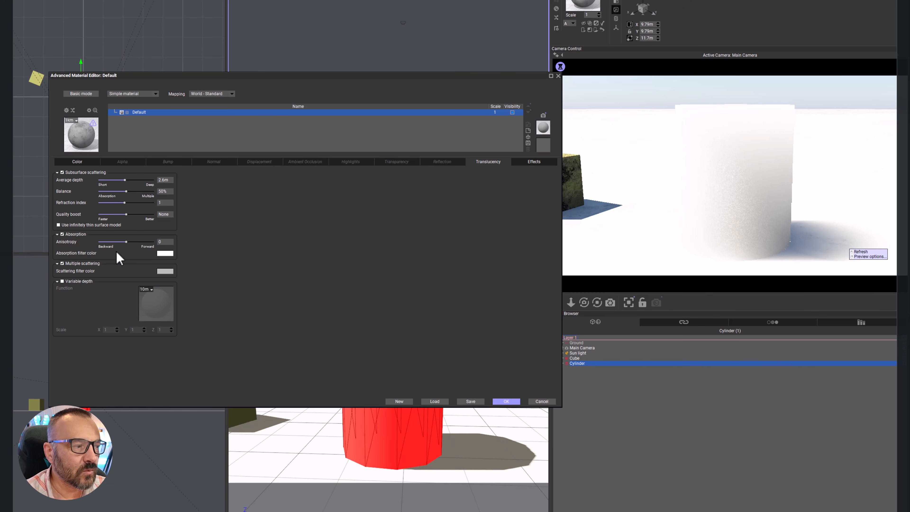
Step: Set the absorption filter color to a pale yellow with red 236, green 214 and blue 141
left_click(169, 254)
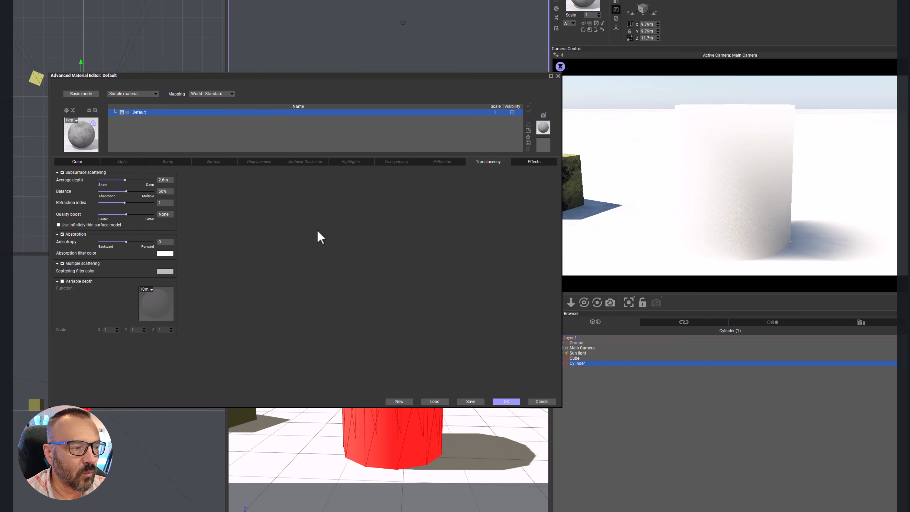
left_click(408, 246)
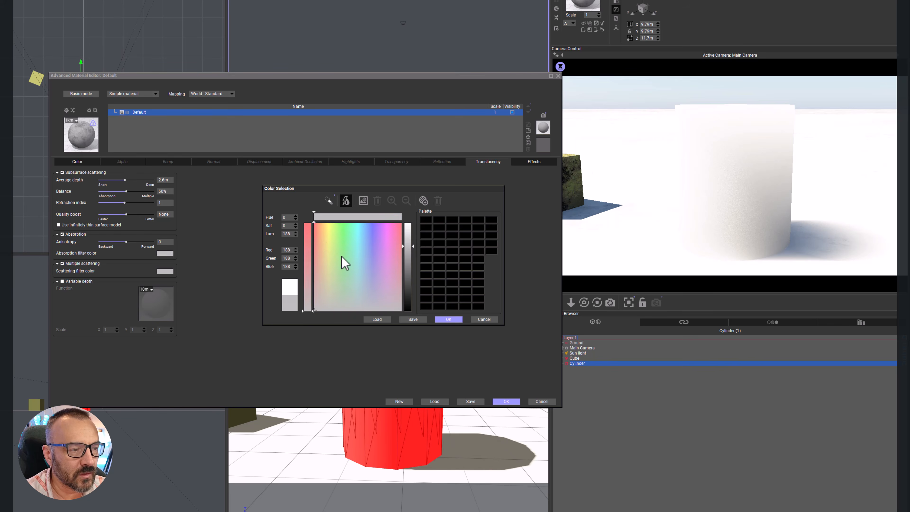
left_click(325, 248)
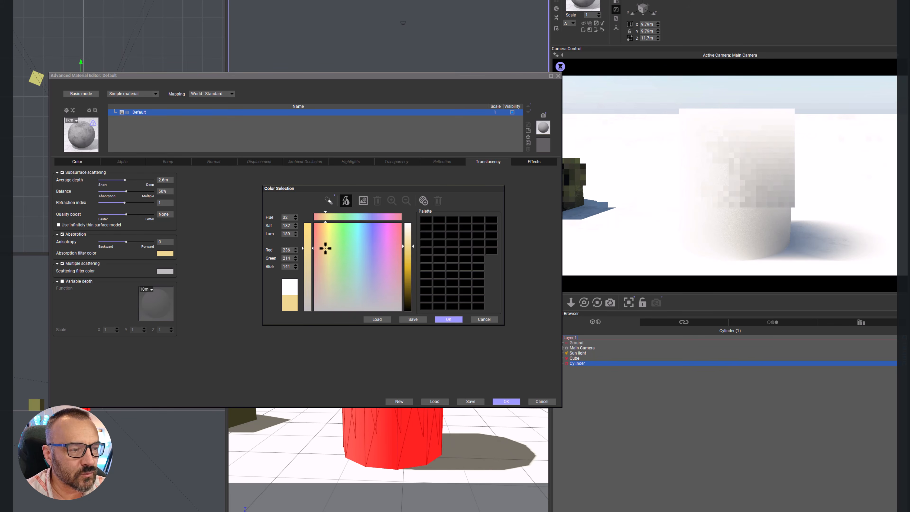
left_click(450, 319)
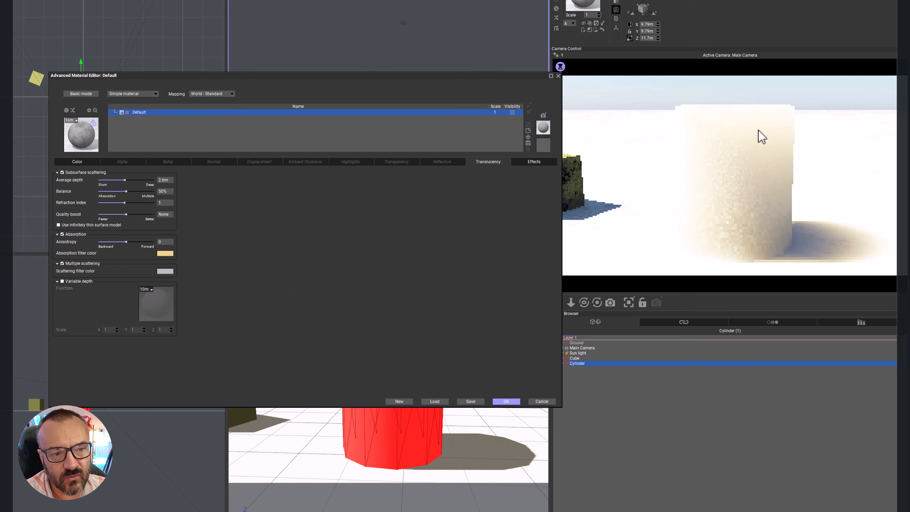
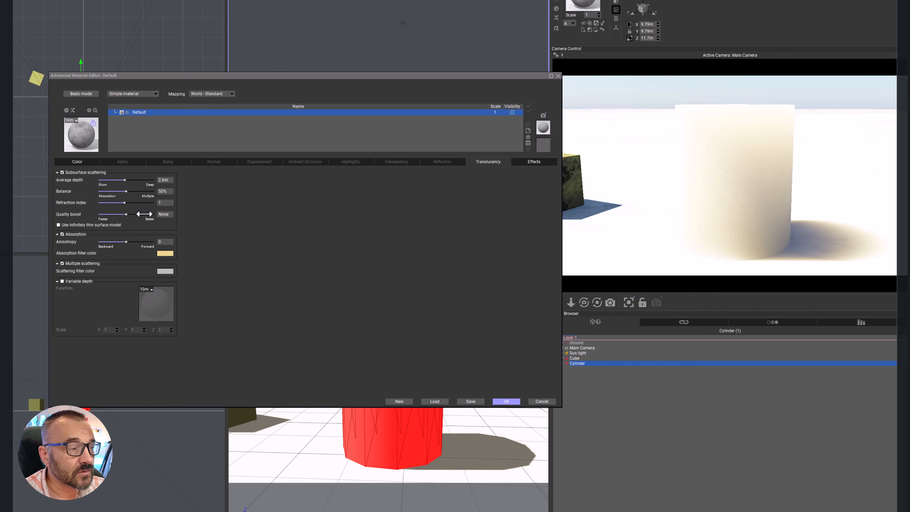
Step: Try a subsurface quality boost of +2.9, reset it to none, and raise it to +3.3
left_click_drag(130, 214, 150, 214)
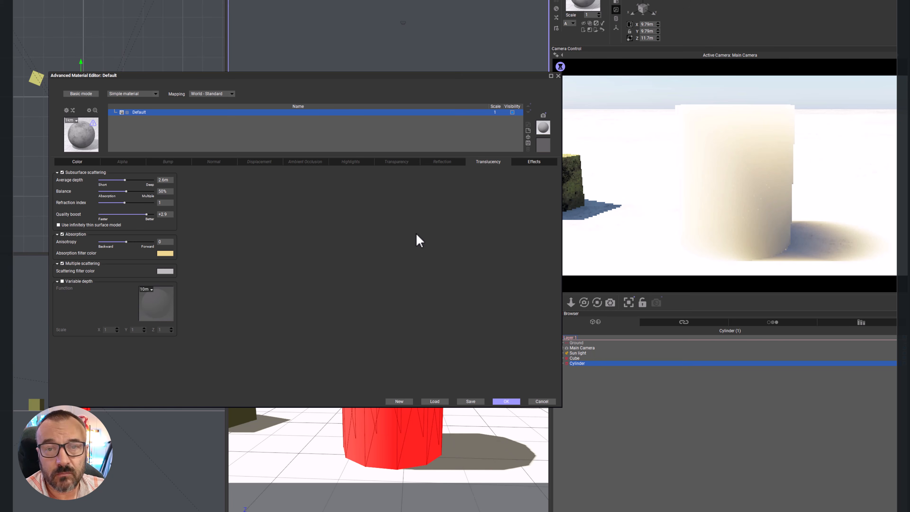
left_click_drag(149, 217, 129, 217)
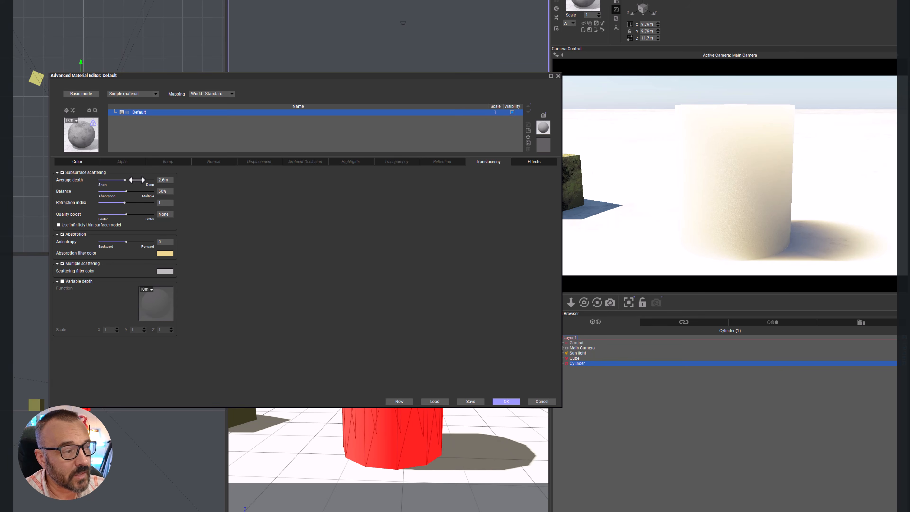
left_click_drag(126, 214, 148, 214)
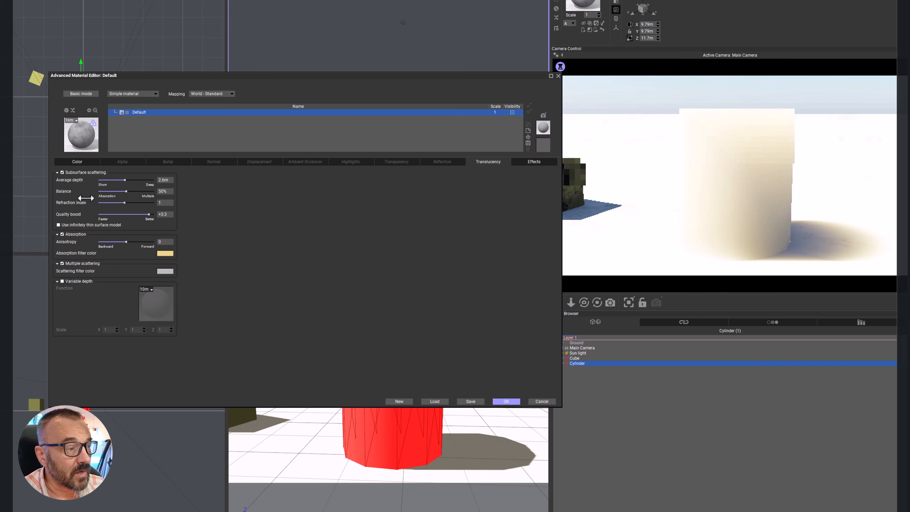
Step: Test the absorption anisotropy at -0.49, 0.7, 0.03, -0.2 and -0.32, checking the render preview, and settle on 0.08
left_click_drag(134, 244, 121, 244)
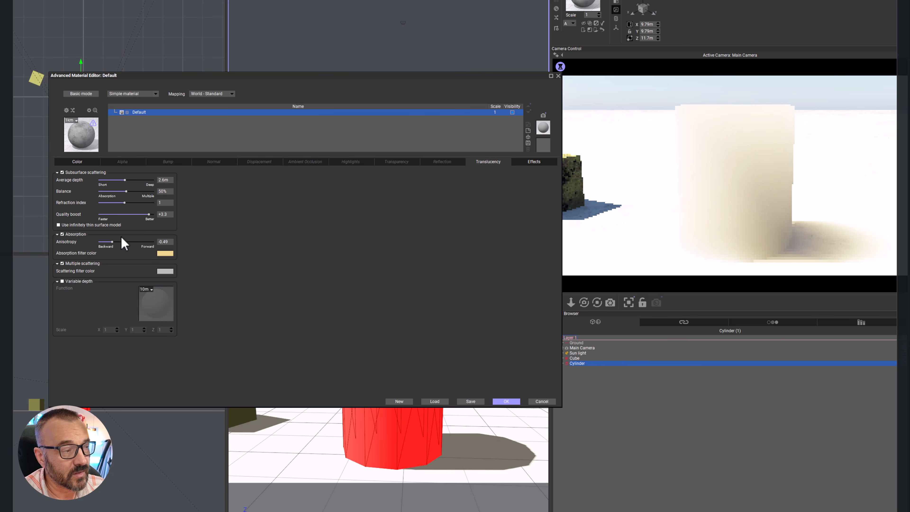
left_click_drag(122, 240, 151, 242)
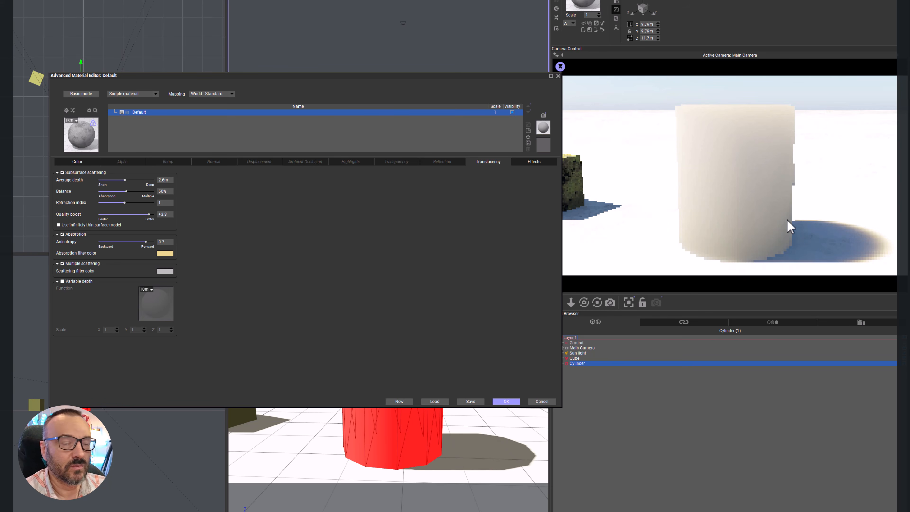
left_click_drag(145, 241, 126, 236)
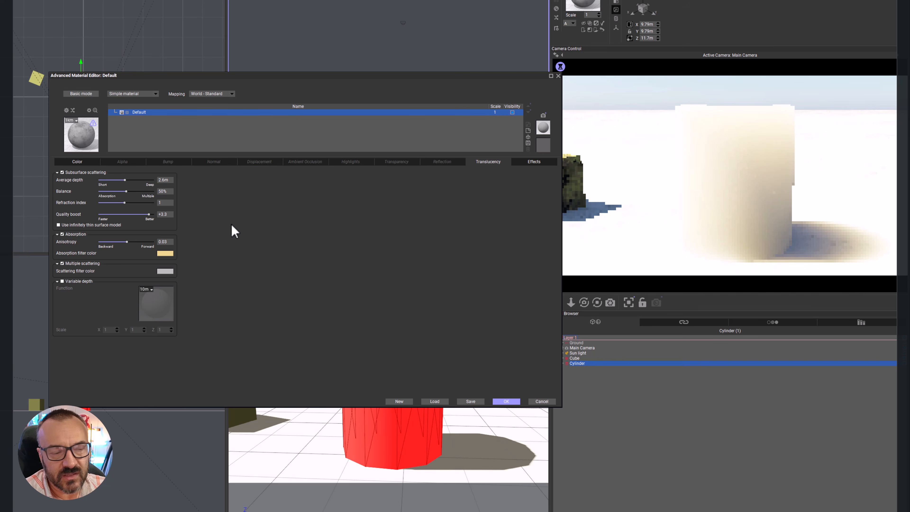
left_click_drag(139, 243, 136, 244)
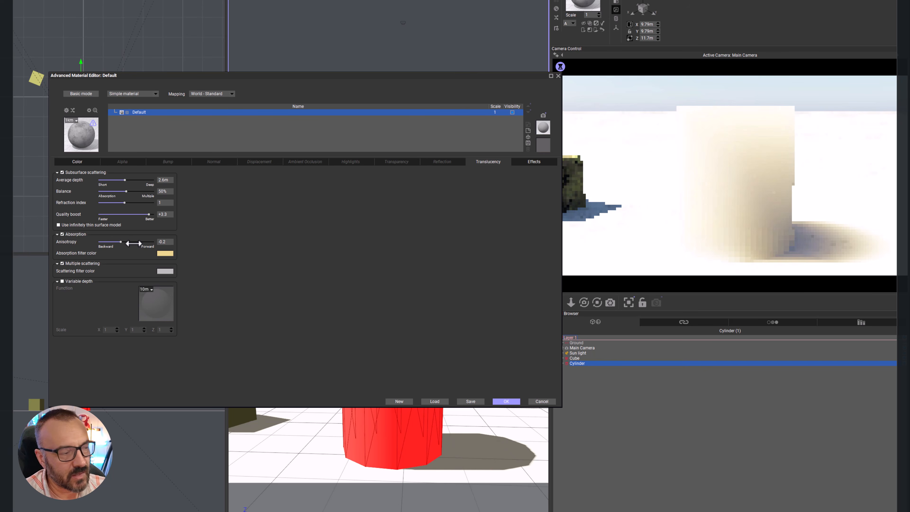
left_click_drag(136, 244, 130, 244)
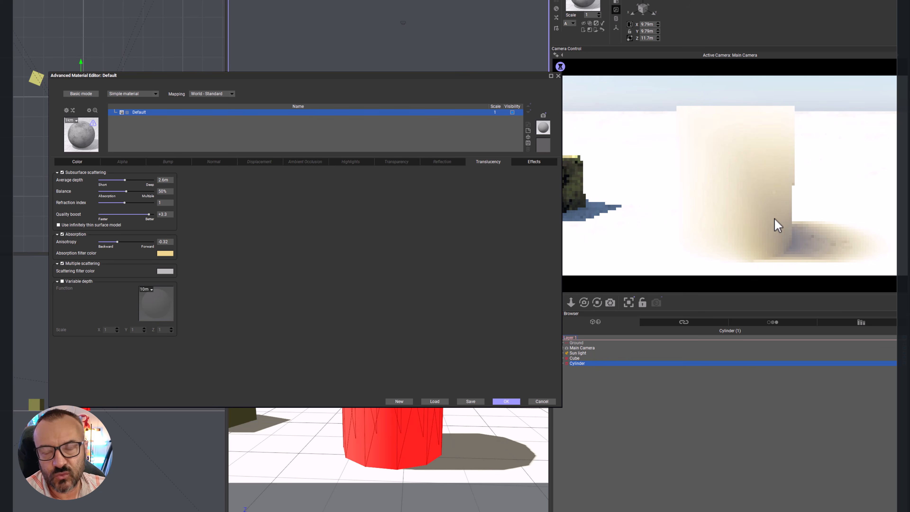
right_click(777, 225)
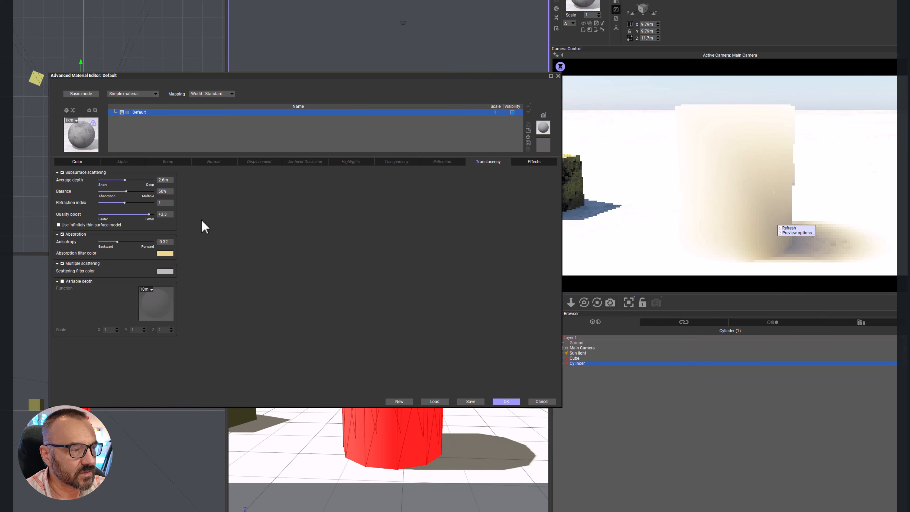
left_click_drag(122, 243, 131, 239)
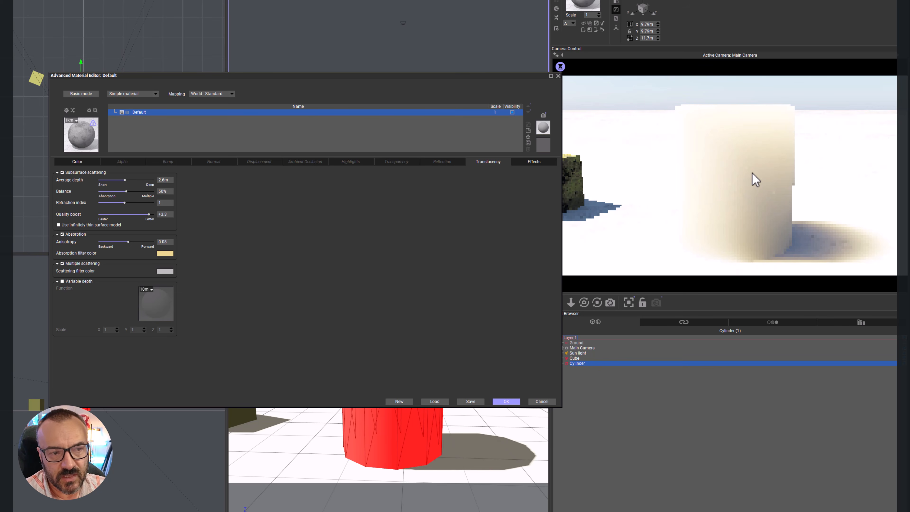
Step: Set the absorption filter color to a saturated red with red 237, green 0 and blue 0
left_click(165, 253)
left_click(314, 224)
left_click_drag(407, 252, 408, 269)
left_click(448, 320)
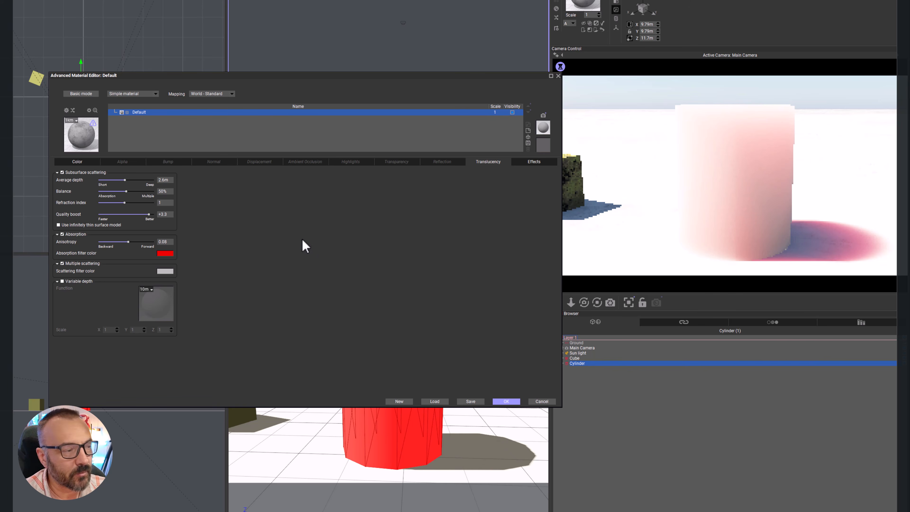
Step: Set the scattering filter color to a deep blue with red 10, green 0 and blue 189
left_click(164, 271)
left_click(373, 222)
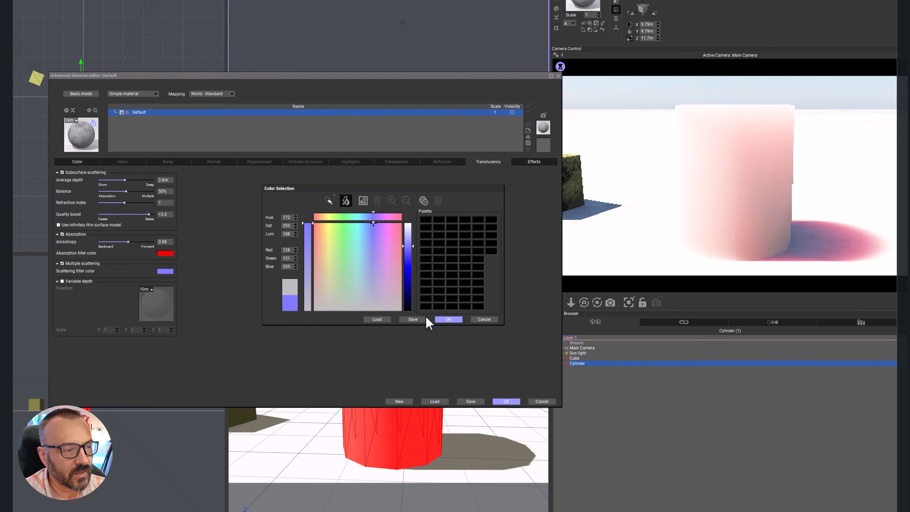
left_click_drag(408, 260, 415, 281)
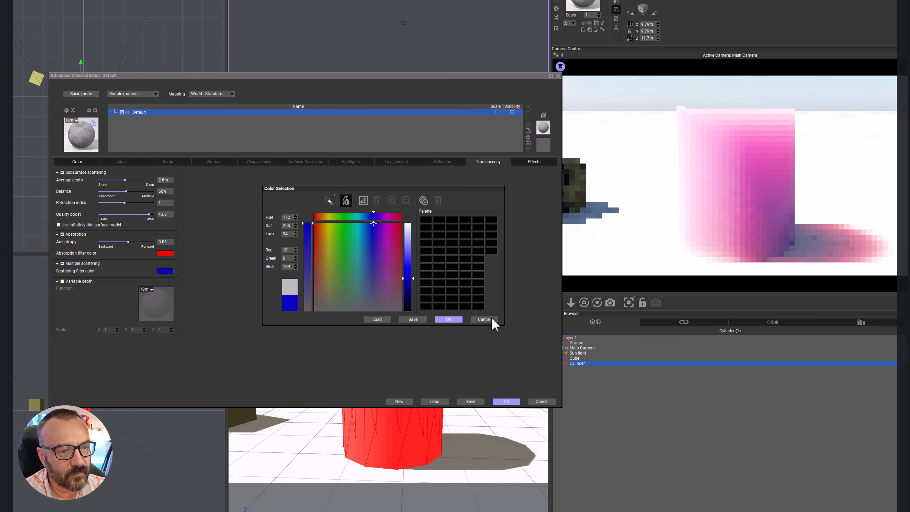
left_click(448, 319)
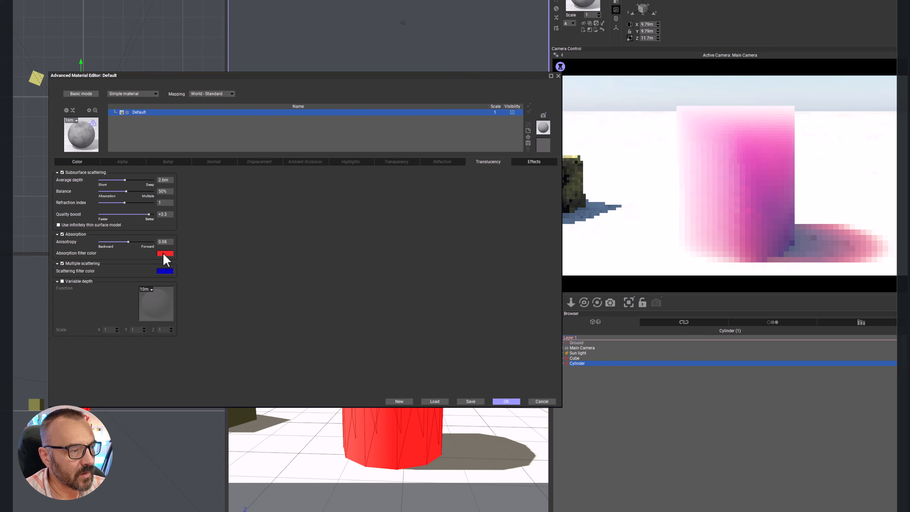
Step: Set the absorption filter color to pure white, with red, green and blue at 255, and check the preview
left_click(167, 254)
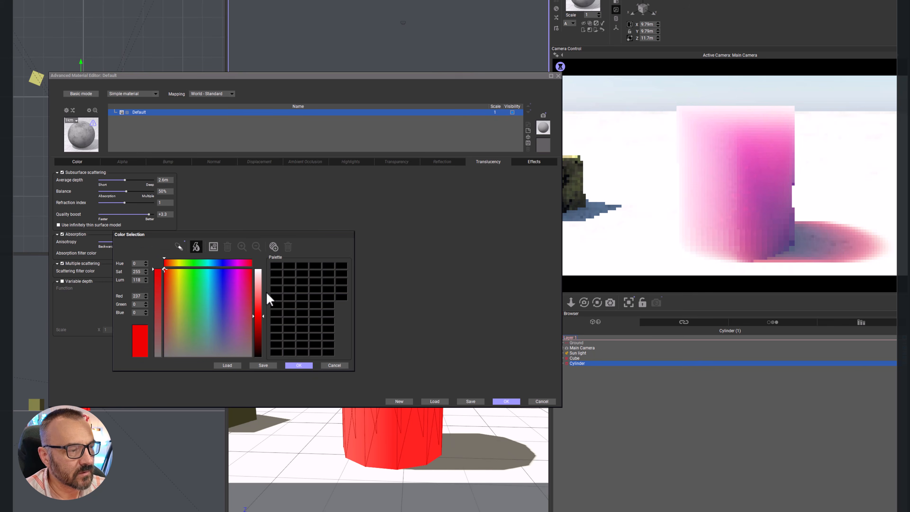
left_click(258, 269)
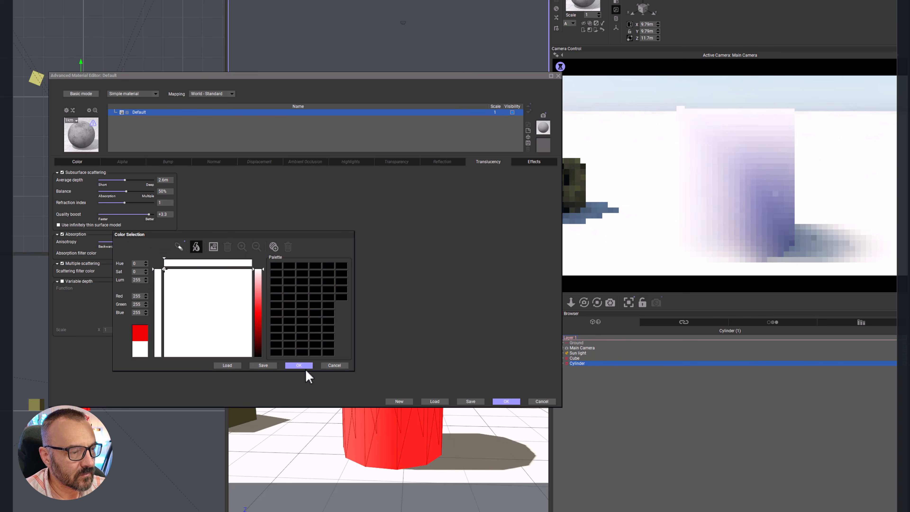
right_click(739, 220)
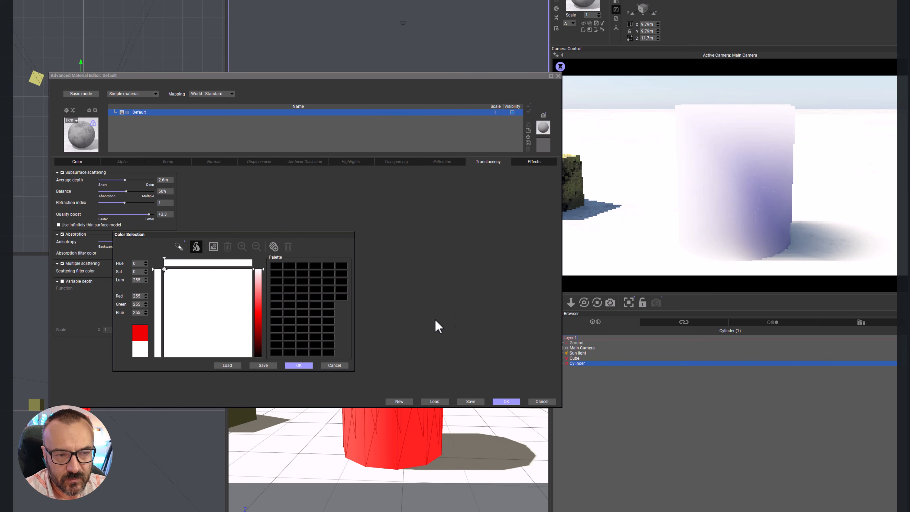
left_click(298, 365)
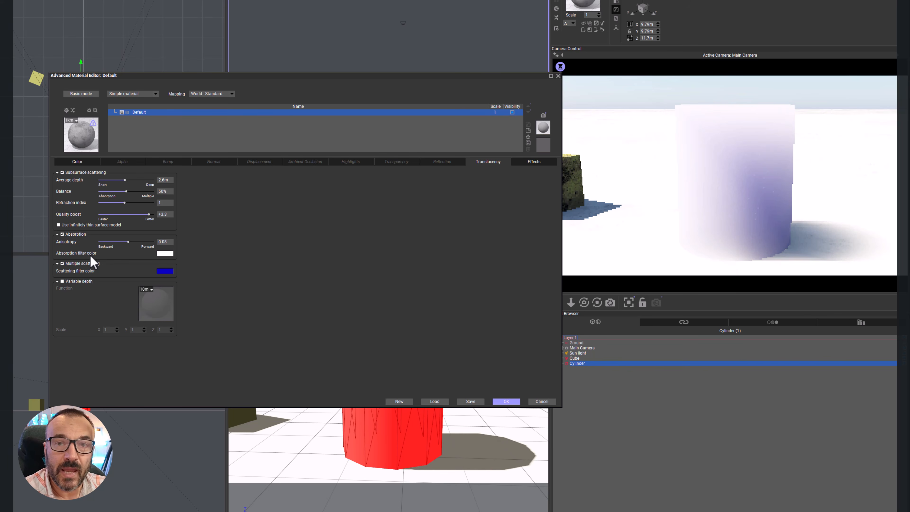
Step: Set the scattering filter color to a light tan with green 172 and blue 101
left_click(164, 270)
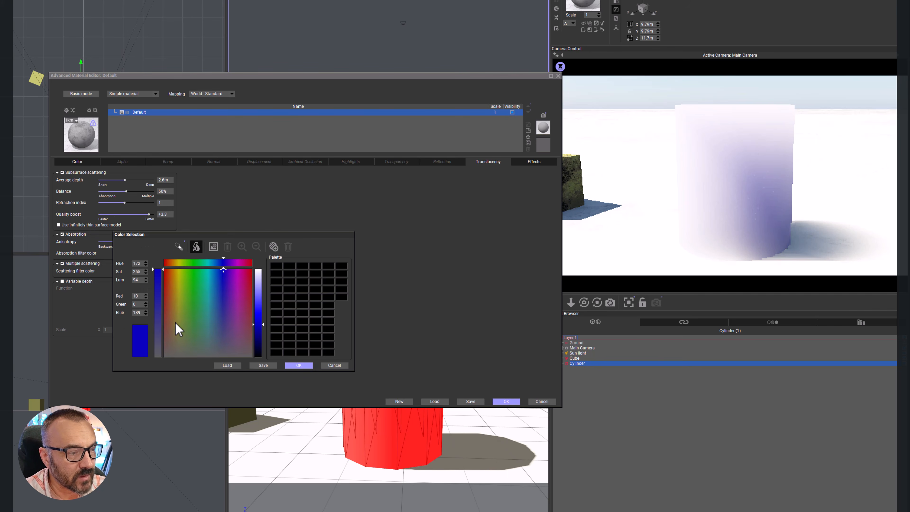
left_click(174, 310)
left_click_drag(258, 323, 258, 304)
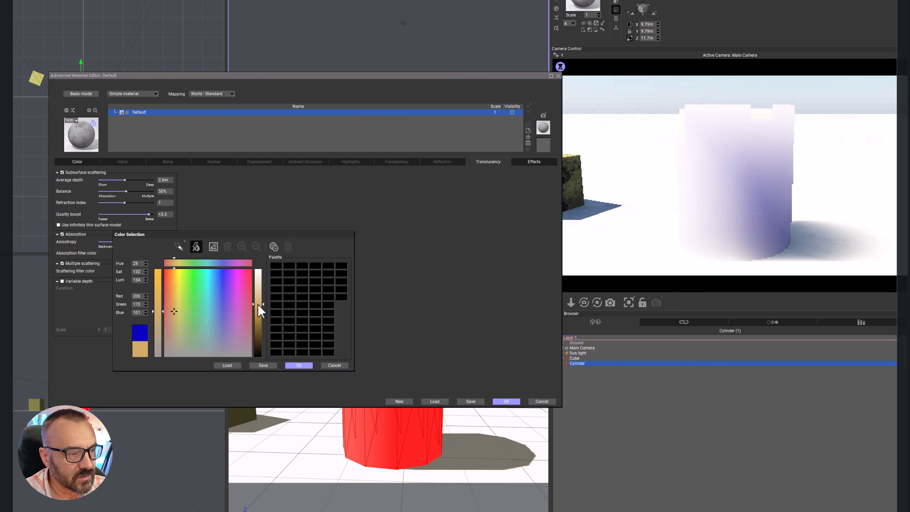
left_click(299, 365)
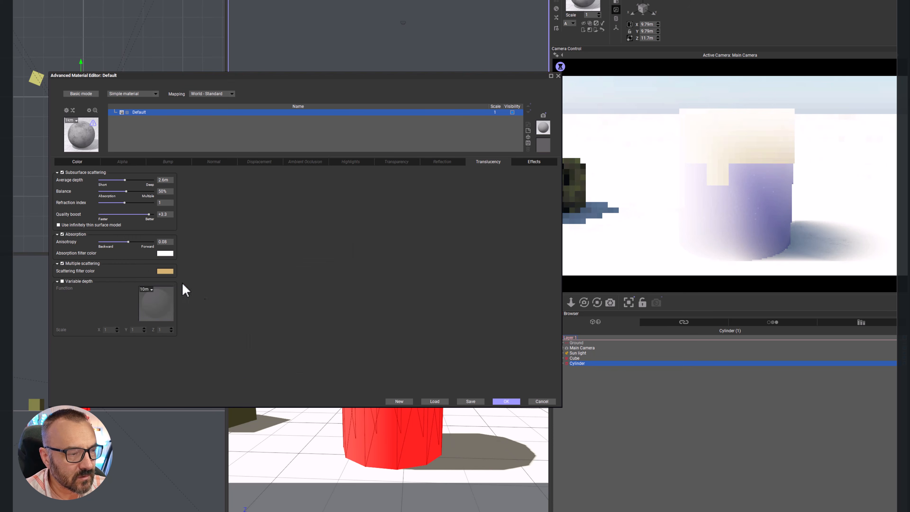
Step: Darken the absorption filter color to a warm orange
left_click(165, 253)
left_click_drag(260, 287, 258, 311)
left_click(298, 365)
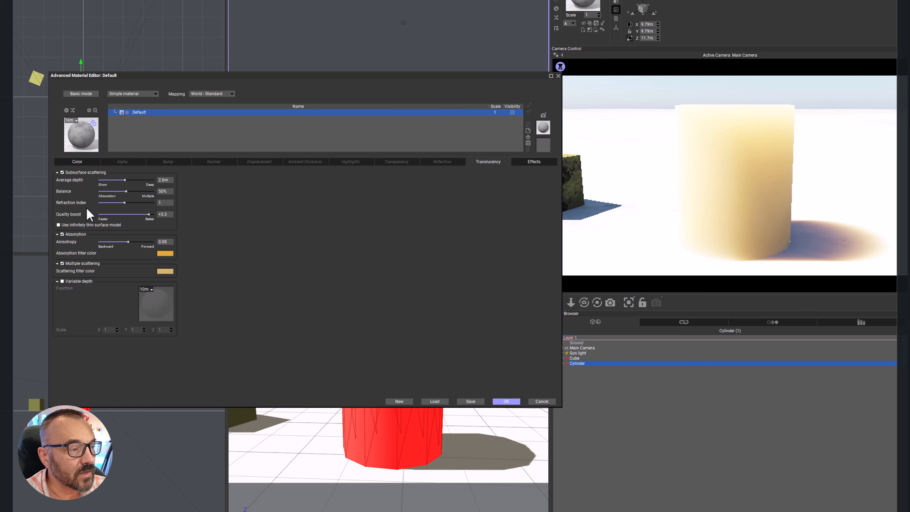
Step: Enable variable depth for the subsurface scattering and load the grainy fractal function from the Basic collection
left_click(79, 281)
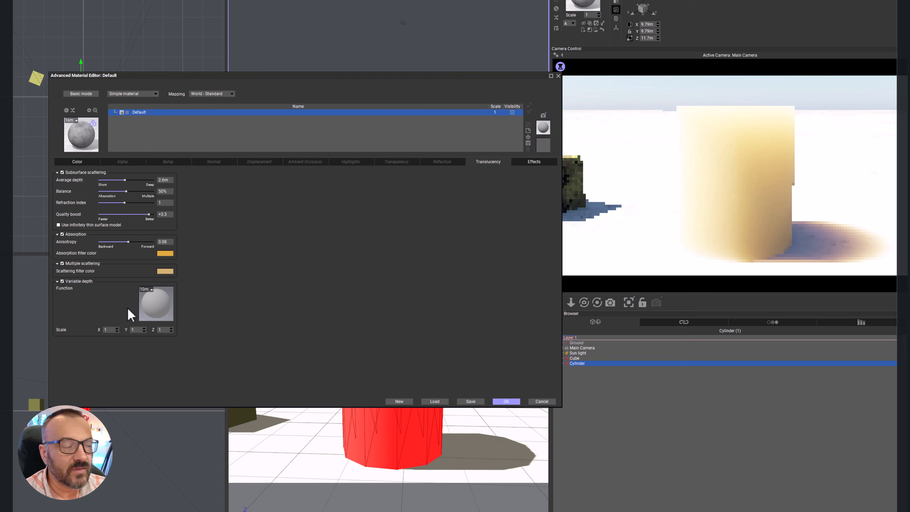
left_click(166, 307)
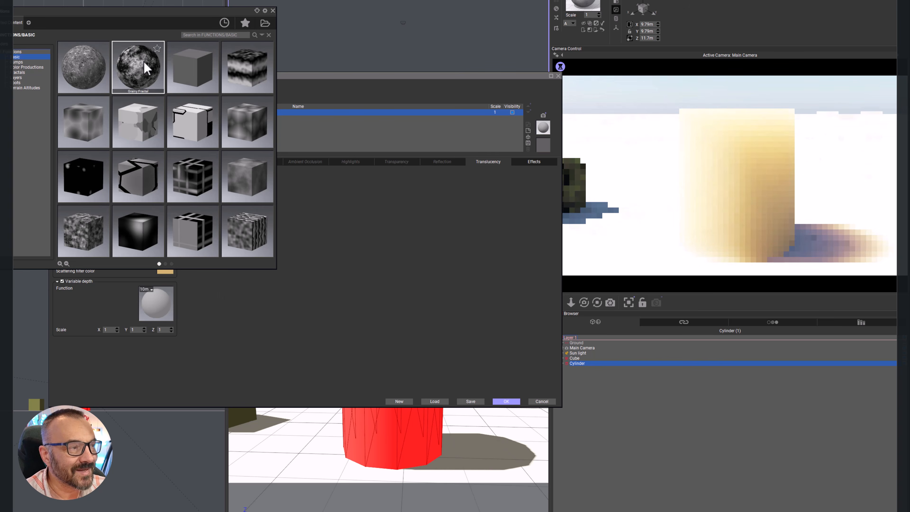
double_click(151, 69)
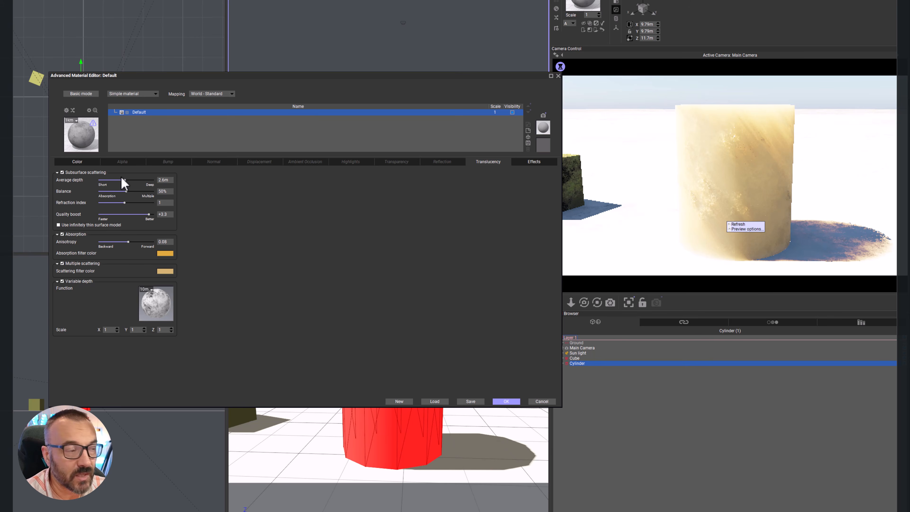
Step: Test the average depth at 8.05 m and 3.09 m, and discard the cylinder's material edits
left_click_drag(137, 180, 147, 180)
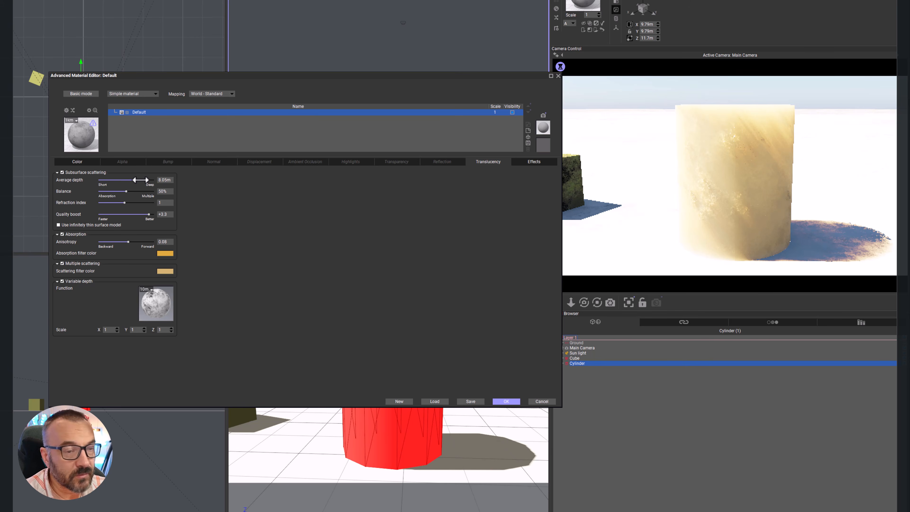
left_click_drag(141, 180, 133, 181)
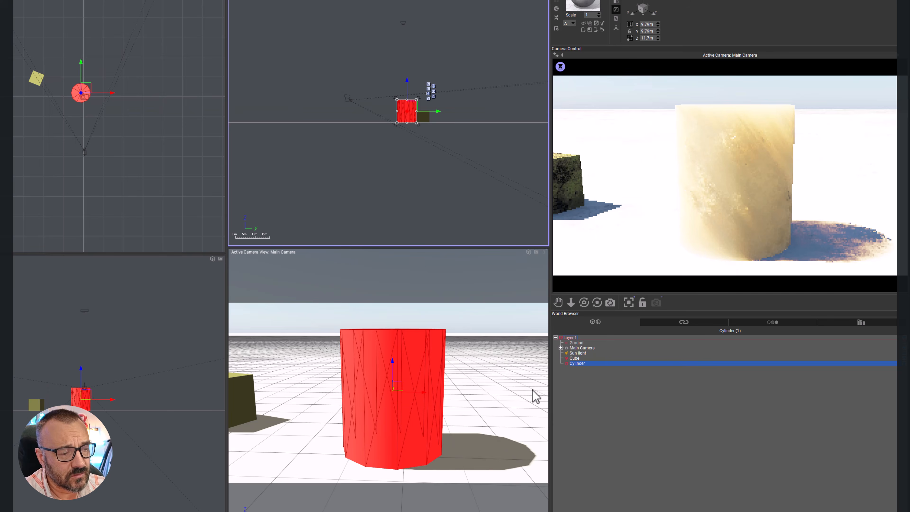
left_click(547, 401)
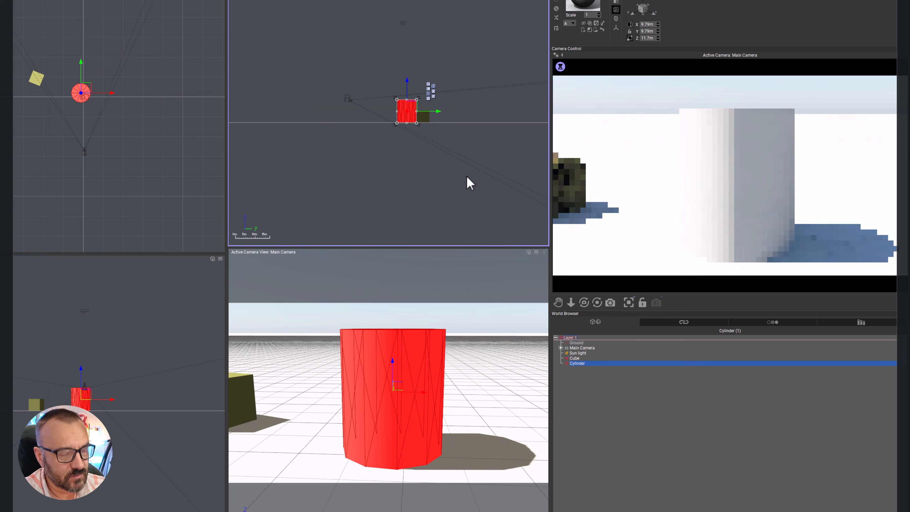
Step: Delete the cylinder and move the textured cube into its place in front of the camera
key("Delete")
left_click(36, 78)
left_click_drag(35, 78, 81, 94)
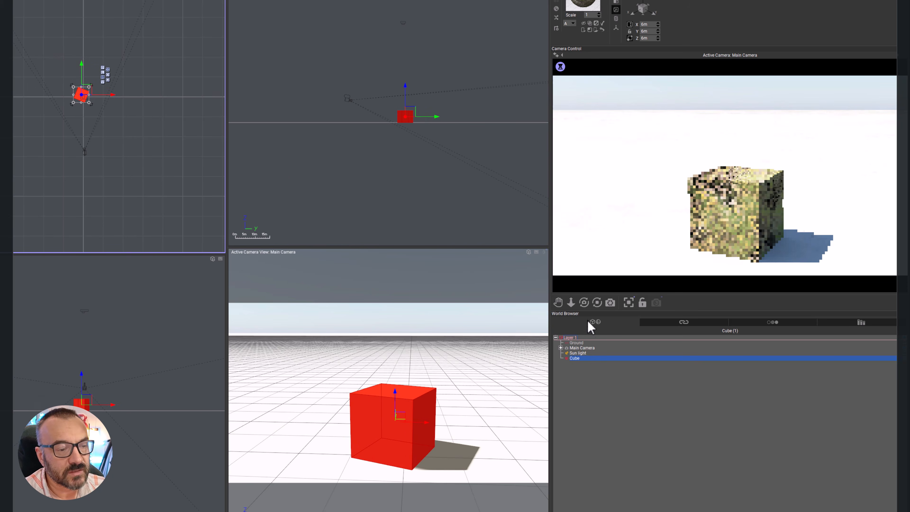
Step: Open the cube's layered material and examine the Effects and Presence settings of New Layer, comparing it with the Default_1 sublayer
double_click(574, 2)
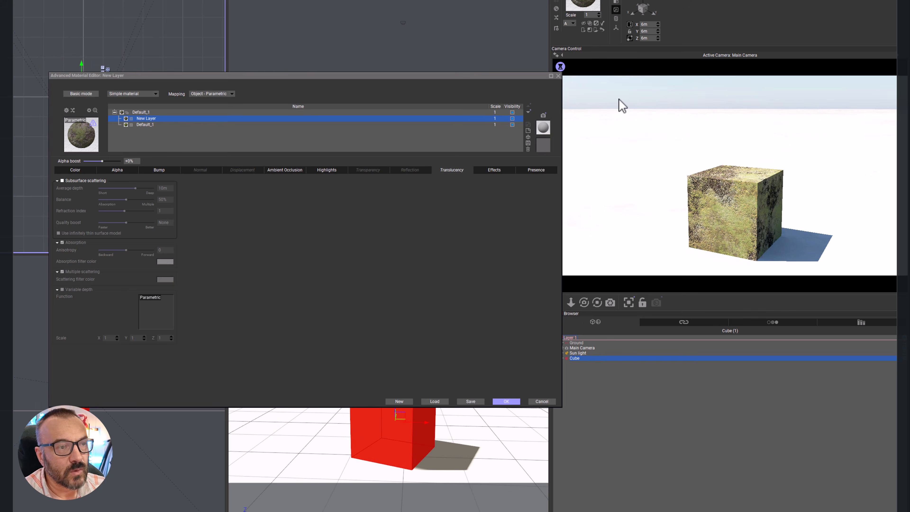
left_click(497, 171)
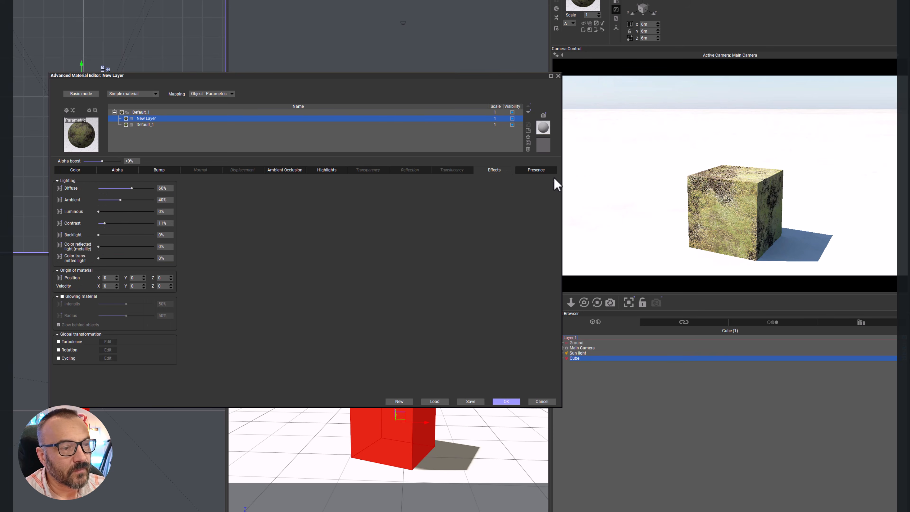
left_click(526, 173)
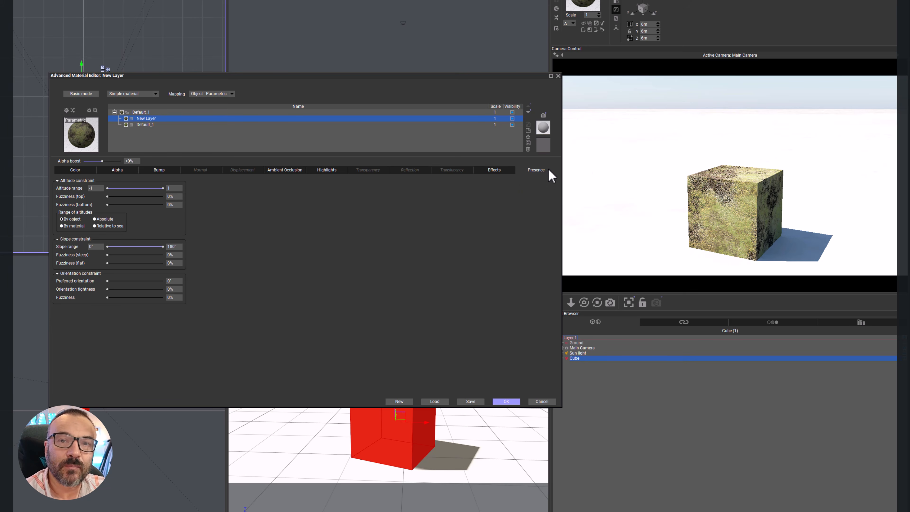
left_click(216, 125)
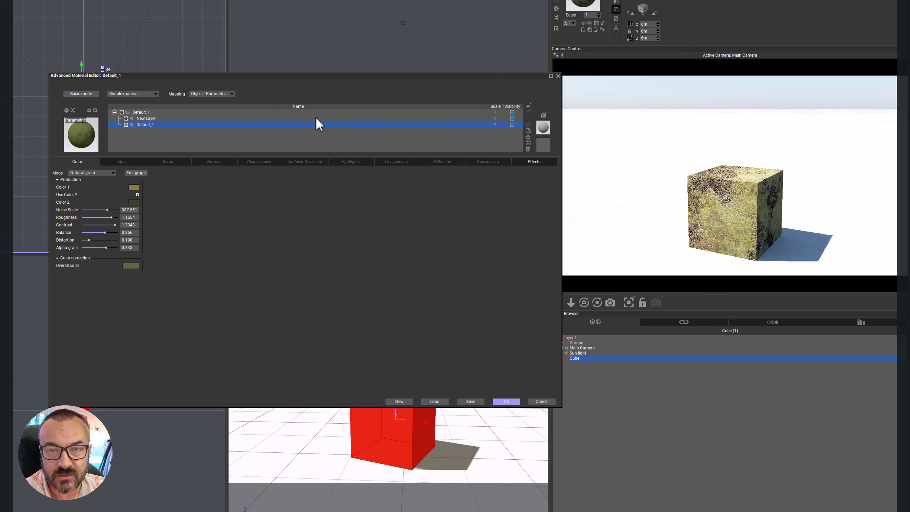
left_click(247, 119)
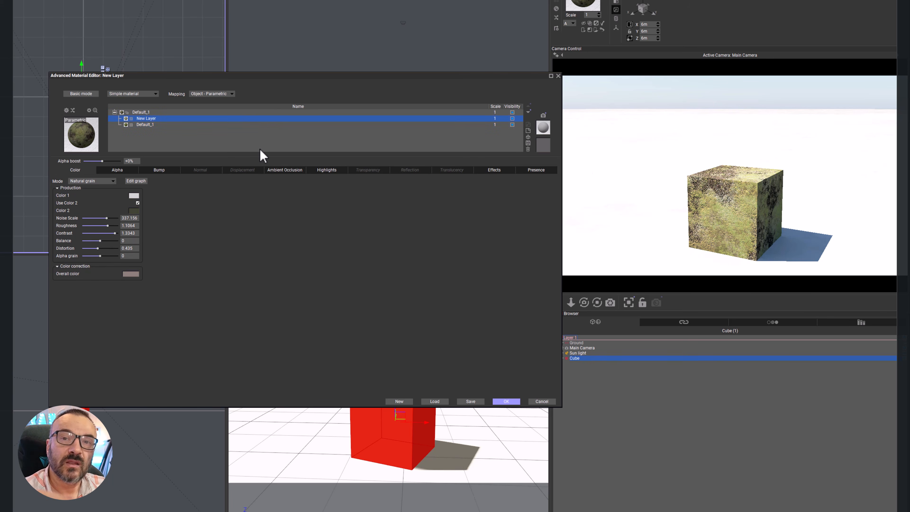
left_click(535, 170)
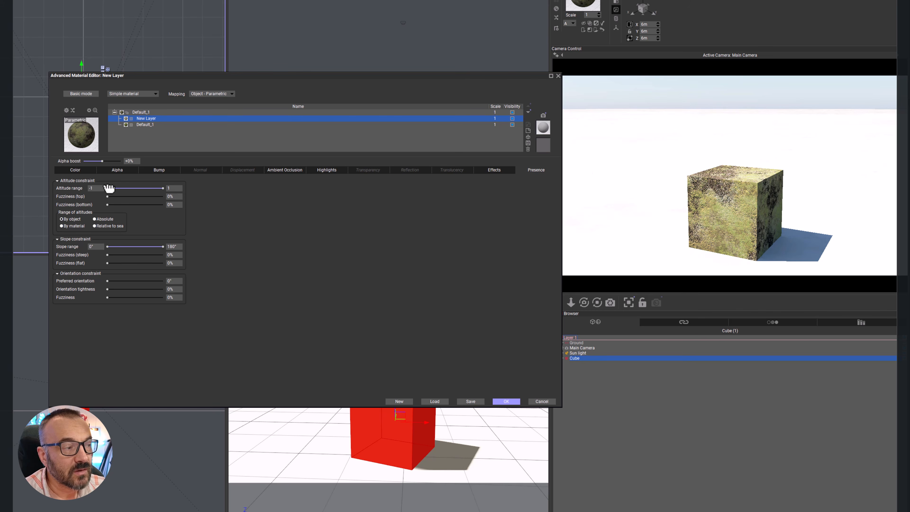
Step: Test New Layer's altitude constraint with a minimum of 0.3 and 0.58, adding a bottom fuzziness of 30%
left_click_drag(110, 189, 143, 188)
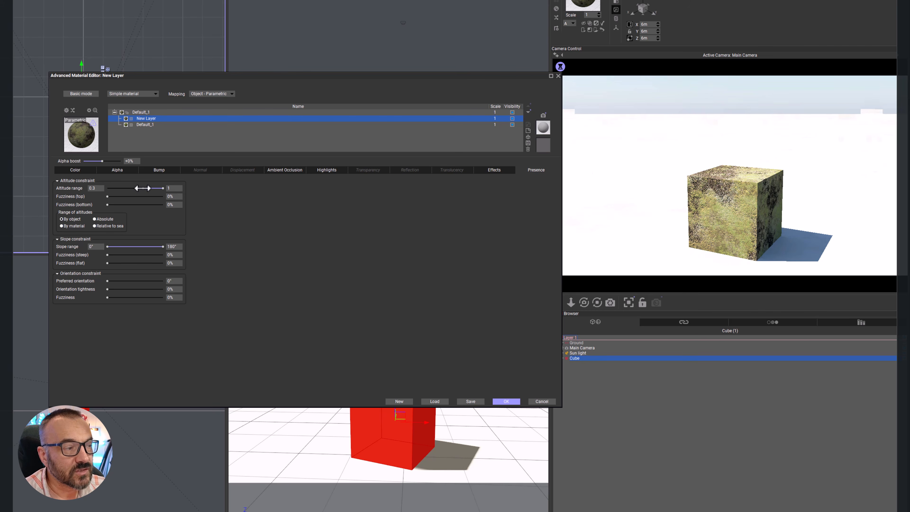
left_click_drag(142, 188, 151, 188)
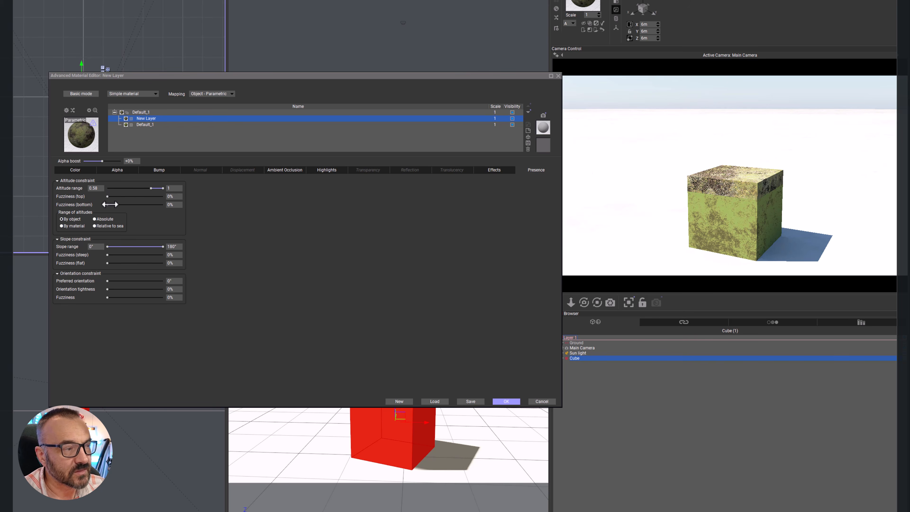
left_click_drag(110, 204, 124, 204)
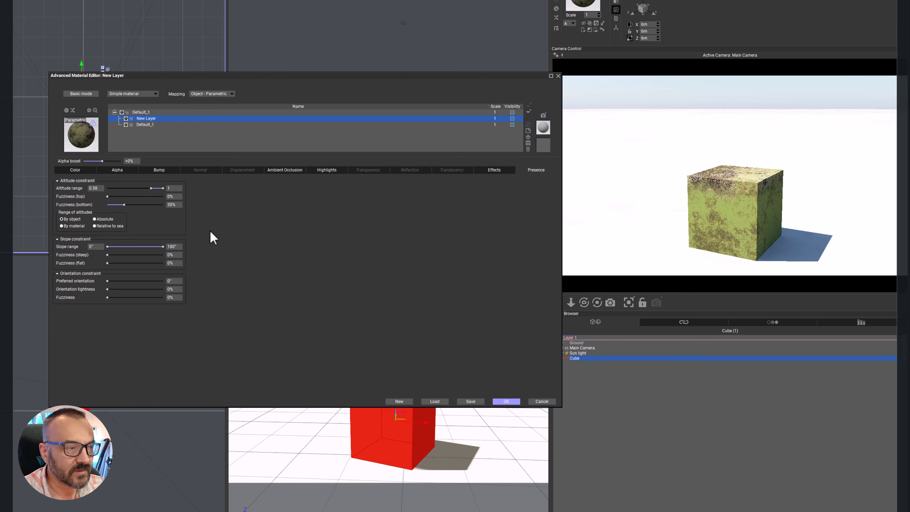
Step: Test a minimum slope of 27° on New Layer, reset the altitude constraint to -1 to 1, and return the minimum slope to 0°
left_click_drag(107, 246, 115, 247)
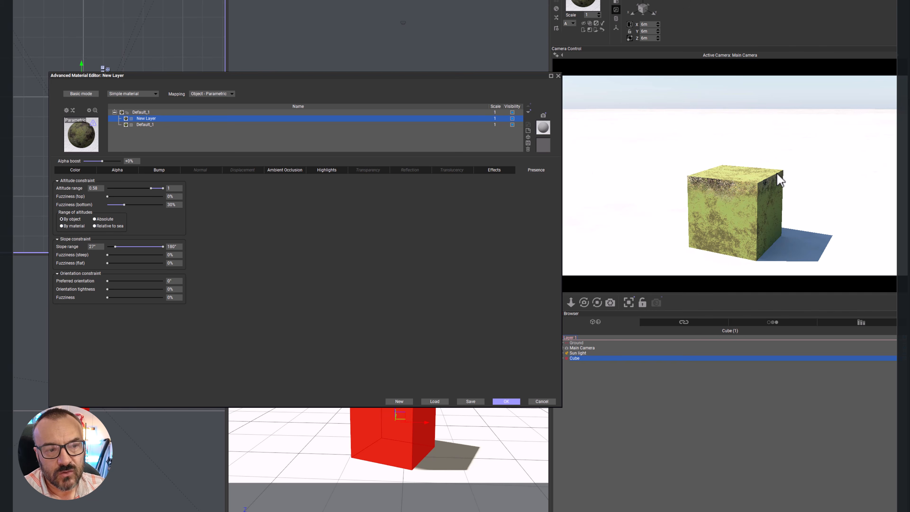
left_click_drag(148, 189, 107, 189)
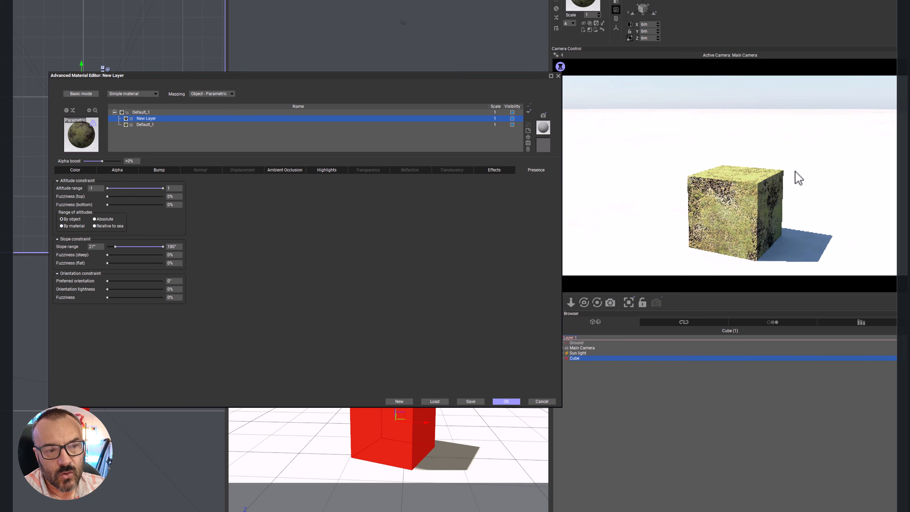
right_click(799, 178)
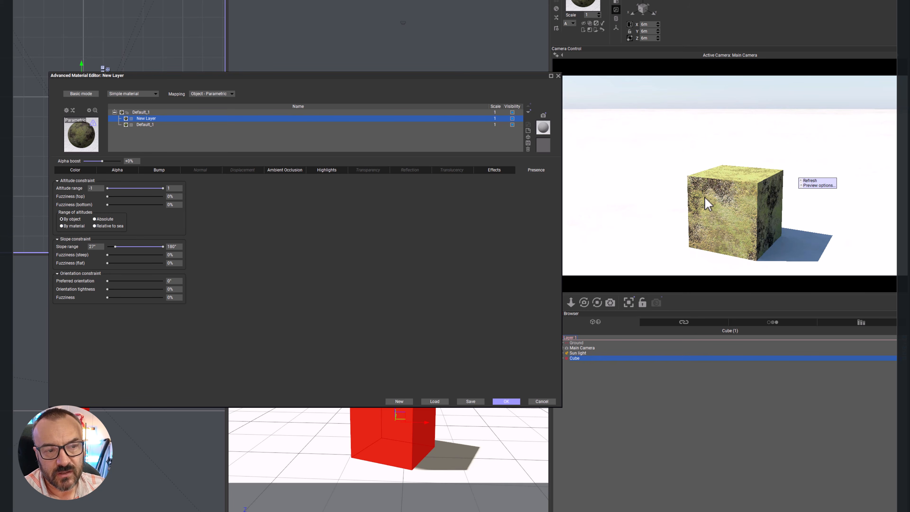
left_click_drag(115, 247, 107, 246)
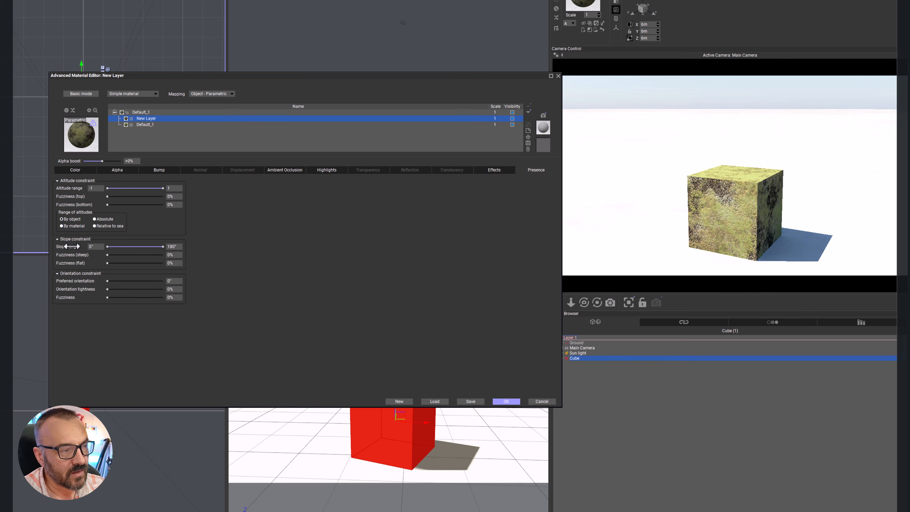
Step: Test New Layer's slope constraint with a 33° maximum and a 29° to 94° range, and restore it to 0° to 180°
left_click_drag(162, 246, 118, 247)
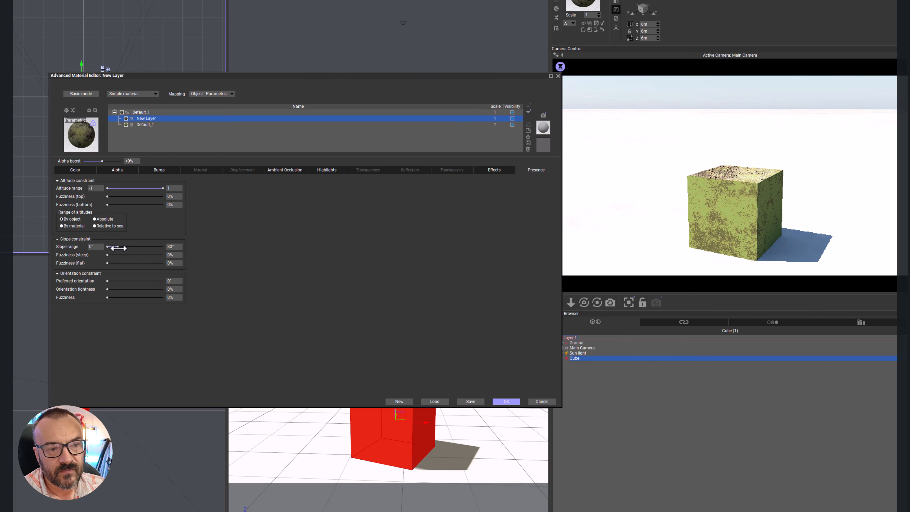
left_click_drag(118, 247, 147, 248)
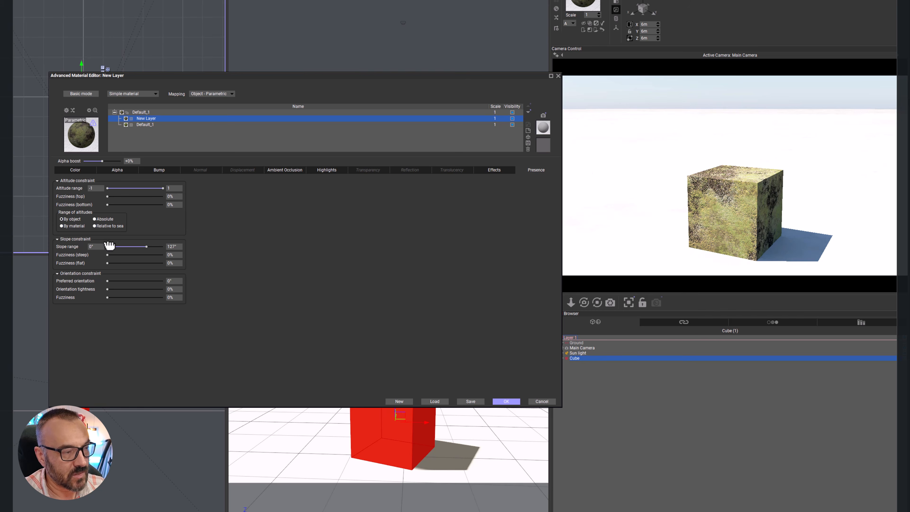
left_click_drag(108, 246, 137, 247)
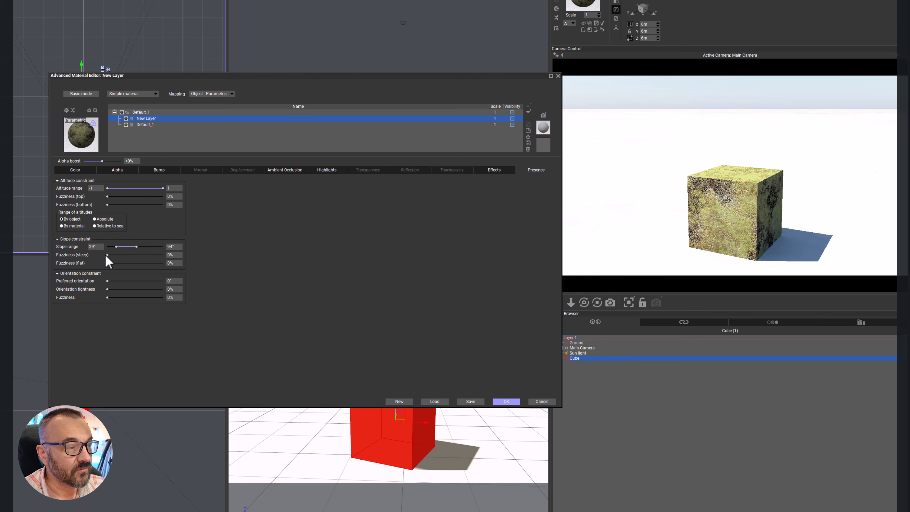
left_click_drag(116, 247, 205, 248)
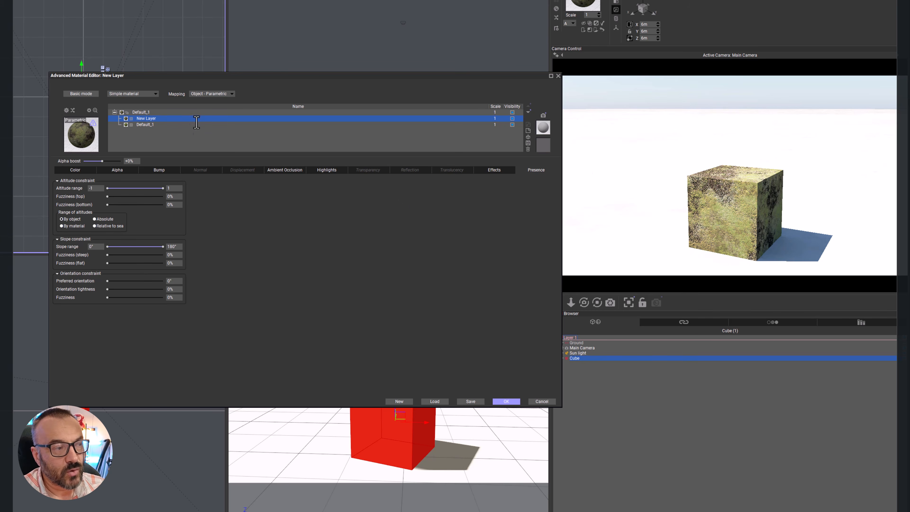
Step: Compare the Default_1 sublayer's available settings with those of New Layer and show New Layer's Effects settings
left_click(186, 124)
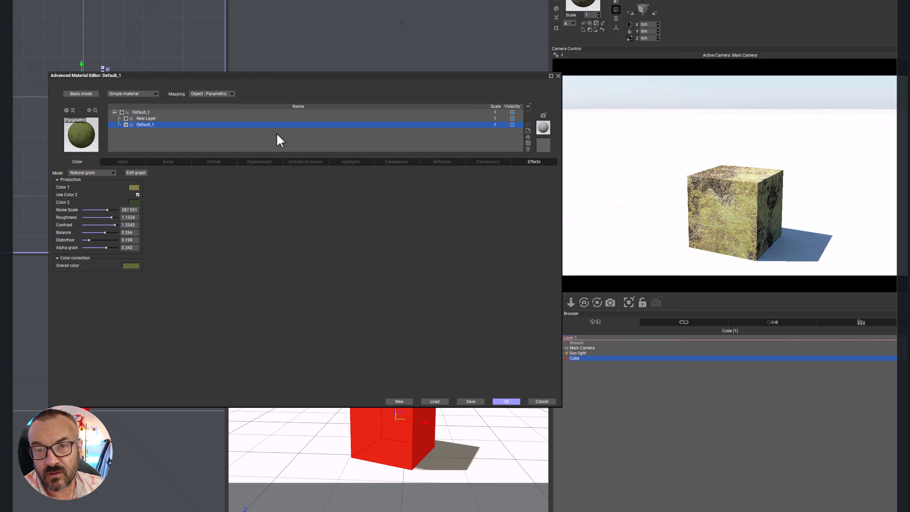
left_click(196, 118)
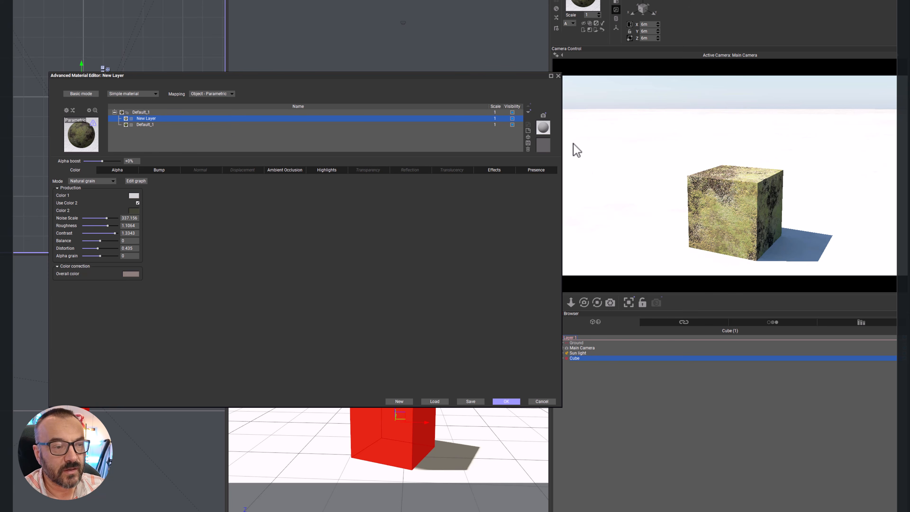
left_click(481, 171)
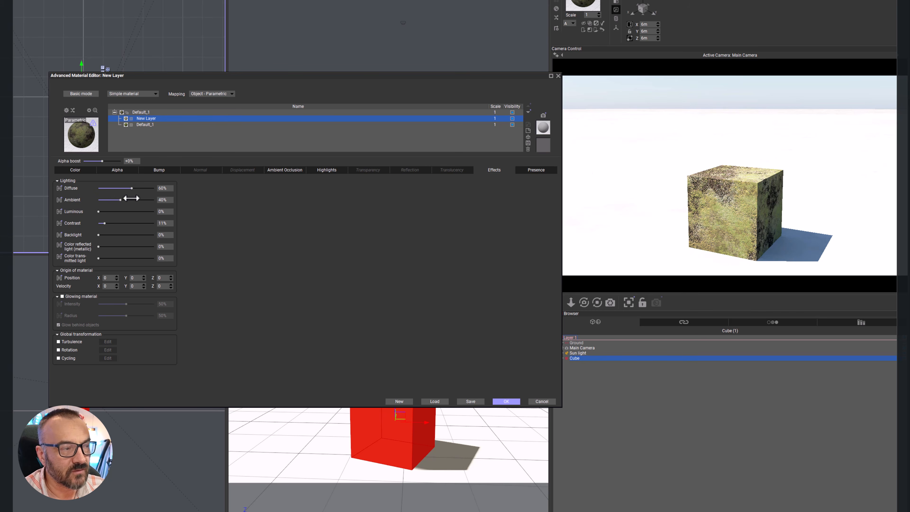
Step: Test New Layer's luminous lighting at 100% and return it to 0%, keeping the backlight at 0%
left_click_drag(102, 213, 207, 206)
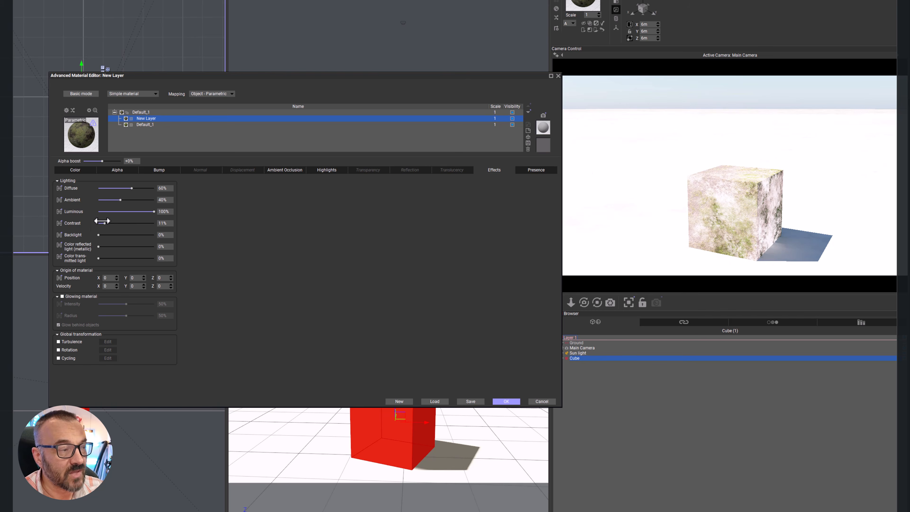
left_click_drag(153, 211, 76, 210)
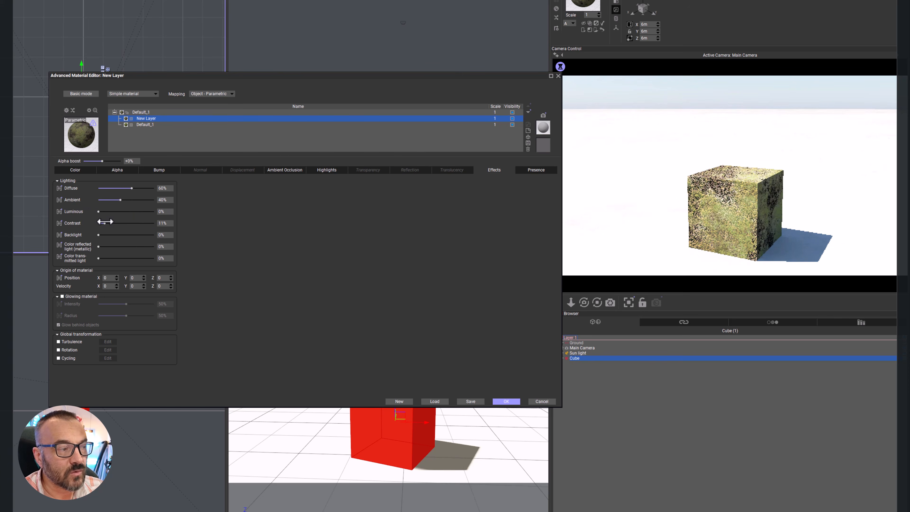
mouse_move(99, 234)
left_mouse_down()
mouse_move(155, 234)
mouse_move(83, 234)
left_mouse_up()
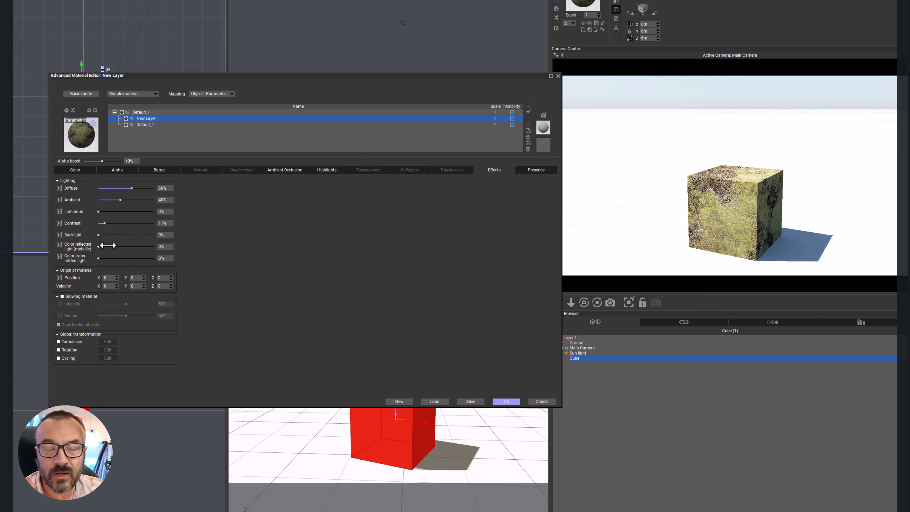
Step: Test the reflected light colouring and the transmitted light colouring at 100% each, returning both to 0%
left_click_drag(101, 246, 190, 247)
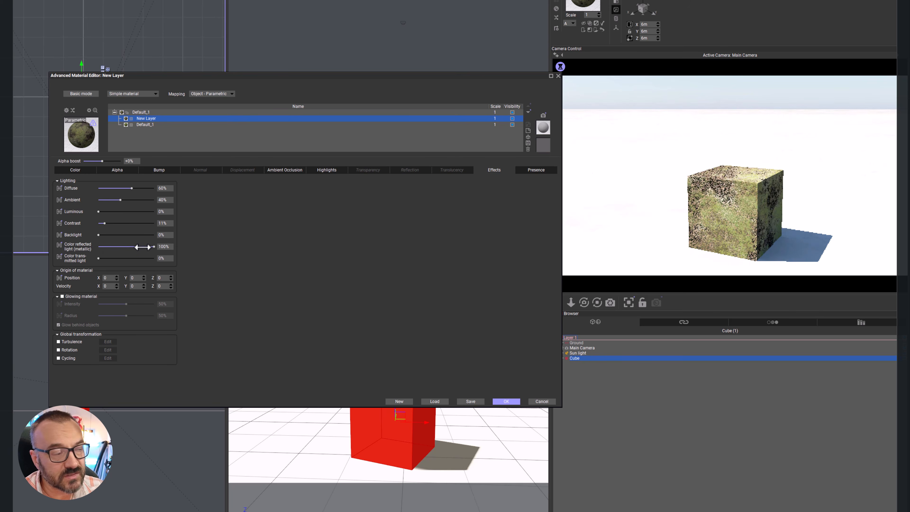
left_click_drag(154, 246, 42, 248)
left_click_drag(102, 258, 154, 258)
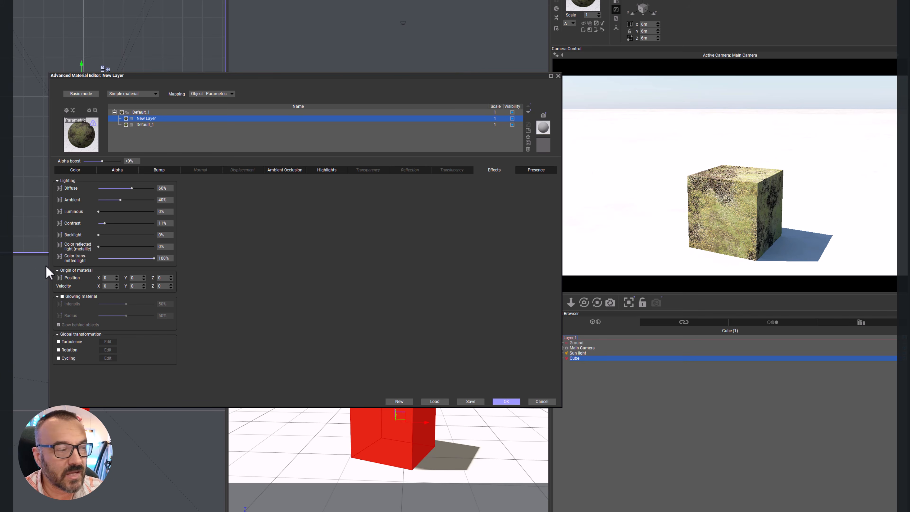
left_click_drag(154, 258, 52, 258)
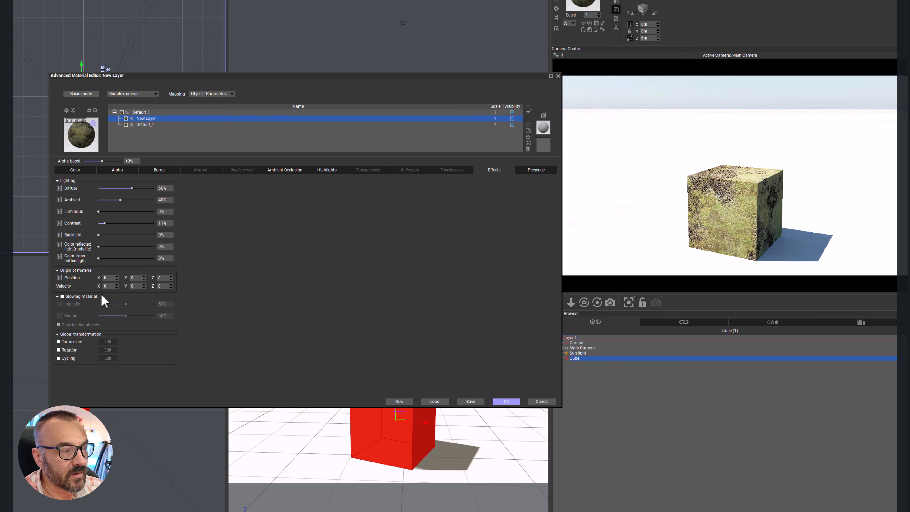
Step: Switch New Layer's glowing material option on and off again, and look through the available material types
left_click(71, 297)
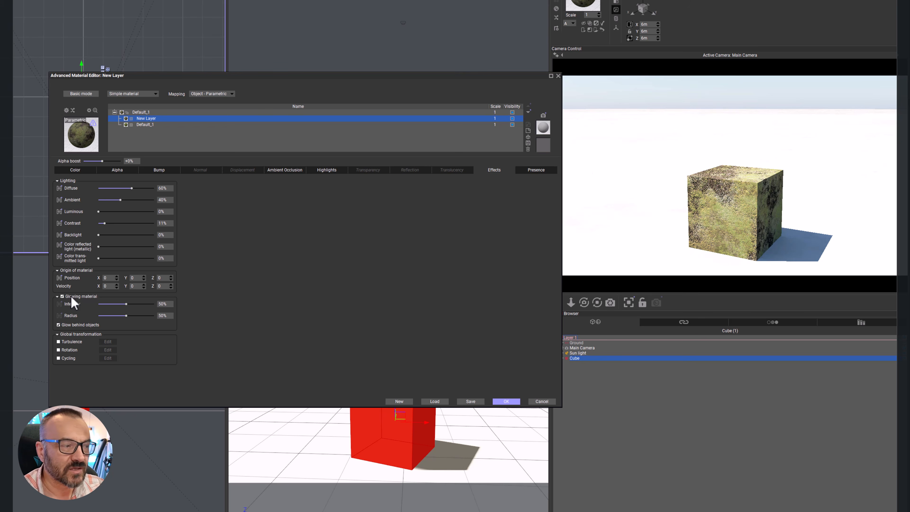
left_click(62, 296)
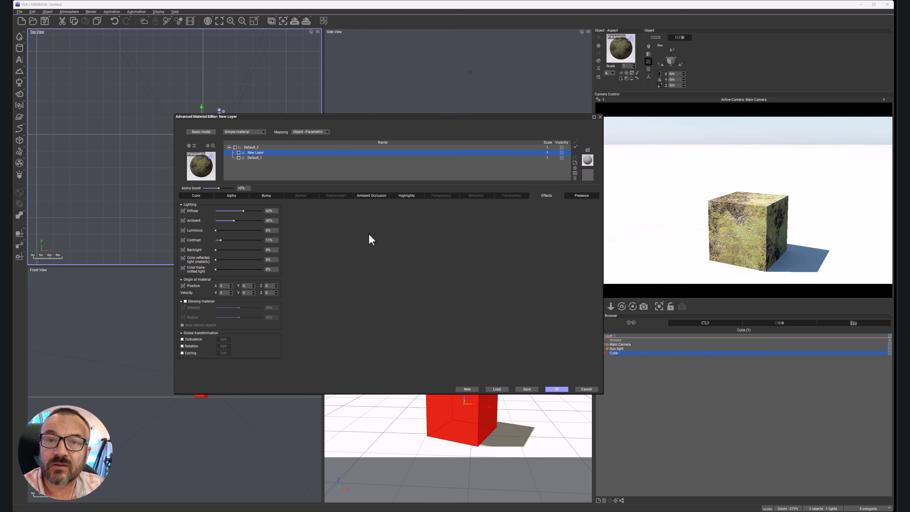
left_click(263, 132)
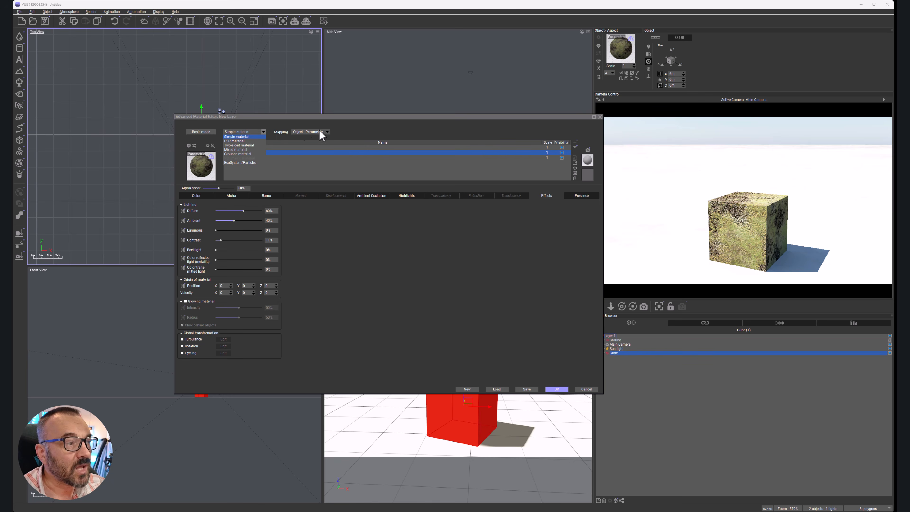
left_click(356, 128)
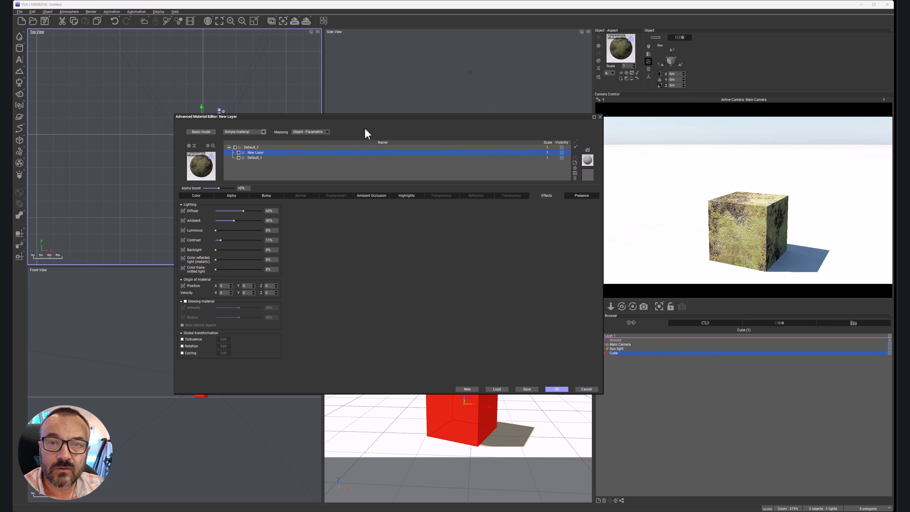